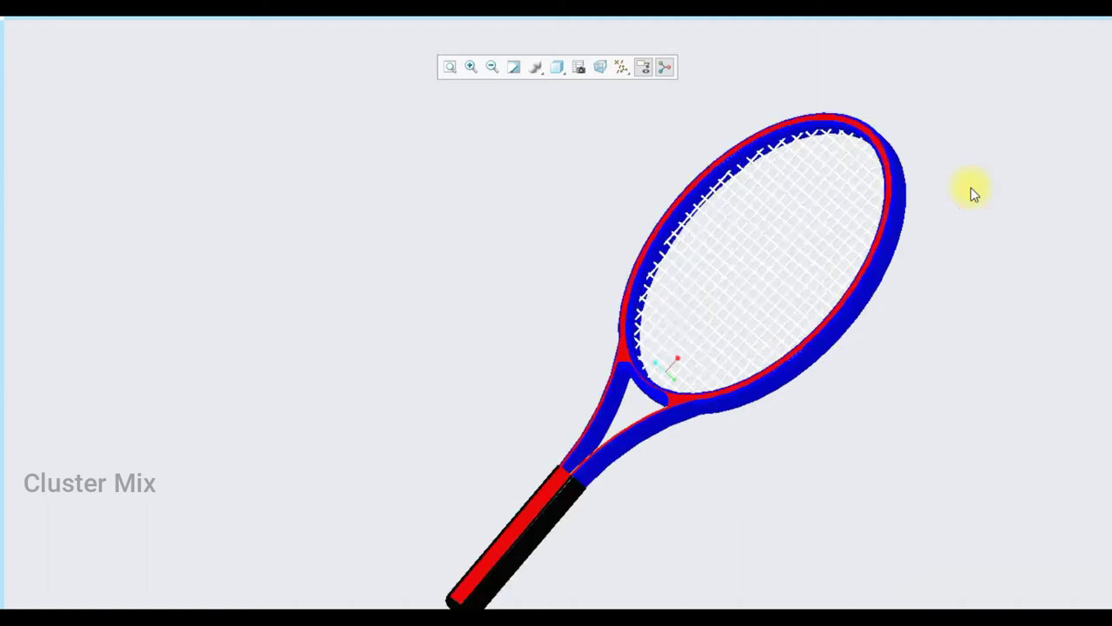
Start new part PRT0019 using the default mmns solid template
mouse_move(948, 241)
middle_mouse_down()
mouse_move(958, 302)
mouse_move(1008, 327)
mouse_move(979, 249)
mouse_move(839, 213)
mouse_move(779, 173)
mouse_move(774, 131)
mouse_move(799, 114)
mouse_move(759, 137)
mouse_move(655, 295)
mouse_move(574, 375)
mouse_move(623, 447)
mouse_move(757, 313)
mouse_move(750, 347)
mouse_move(861, 392)
mouse_move(931, 402)
middle_mouse_up()
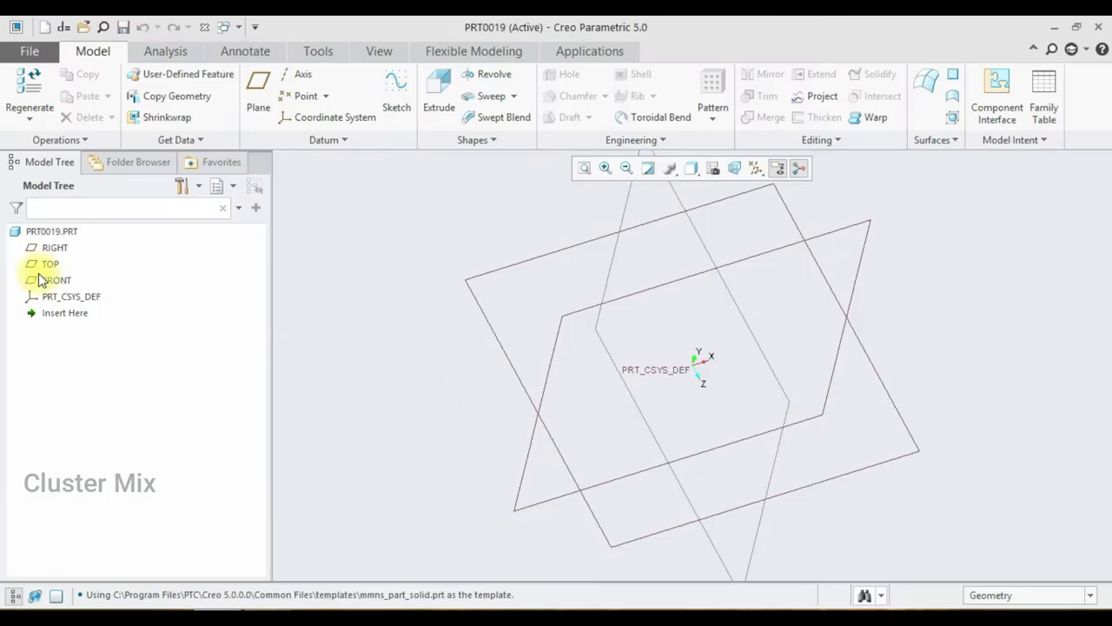
On the TOP plane, sketch a centre-and-axis ellipse centred at the origin
left_click(51, 264)
left_click(62, 189)
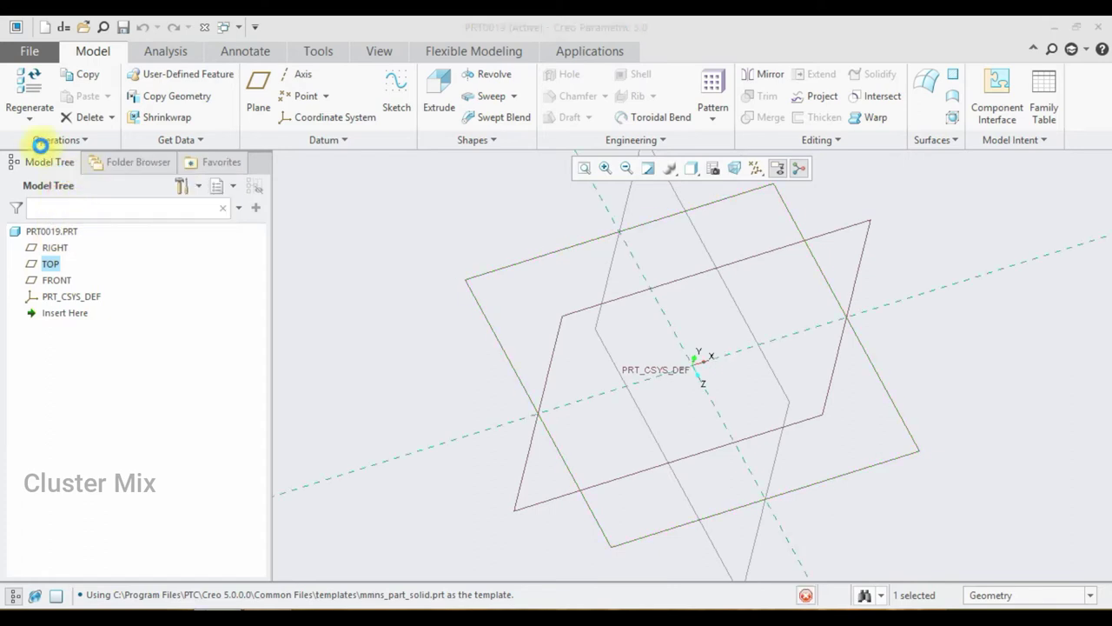
left_click(17, 115)
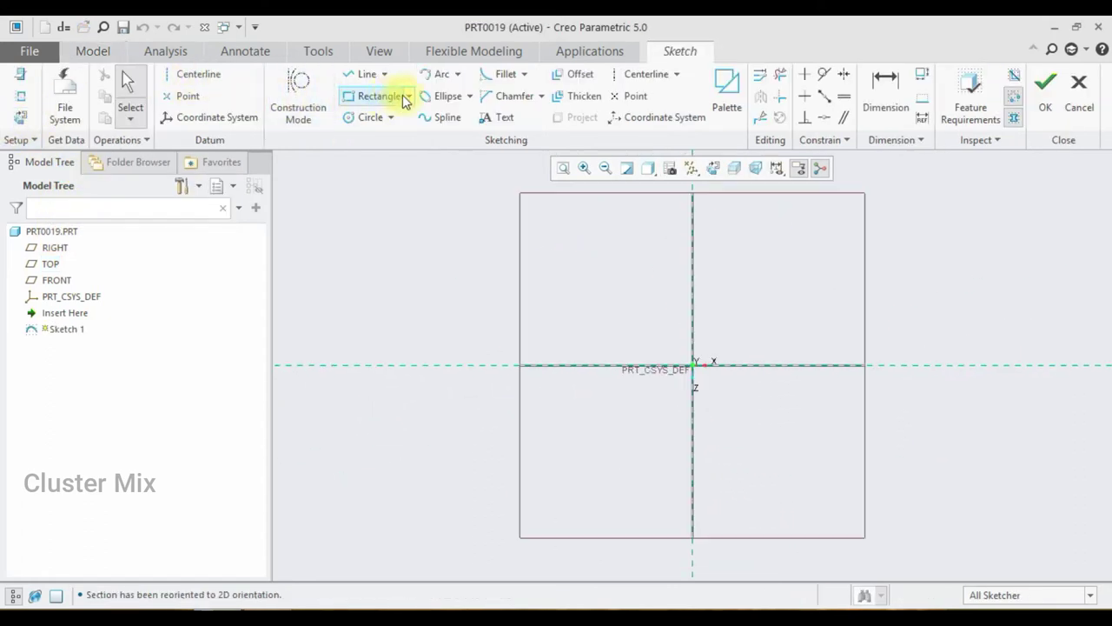
left_click(469, 96)
left_click(465, 135)
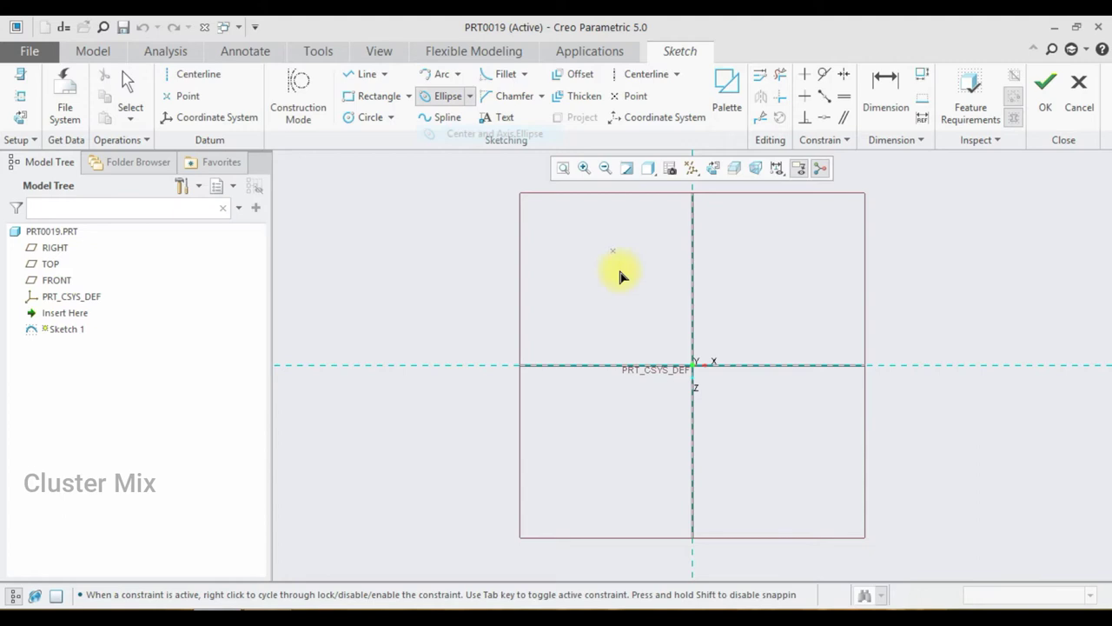
left_click(559, 367)
left_click(571, 308)
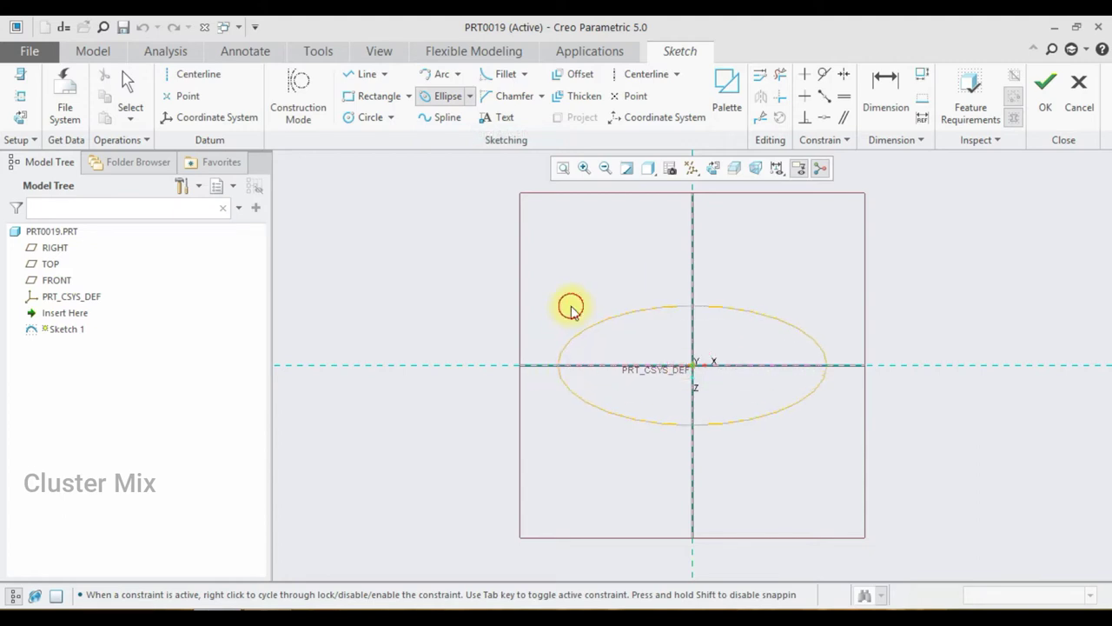
middle_click(595, 278)
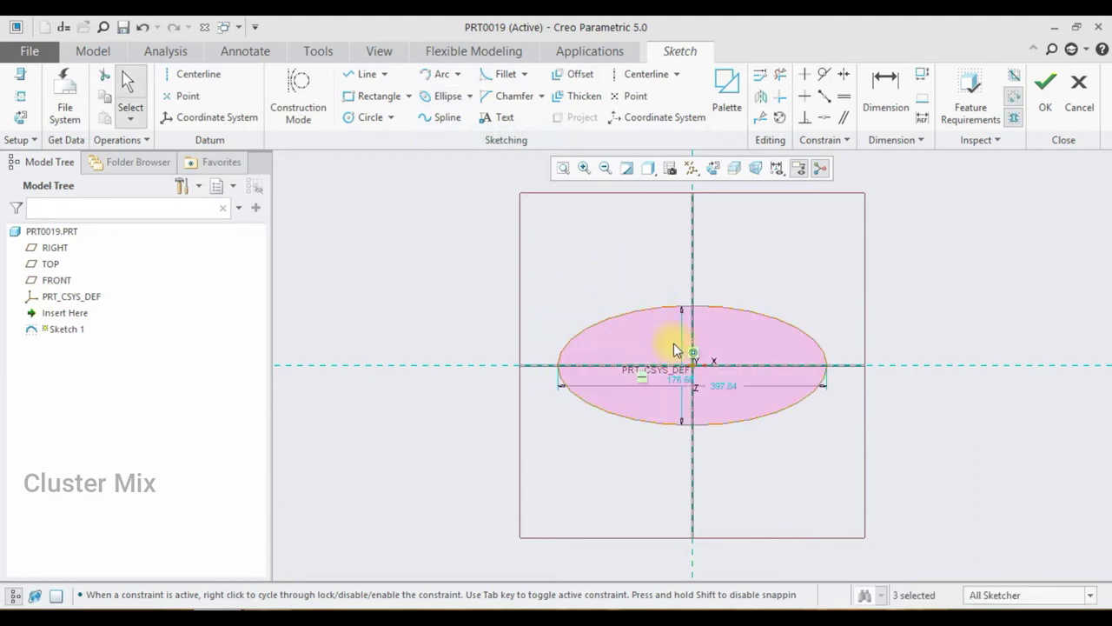
Set the ellipse's width to 375 and height to 280
double_click(719, 386)
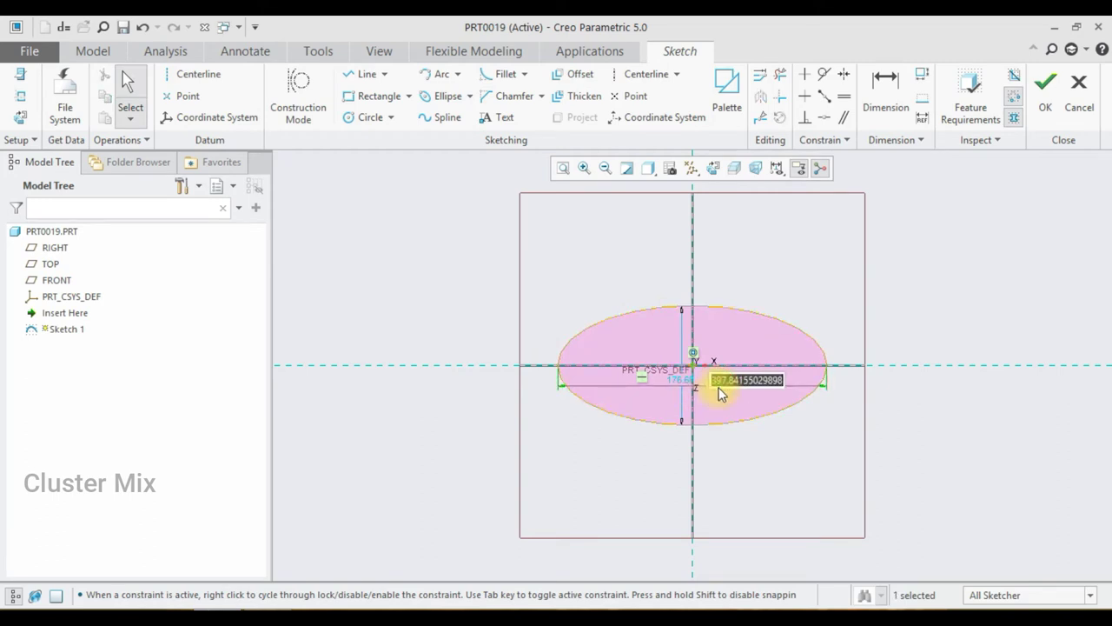
type("376")
key("Return")
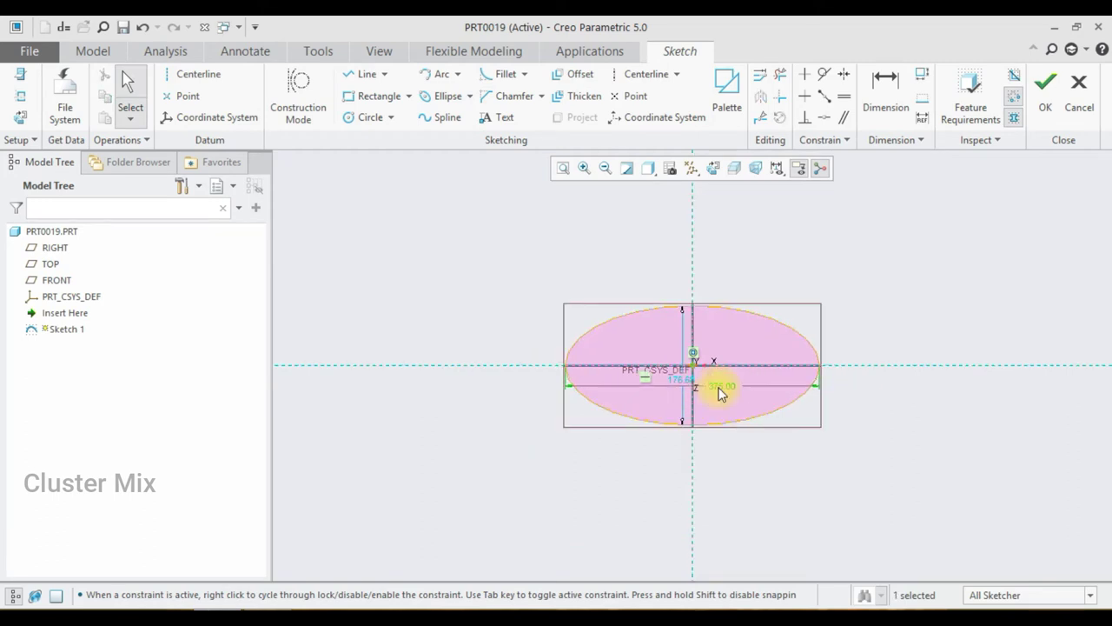
double_click(687, 384)
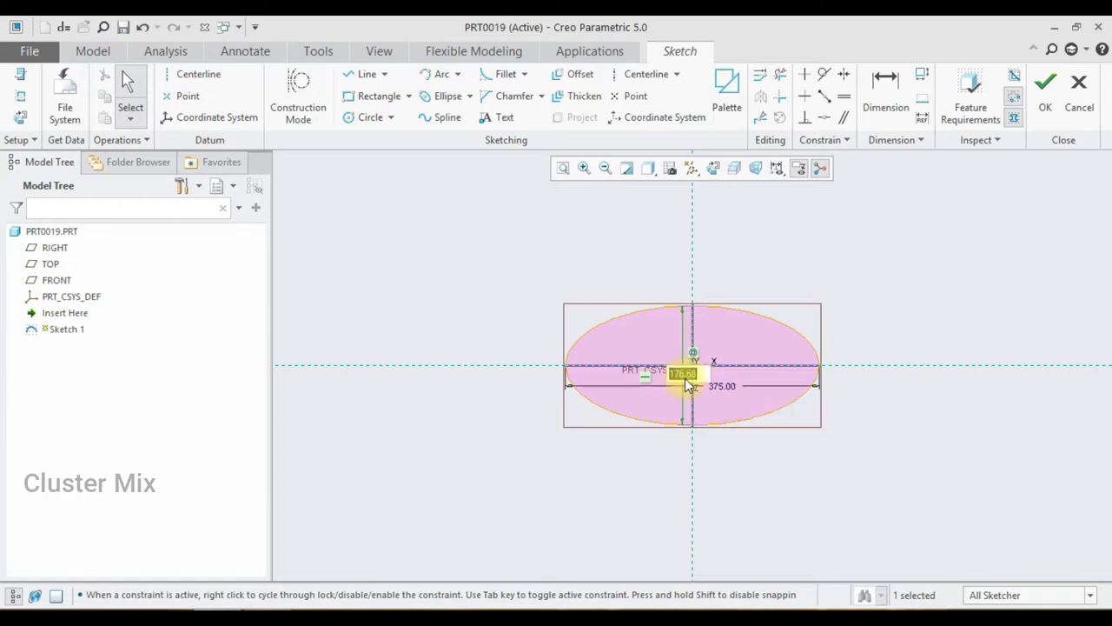
type("2")
type("0")
key("Return")
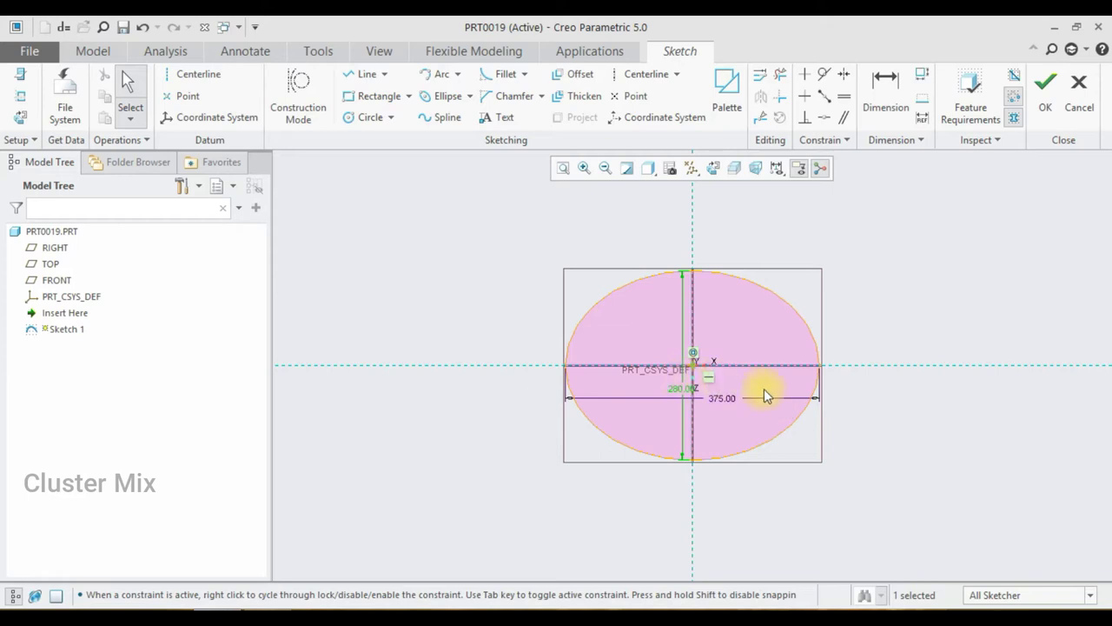
Draw a horizontal centerline through the origin and an arc leftward from the ellipse's upper-left edge
left_click(645, 73)
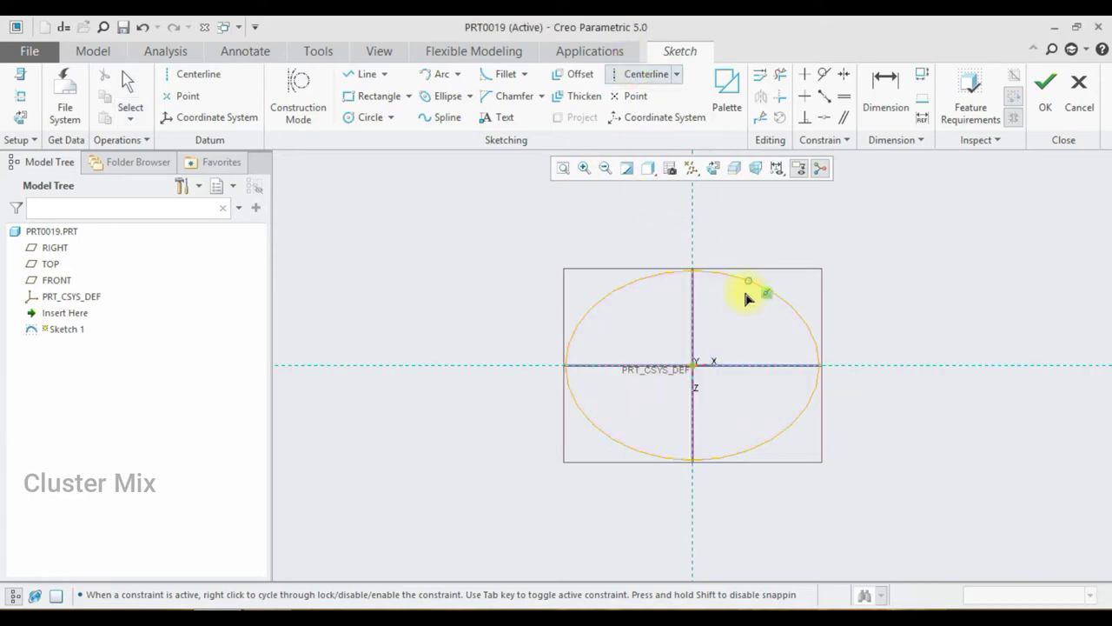
left_click(694, 375)
left_click(766, 375)
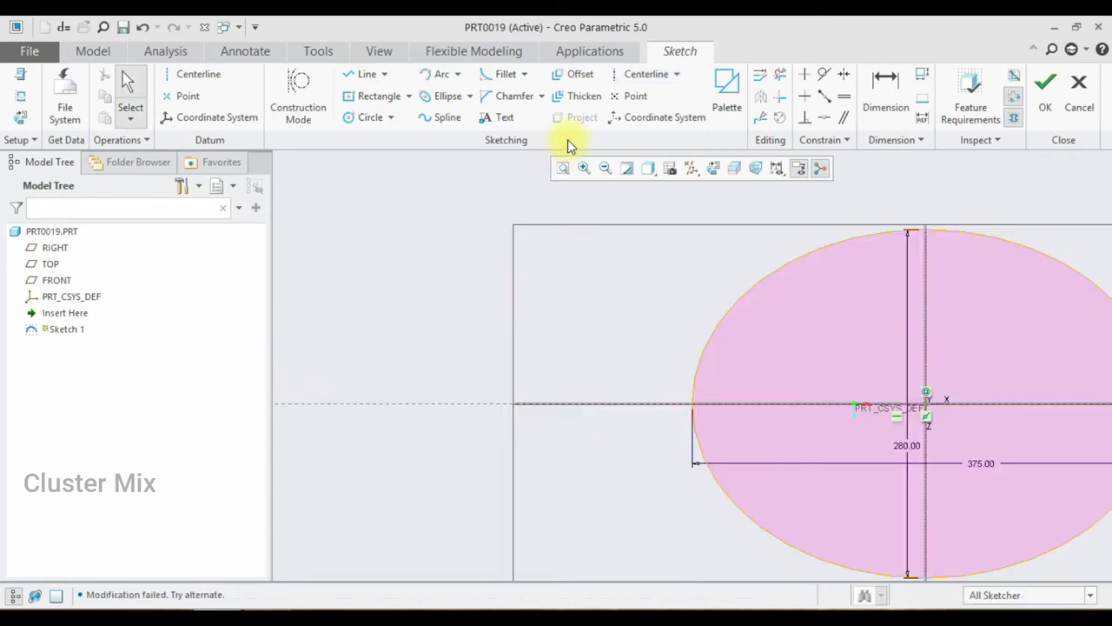
left_click(441, 78)
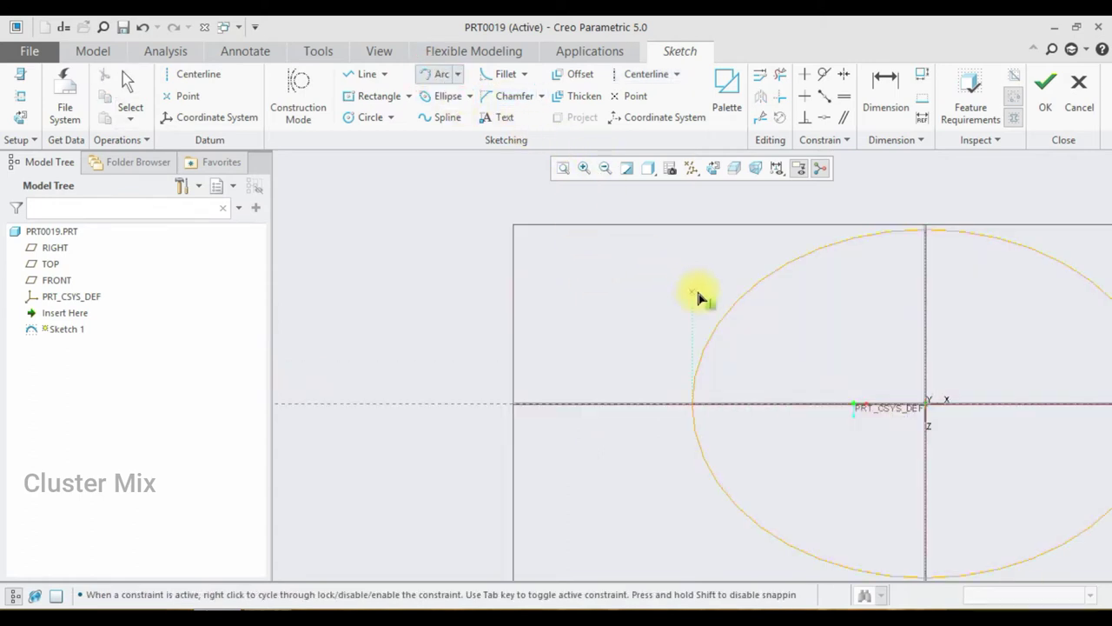
left_click(727, 313)
left_click(538, 369)
left_click(588, 364)
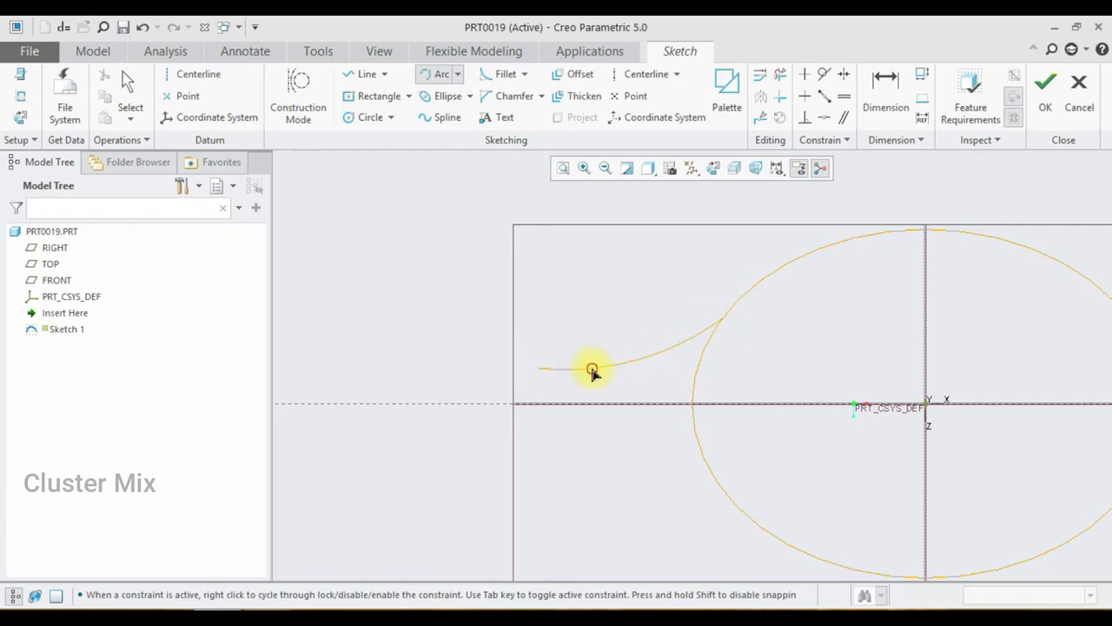
middle_click(584, 292)
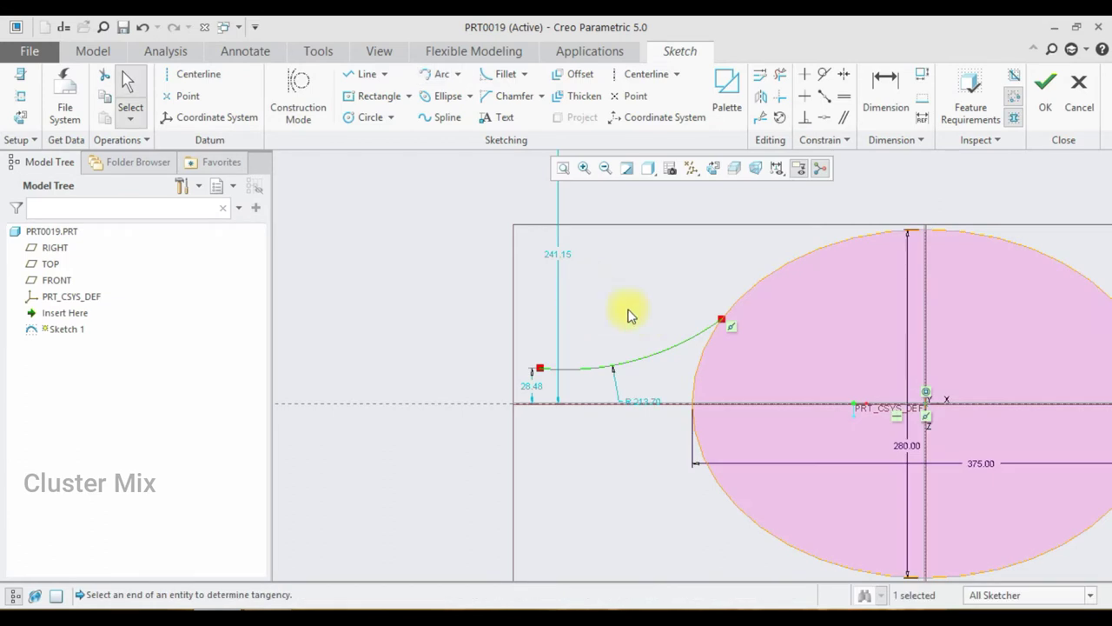
Try changing the arc end's 28.46 height dimension
double_click(542, 388)
type("10")
key("Return")
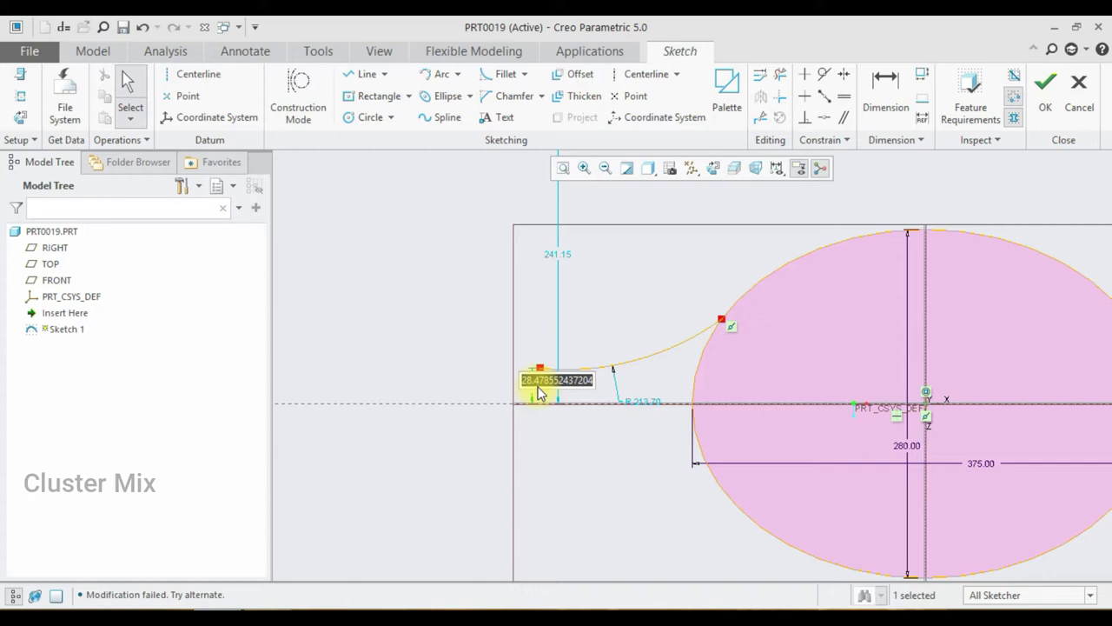
type("1")
key("Return")
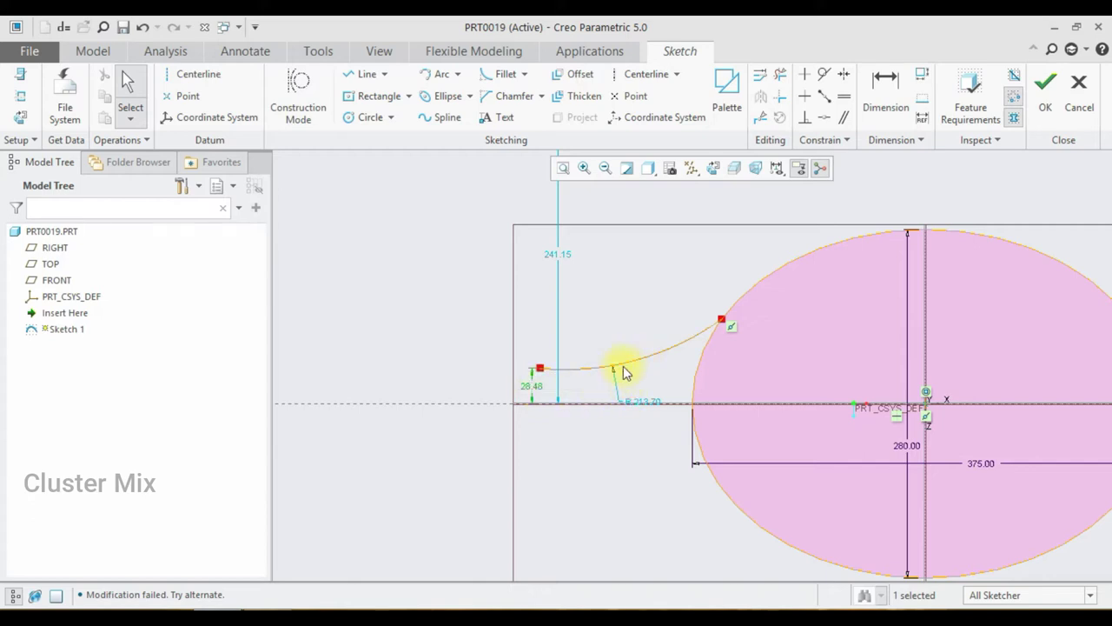
scroll(620, 367, "down", 5)
scroll(643, 356, "up", 3)
left_click(885, 87)
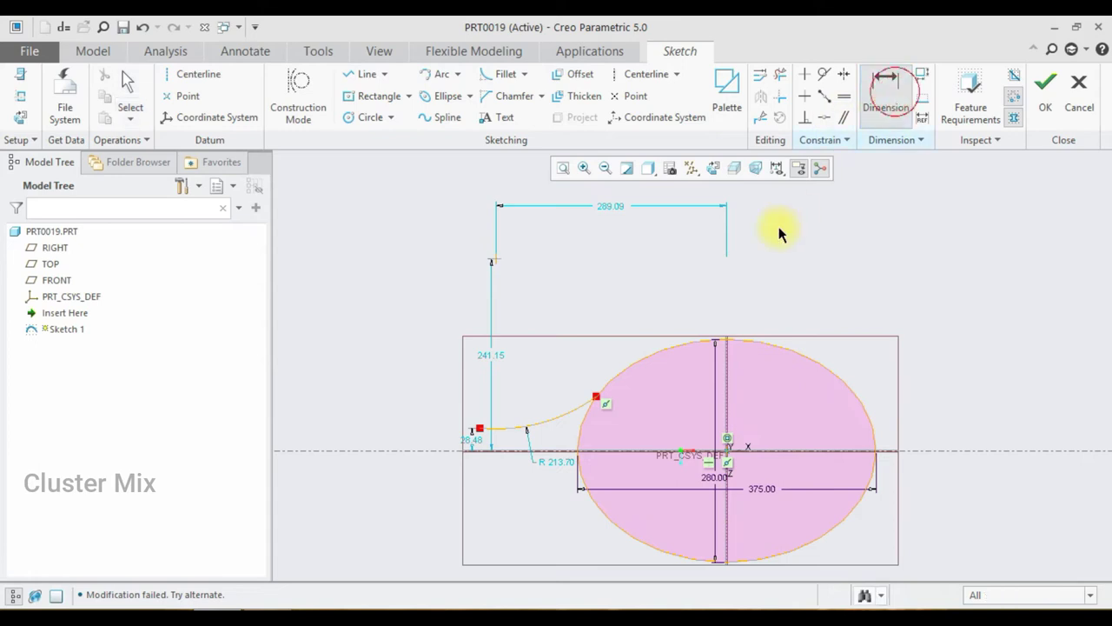
Dimension the arc's horizontal span to 160 and add a height for its left endpoint
left_click(478, 429)
middle_click(528, 476)
type("160")
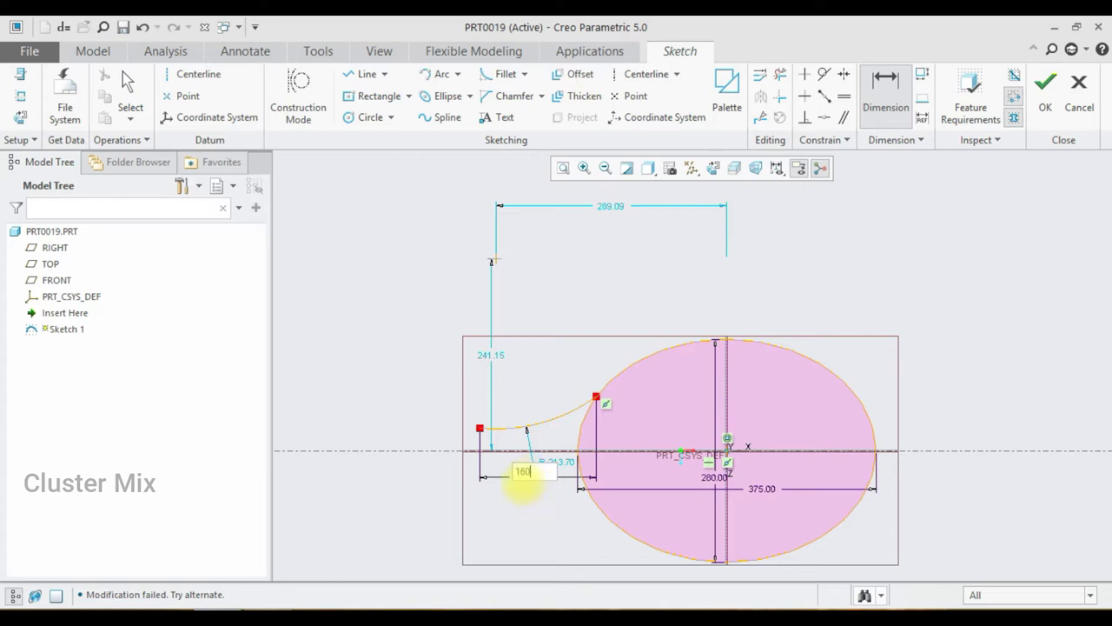
key("Return")
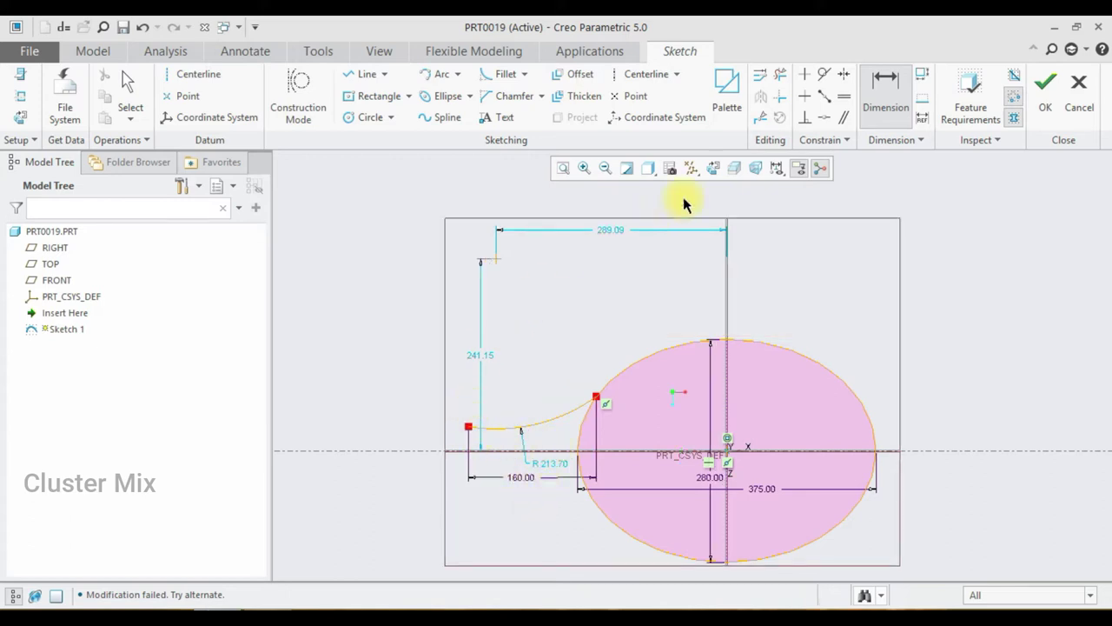
left_click(461, 450)
middle_click(448, 434)
type("10")
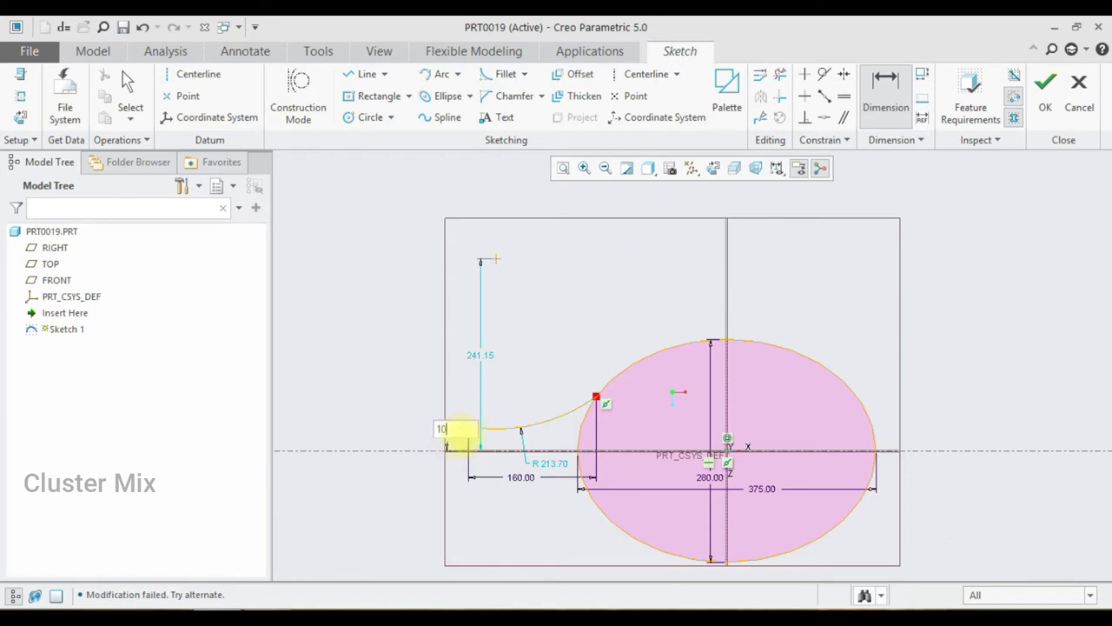
key("Return")
scroll(481, 440, "up", 2)
Set the arc's right endpoint 75 above the centerline
left_click(662, 375)
middle_click(698, 424)
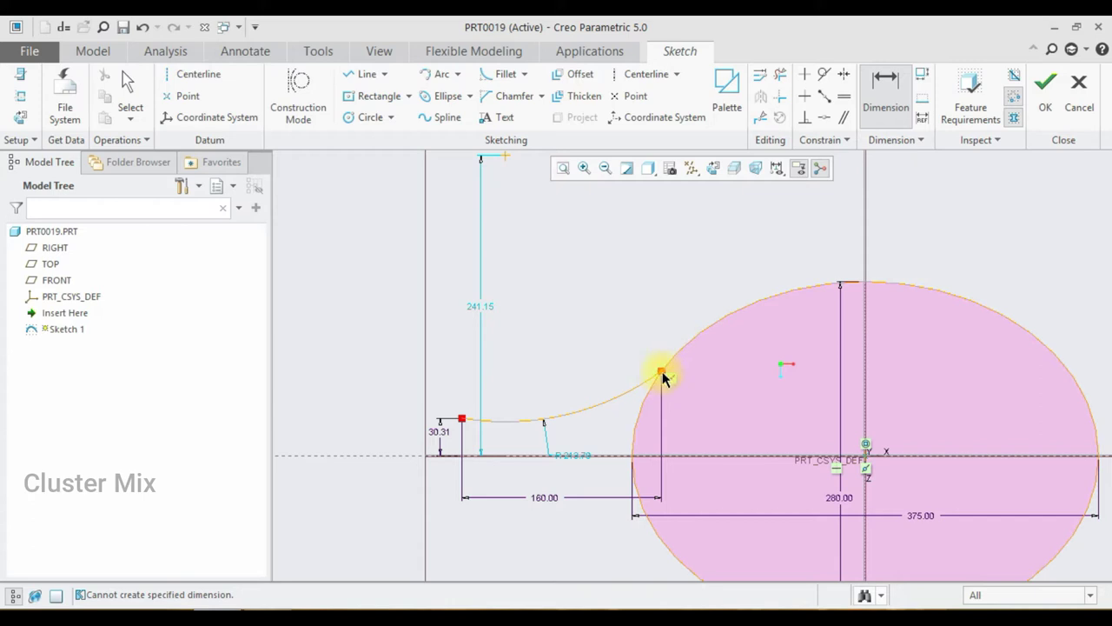
middle_click(680, 452)
middle_click(705, 412)
type("75")
key("Return")
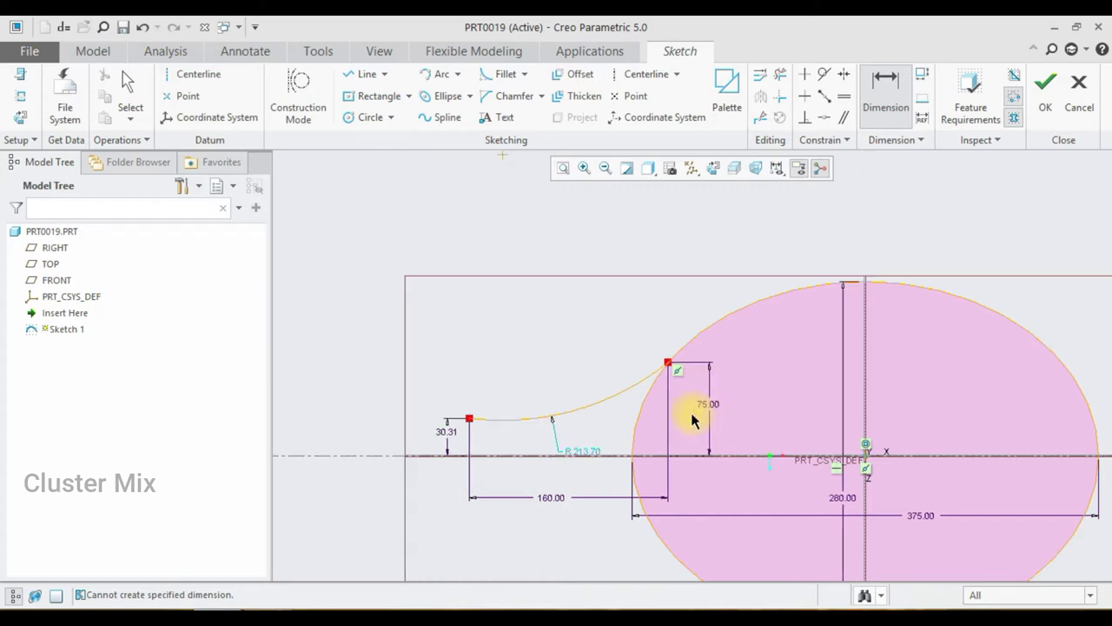
Set the left endpoint height to 10 and the arc radius to 250
double_click(446, 431)
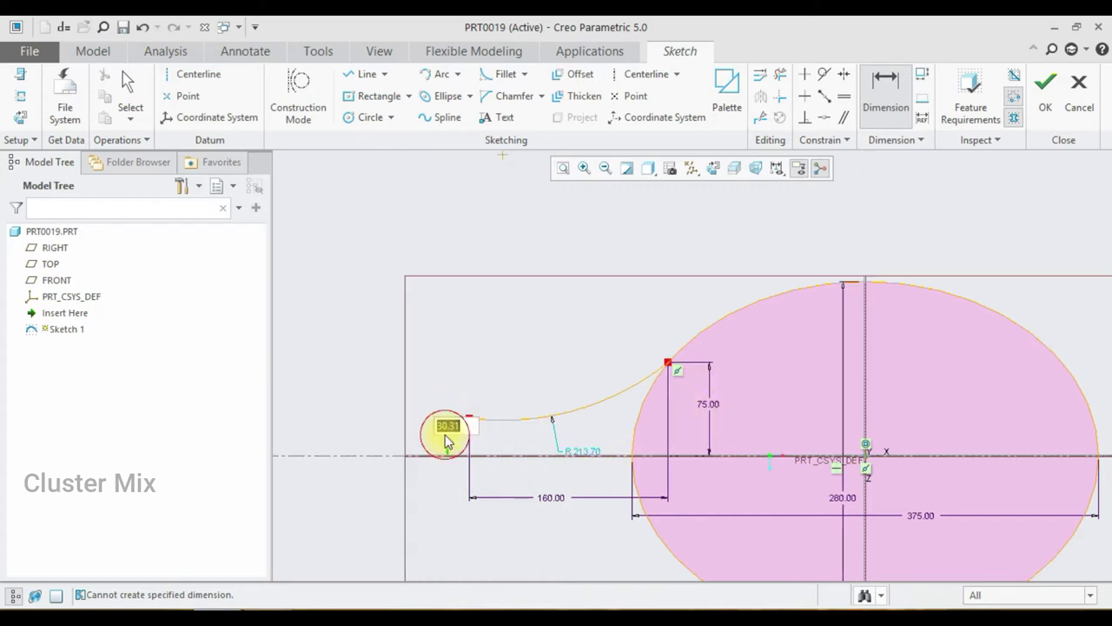
type("10")
key("Return")
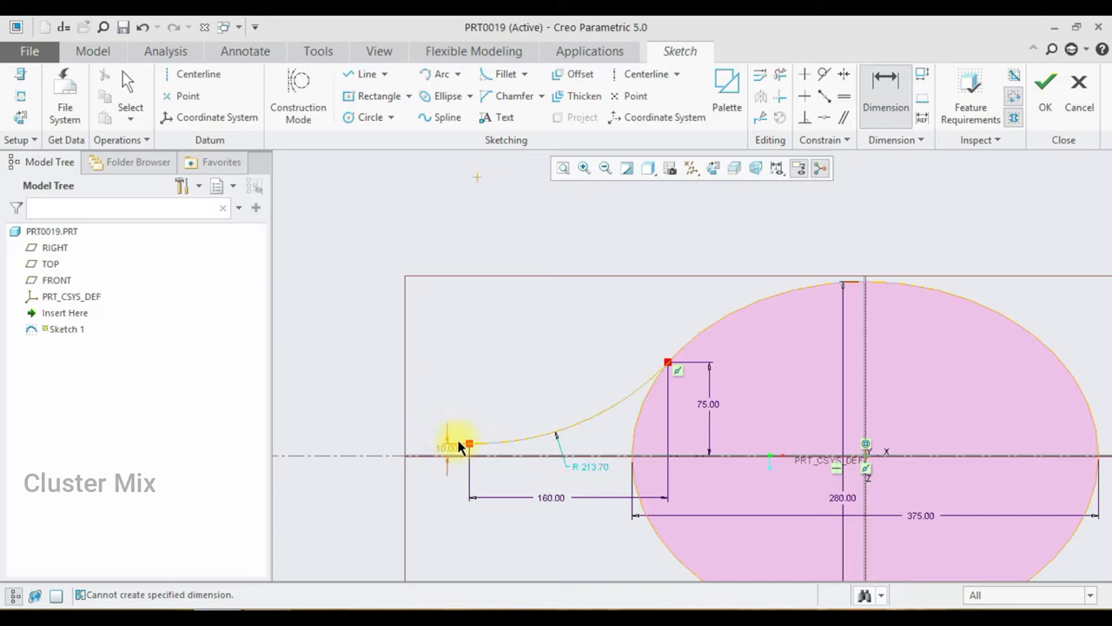
double_click(594, 466)
type("250")
key("Return")
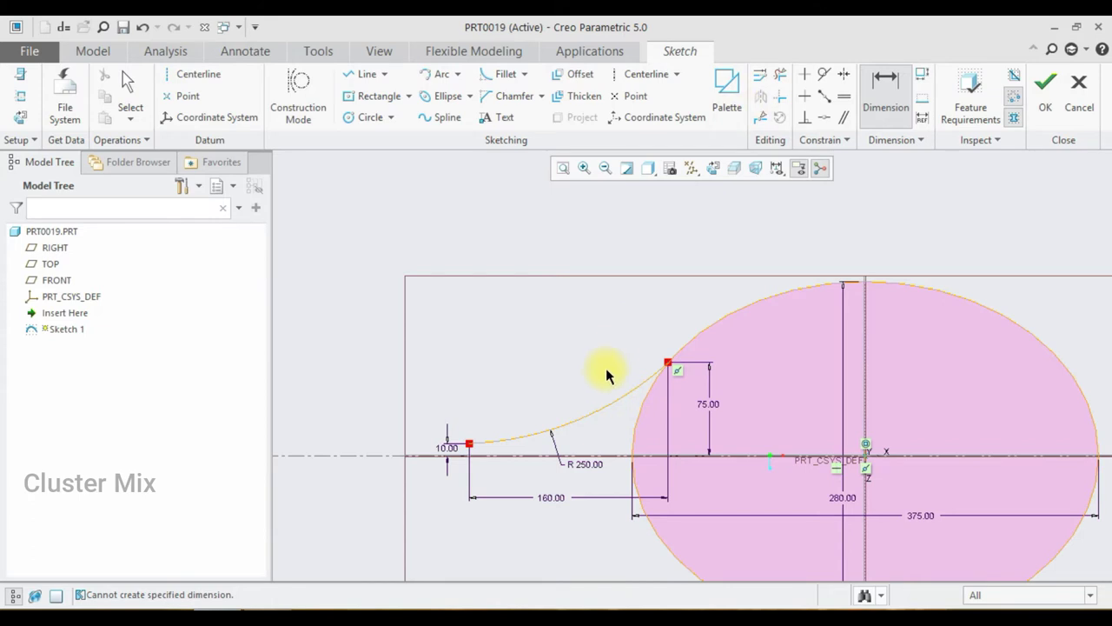
Mirror the throat arc about the horizontal centerline and finish Sketch 1
middle_click(606, 411)
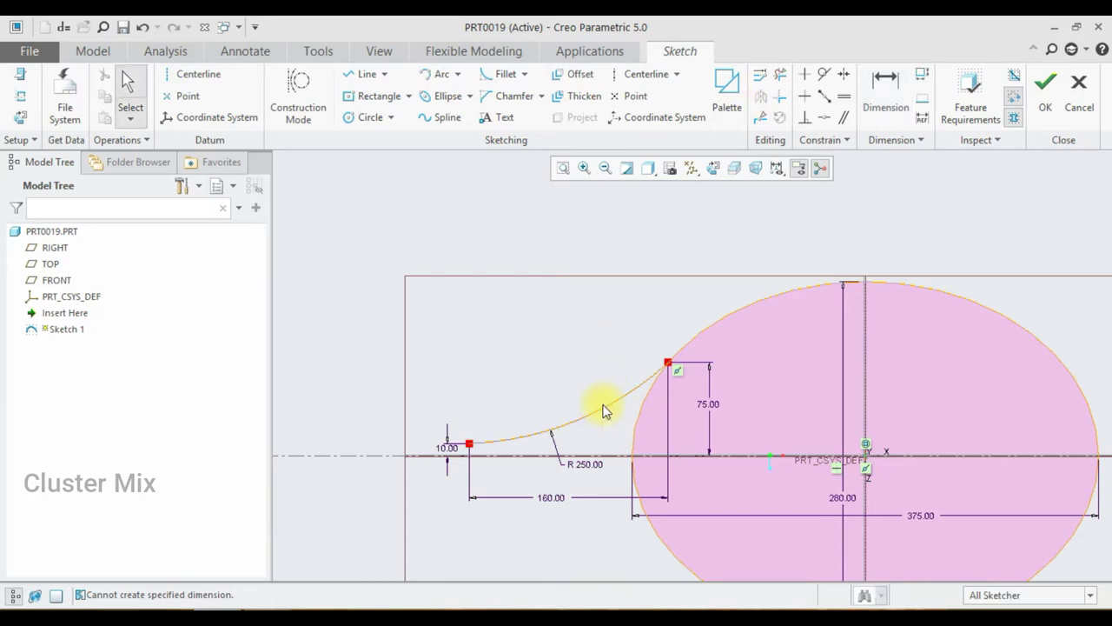
left_click(602, 408)
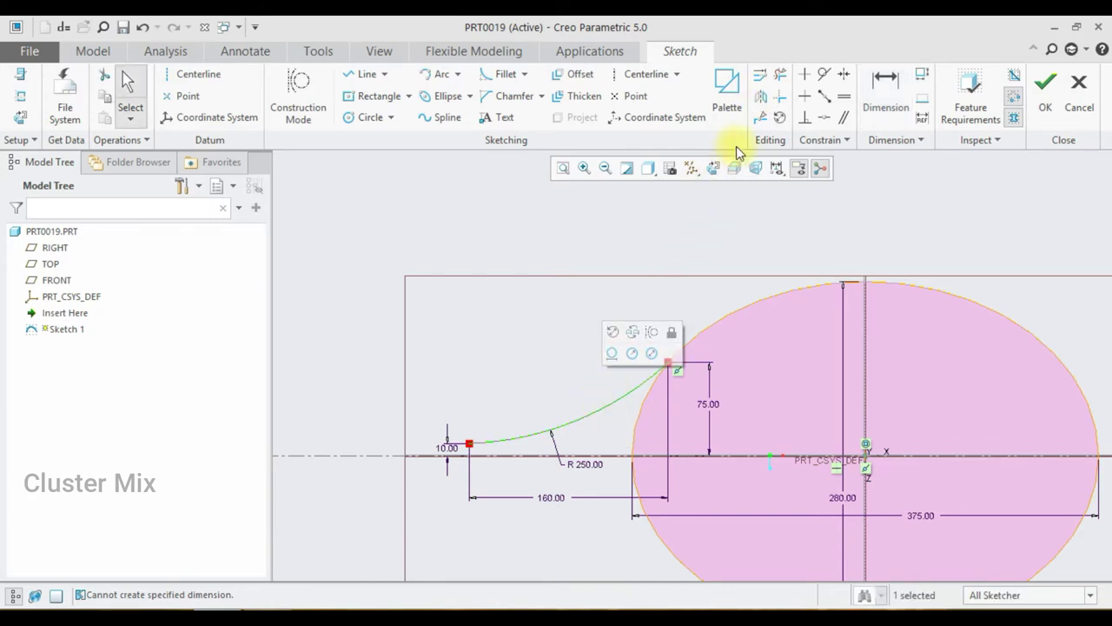
left_click(760, 96)
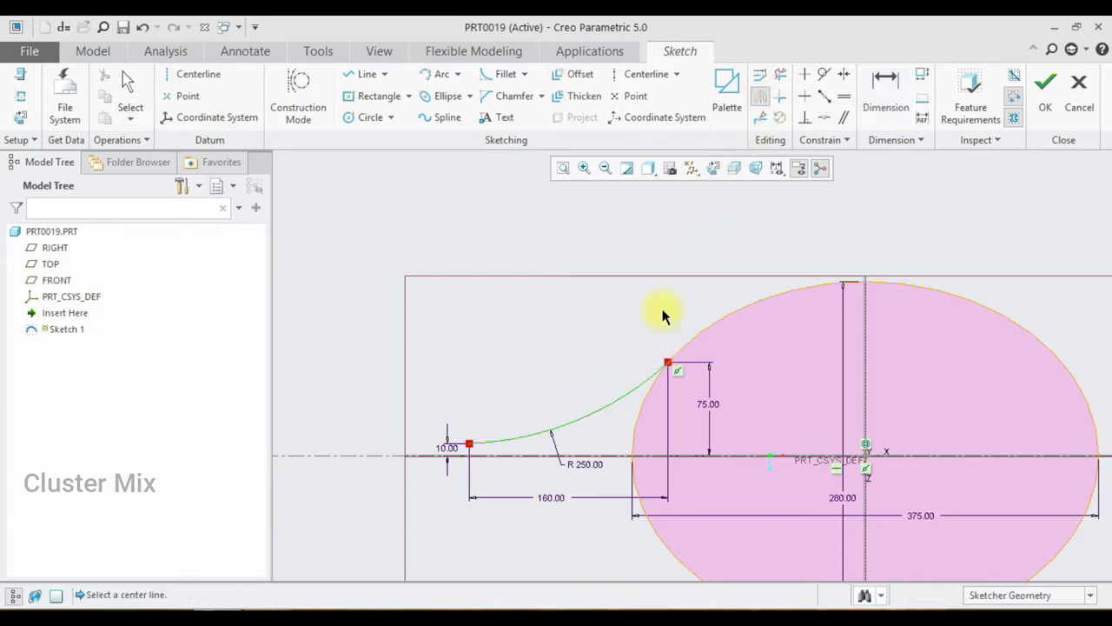
left_click(590, 455)
left_click(1046, 84)
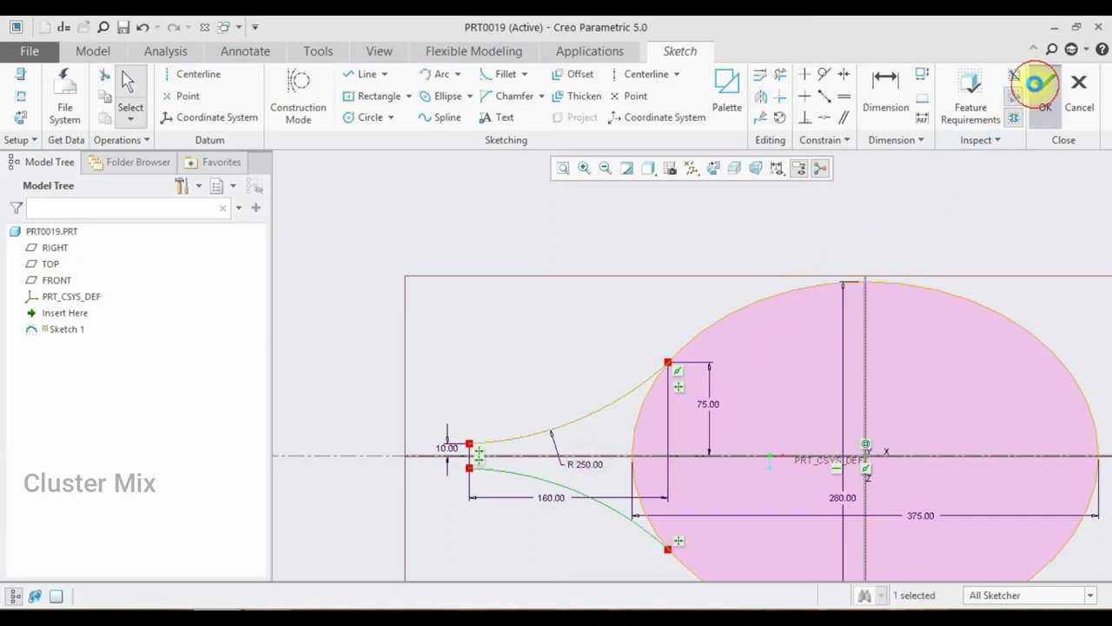
scroll(669, 298, "down", 2)
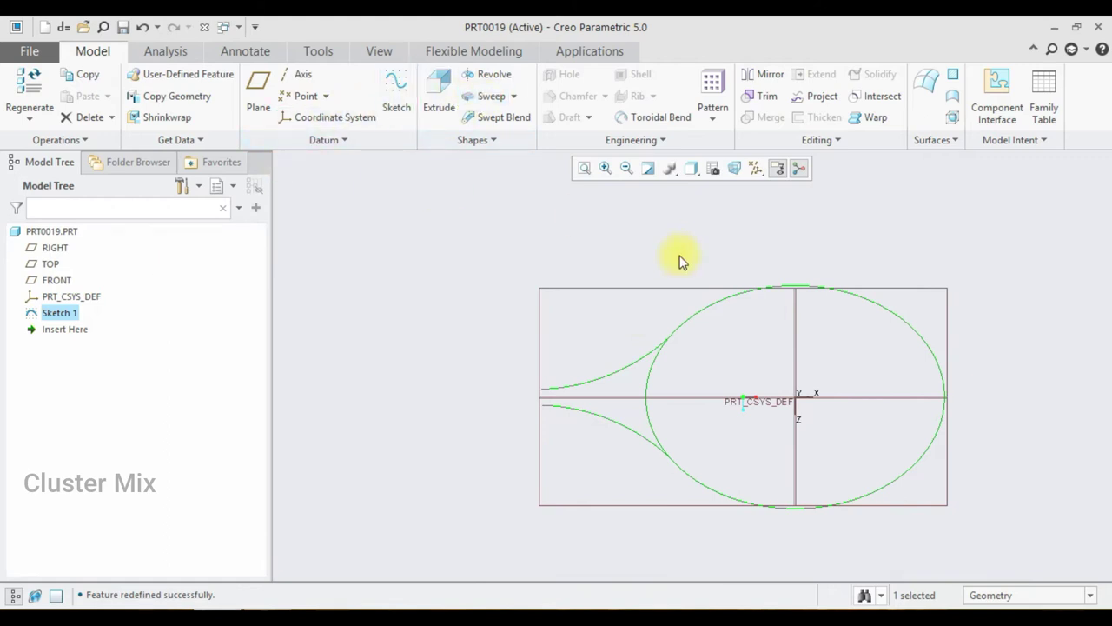
Start a sweep along the ellipse and sketch a rectangular cross-section
left_click(492, 97)
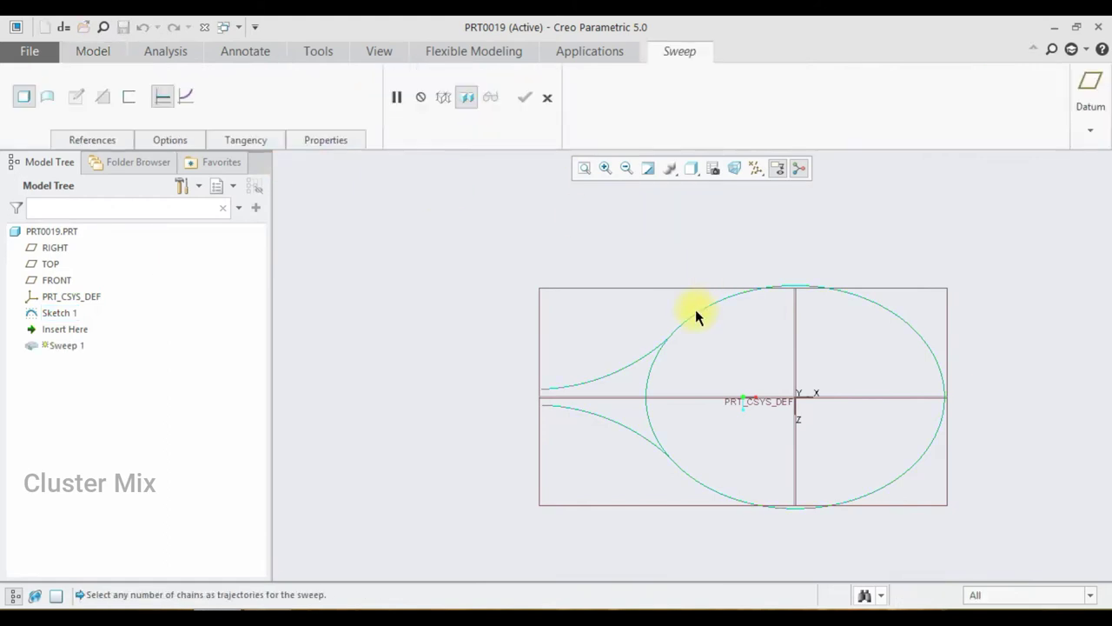
left_click(695, 309)
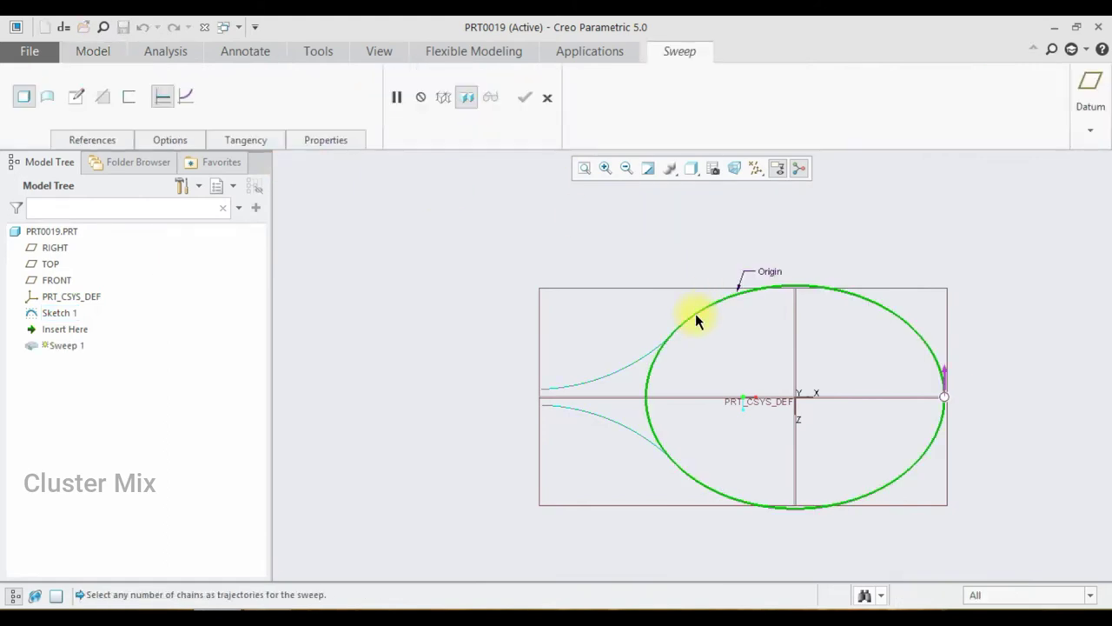
left_click(78, 97)
left_click(21, 114)
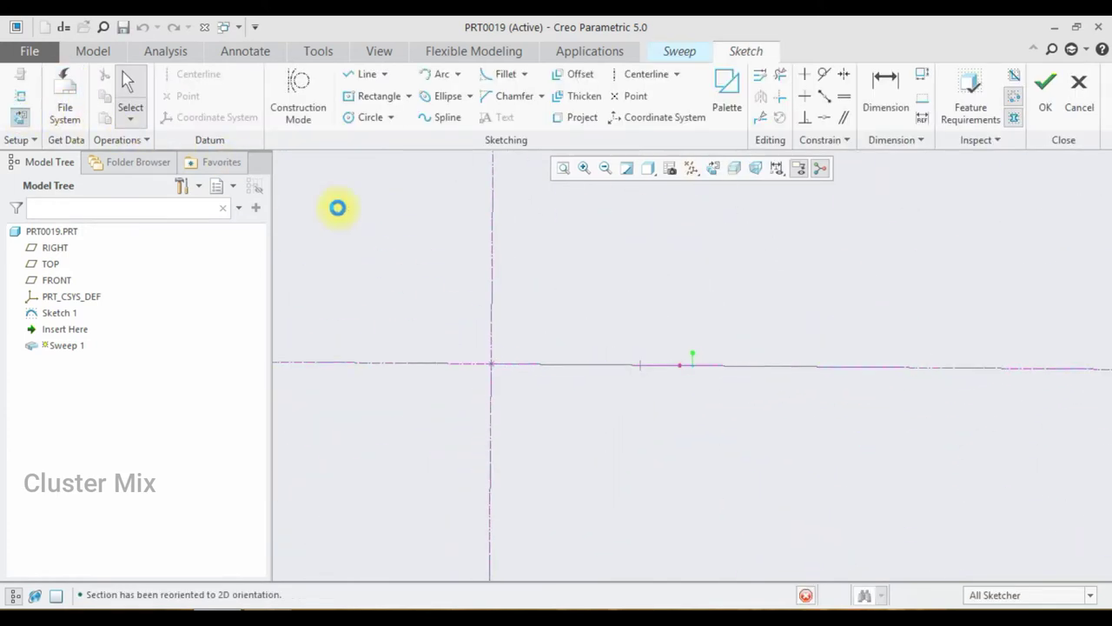
left_click(358, 96)
left_click(492, 380)
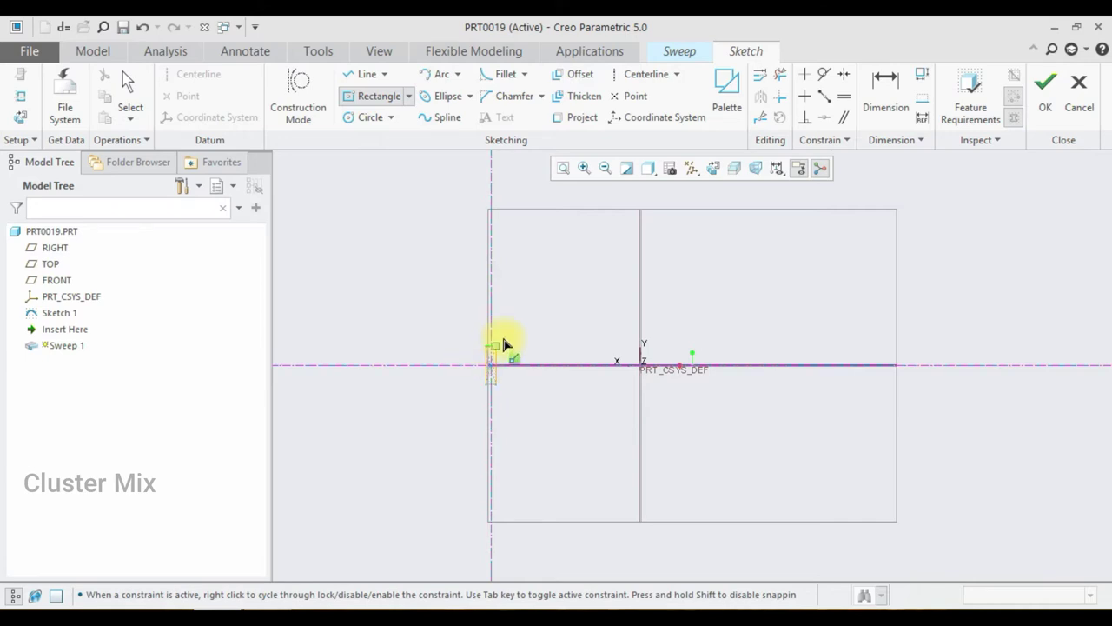
left_click(502, 345)
middle_click(484, 363)
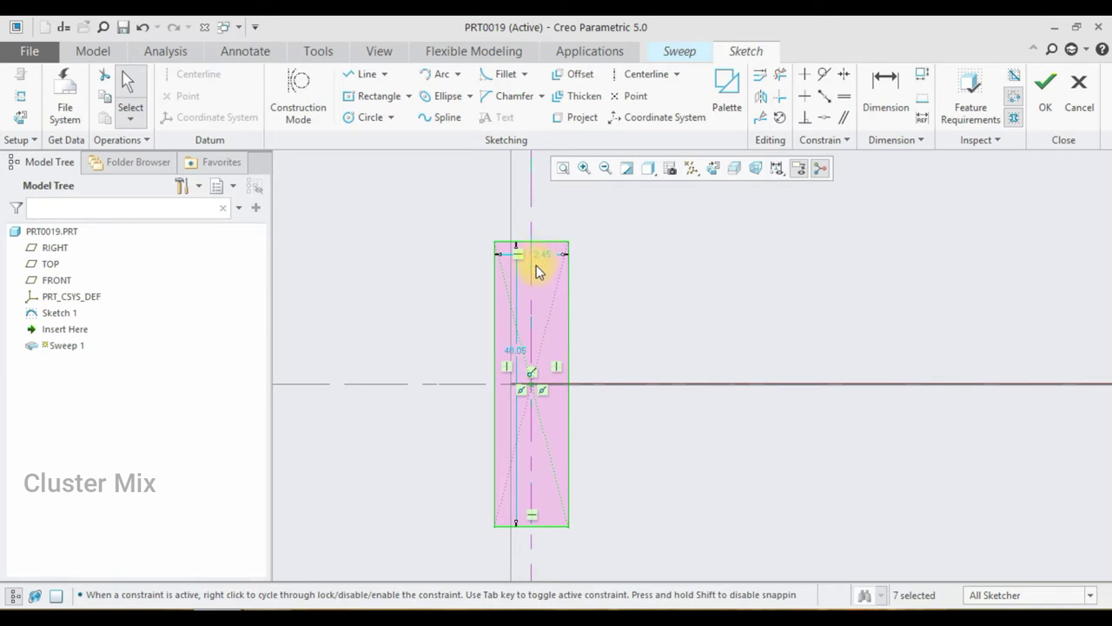
Dimension the section rectangle 30 high by 15 wide and finish the section
double_click(511, 347)
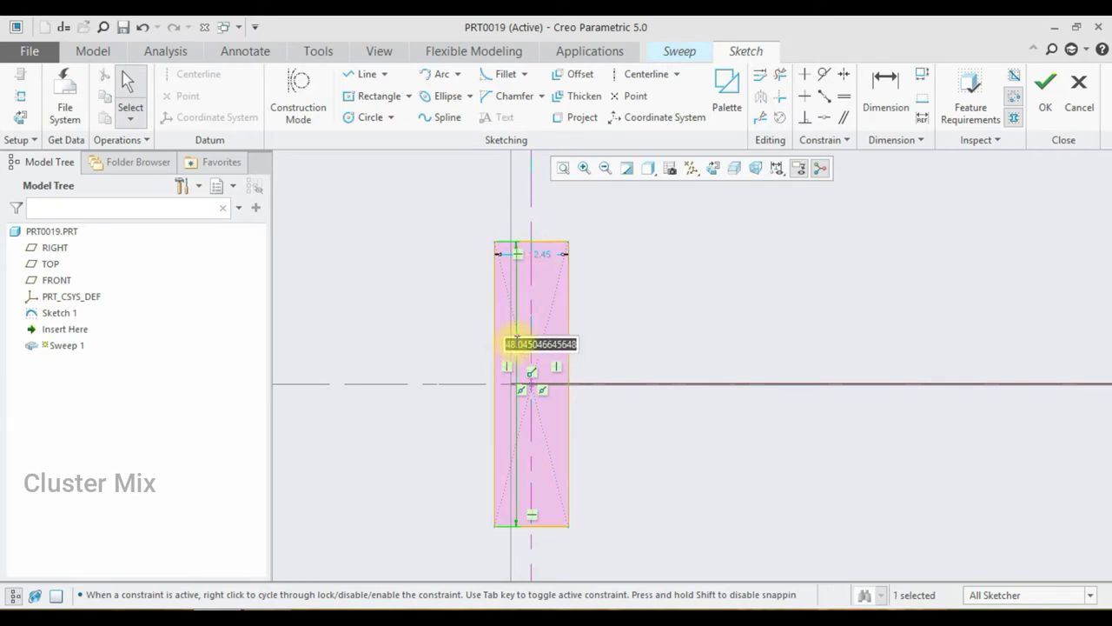
type("30")
key("Return")
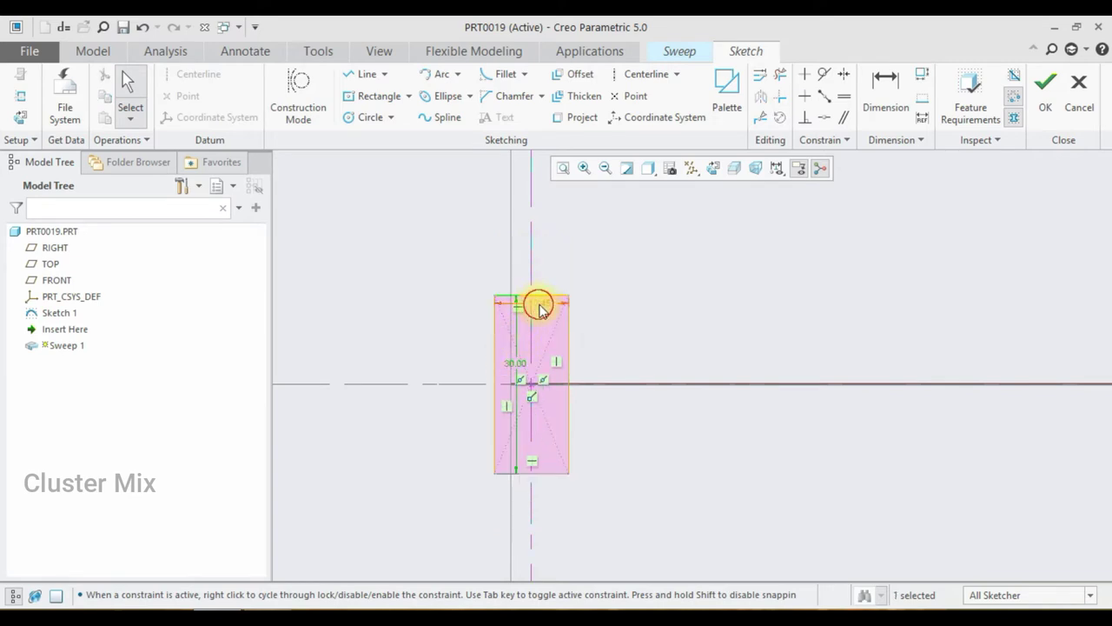
double_click(538, 306)
type("15")
key("Return")
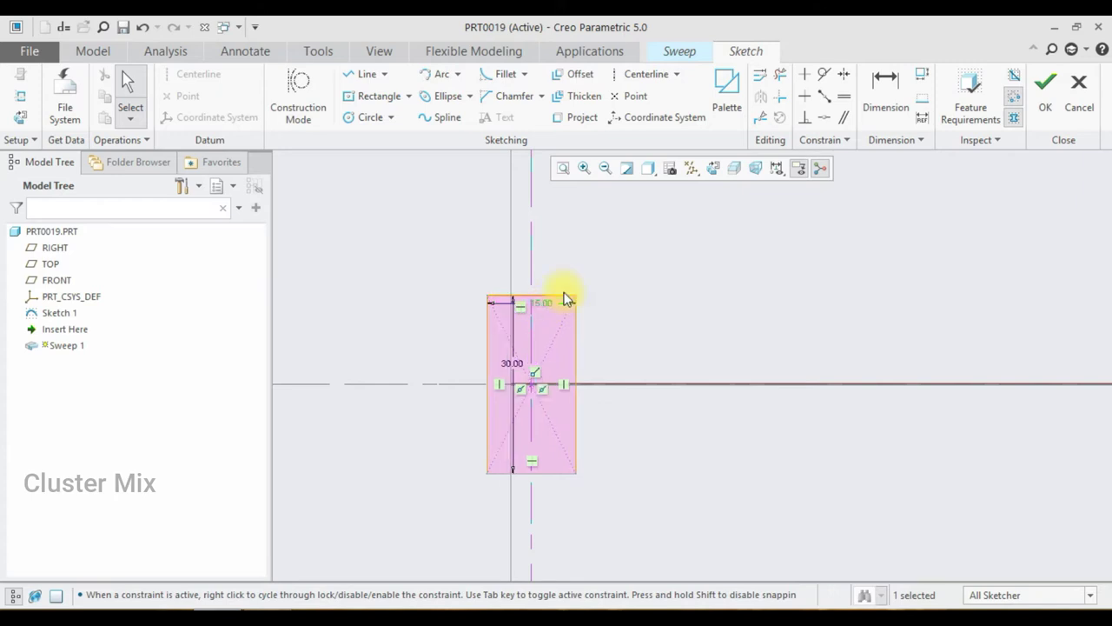
left_click(1043, 87)
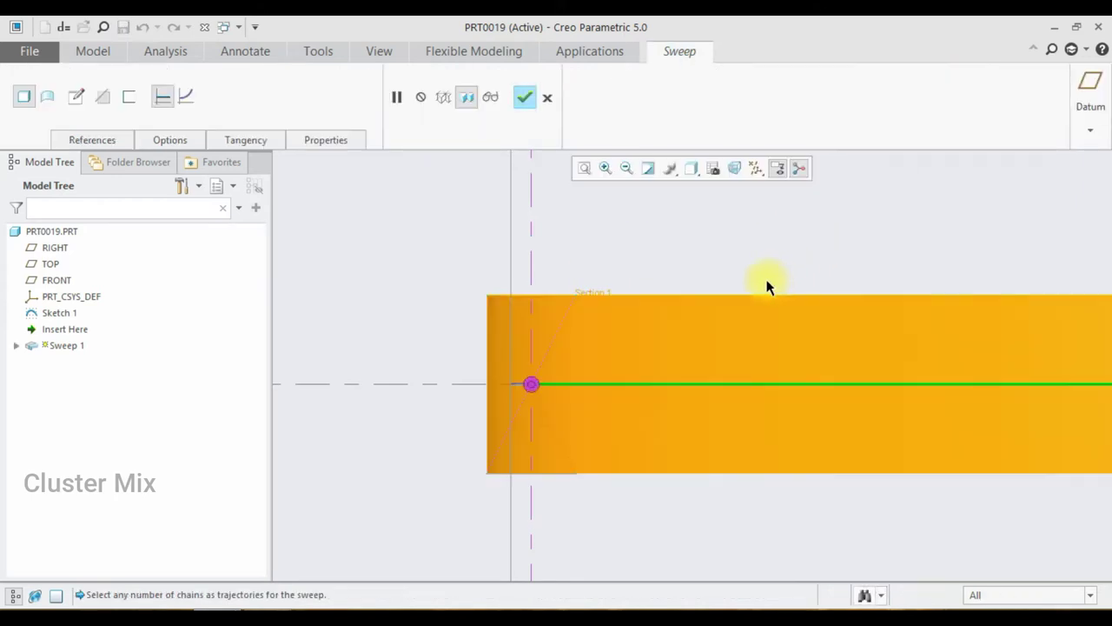
mouse_move(871, 256)
middle_mouse_down()
mouse_move(902, 326)
mouse_move(844, 310)
middle_mouse_up()
Complete the frame ring sweep and start a second sweep along the left throat curve
left_click(525, 96)
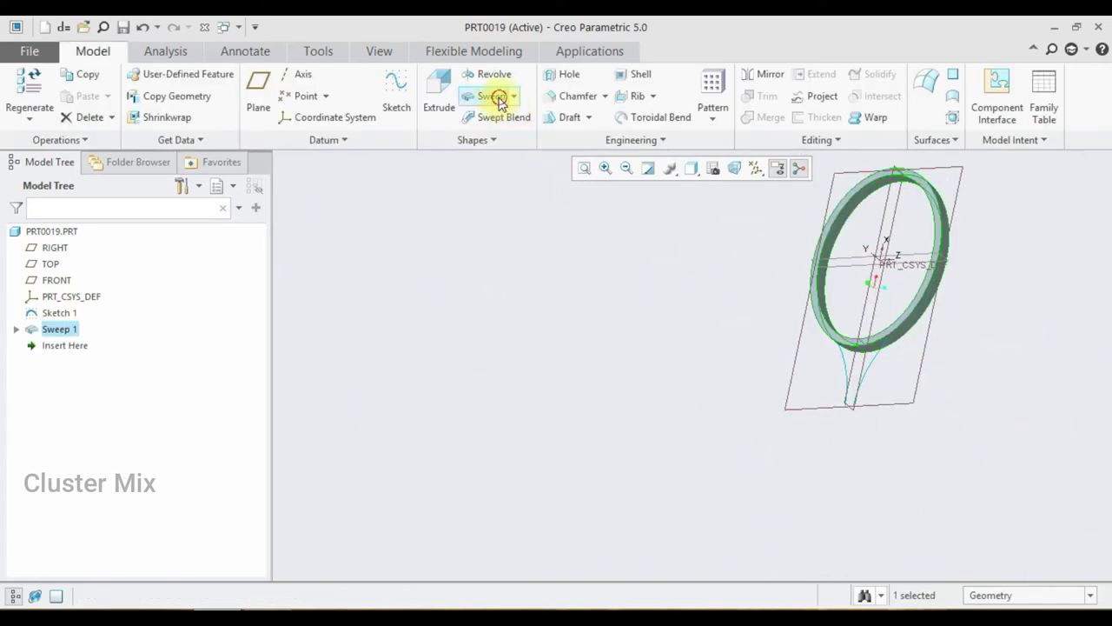
left_click(493, 96)
scroll(828, 365, "down", 2)
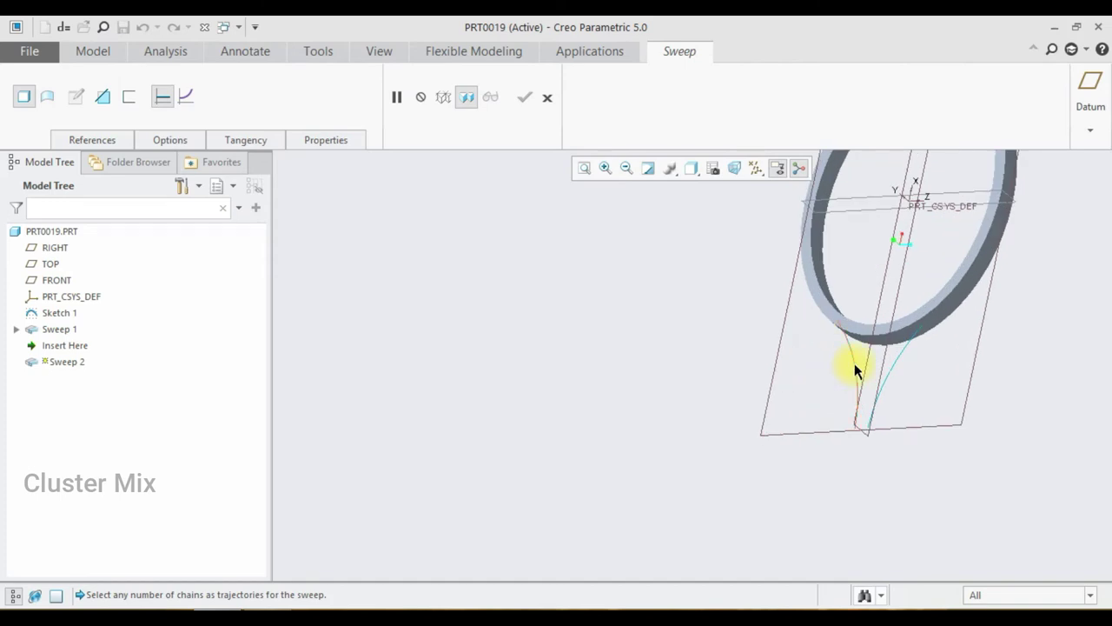
left_click(854, 366, "ctrl")
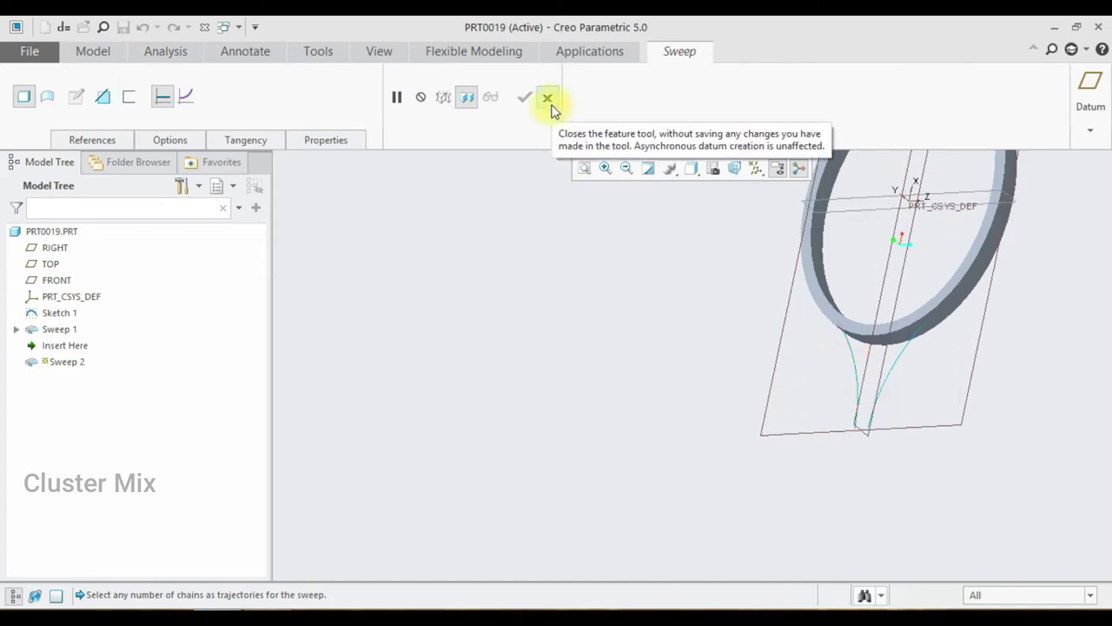
left_click(850, 350)
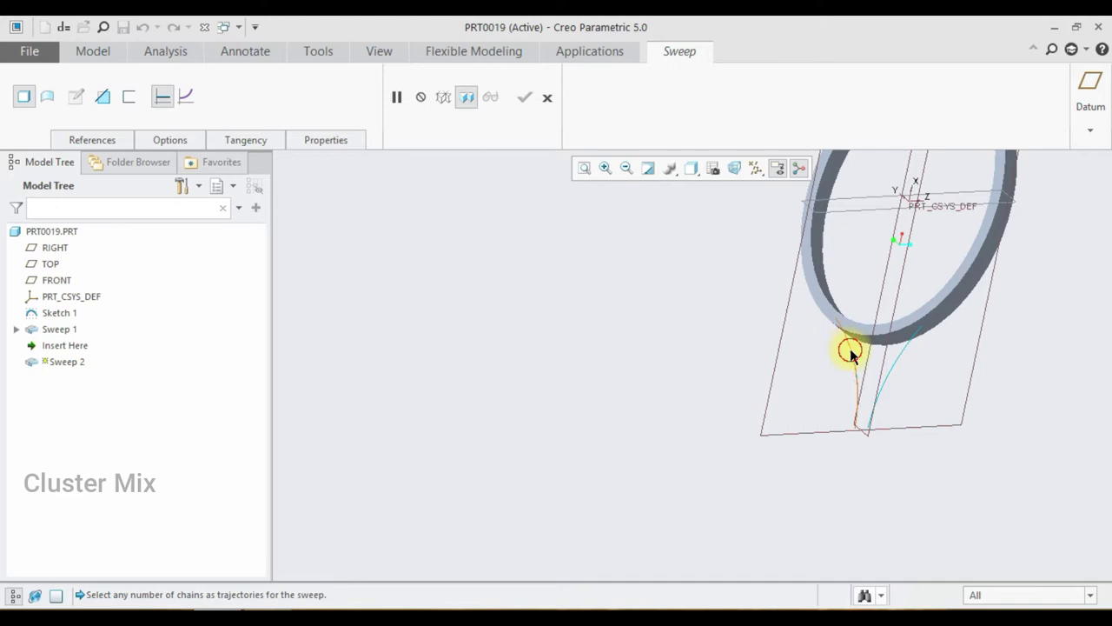
Sketch a rectangular cross-section for the left throat arm sweep
left_click(77, 97)
left_click(29, 119)
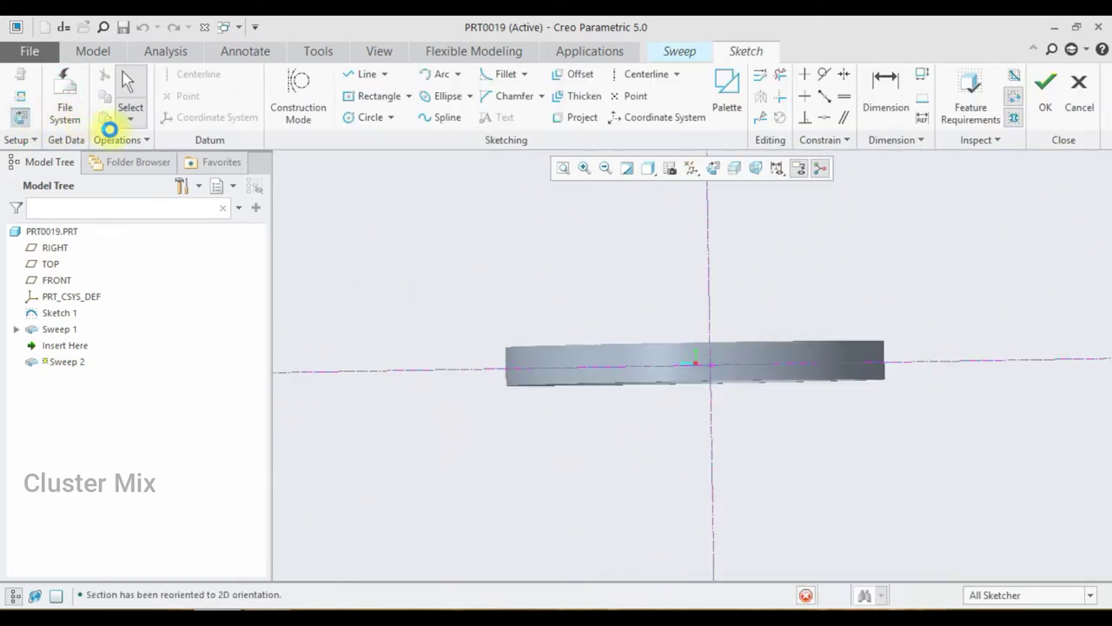
left_click(374, 96)
left_click(721, 400)
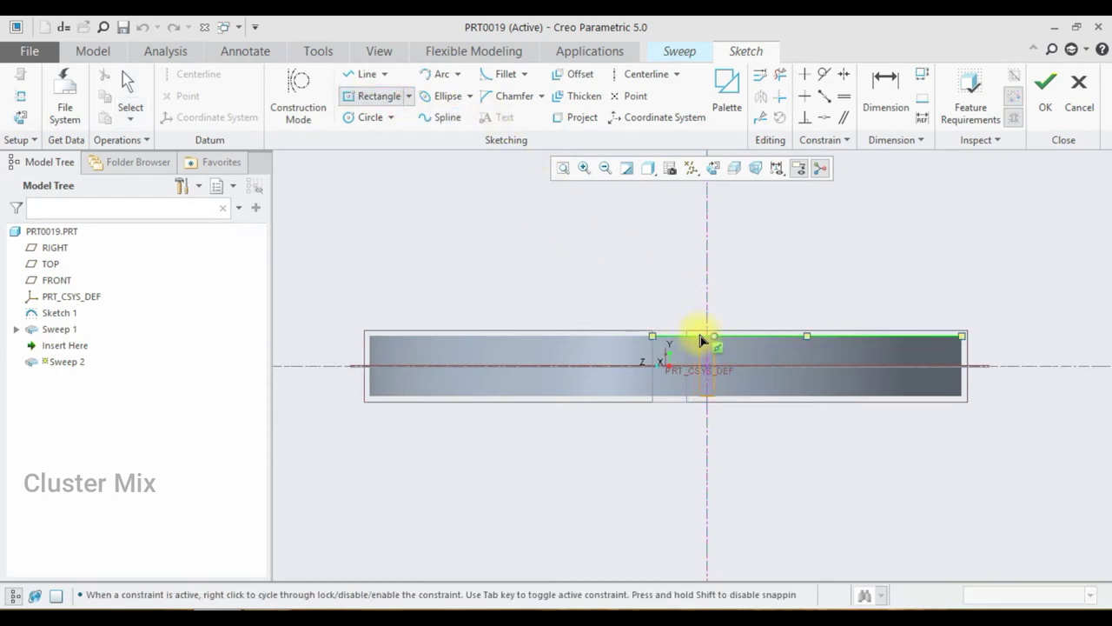
left_click(702, 338)
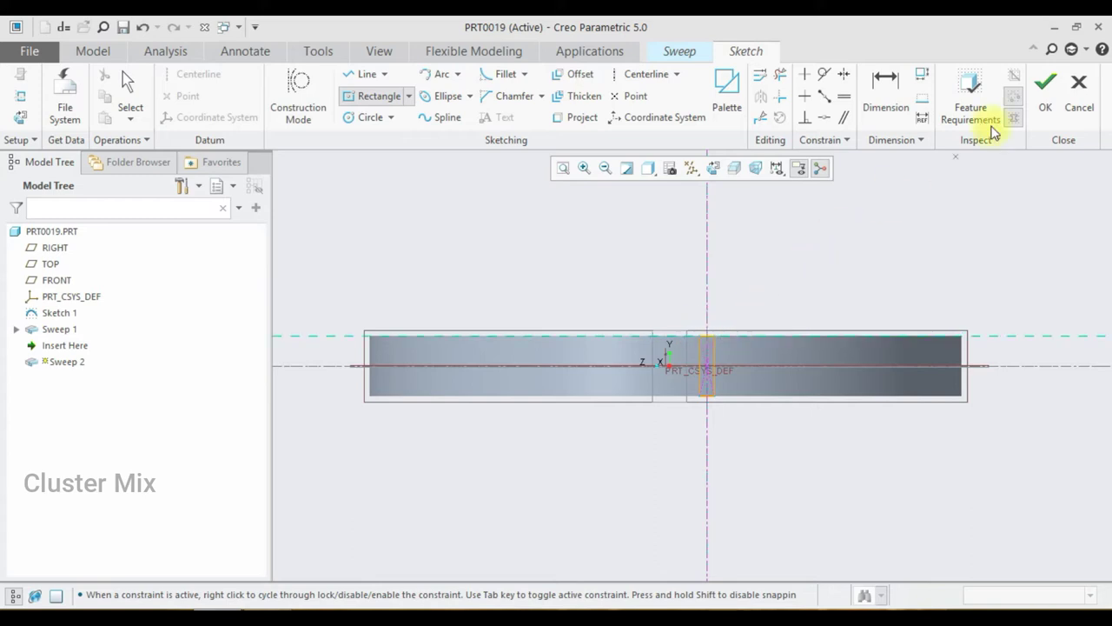
left_click(1045, 87)
mouse_move(876, 300)
middle_mouse_down()
mouse_move(968, 335)
mouse_move(1010, 328)
mouse_move(1020, 354)
middle_mouse_up()
Finish the throat arm sweep and mirror Sweep 2 across the FRONT plane
left_click(525, 96)
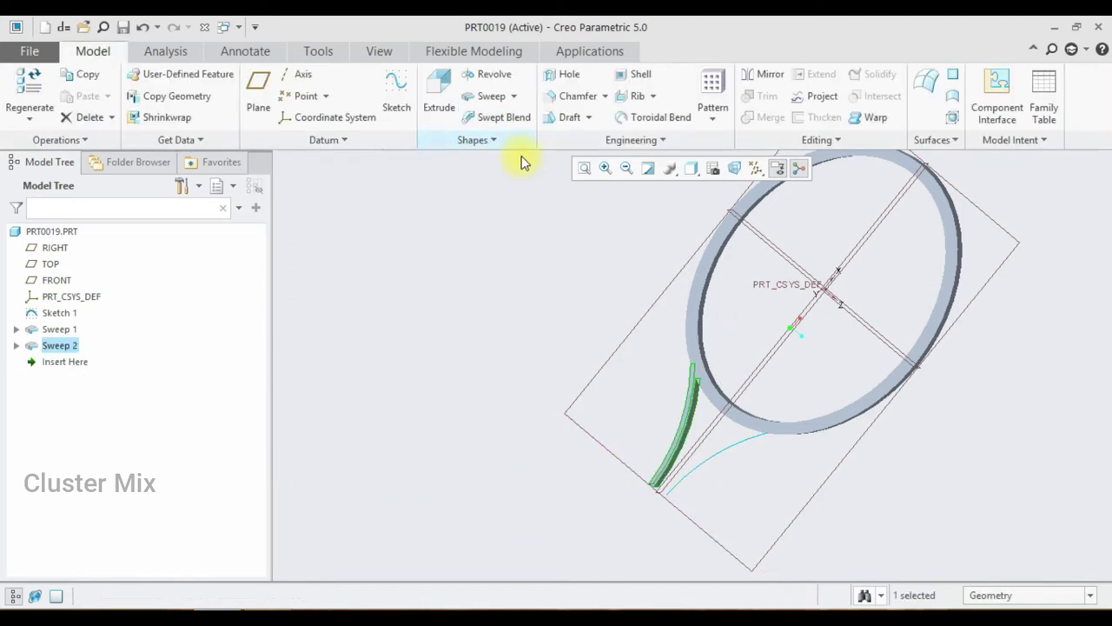
left_click(516, 197)
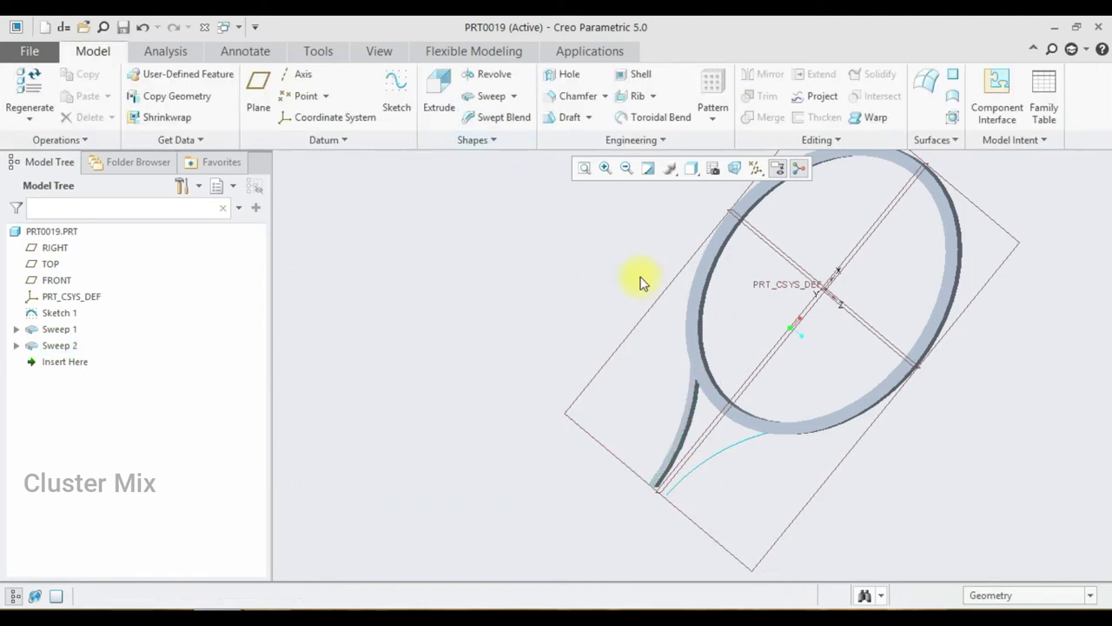
left_click(69, 347)
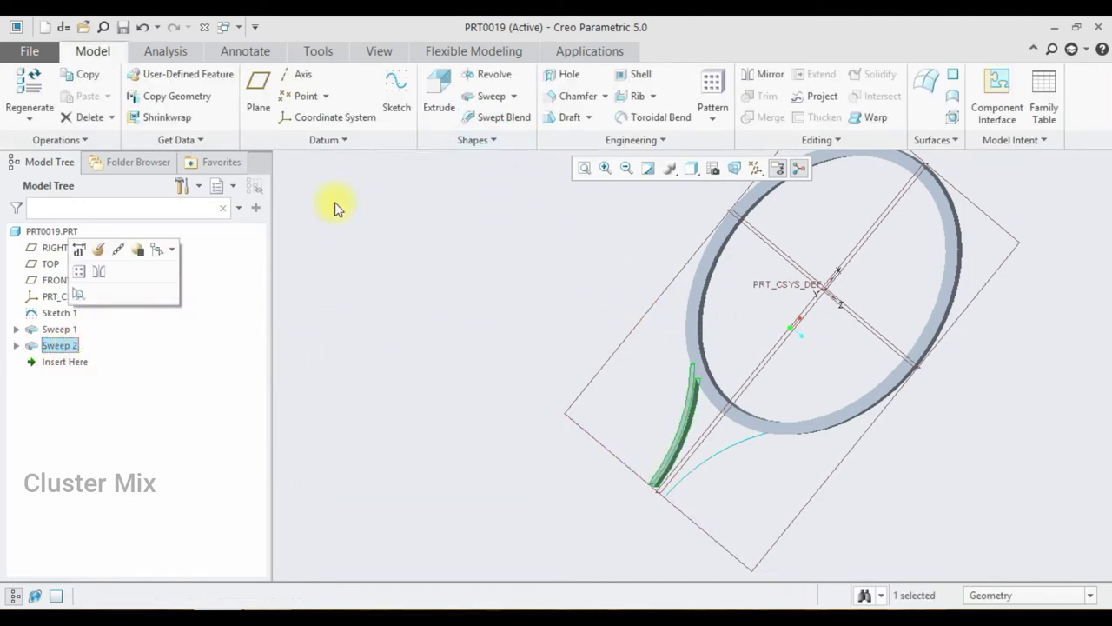
left_click(750, 83)
left_click(815, 300)
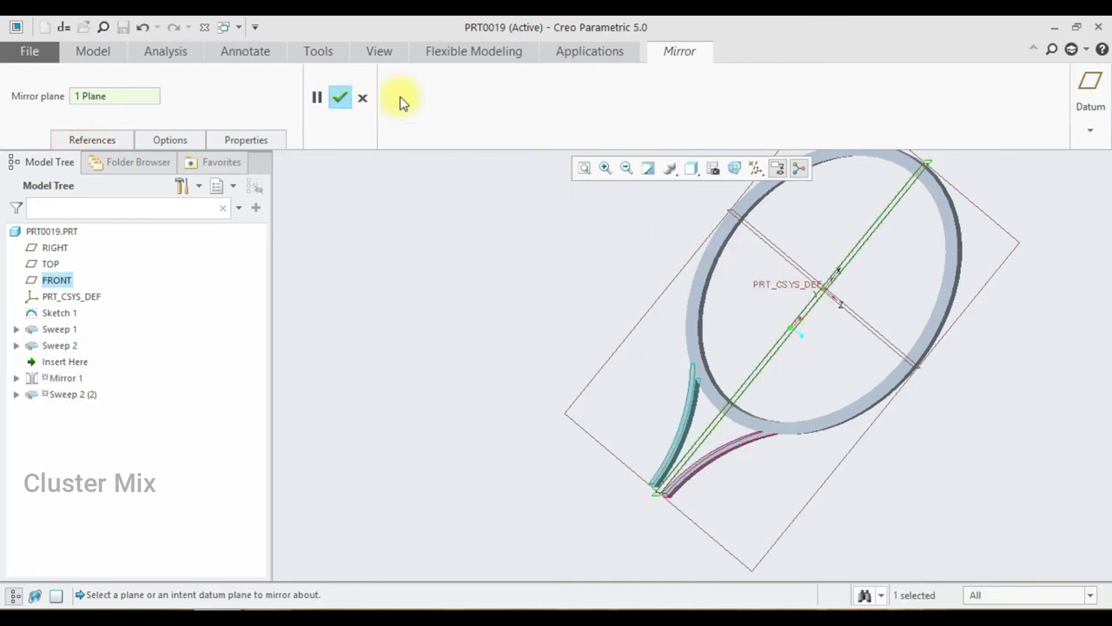
left_click(346, 97)
left_click(533, 258)
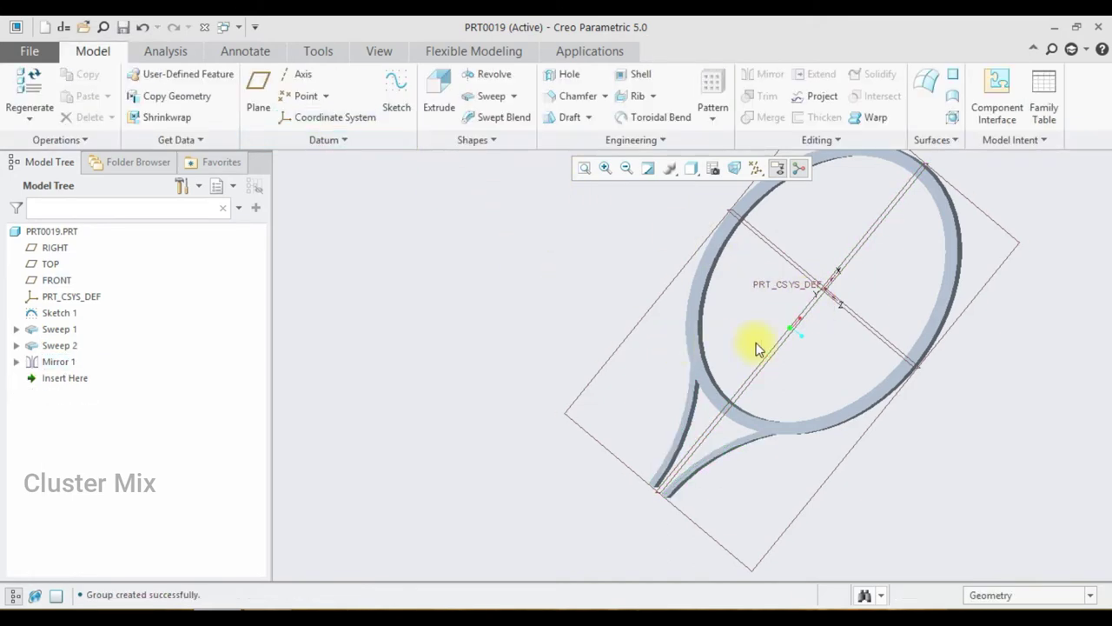
middle_click_drag(757, 348, 743, 302)
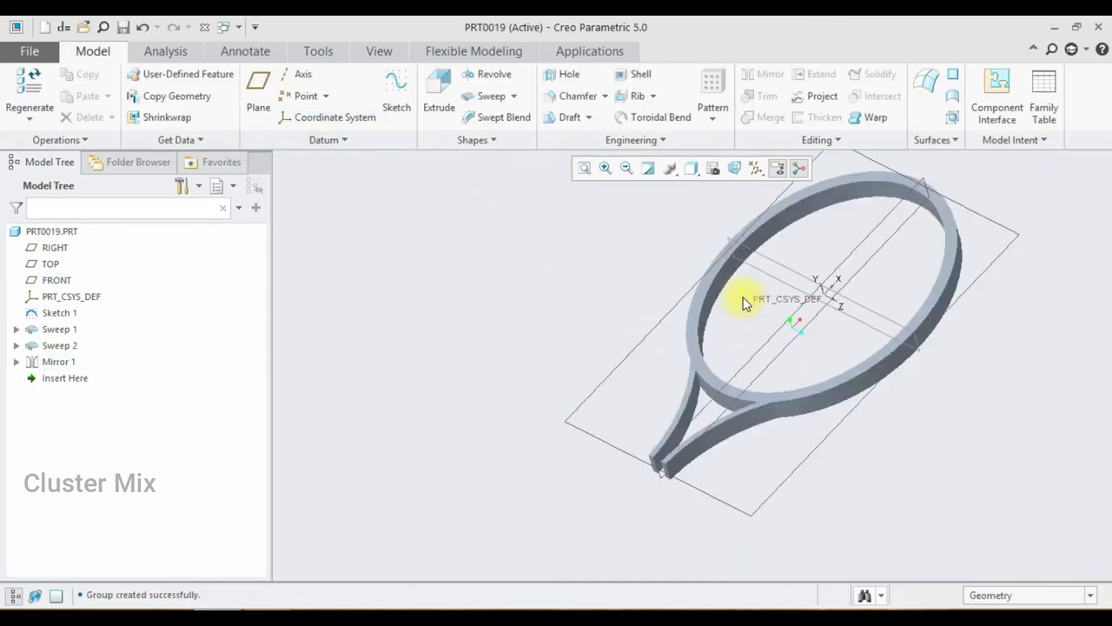
Try a 7.00 round on the racket head's edge chains, then cancel it
left_click(461, 119)
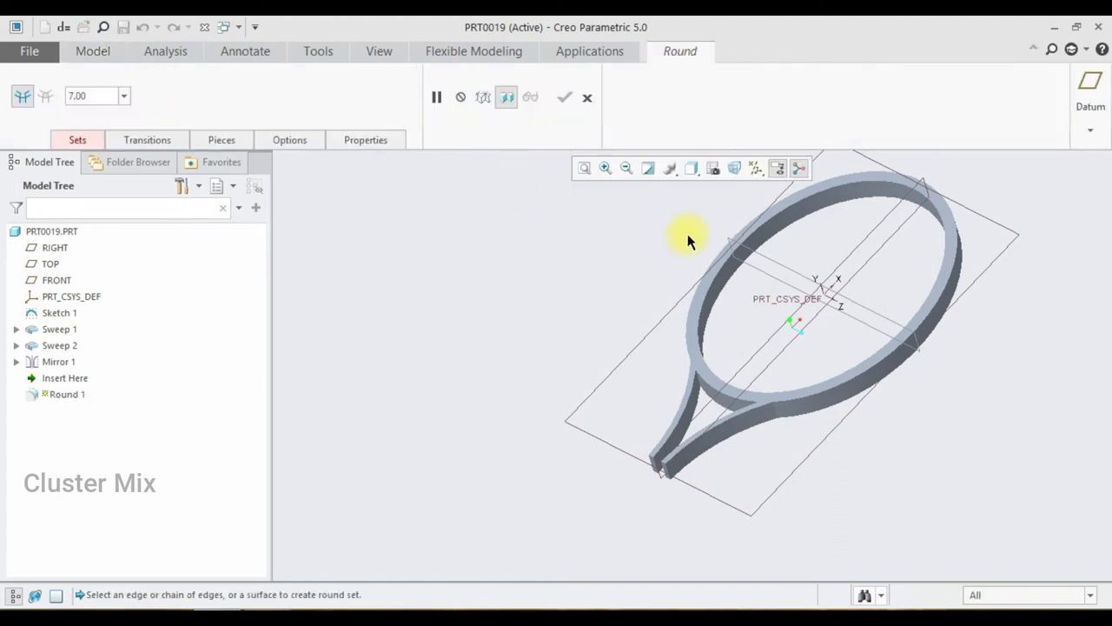
left_click(722, 276)
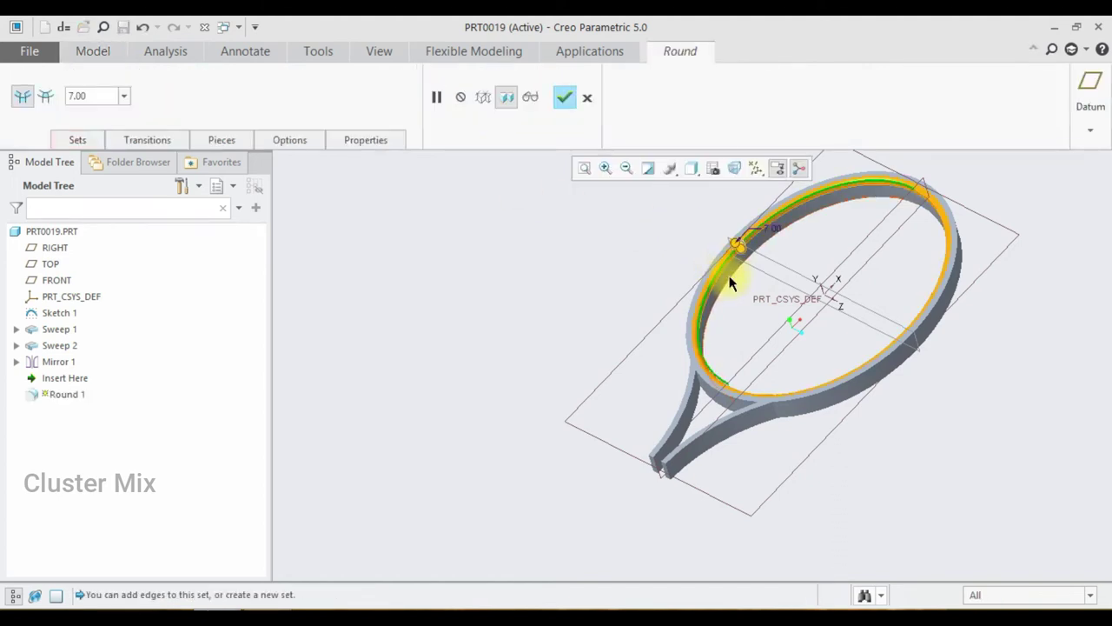
left_click(812, 393)
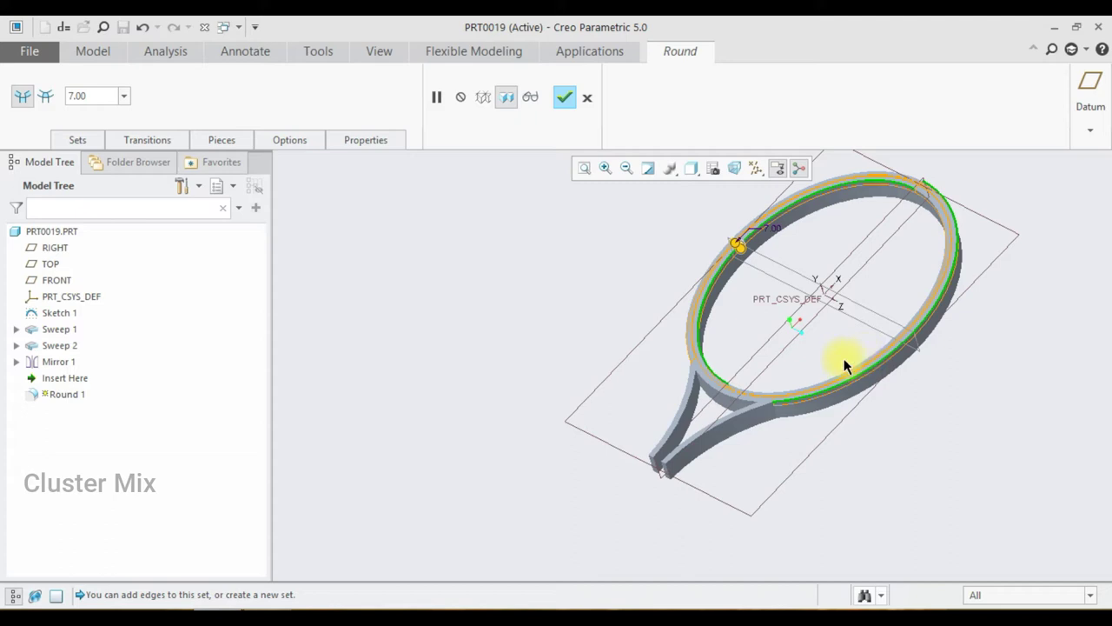
mouse_move(743, 310)
middle_mouse_down()
mouse_move(770, 315)
mouse_move(765, 325)
mouse_move(829, 391)
middle_mouse_up()
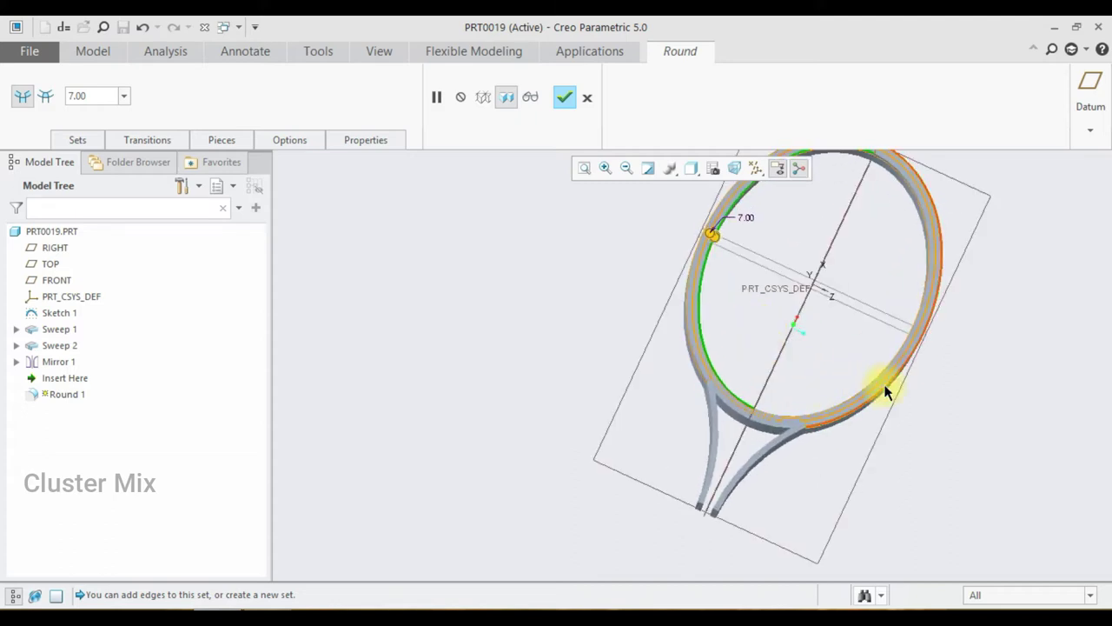
left_click(580, 96)
left_click(564, 349)
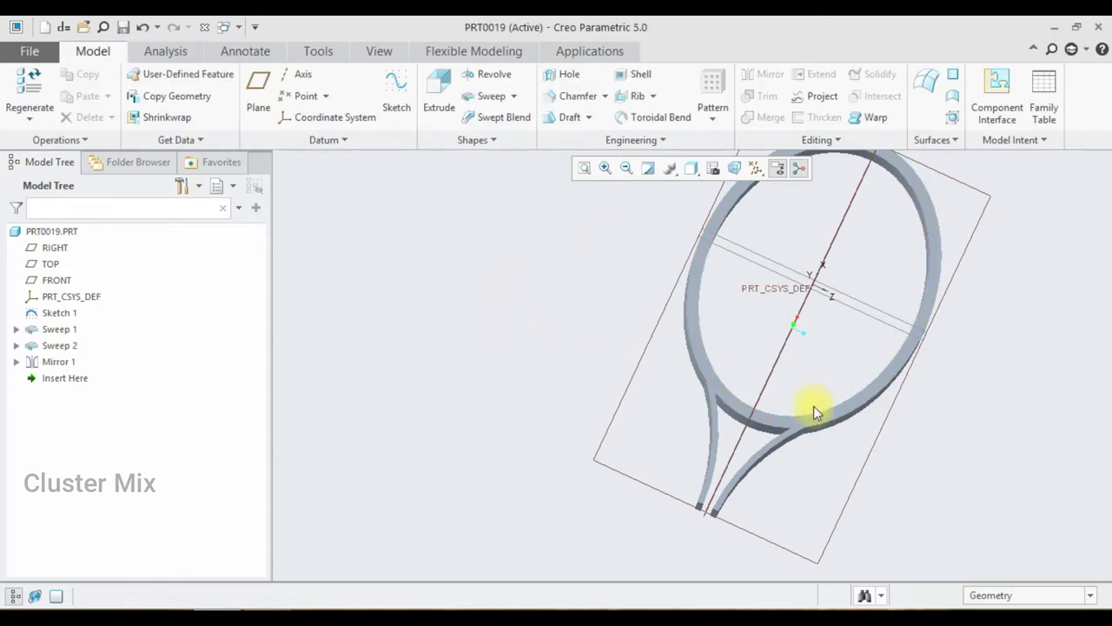
middle_click_drag(814, 406, 767, 391)
Round the throat-to-frame junction edges at 7.00 radius
key("ctrl+z")
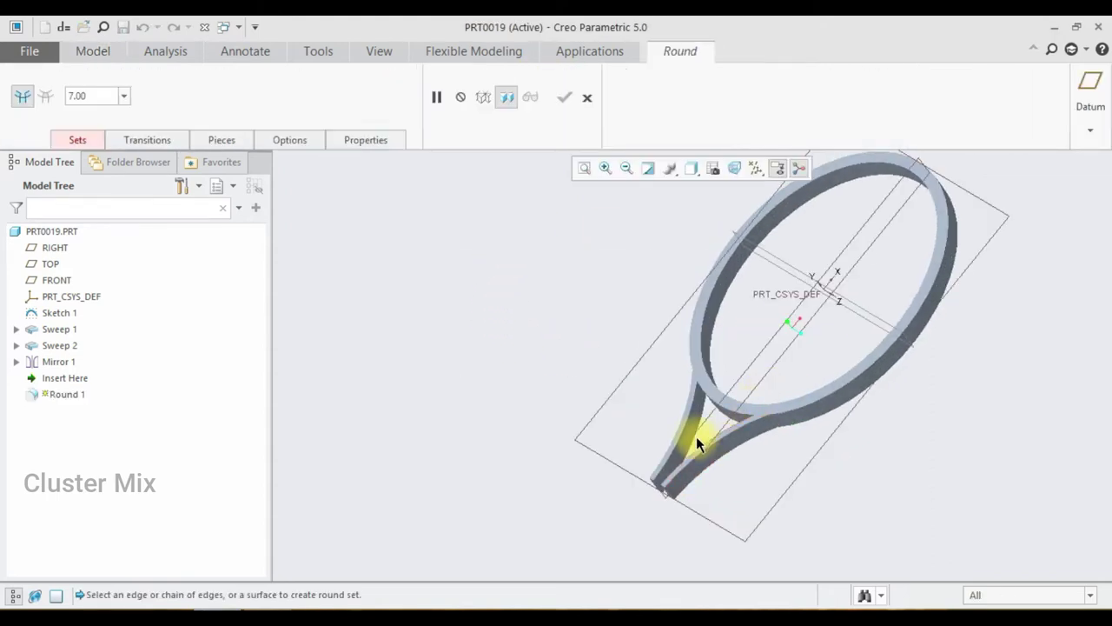
scroll(697, 382, "up", 5)
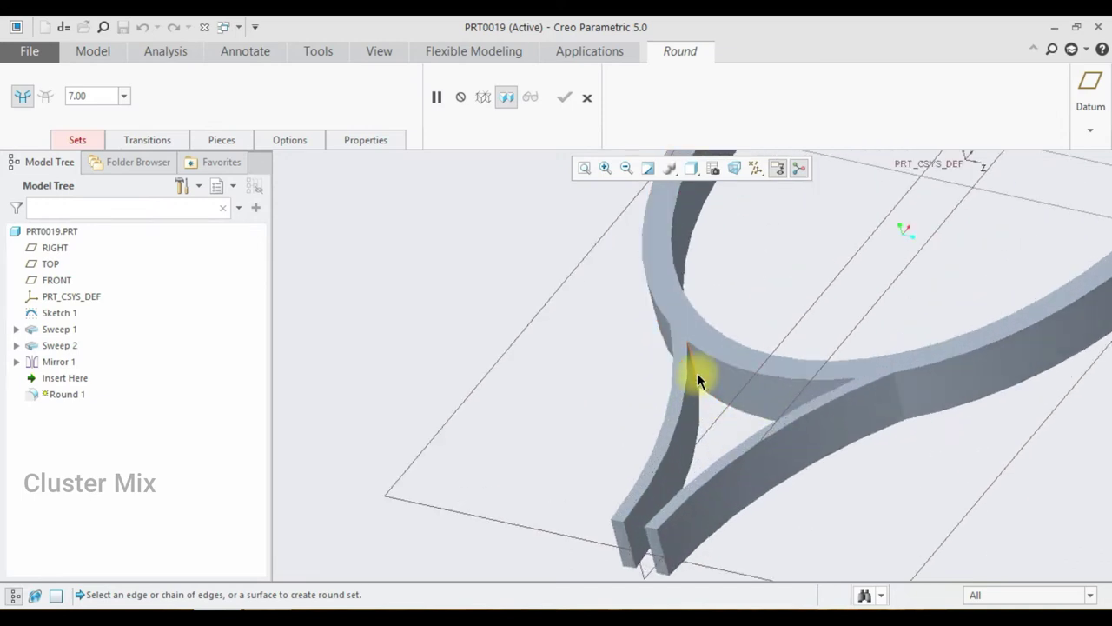
left_click(698, 378)
scroll(760, 358, "down", 3)
scroll(782, 356, "down", 2)
middle_click_drag(800, 355, 859, 372)
middle_click_drag(883, 370, 907, 369)
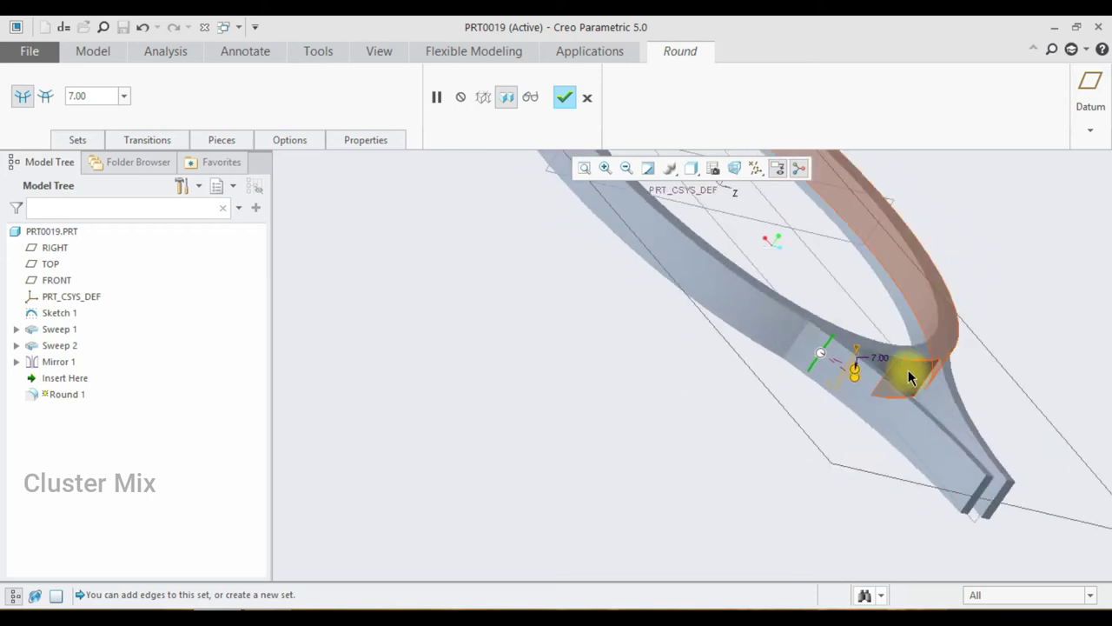
left_click(929, 375)
middle_click_drag(874, 323, 837, 343)
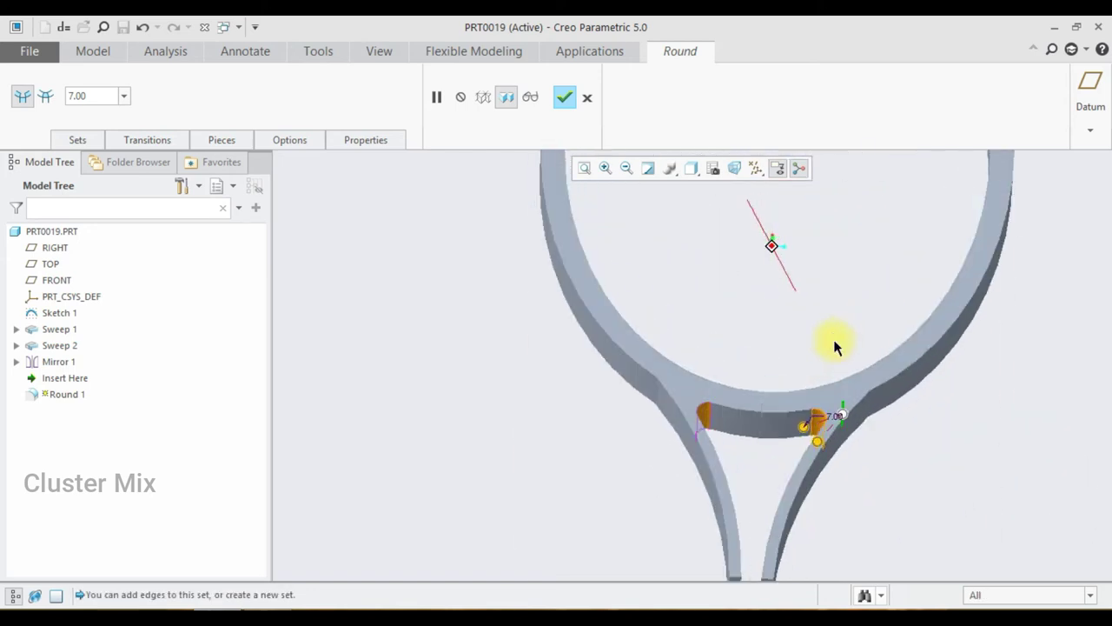
left_click(566, 99)
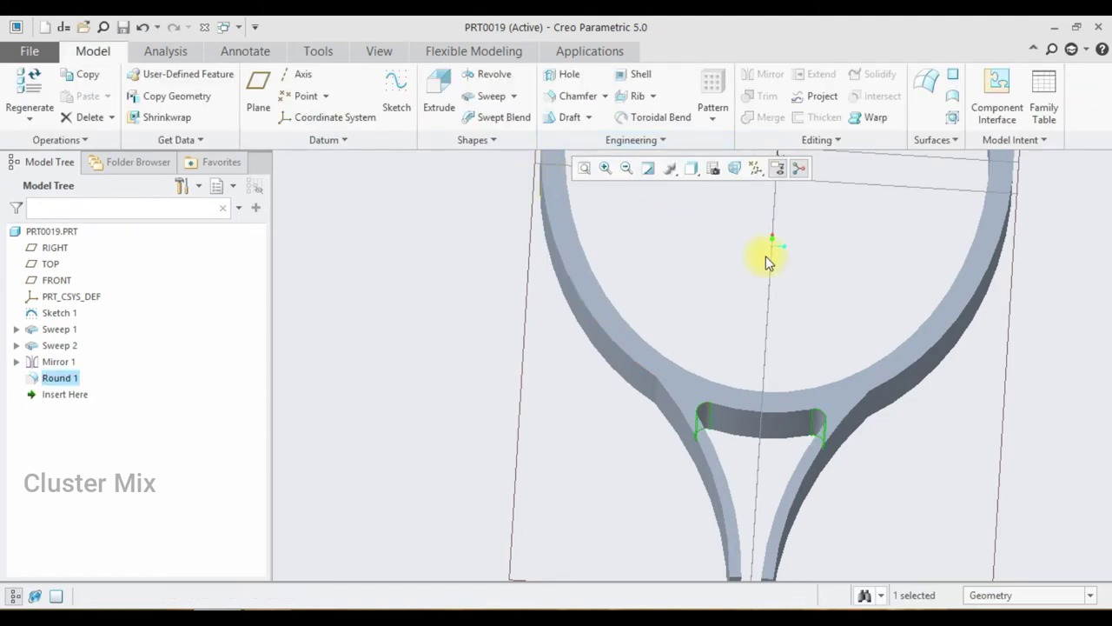
Add a 6.00 round on the inner ring edge
scroll(898, 435, "down", 3)
middle_click_drag(859, 399, 846, 427)
scroll(846, 426, "up", 3)
left_click(599, 140)
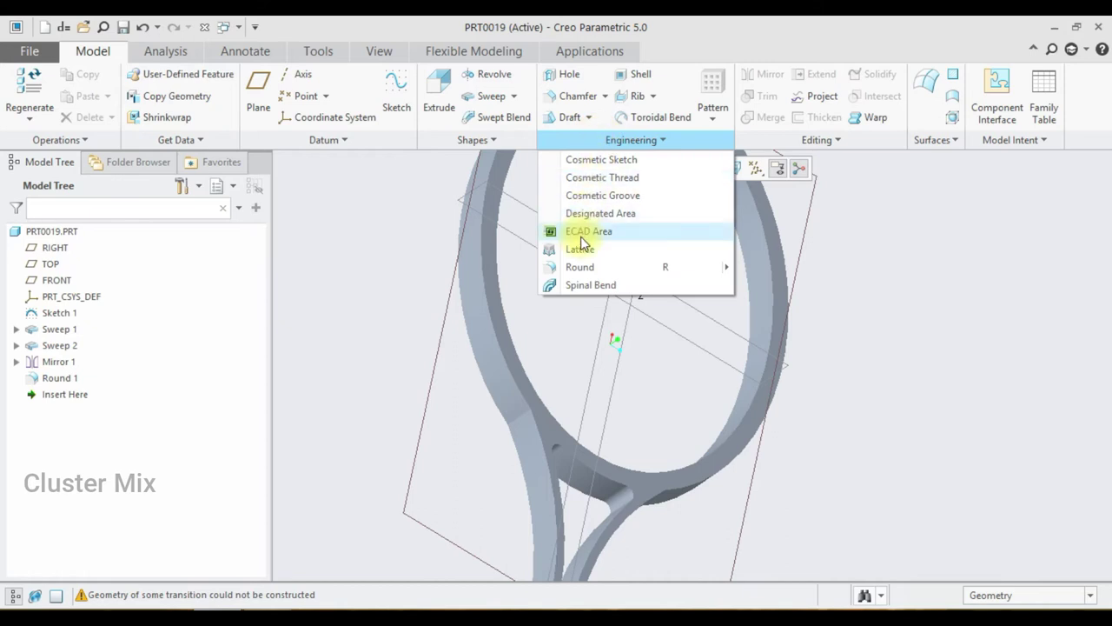
left_click(581, 264)
left_click(506, 304)
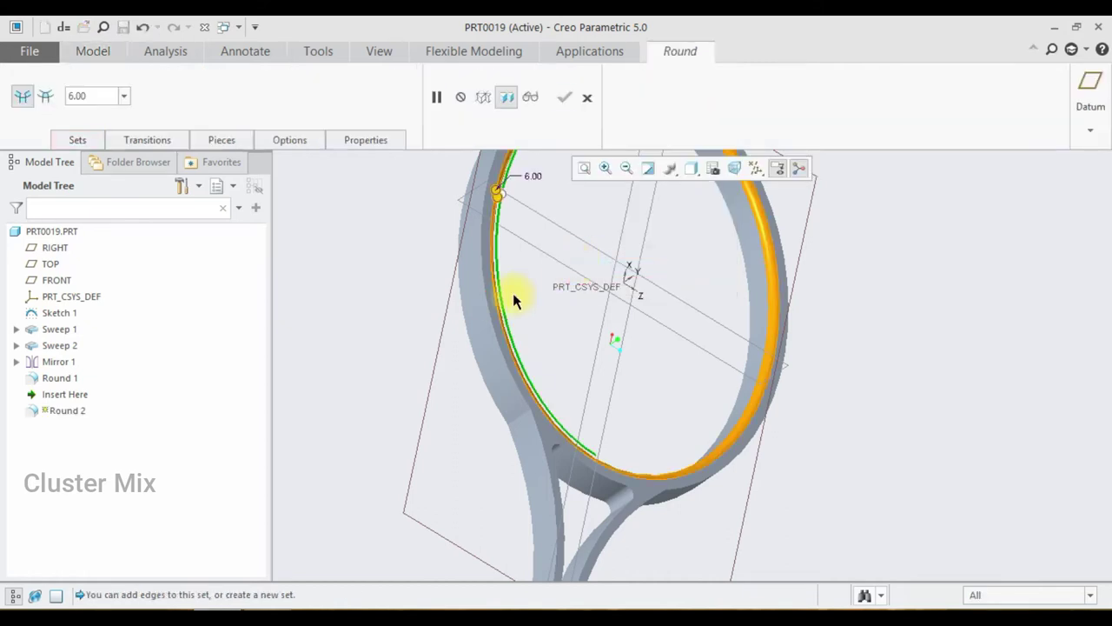
left_click(565, 100)
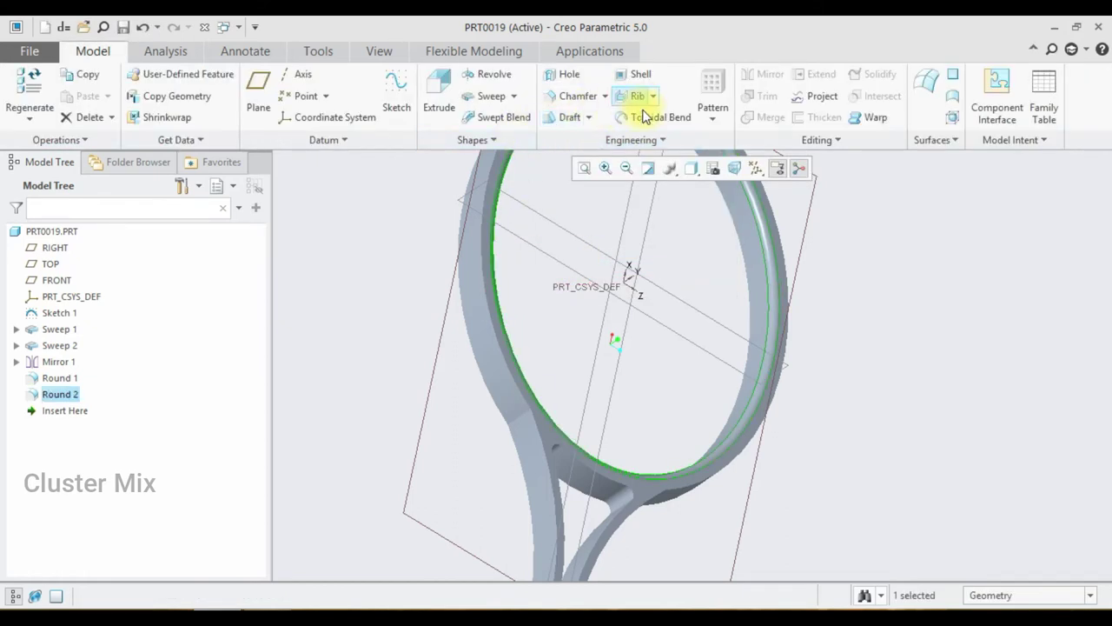
Add a second round of radius 4.00 on the inner ring edge
left_click(632, 140)
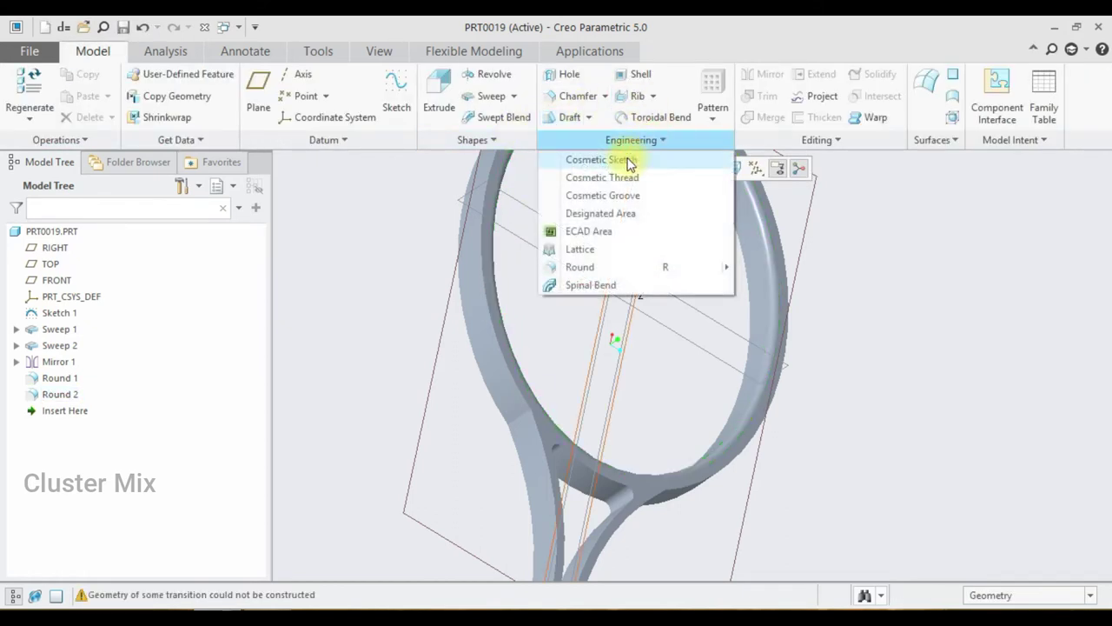
left_click(595, 268)
left_click(485, 301)
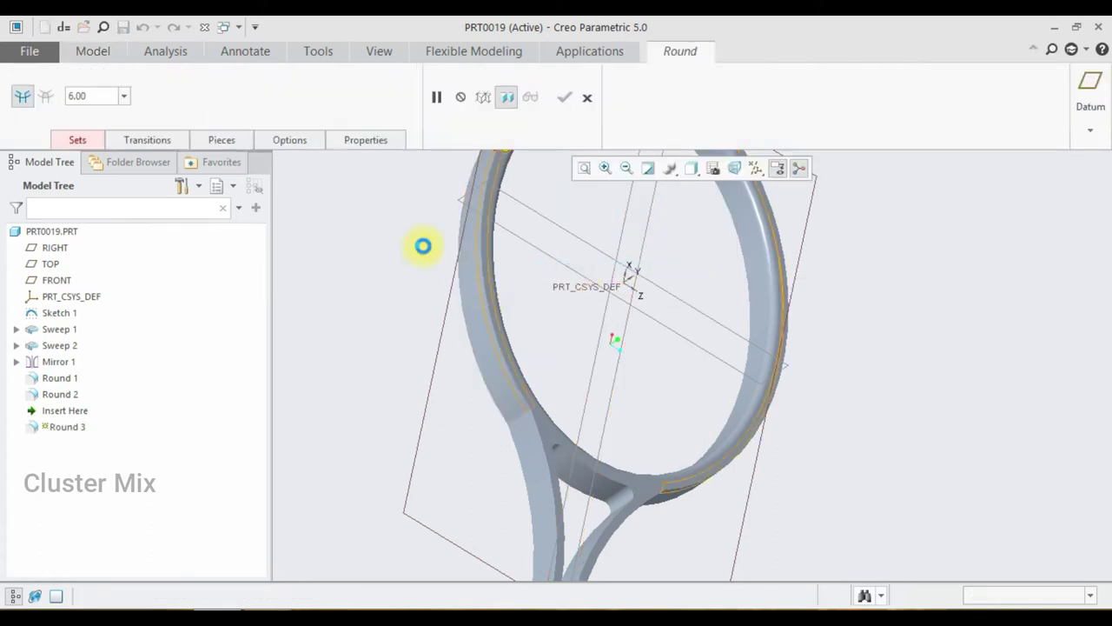
left_click_drag(104, 91, 69, 89)
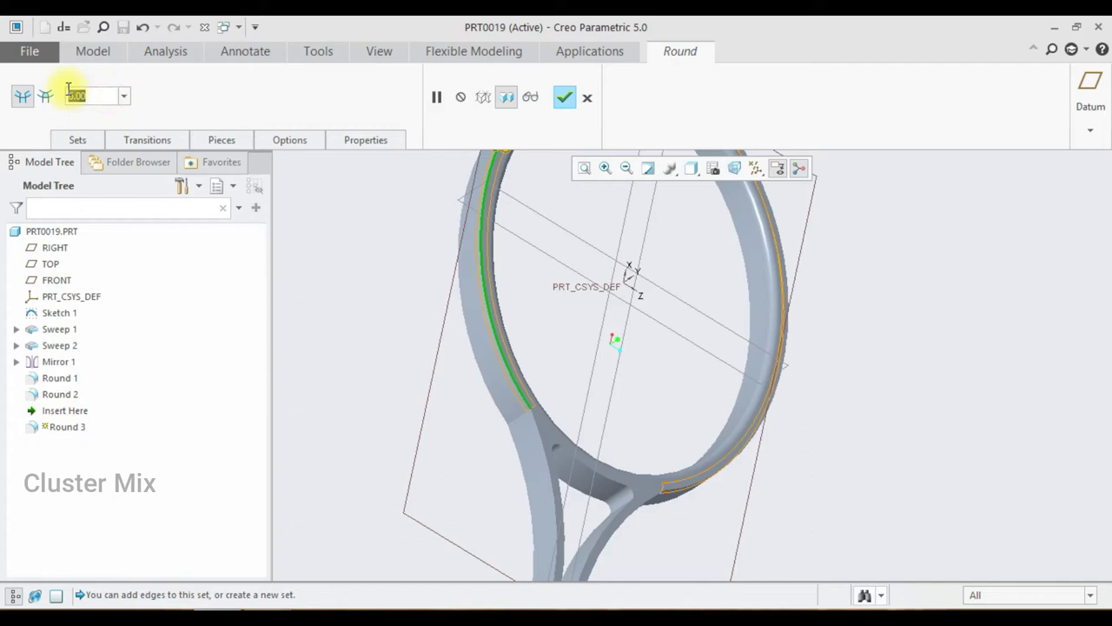
type("5.")
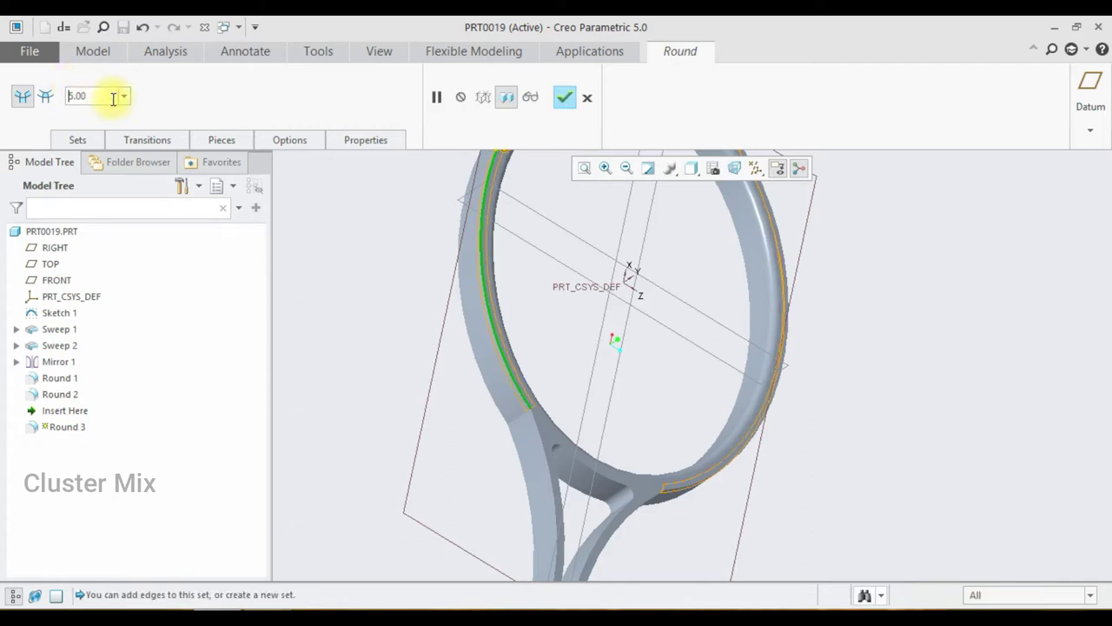
type("0")
key("Return")
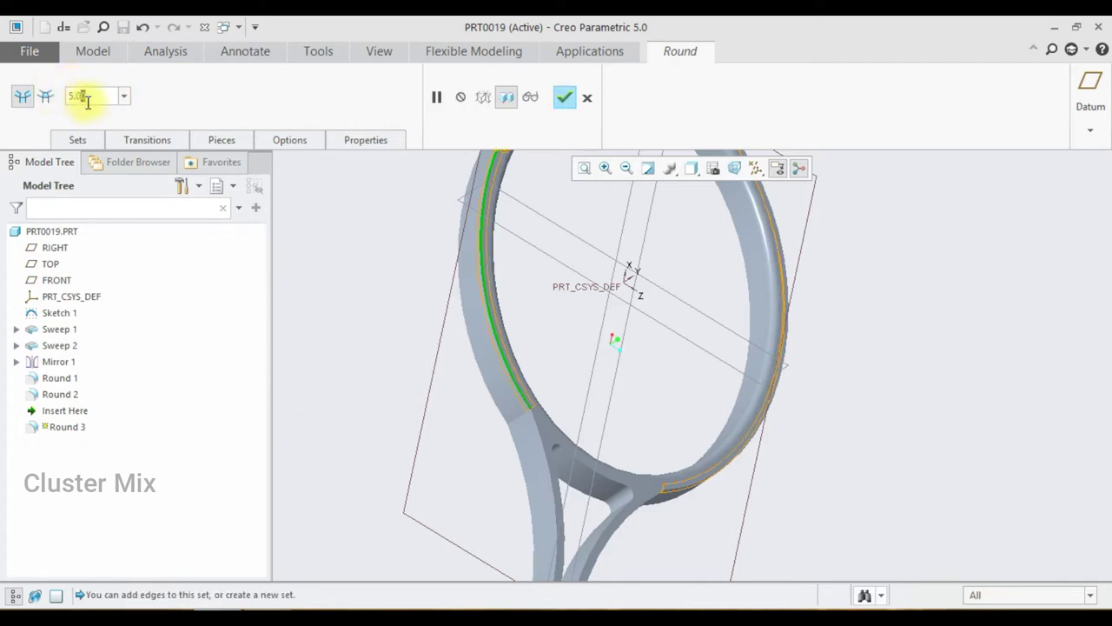
type("4")
key("Return")
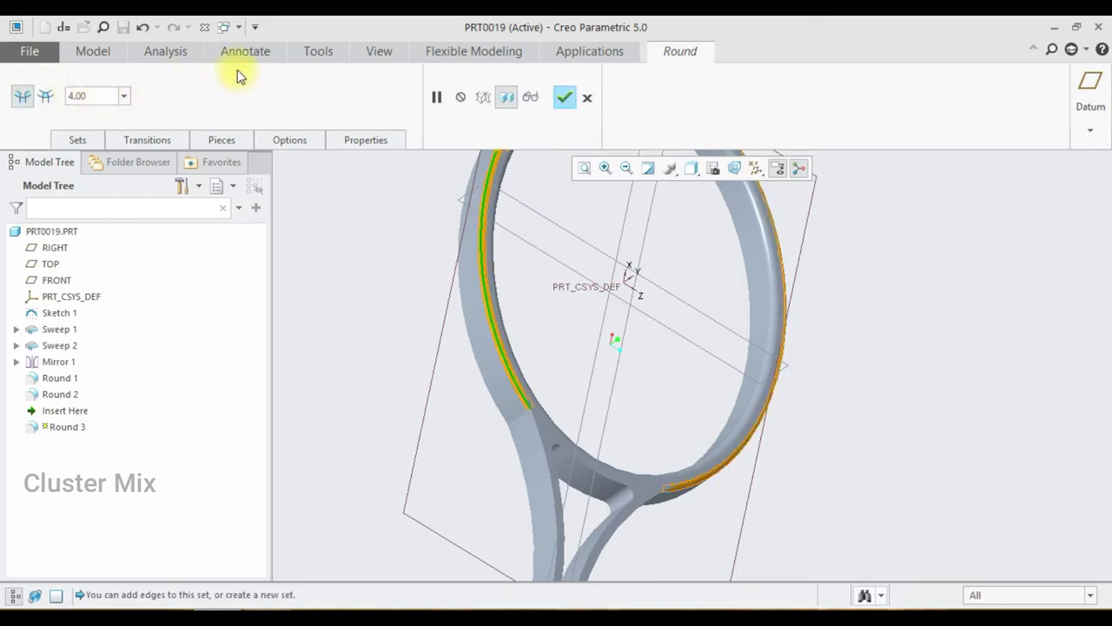
left_click(564, 98)
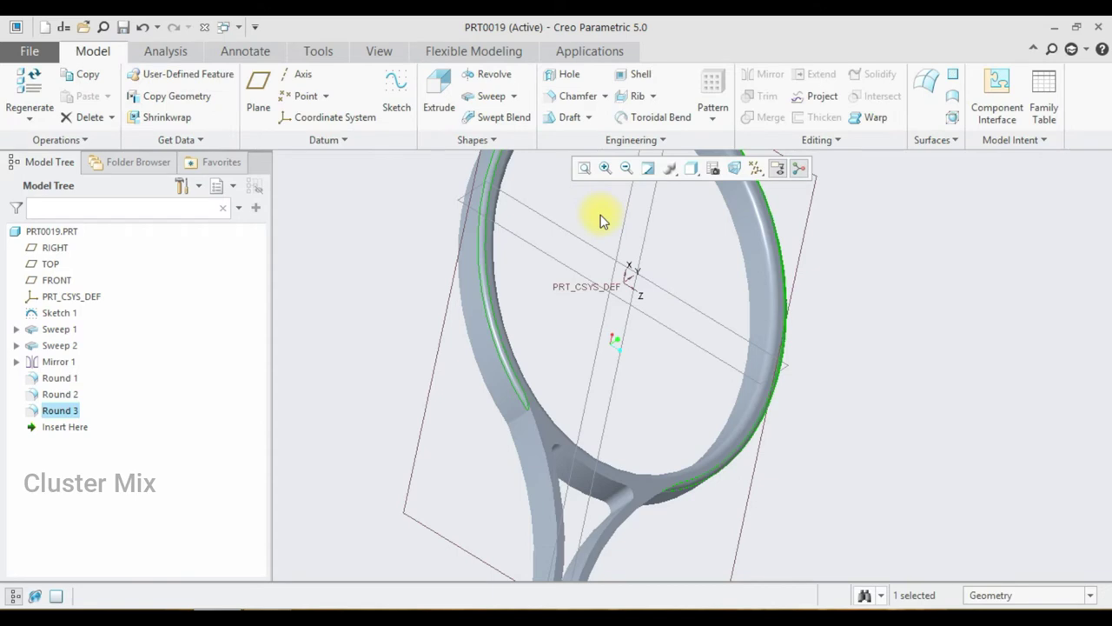
middle_click_drag(756, 311, 734, 230)
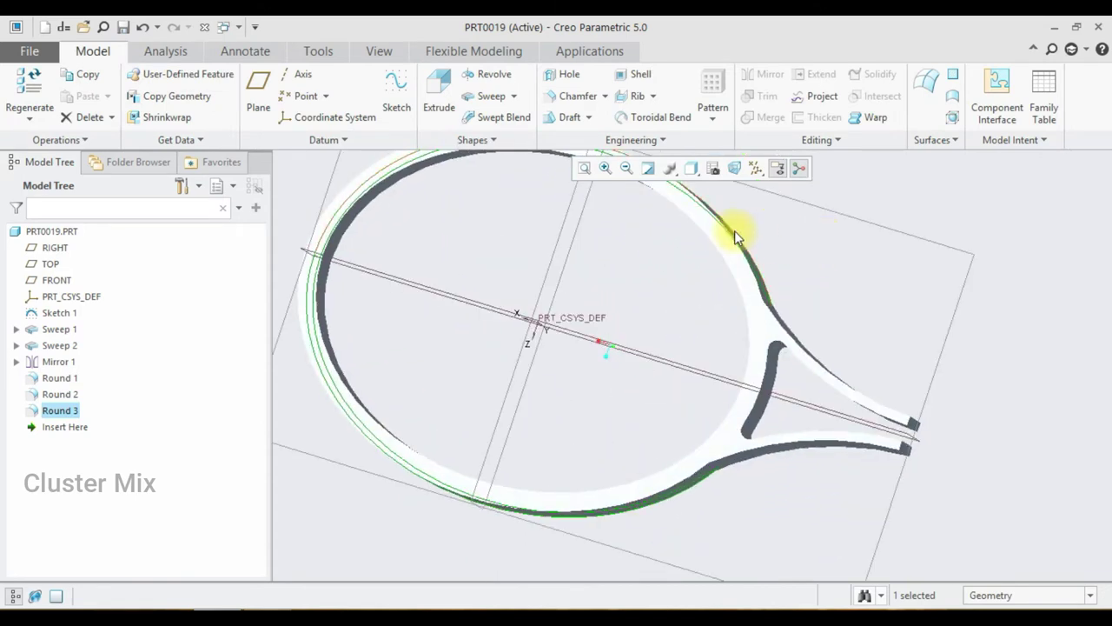
Round the full racket head ring edge of Sweep 2 with a 4.00 radius
left_click(735, 242)
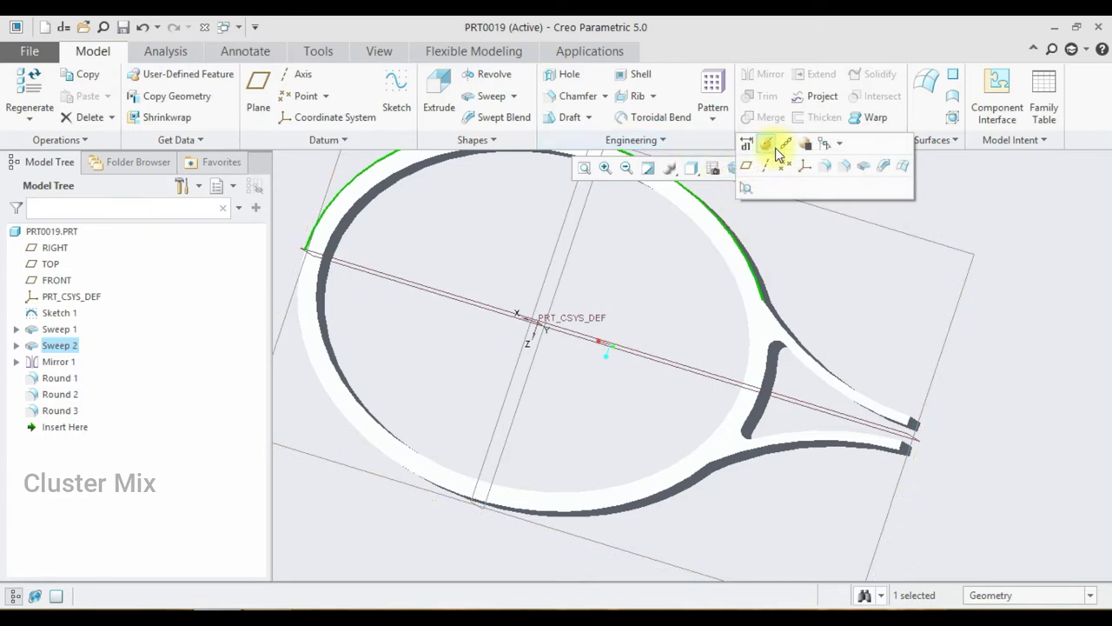
left_click(824, 167)
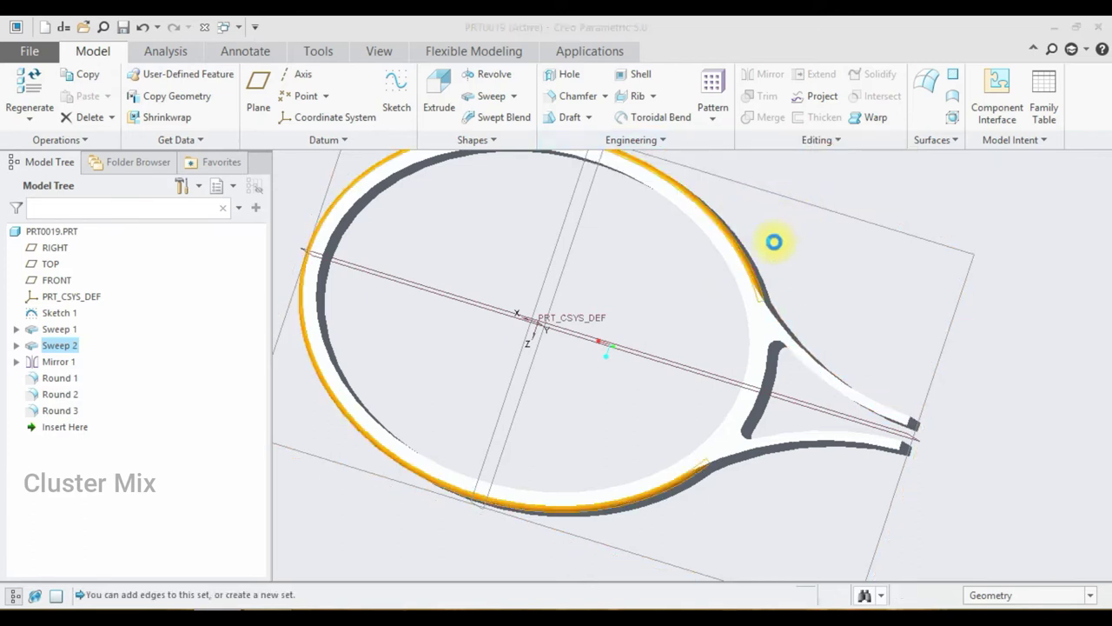
left_click(742, 304)
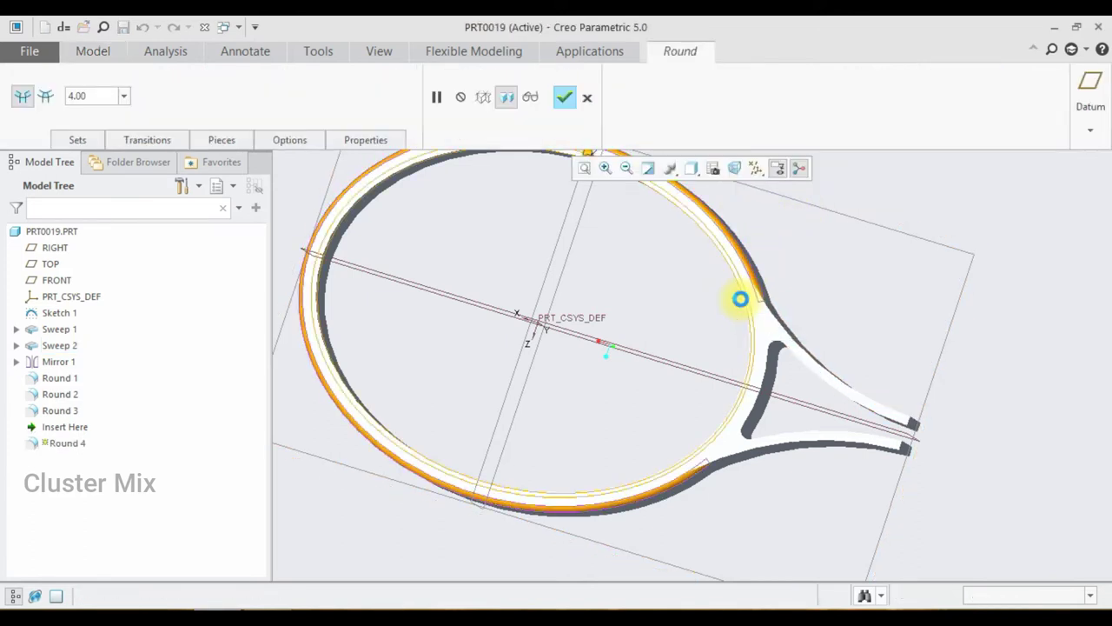
left_click(565, 96)
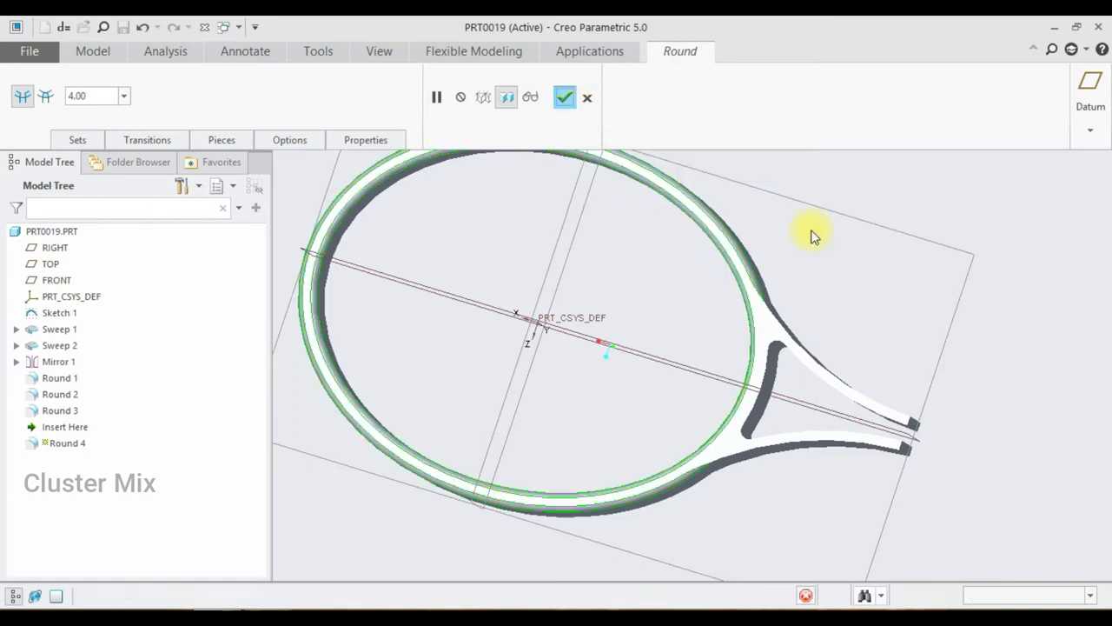
mouse_move(799, 318)
middle_mouse_down()
mouse_move(832, 251)
mouse_move(749, 310)
mouse_move(672, 295)
mouse_move(707, 268)
mouse_move(717, 350)
mouse_move(749, 328)
mouse_move(739, 270)
mouse_move(720, 303)
mouse_move(722, 248)
mouse_move(771, 259)
mouse_move(773, 246)
mouse_move(773, 293)
mouse_move(841, 308)
mouse_move(717, 281)
mouse_move(785, 306)
middle_mouse_up()
mouse_move(739, 423)
middle_mouse_down()
mouse_move(727, 426)
mouse_move(754, 389)
middle_mouse_up()
scroll(713, 426, "down", 5)
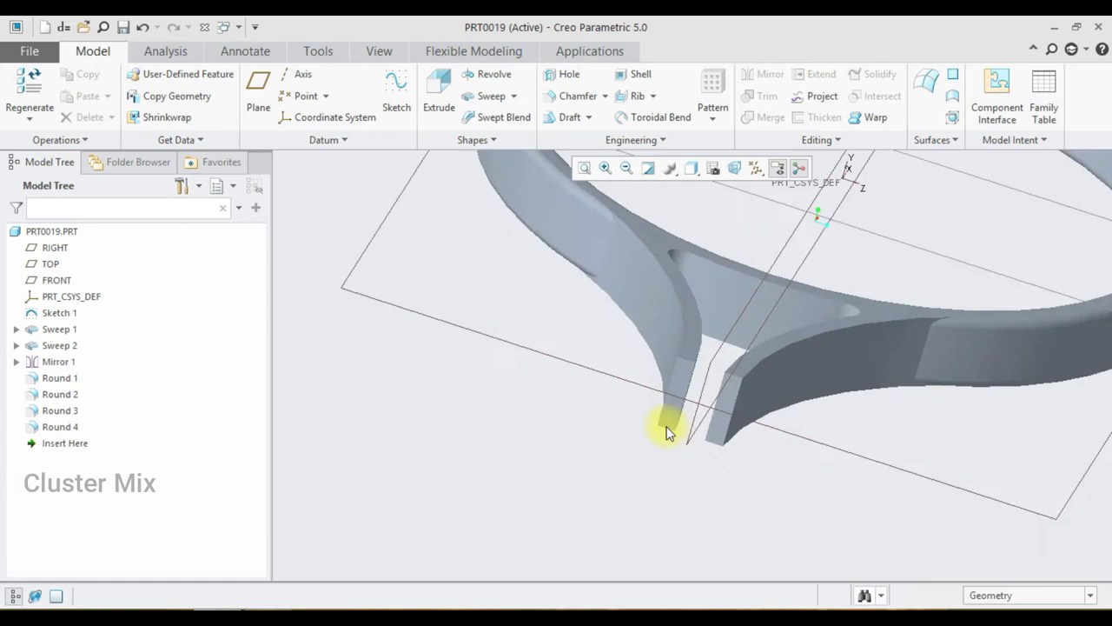
Sketch a rectangle for the handle on the throat end face
left_click(732, 397)
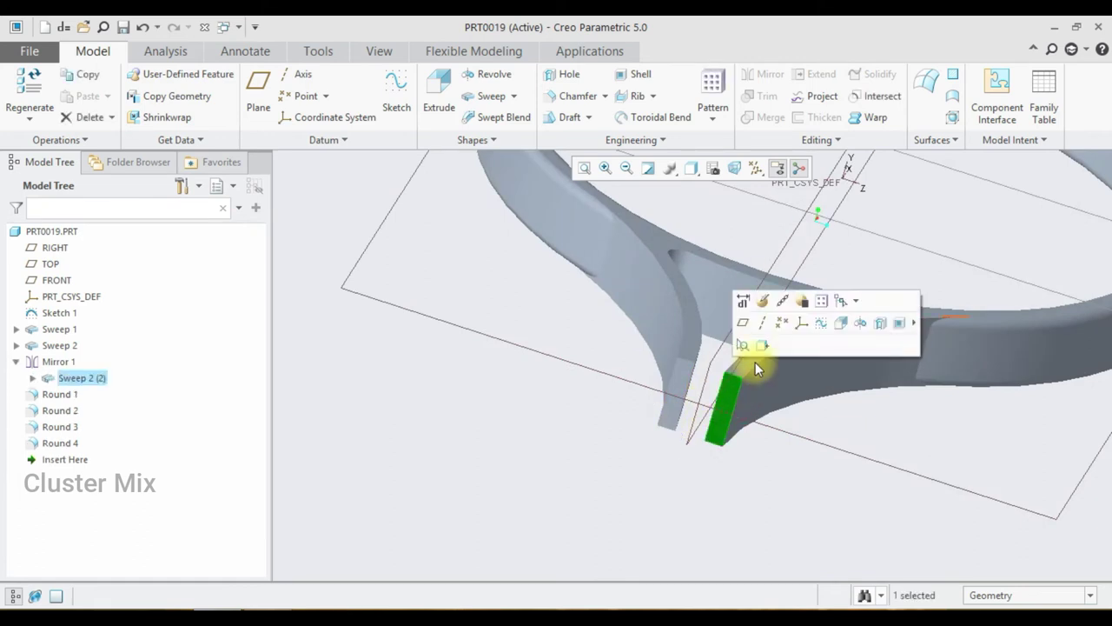
left_click(821, 327)
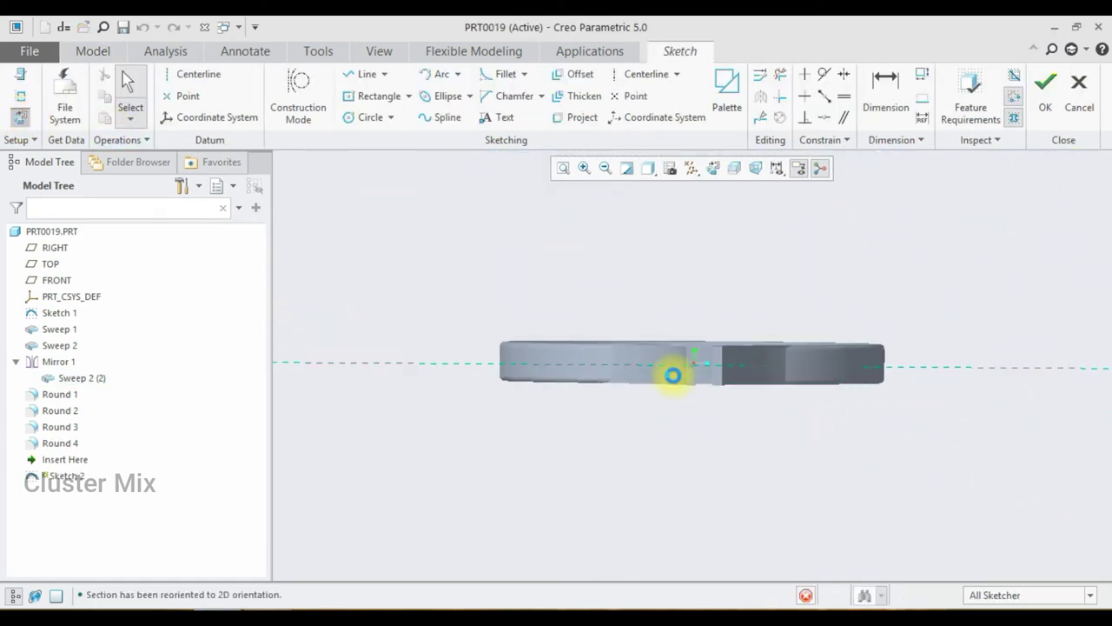
scroll(696, 361, "down", 3)
scroll(732, 356, "up", 2)
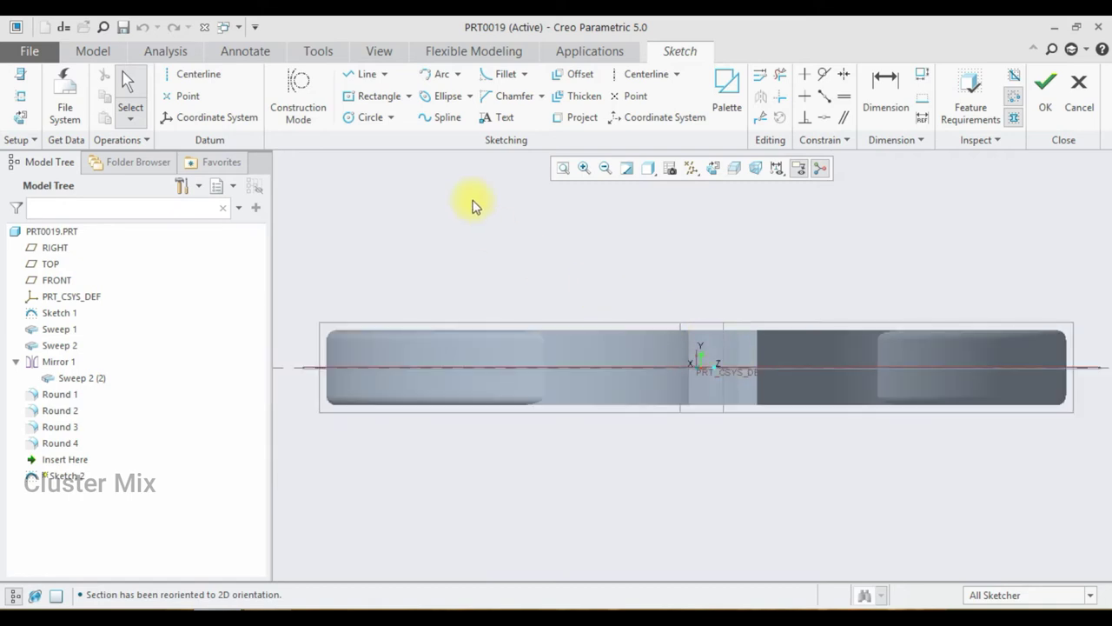
left_click(358, 92)
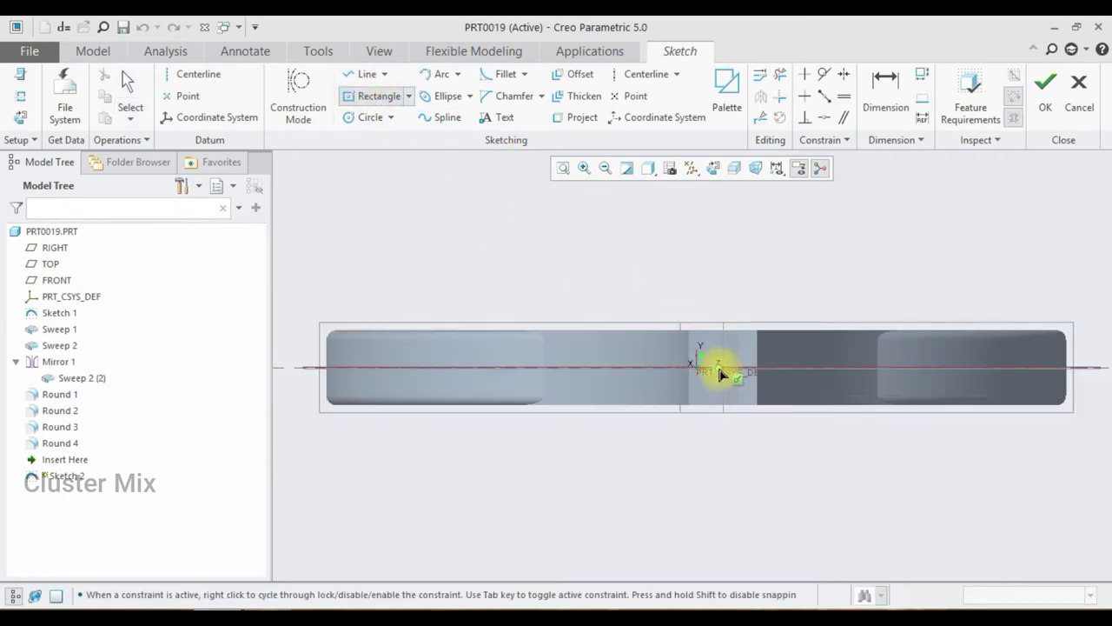
left_click(773, 404)
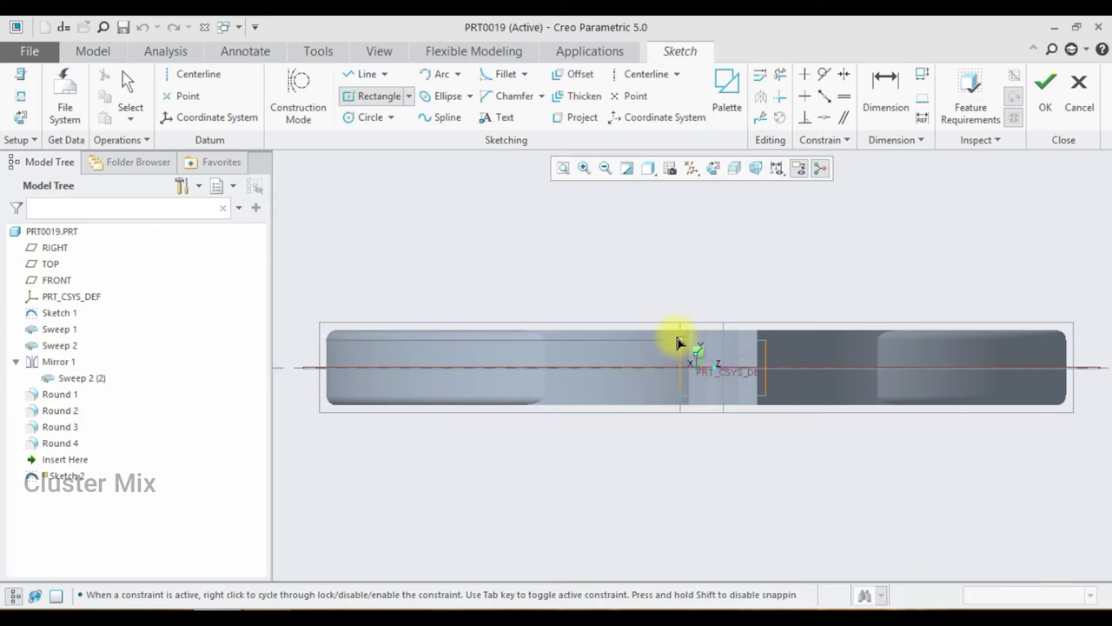
left_click(672, 335)
left_click(1045, 85)
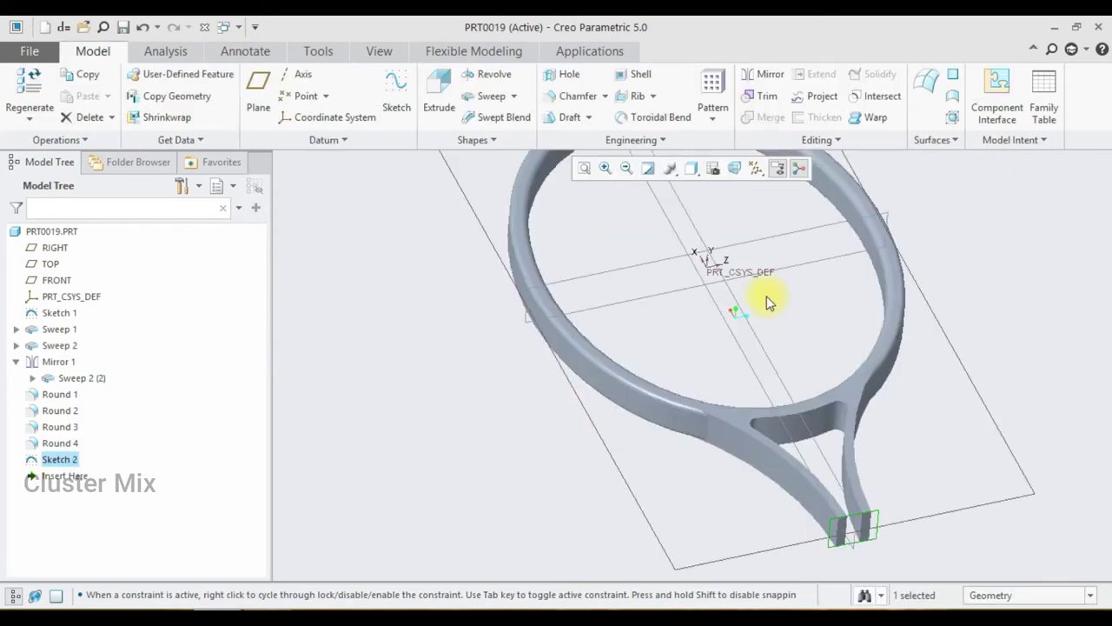
Extrude the handle rectangle to a depth of 200.00
left_click(439, 103)
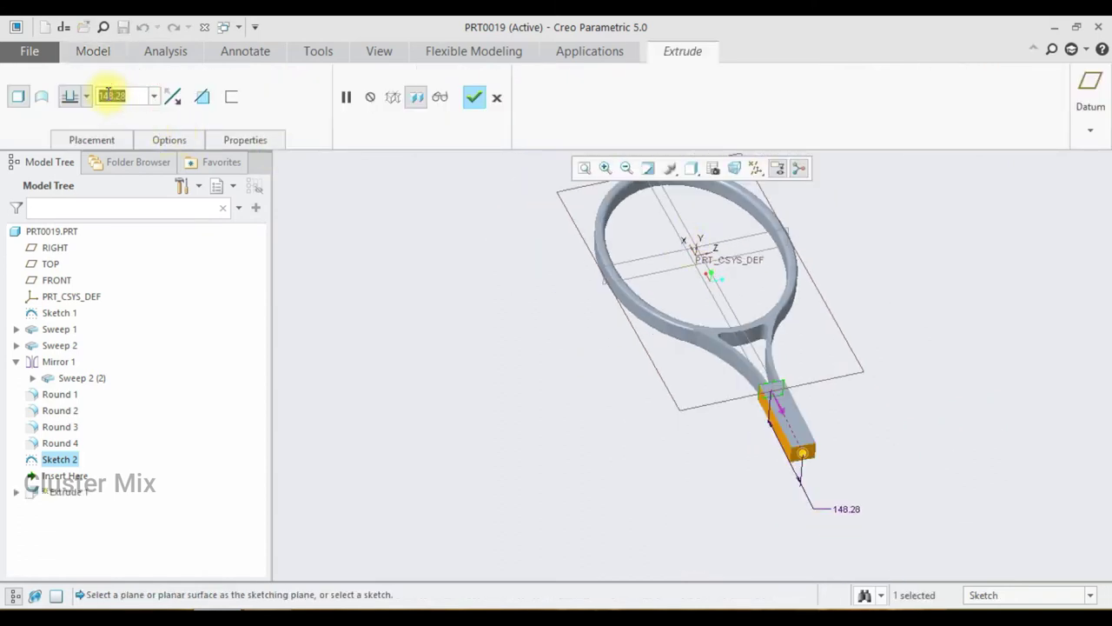
type("200")
key("Return")
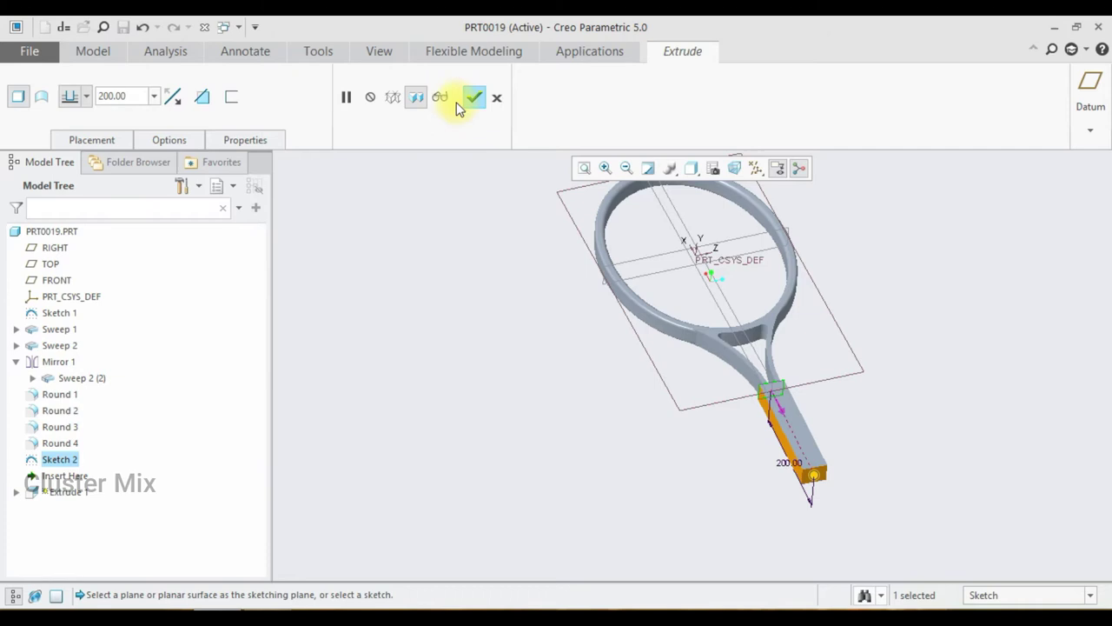
Finish the handle extrusion and round one long handle edge at 8.00
left_click(474, 98)
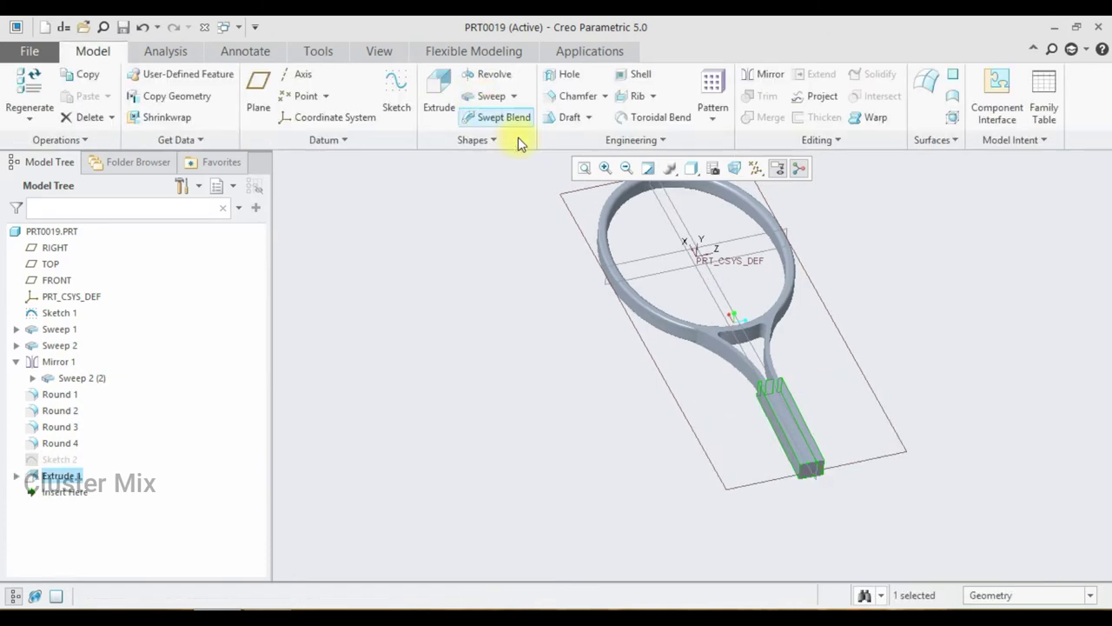
left_click(944, 319)
key("r")
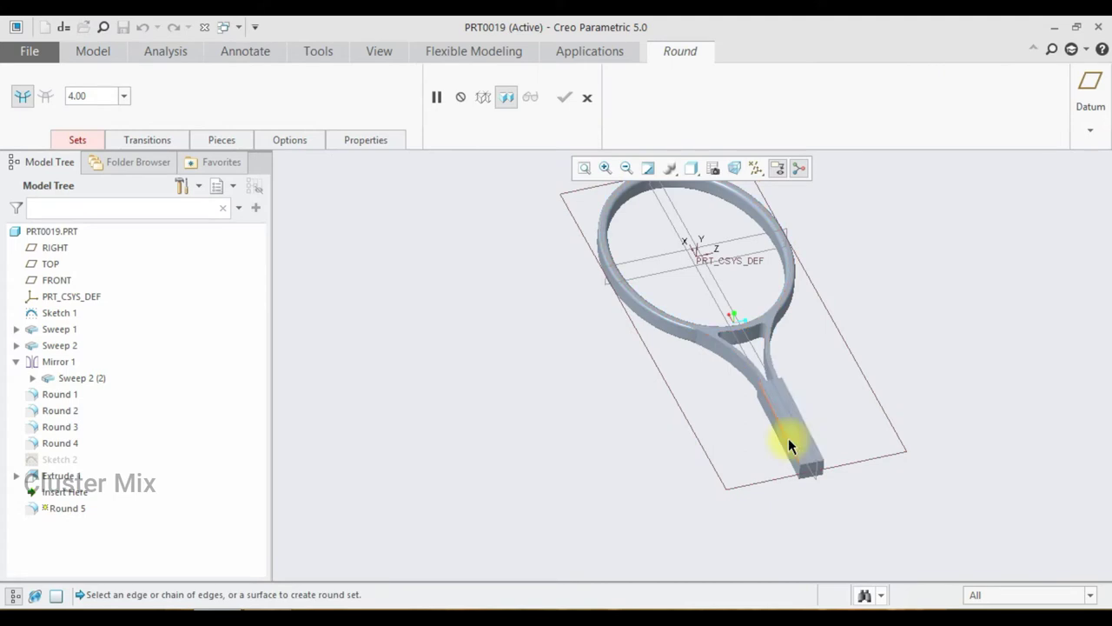
left_click(788, 437)
scroll(791, 426, "up", 2)
scroll(782, 421, "up", 2)
scroll(776, 428, "up", 2)
left_click_drag(776, 426, 708, 417)
double_click(87, 95)
type("8")
key("Return")
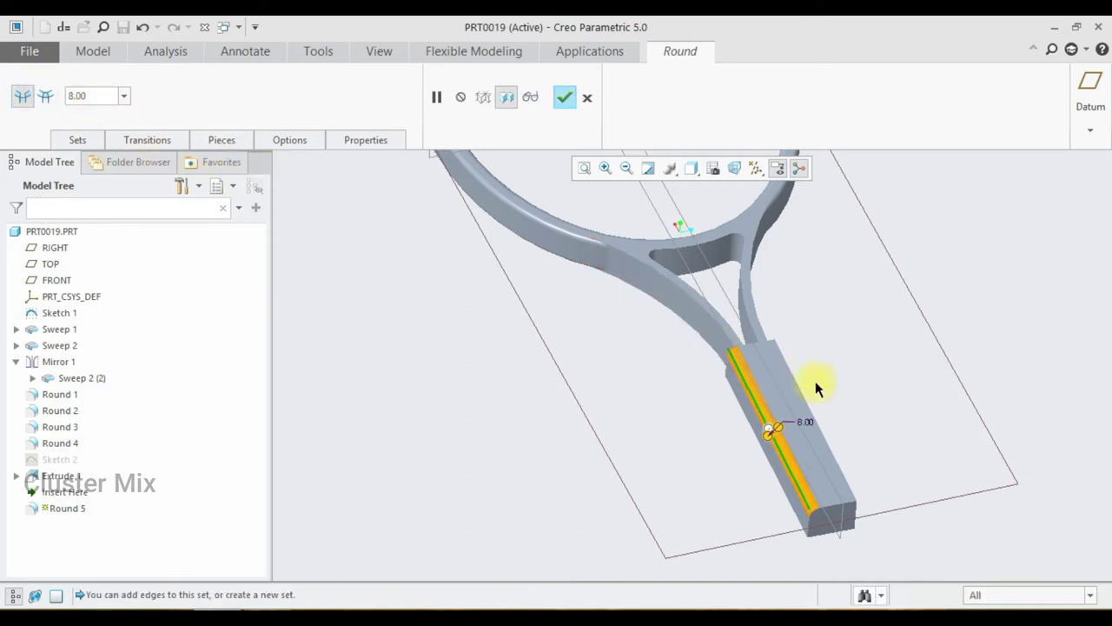
Add the remaining long handle edges to the round with a 10.00 radius
left_click(813, 410)
middle_click_drag(874, 422, 877, 402)
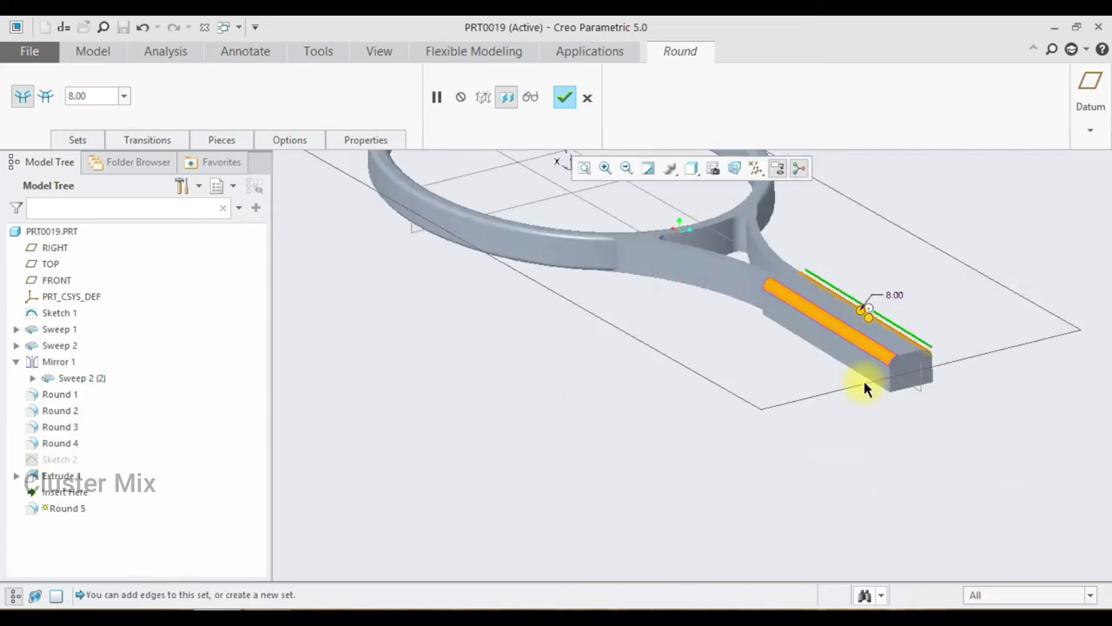
left_click(867, 379)
middle_click_drag(943, 381, 886, 388)
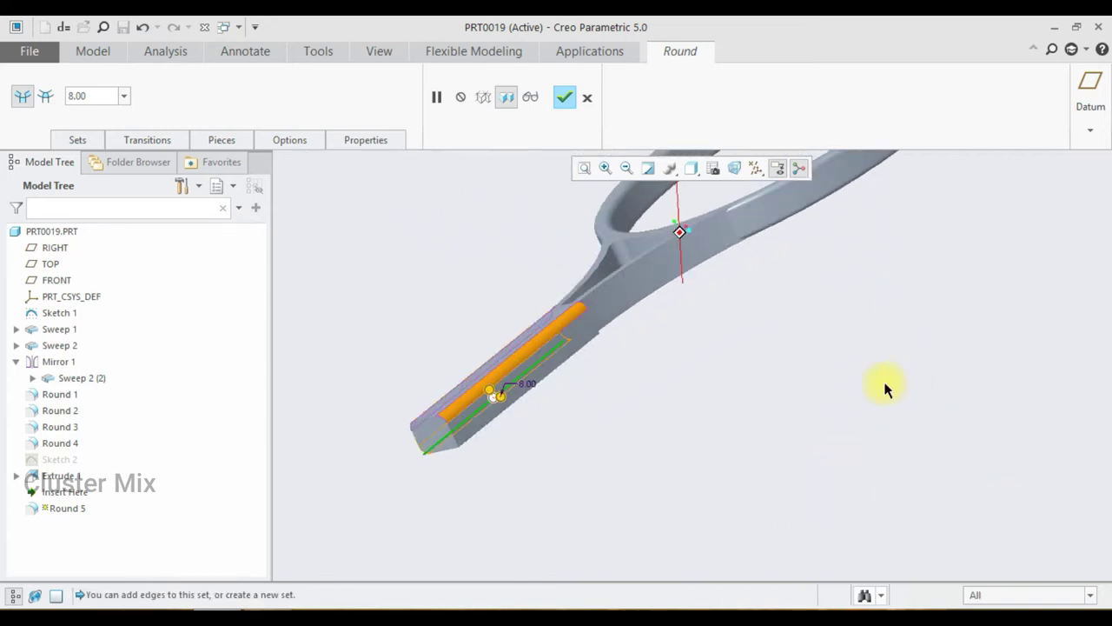
left_click(554, 382)
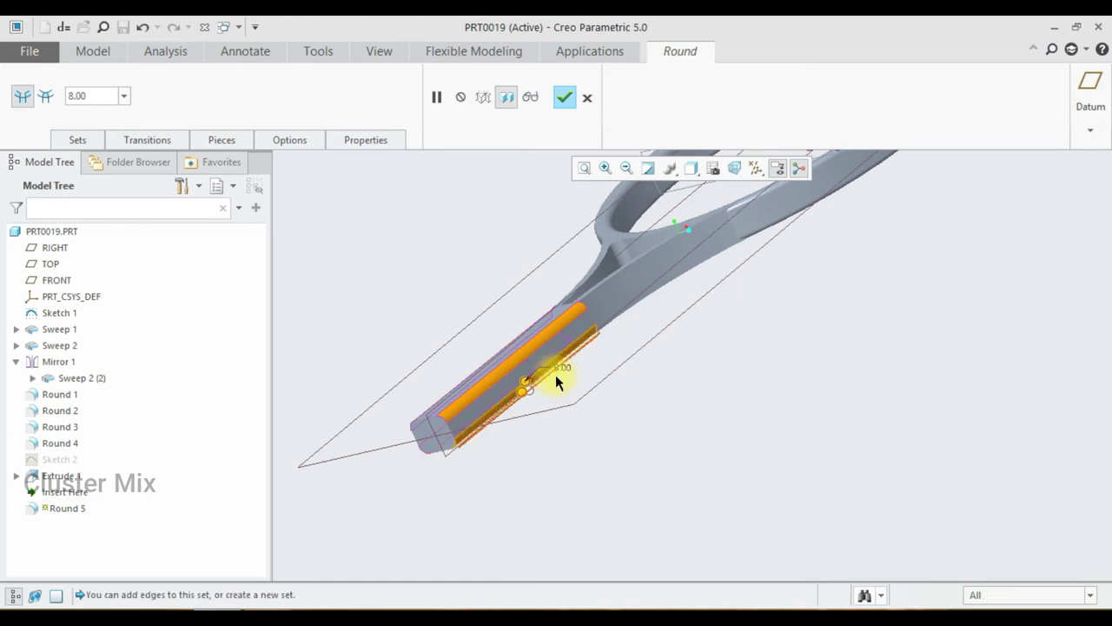
middle_click_drag(606, 382, 650, 402)
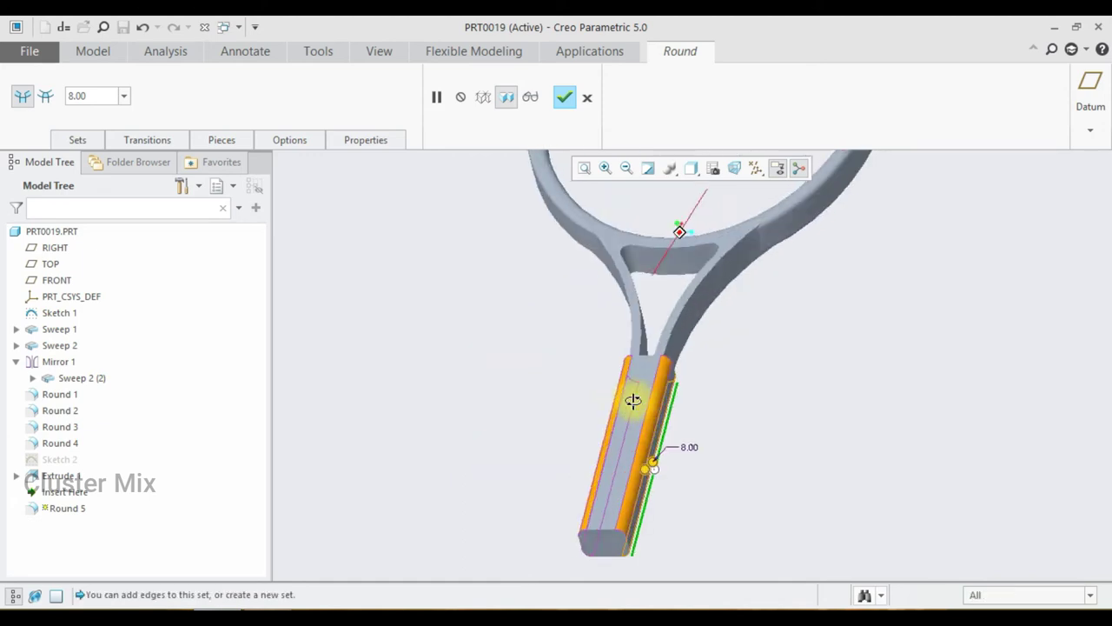
double_click(711, 451)
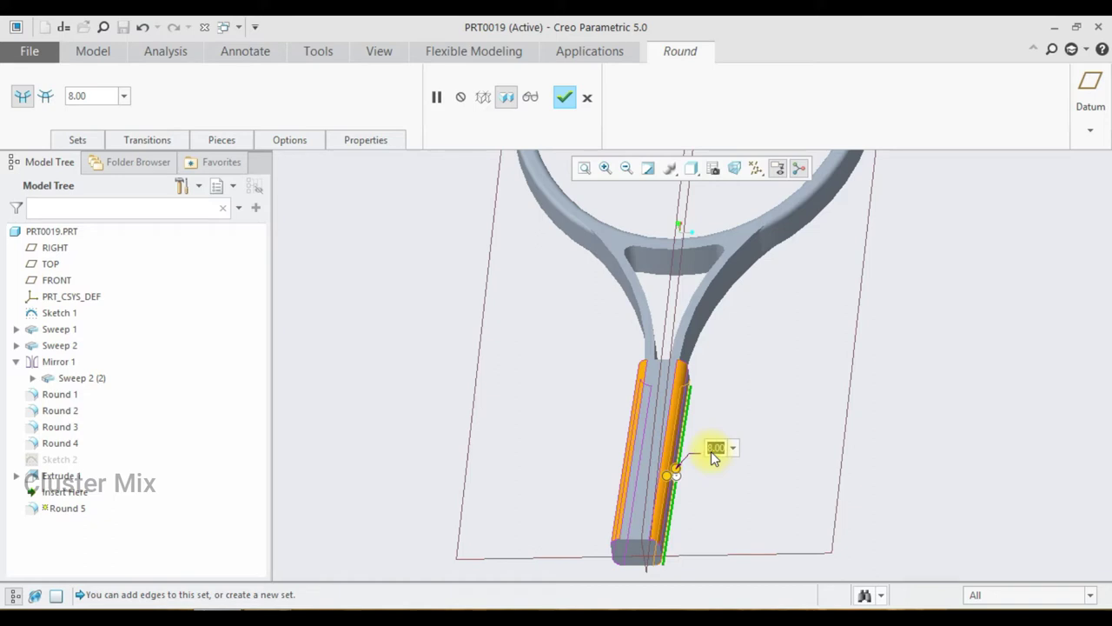
type("0")
key("Return")
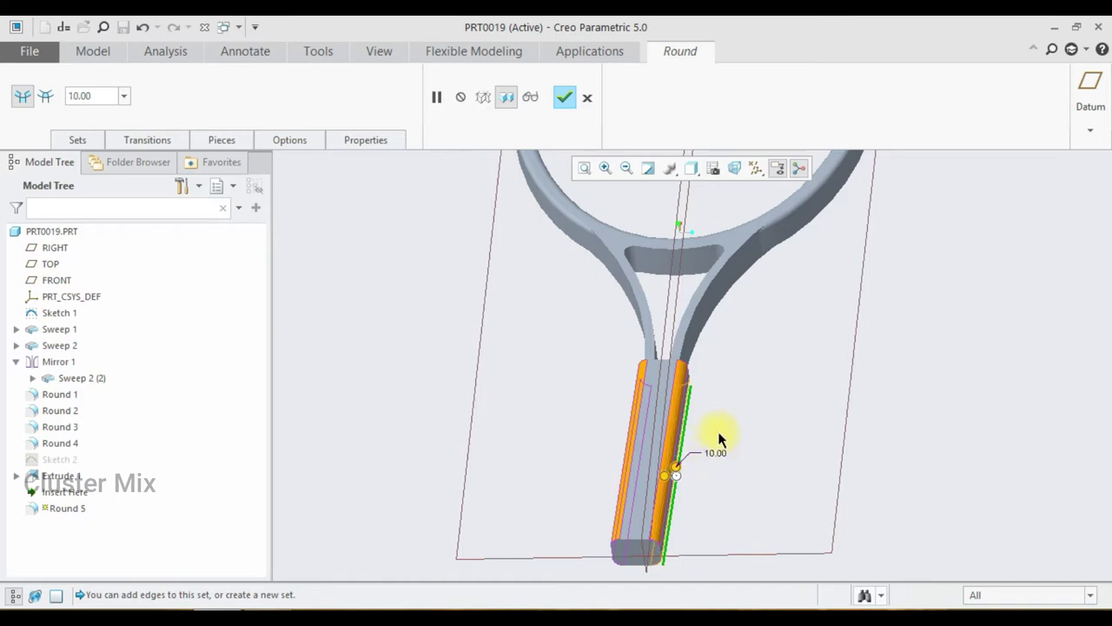
scroll(699, 461, "down", 2)
Set round Sets 1–4 all to radius 10.00 and finish the handle edge round
left_click(92, 141)
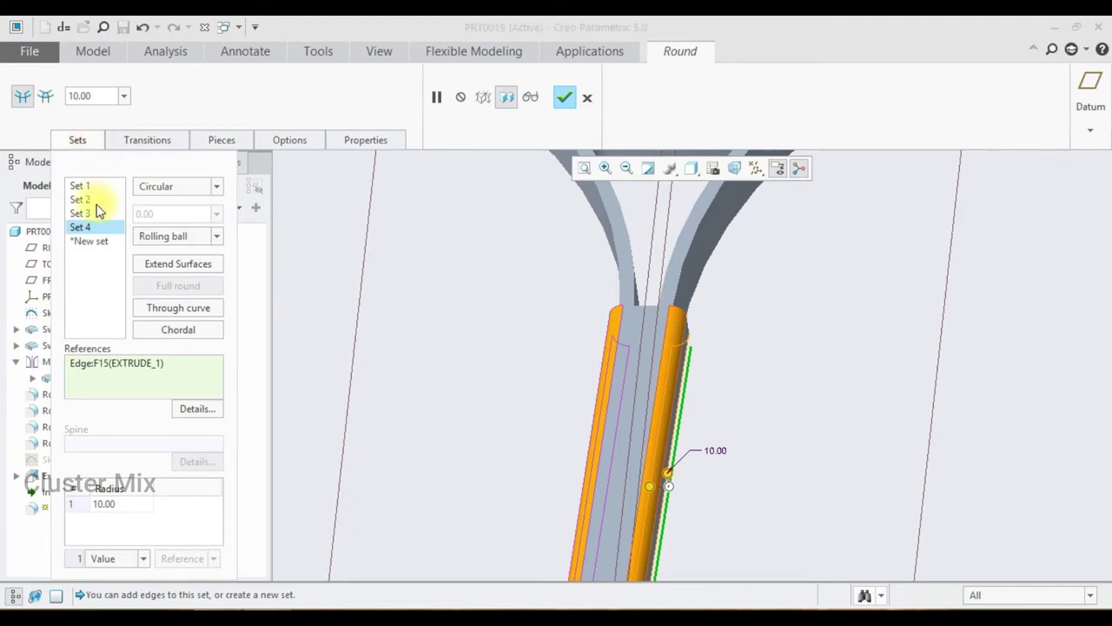
left_click(85, 187)
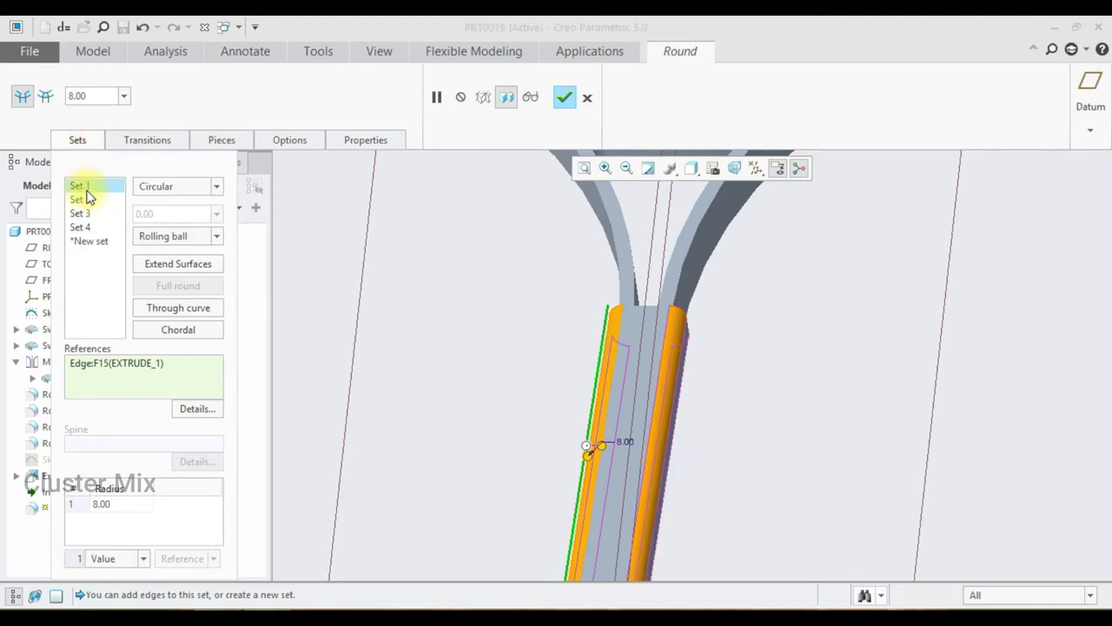
left_click(92, 96)
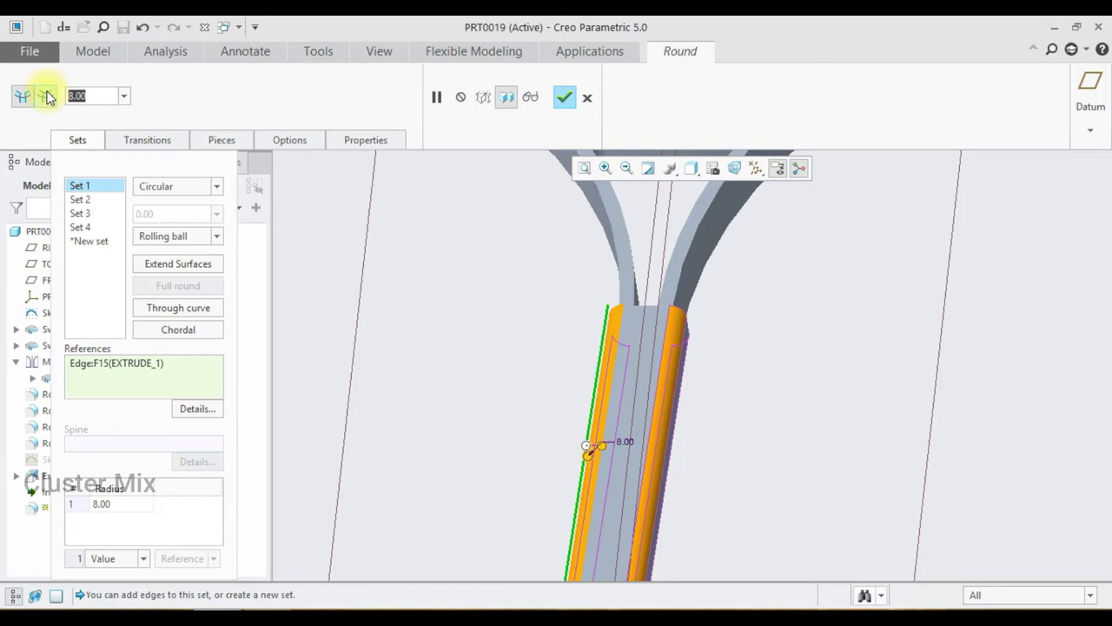
type("10")
left_click(80, 199)
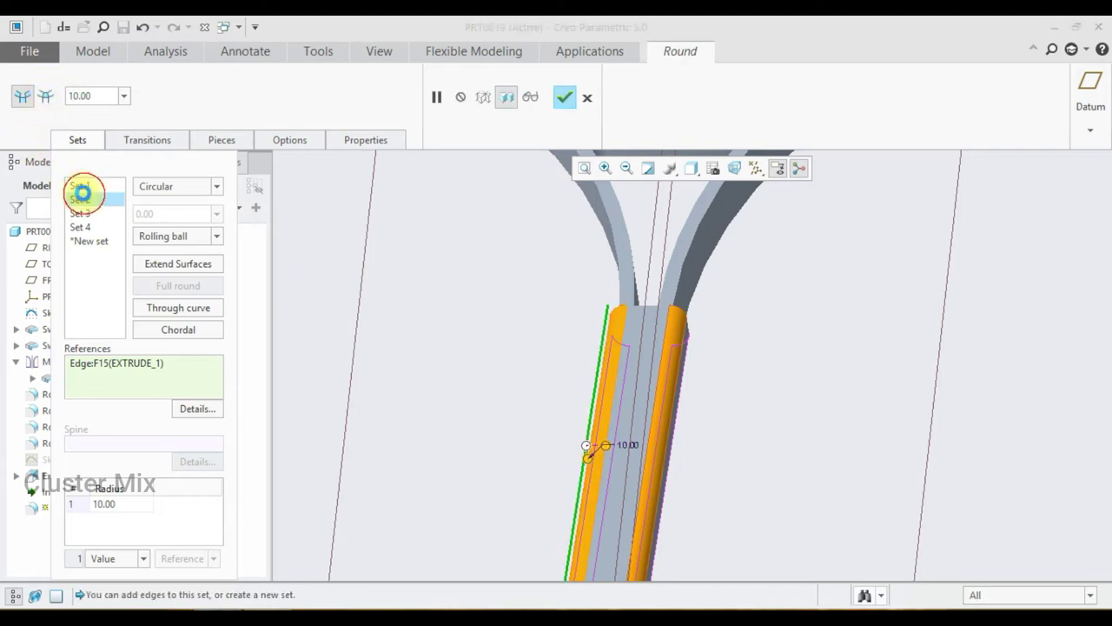
type("10")
key("Return")
left_click(82, 213)
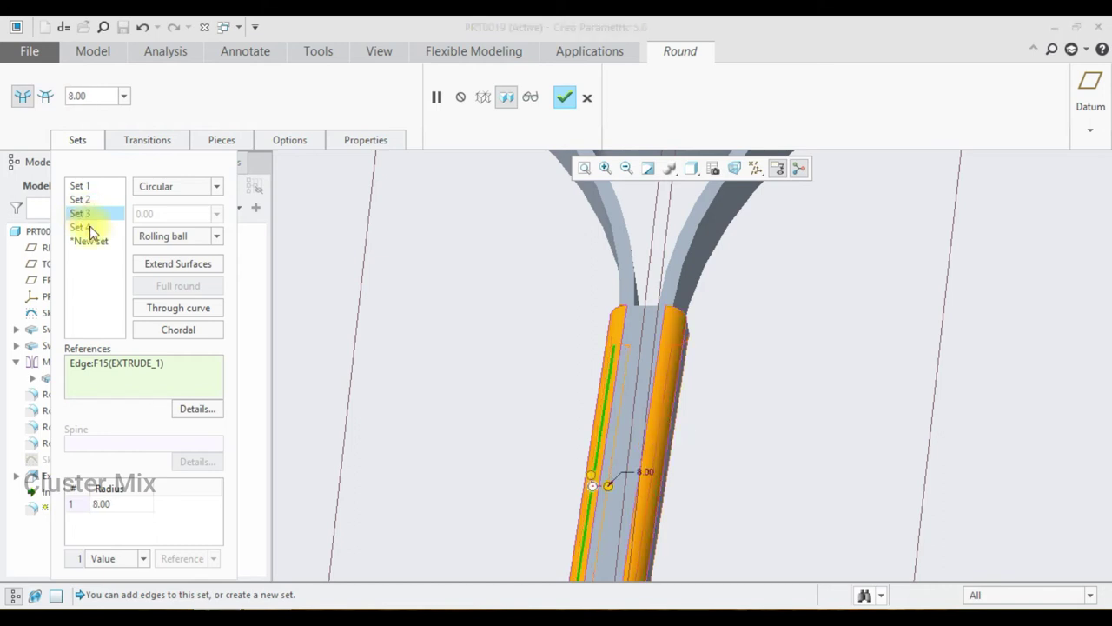
left_click_drag(103, 103, 59, 94)
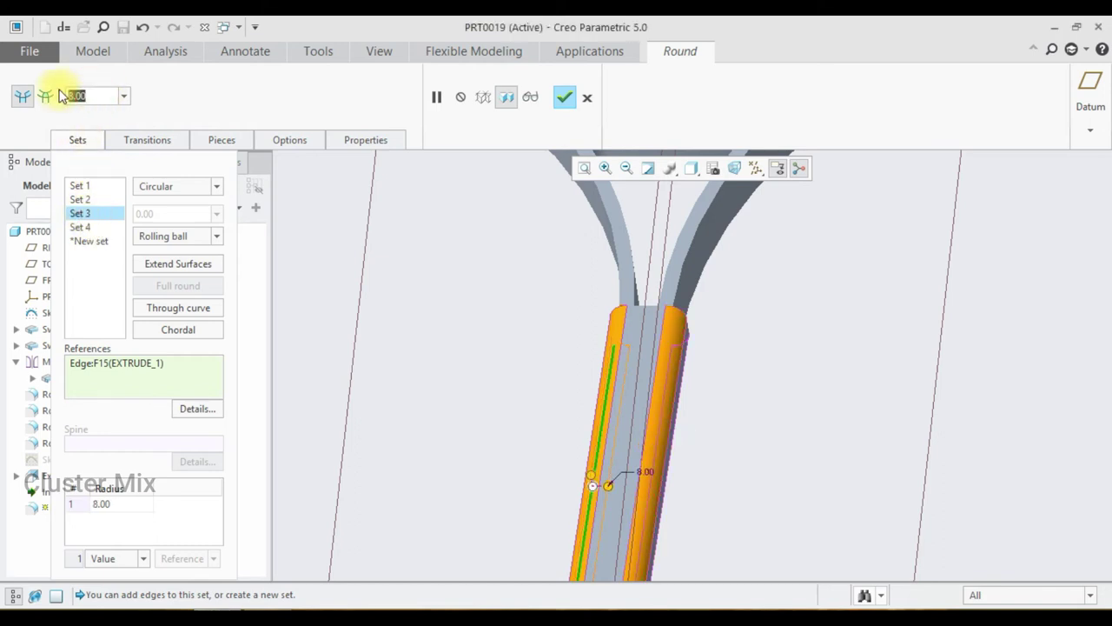
type("10")
key("Return")
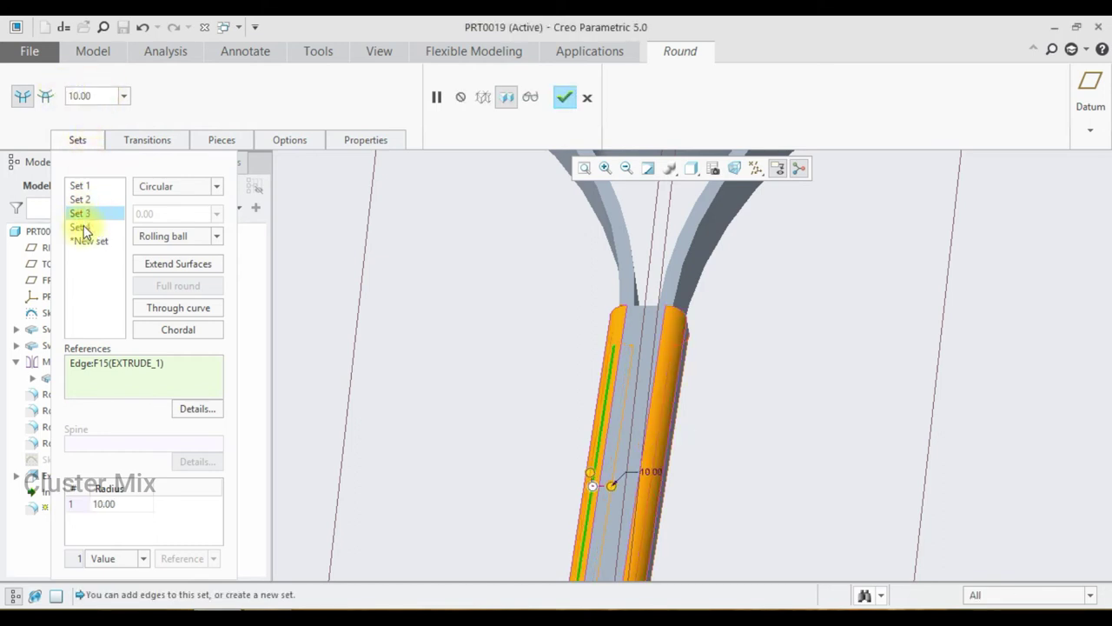
left_click(84, 227)
left_click(79, 185)
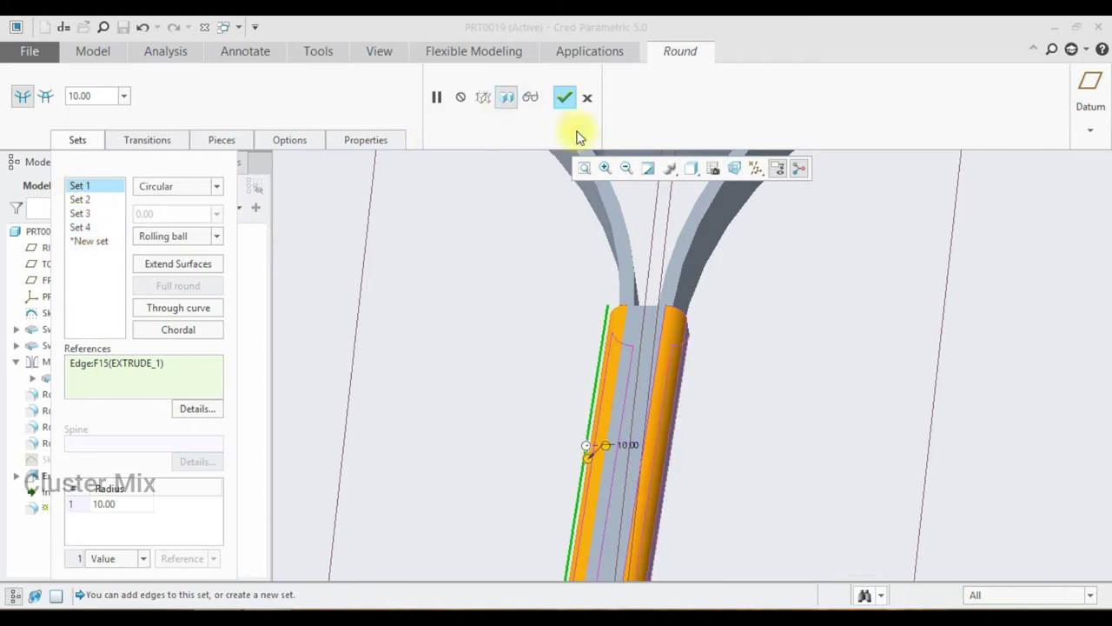
left_click(78, 139)
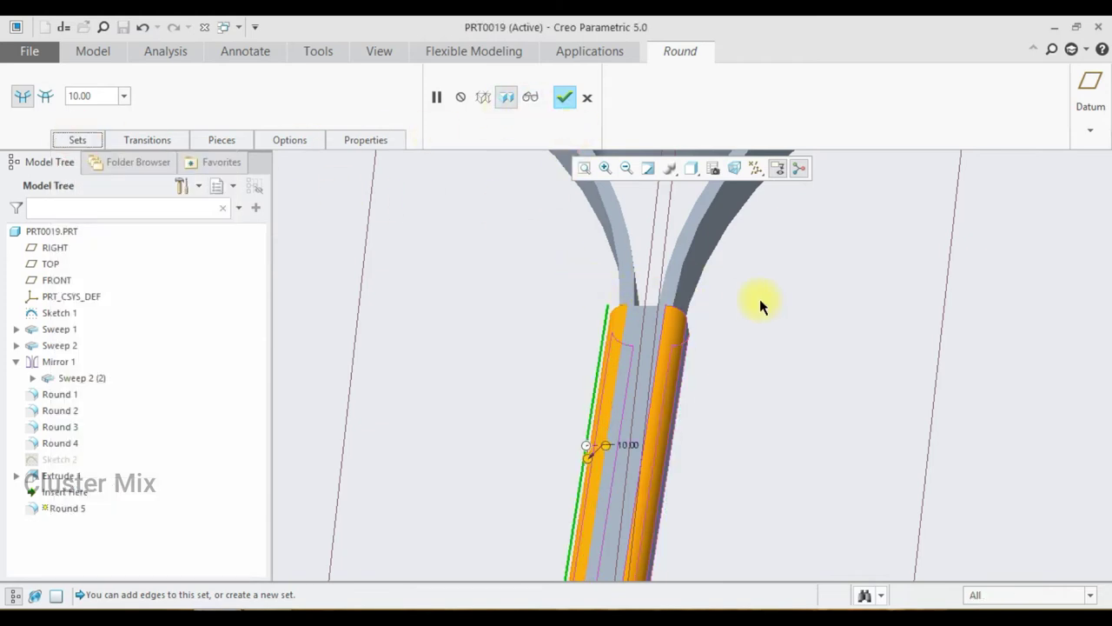
scroll(760, 306, "down", 3)
left_click(564, 97)
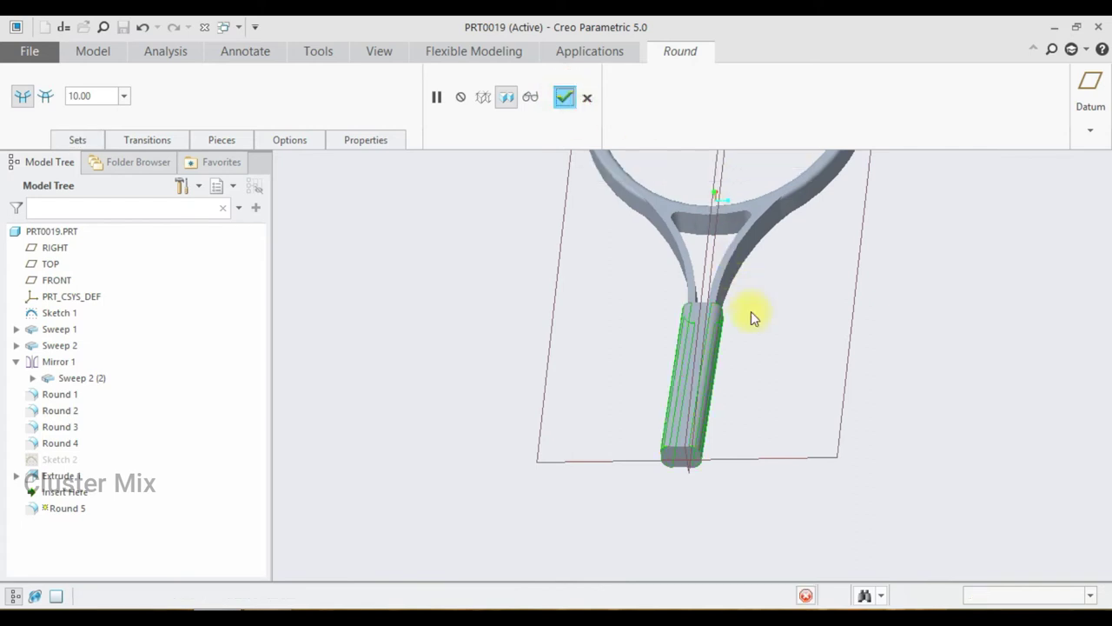
Round the edges of the handle's end at 10.00
middle_click_drag(751, 311, 776, 389)
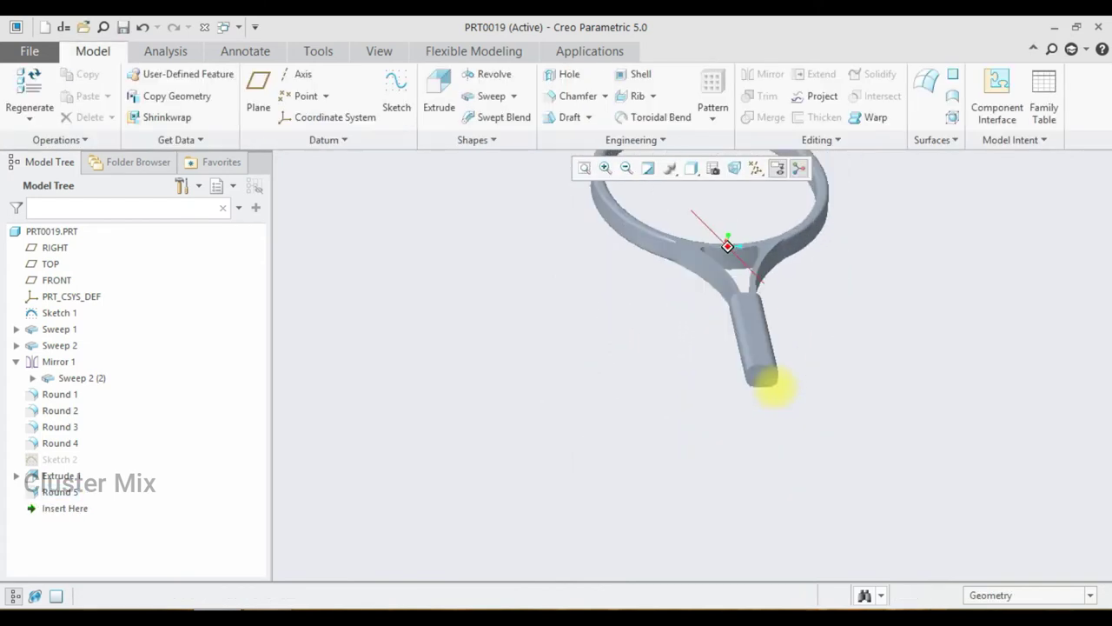
scroll(769, 367, "up", 3)
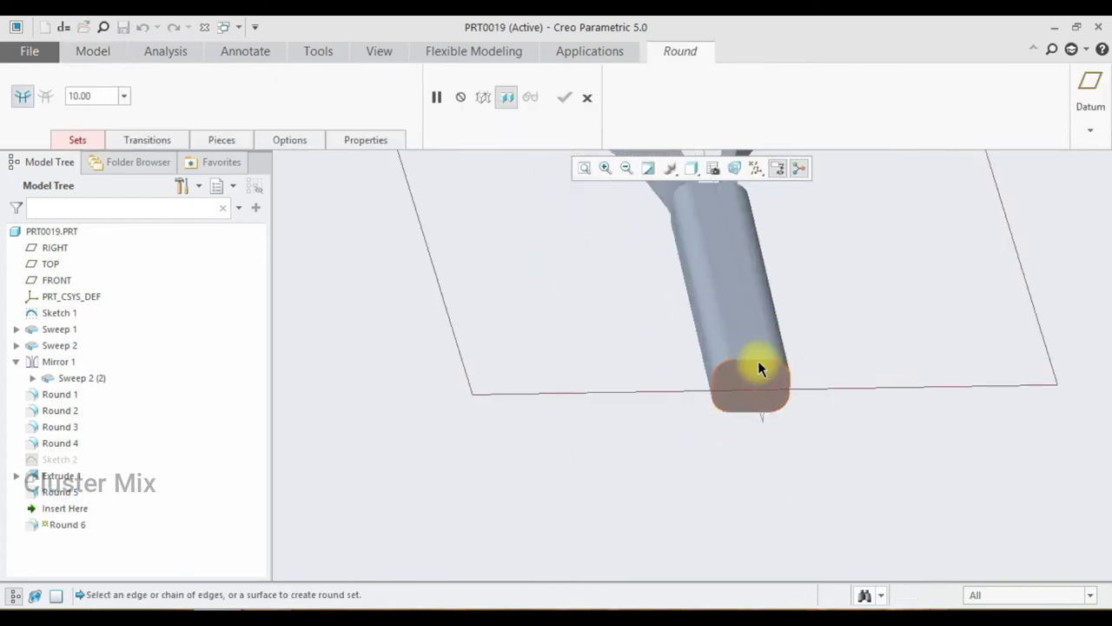
left_click(753, 360)
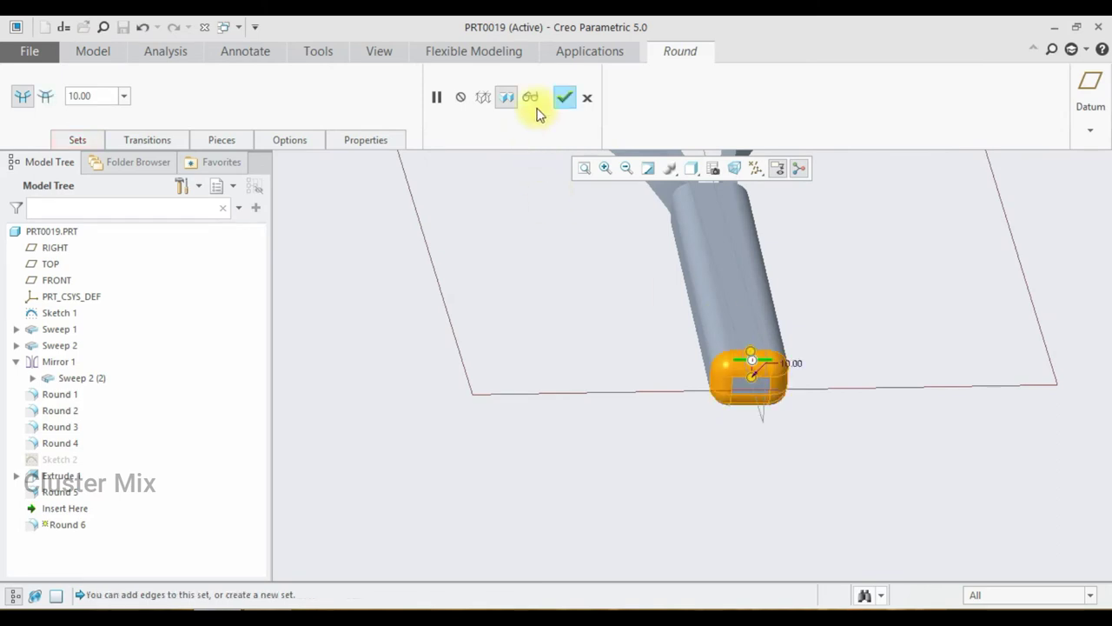
left_click(564, 98)
left_click(901, 279)
scroll(869, 348, "down", 3)
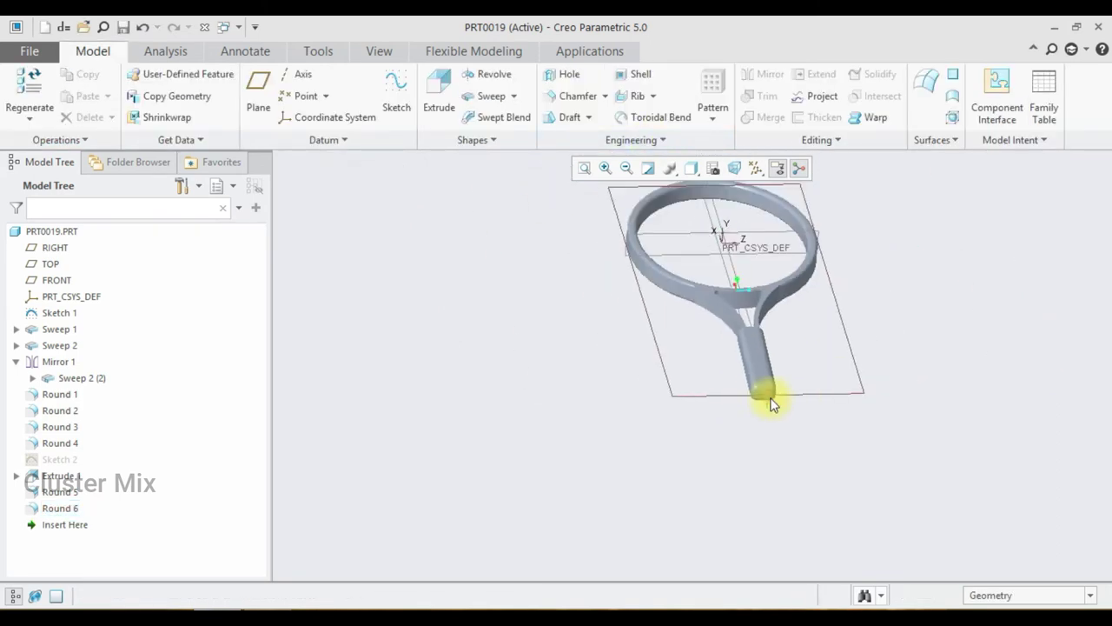
scroll(463, 273, "up", 5)
Round the two inner throat edges where the arms join the frame at 10.00
left_click(593, 138)
mouse_move(580, 267)
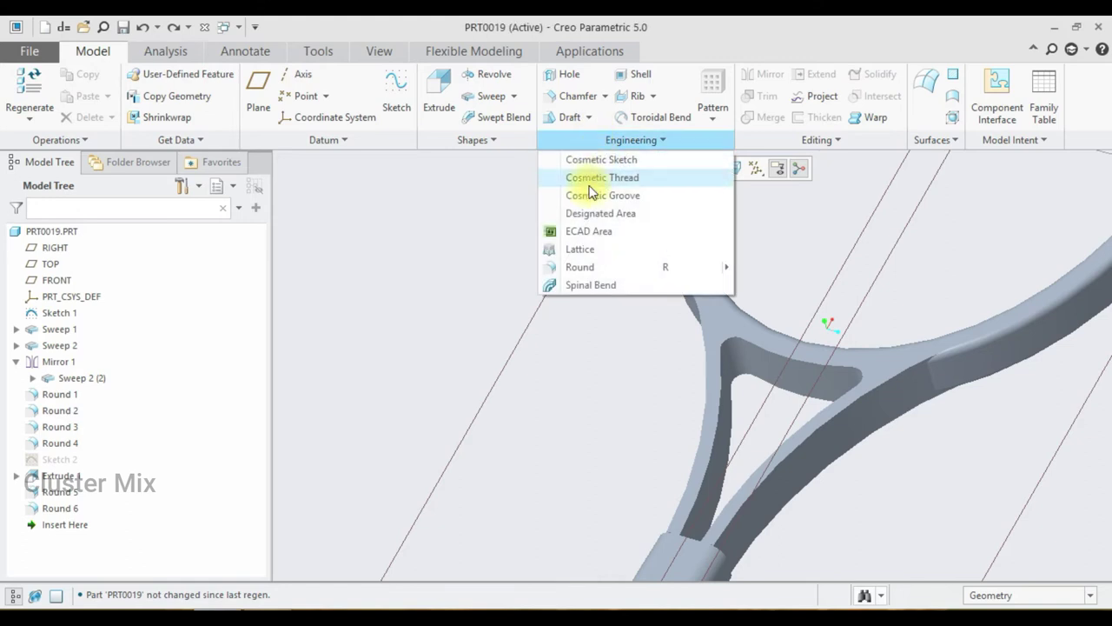
left_click(600, 272)
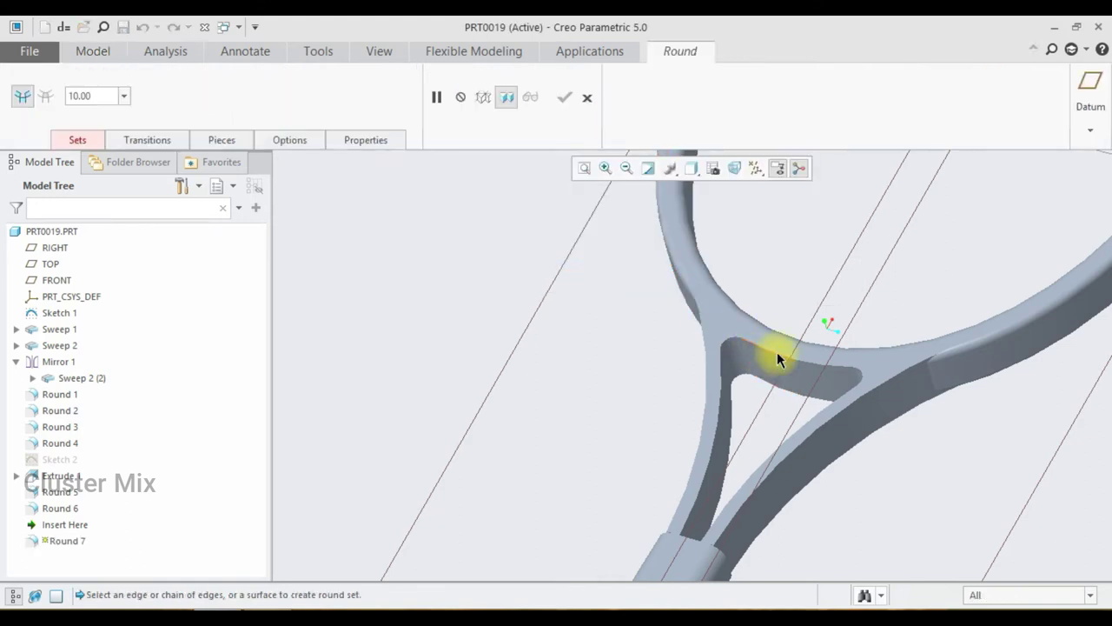
left_click(777, 351)
mouse_move(832, 374)
middle_mouse_down()
mouse_move(826, 322)
mouse_move(803, 317)
middle_mouse_up()
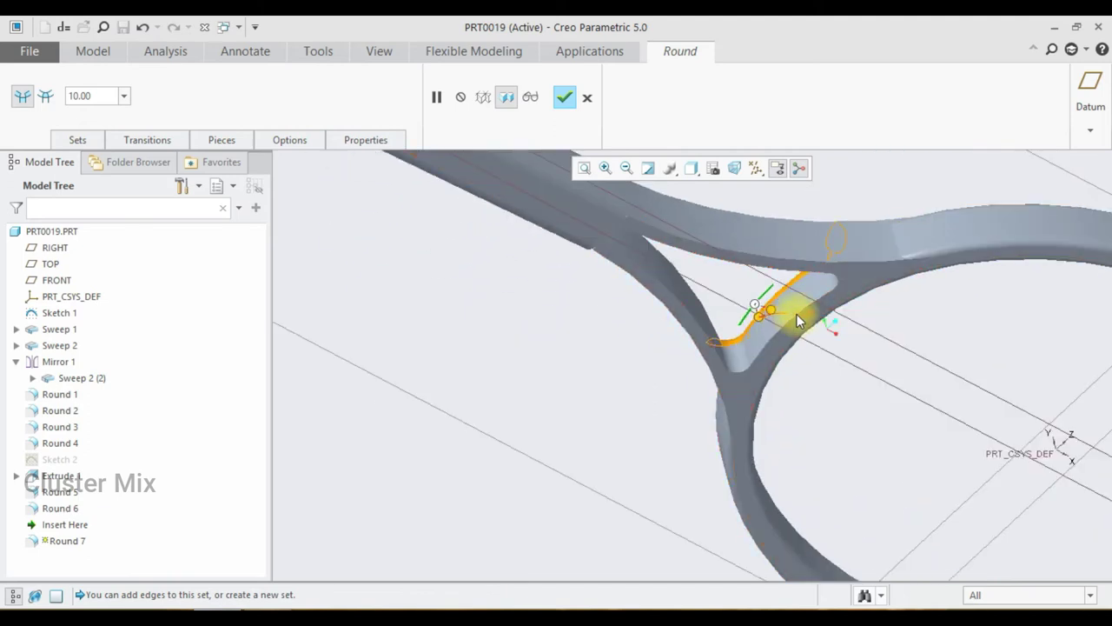
left_click(760, 351, "ctrl")
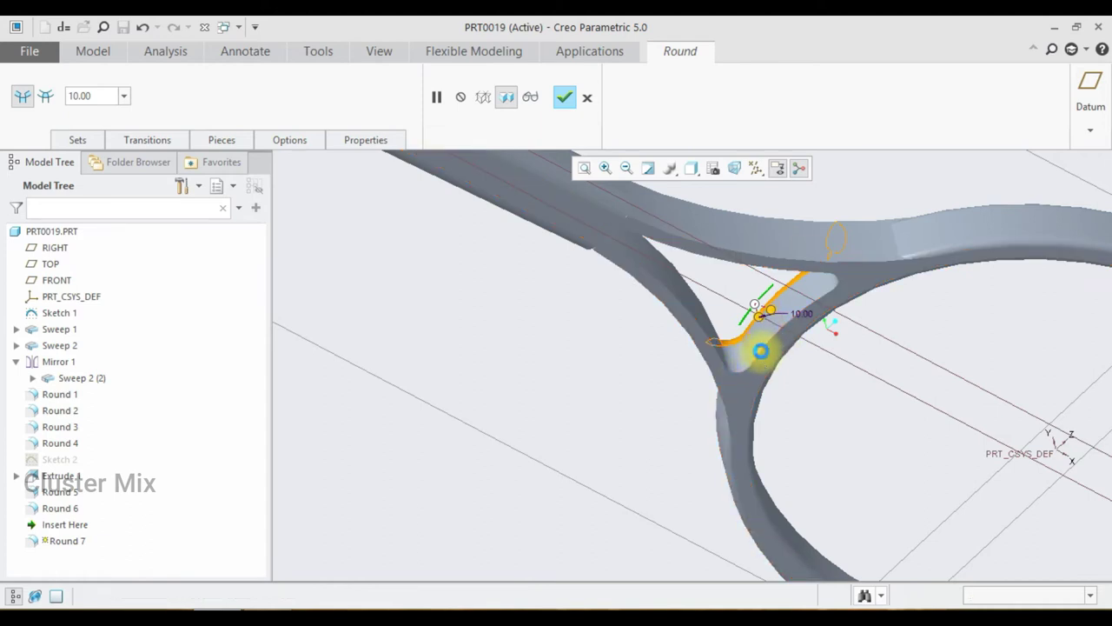
left_click(563, 101)
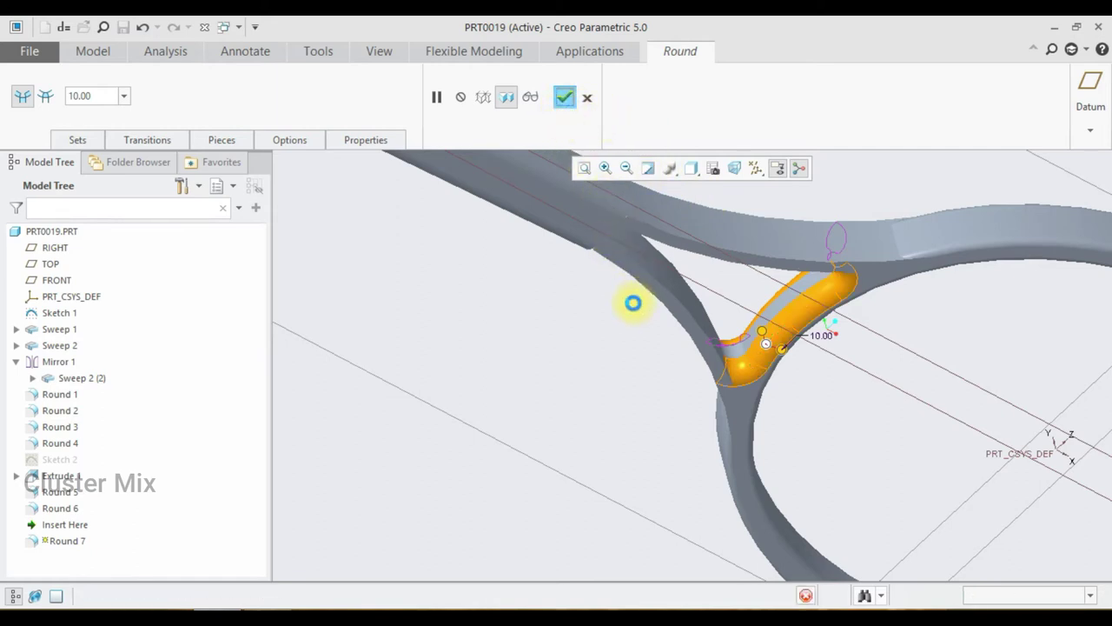
key("ctrl+d")
mouse_move(617, 355)
middle_mouse_down()
mouse_move(589, 408)
mouse_move(687, 515)
middle_mouse_up()
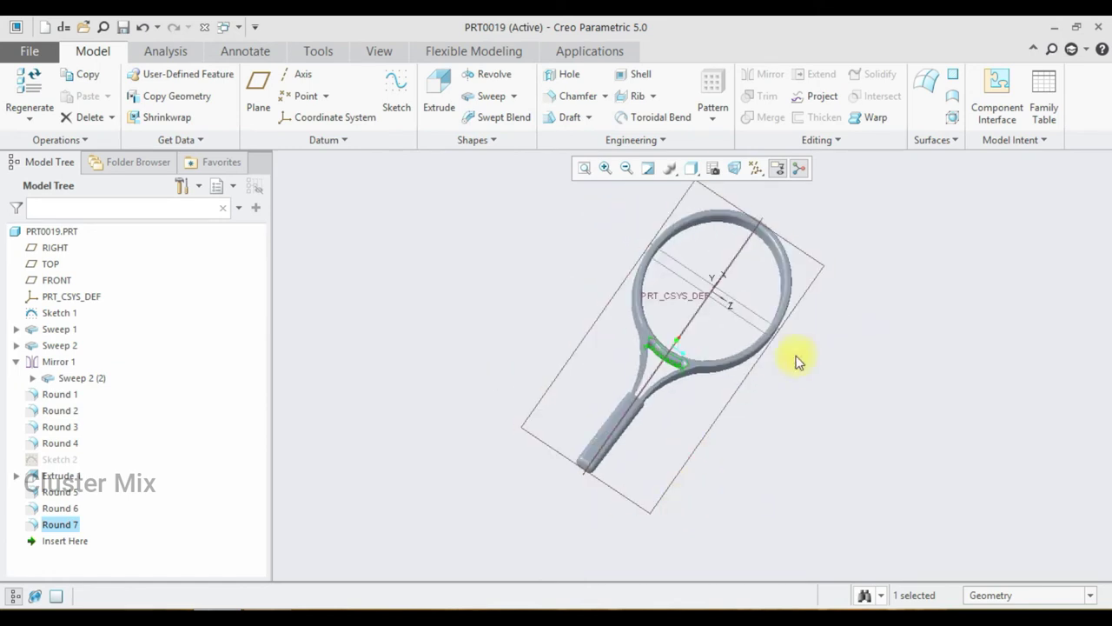
left_click(702, 314)
scroll(672, 336, "up", 3)
Start a new round with its radius set to 2.00
middle_click_drag(673, 336, 670, 407)
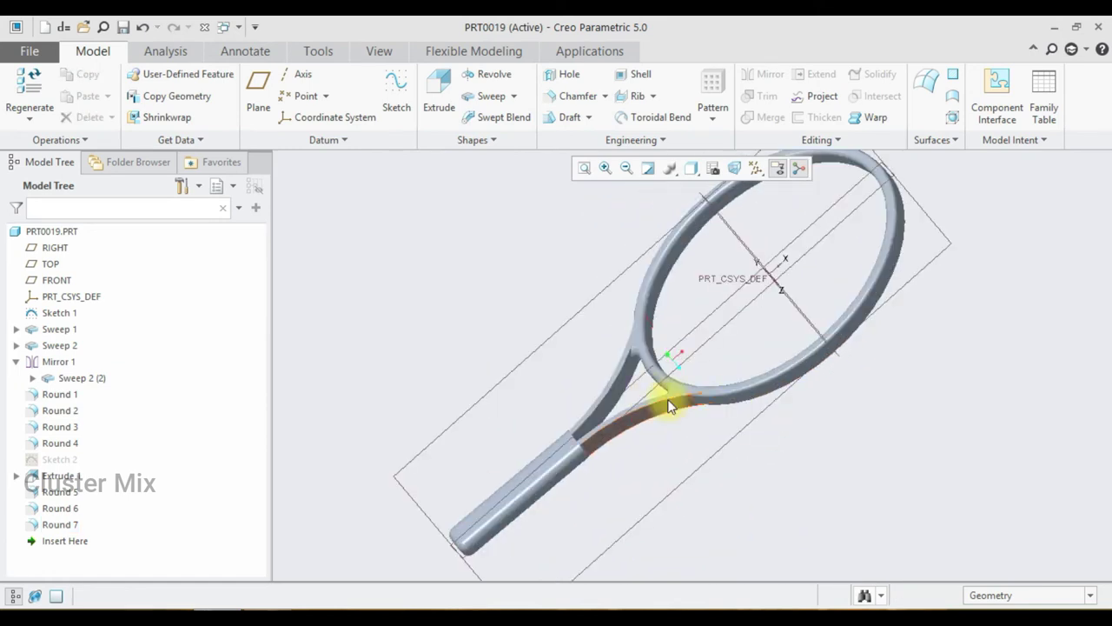
scroll(670, 407, "up", 3)
left_click(580, 143)
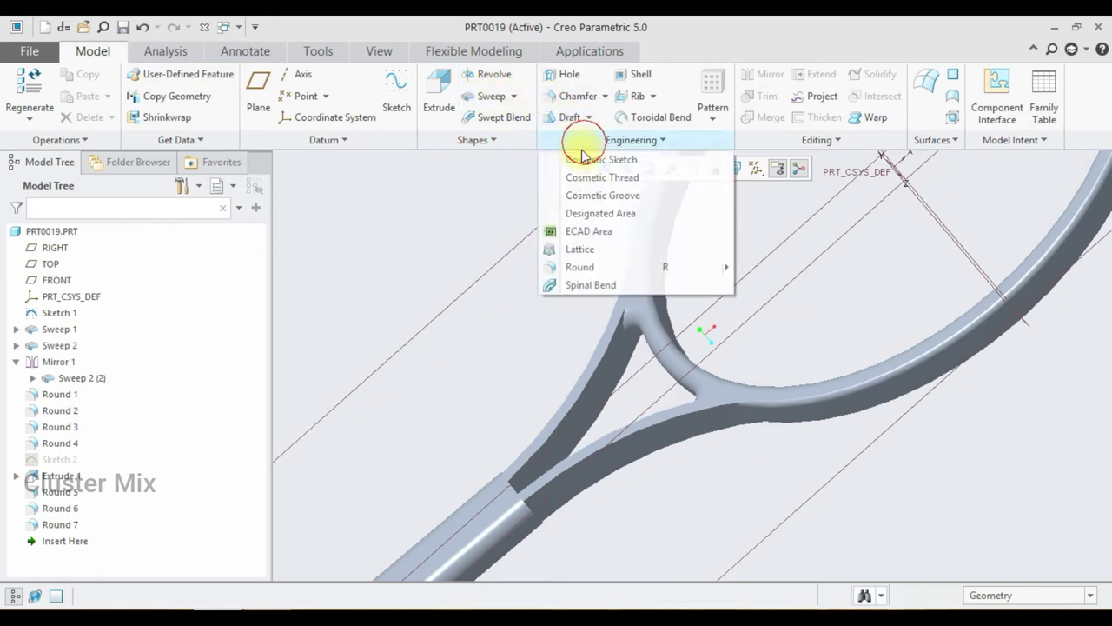
left_click(577, 267)
left_click(83, 94)
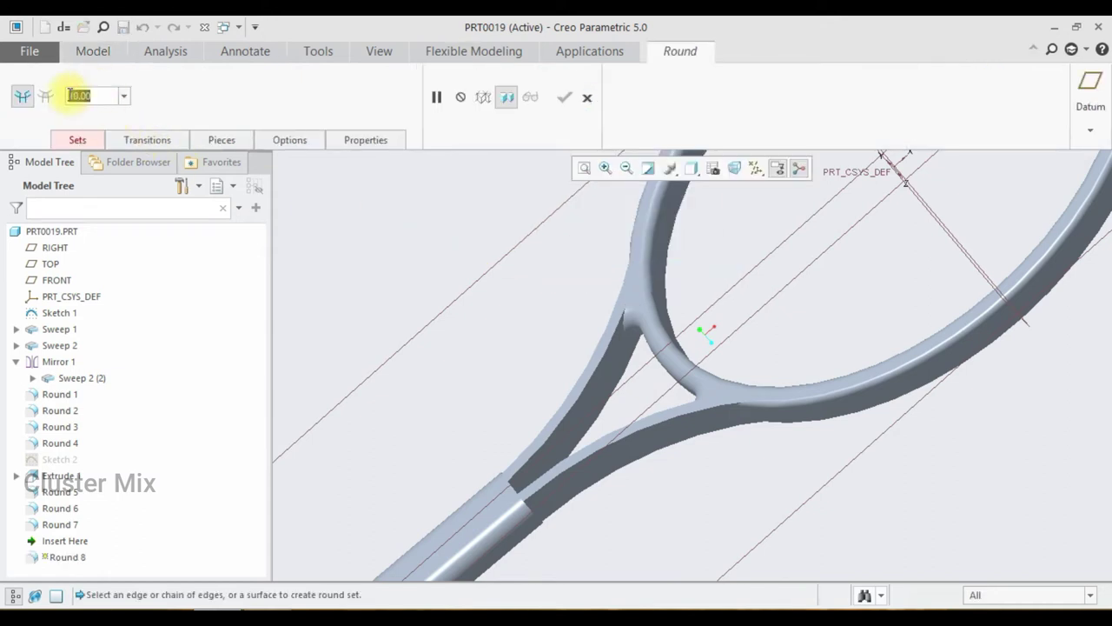
key("BackSpace")
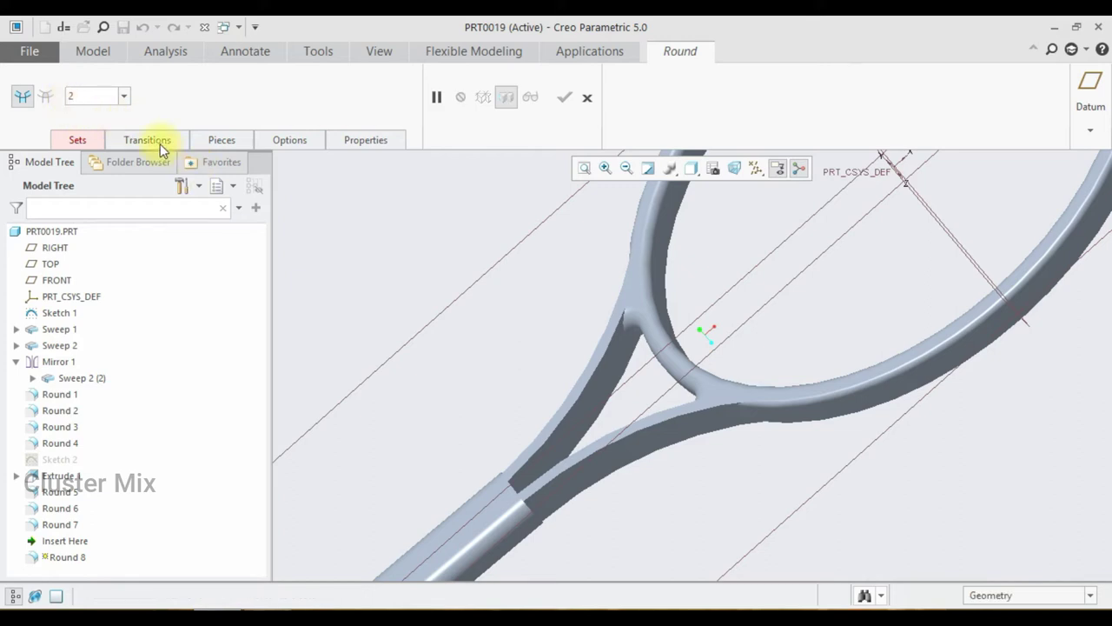
key("Return")
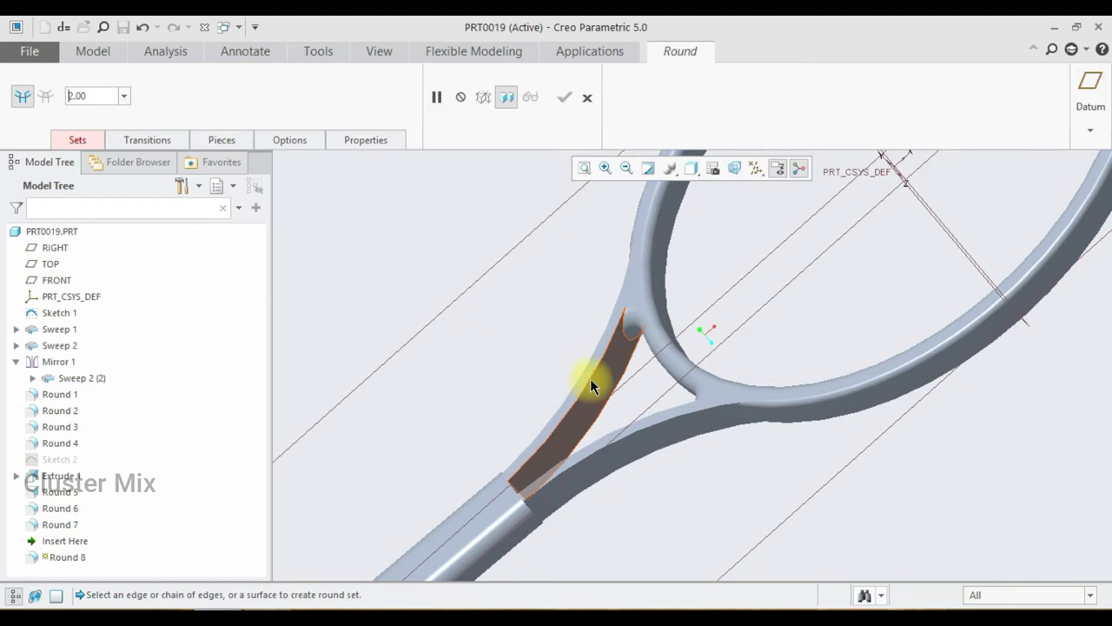
Apply the 2.00 round to the left and right throat arm edges and finish Round 8
left_click(592, 375)
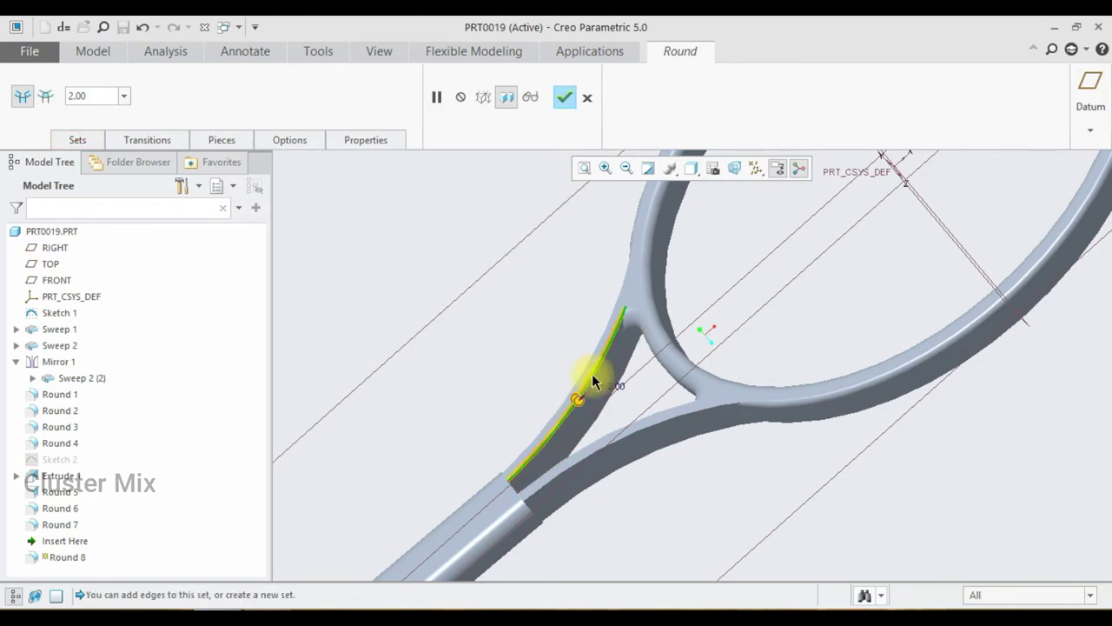
left_click(587, 360)
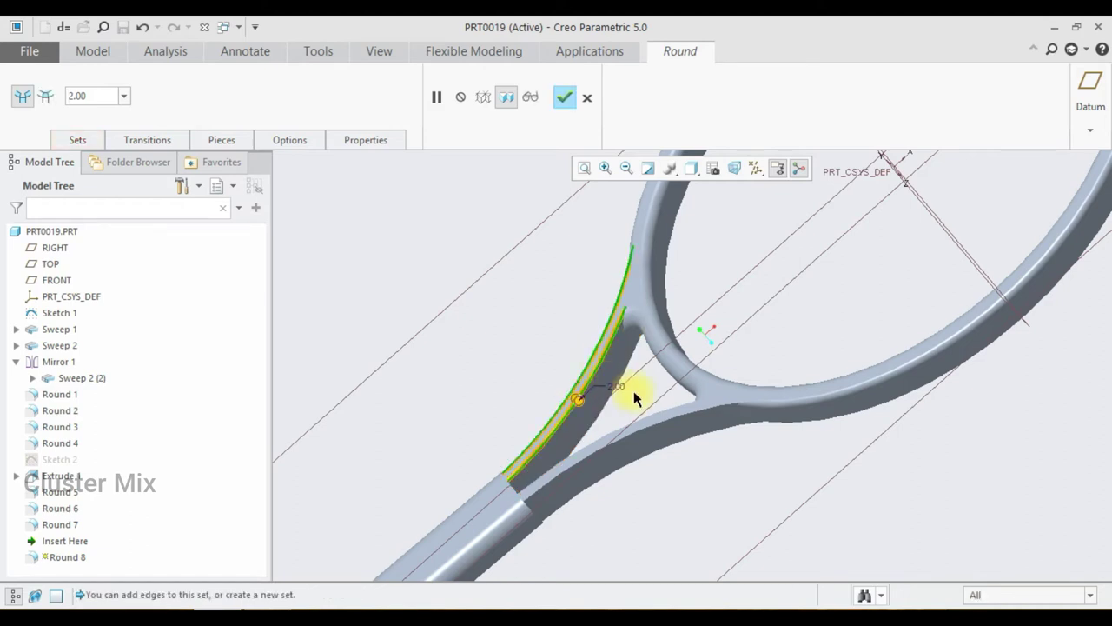
left_click(644, 426, "ctrl")
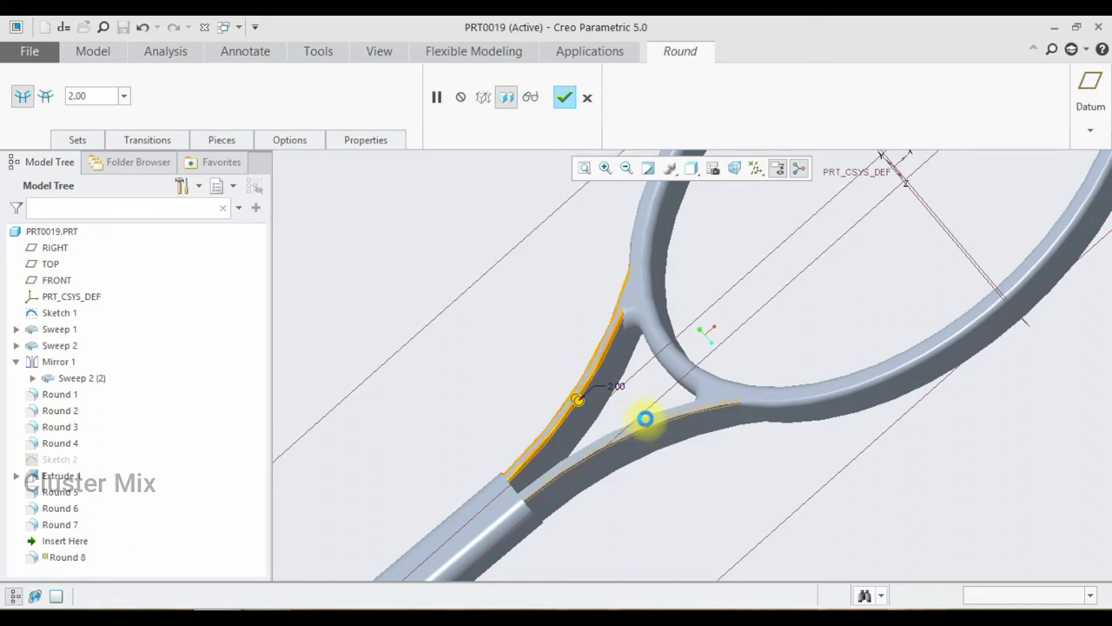
mouse_move(695, 457)
middle_mouse_down()
mouse_move(652, 357)
mouse_move(625, 339)
middle_mouse_up()
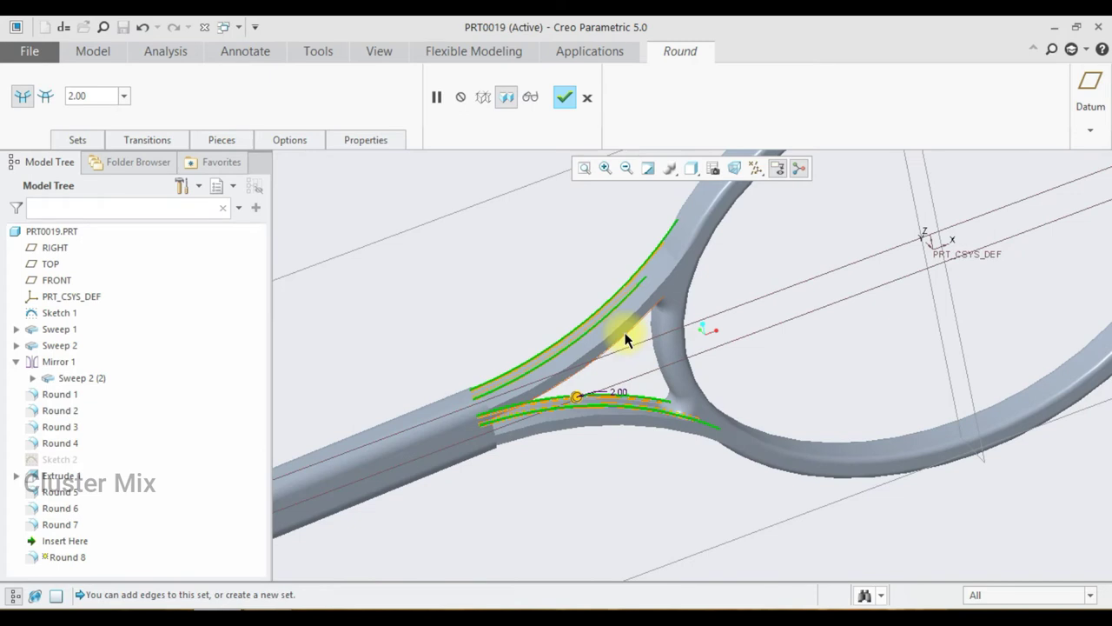
left_click_drag(618, 329, 623, 342)
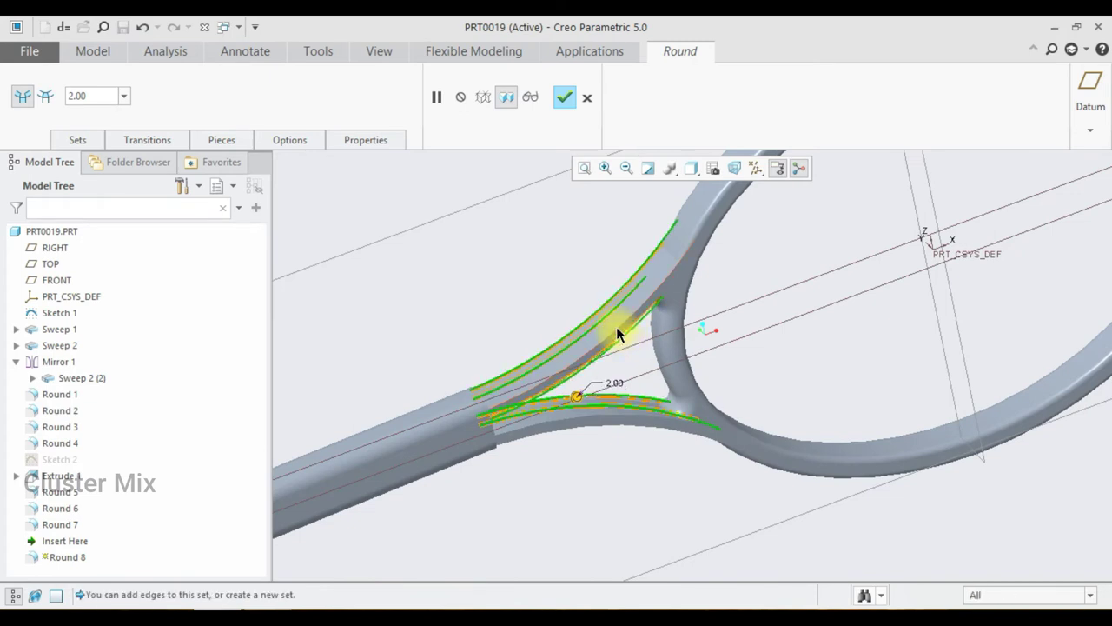
mouse_move(669, 380)
middle_mouse_down()
mouse_move(683, 423)
mouse_move(649, 417)
middle_mouse_up()
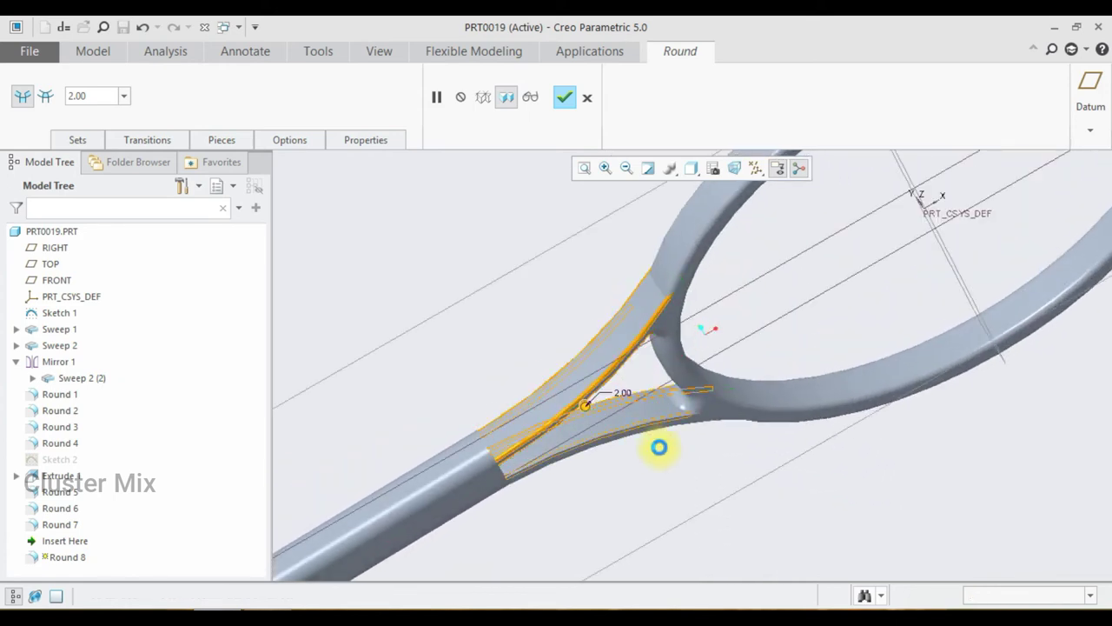
middle_click_drag(674, 450, 660, 422)
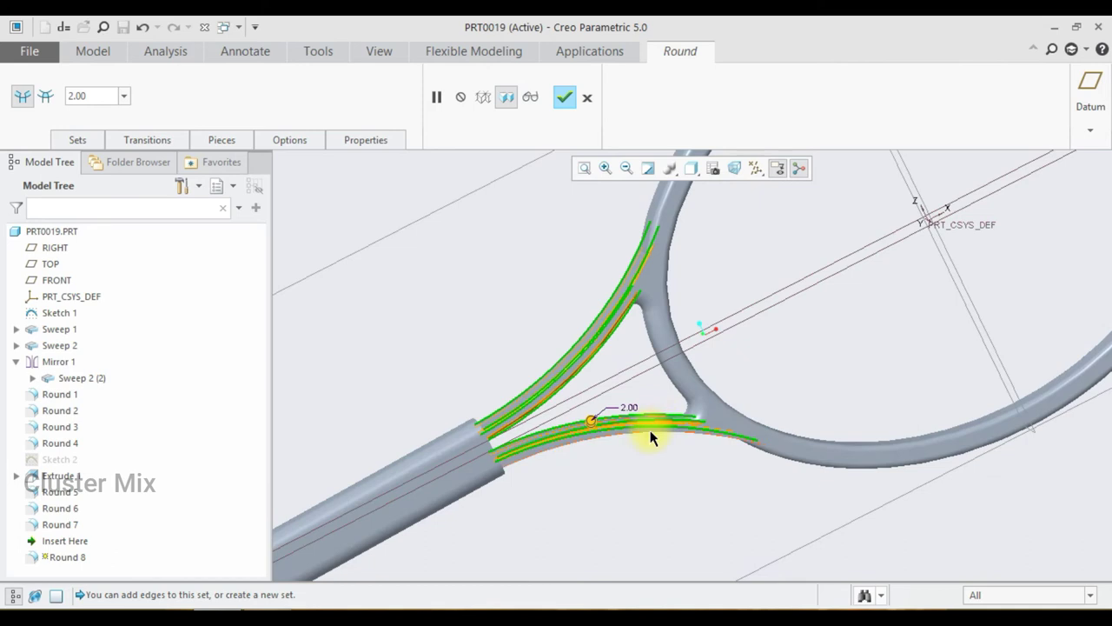
left_click(567, 98)
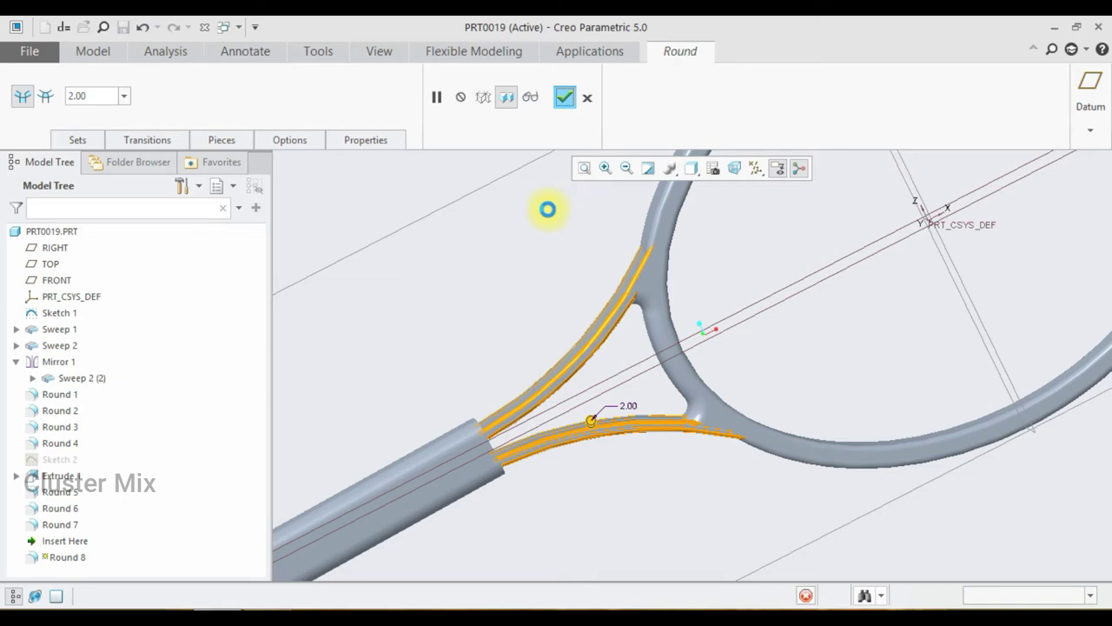
middle_click(546, 204)
scroll(565, 290, "down", 5)
mouse_move(663, 276)
middle_mouse_down()
mouse_move(745, 403)
mouse_move(608, 240)
mouse_move(640, 322)
mouse_move(649, 235)
mouse_move(787, 387)
middle_mouse_up()
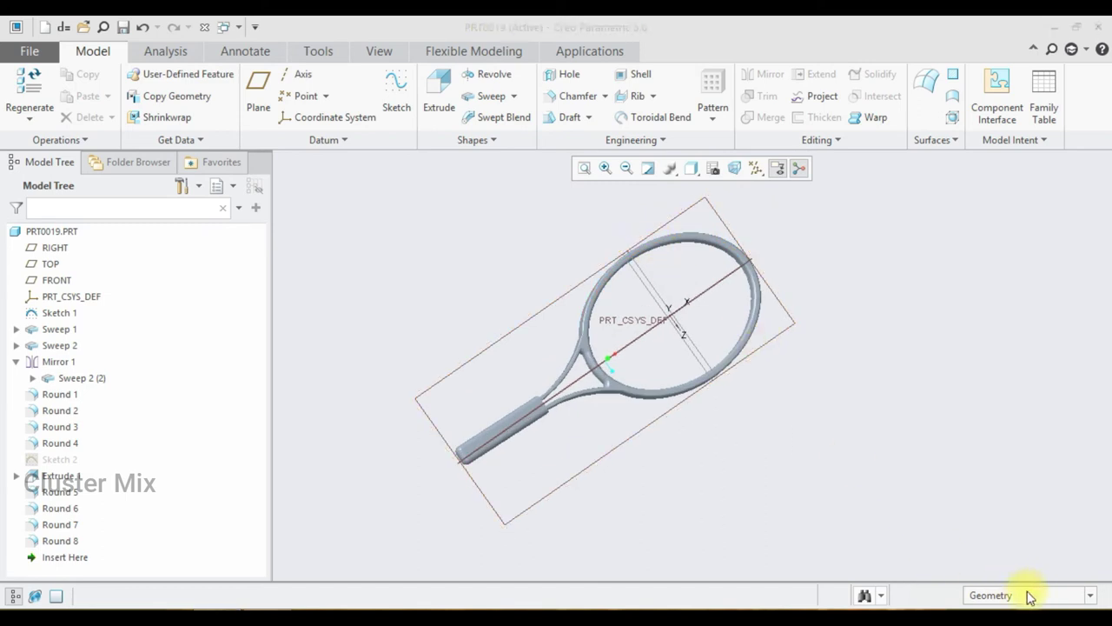
Create datum point PNT0 on the default coordinate system PRT_CSYS_DEF
scroll(669, 376, "up", 2)
scroll(643, 378, "down", 3)
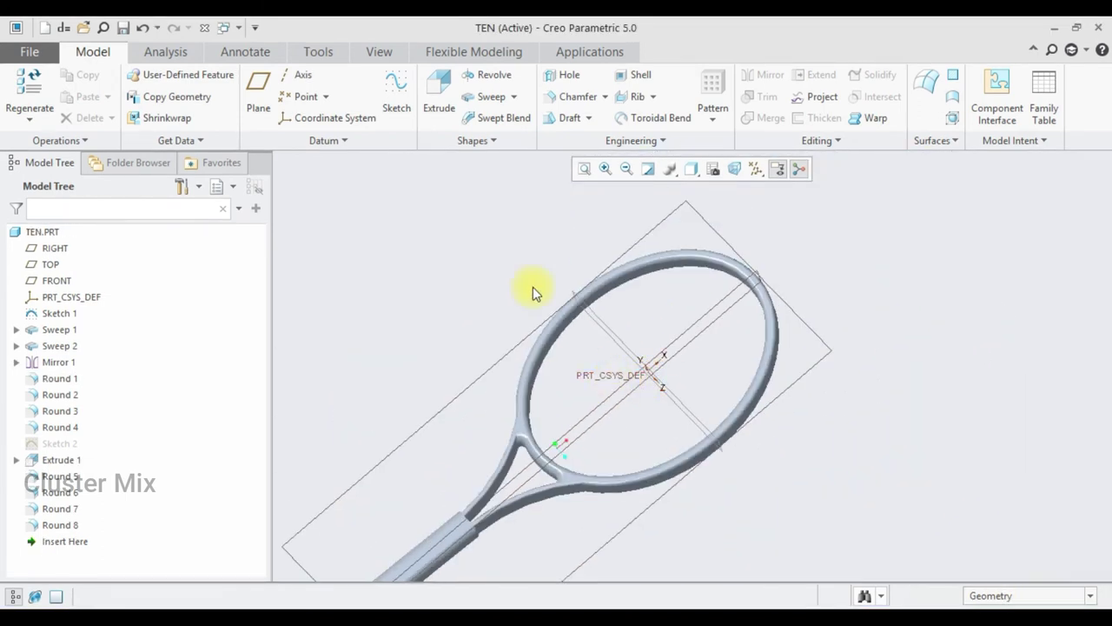
left_click(299, 95)
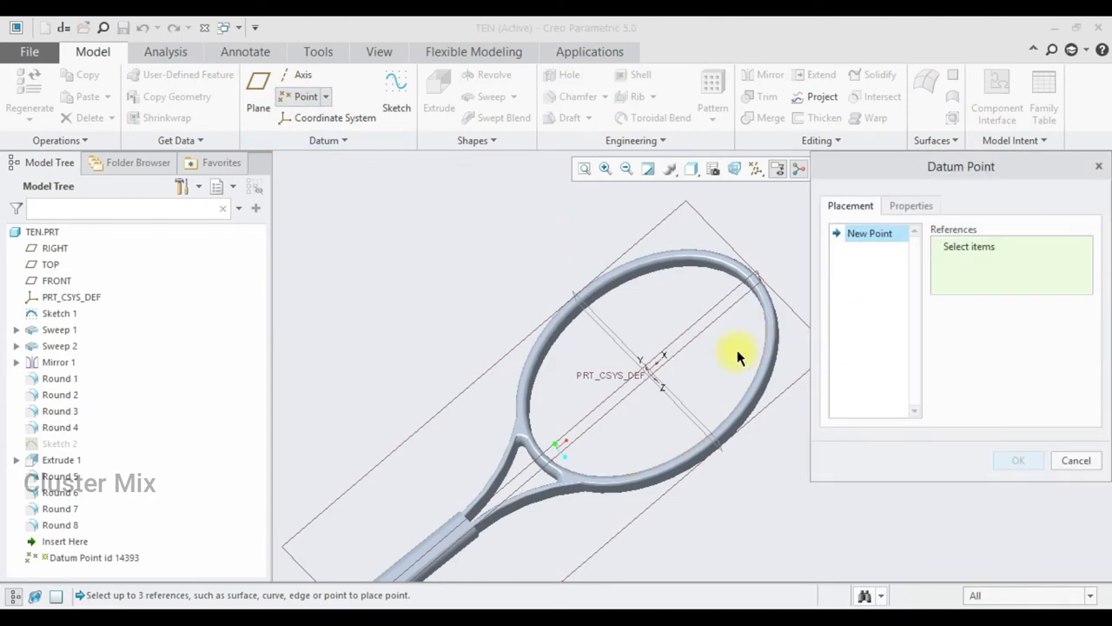
left_click(631, 373)
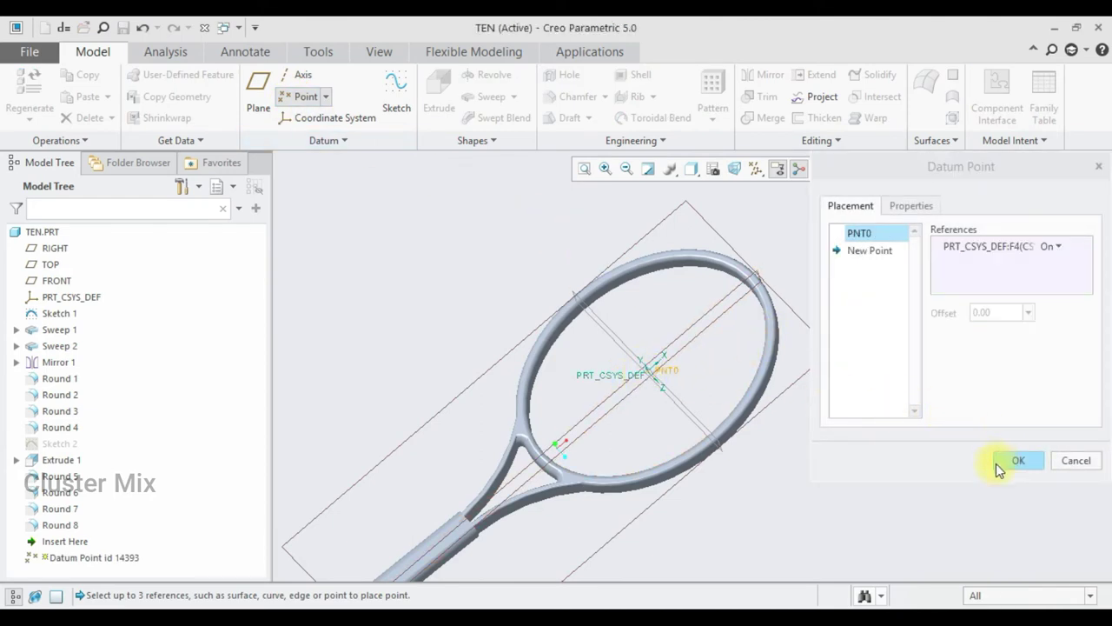
left_click(999, 467)
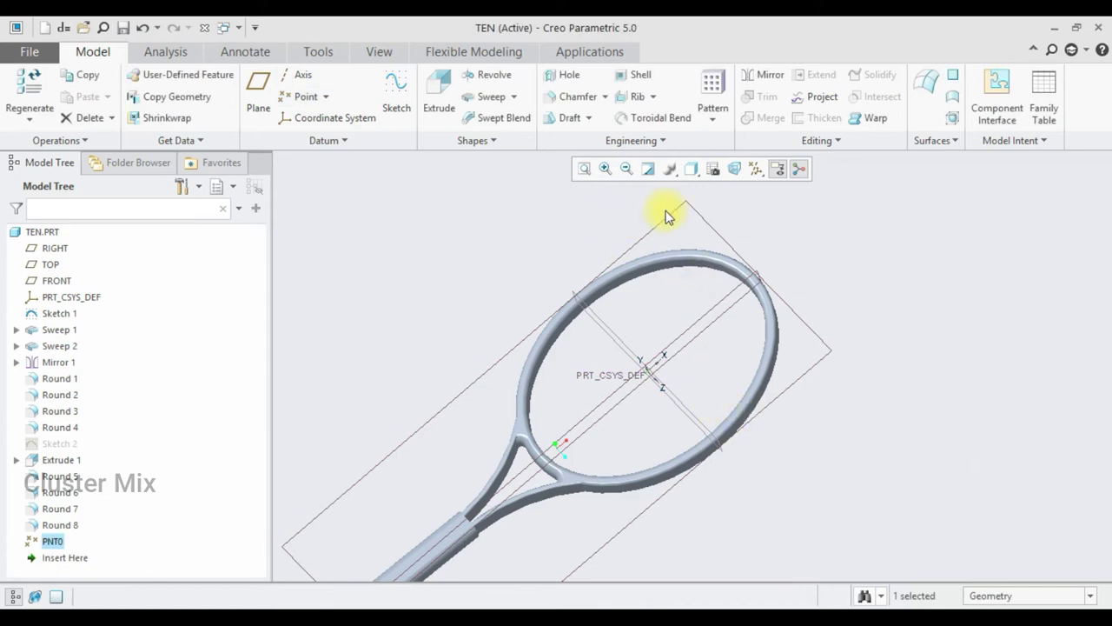
Start a direction pattern of PNT0 using the FRONT plane as direction
left_click(708, 93)
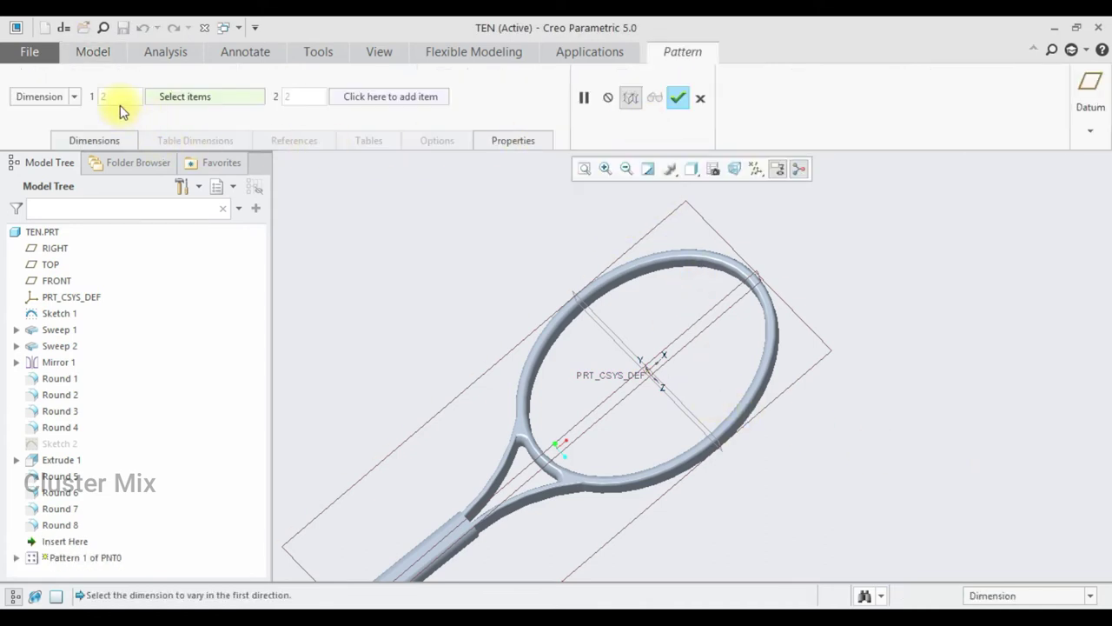
left_click(72, 97)
left_click(52, 124)
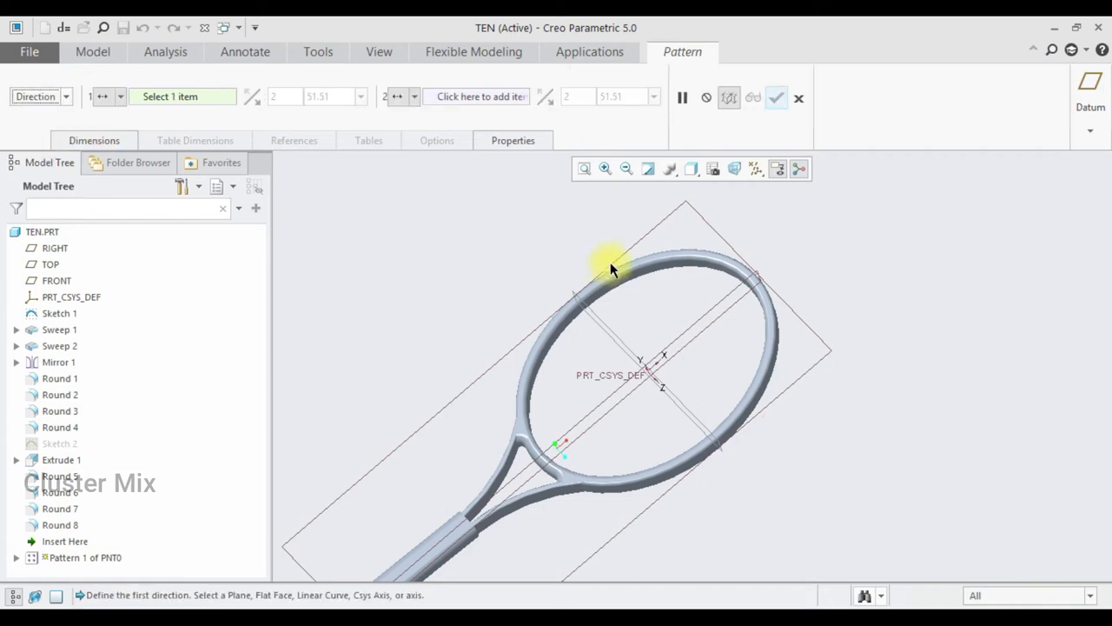
left_click(677, 335)
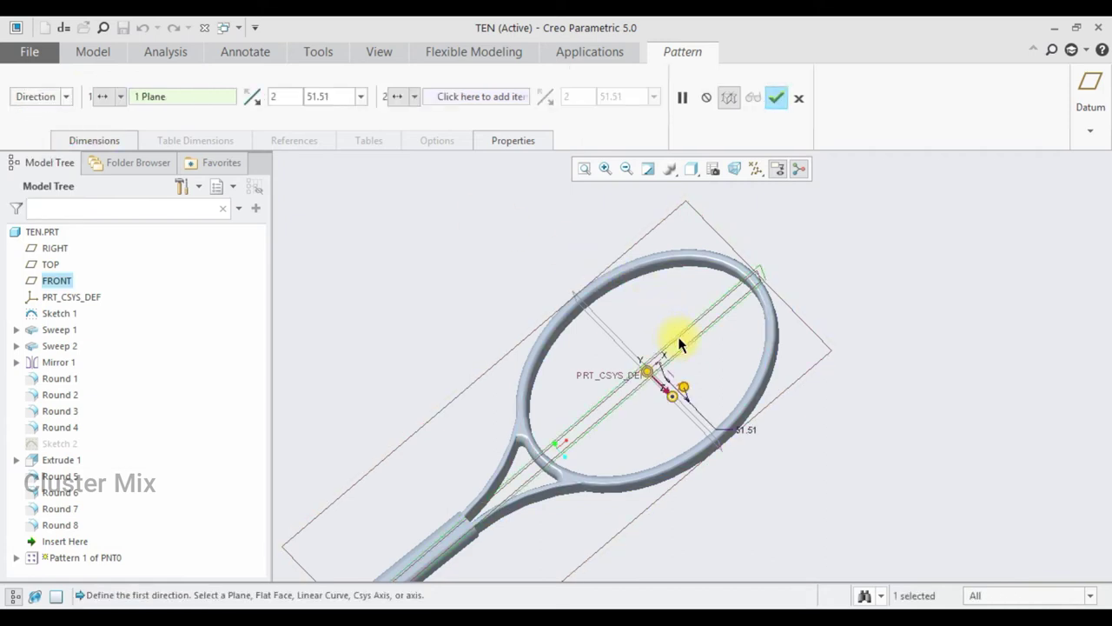
Set the pattern to 10 points spaced 14.00 apart and finish it
left_click_drag(293, 96, 263, 92)
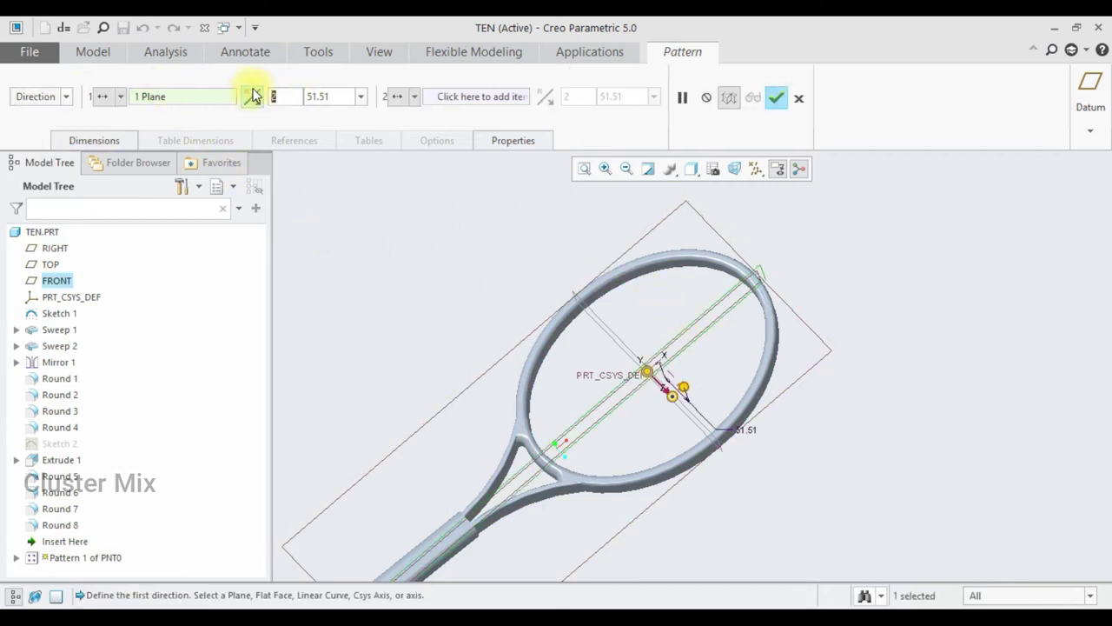
type("14")
key("Return")
left_click(340, 94)
type("14")
key("Return")
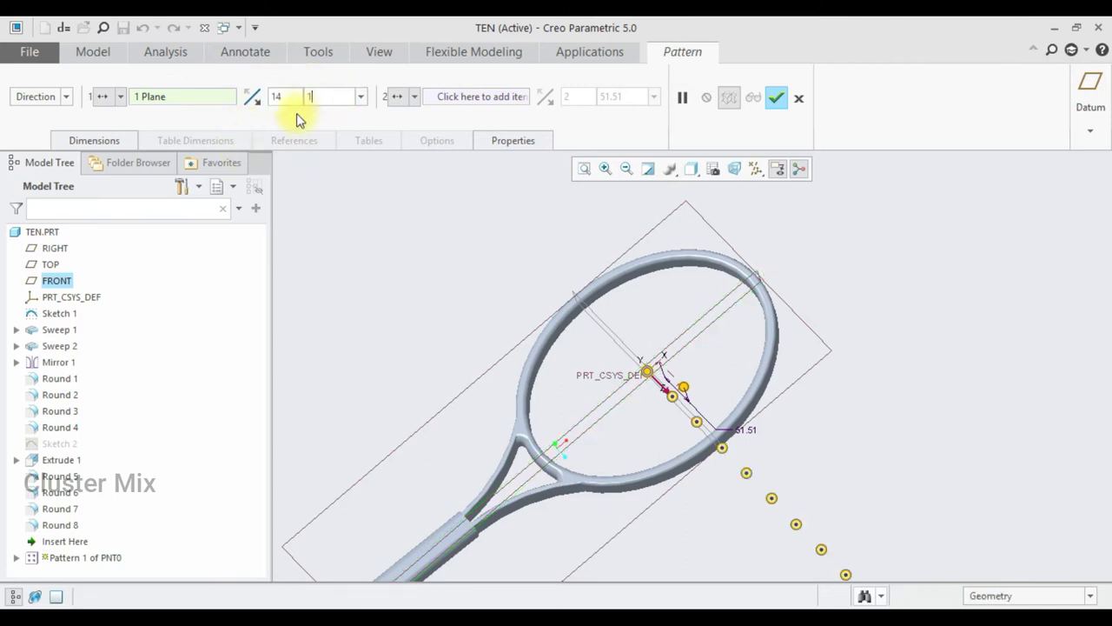
left_click(275, 97)
type("0")
key("Return")
middle_click_drag(735, 405, 747, 426)
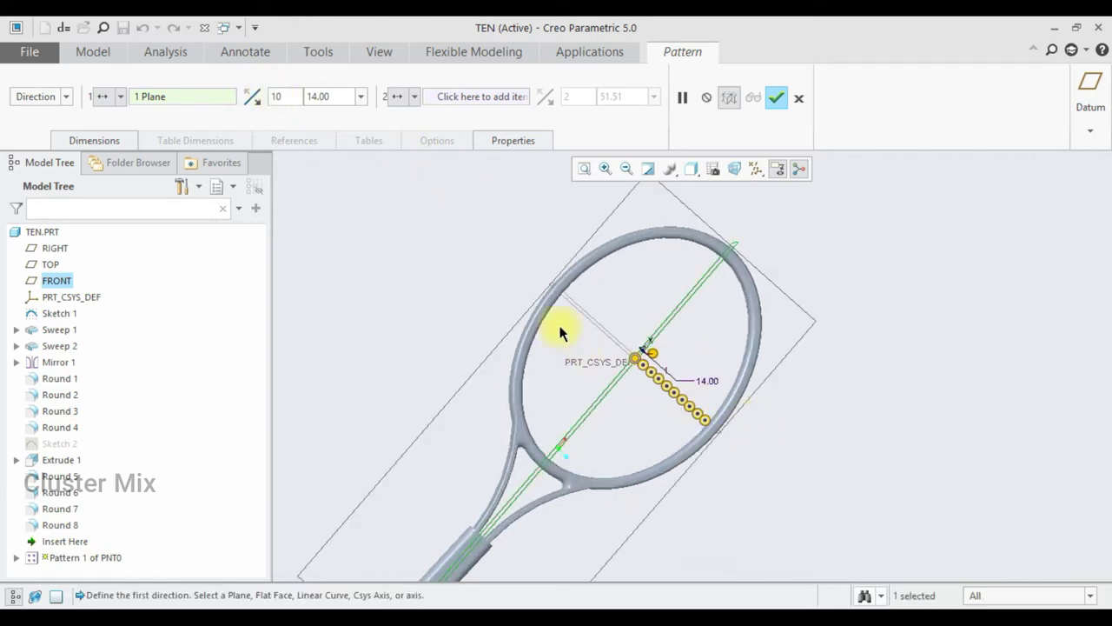
left_click(778, 99)
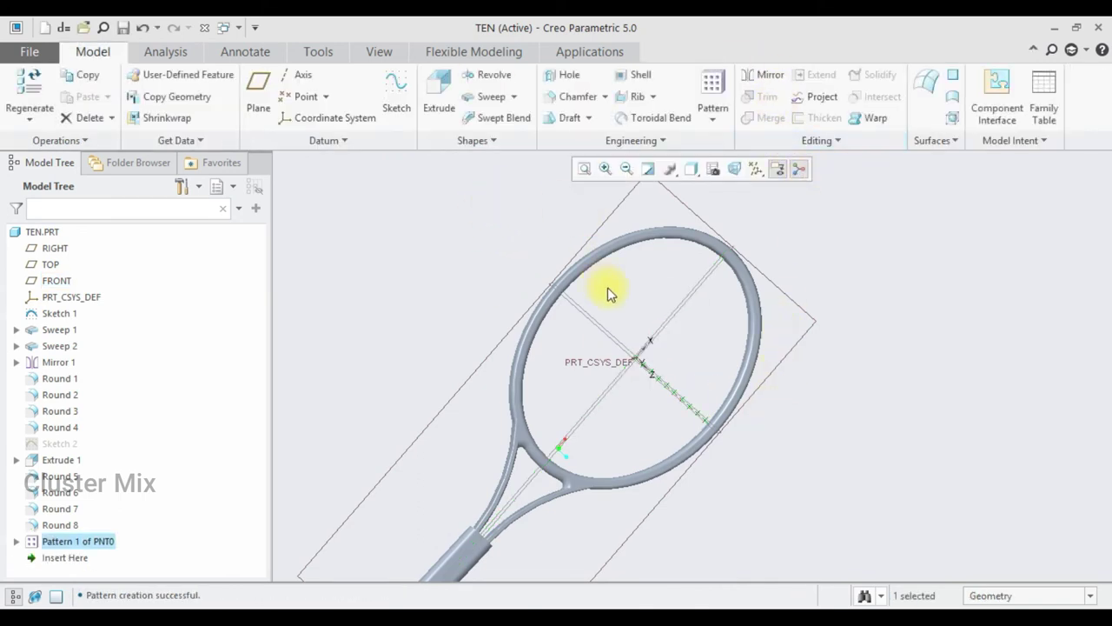
Start a sketch on the TOP datum plane, viewed face-on
left_click(773, 284)
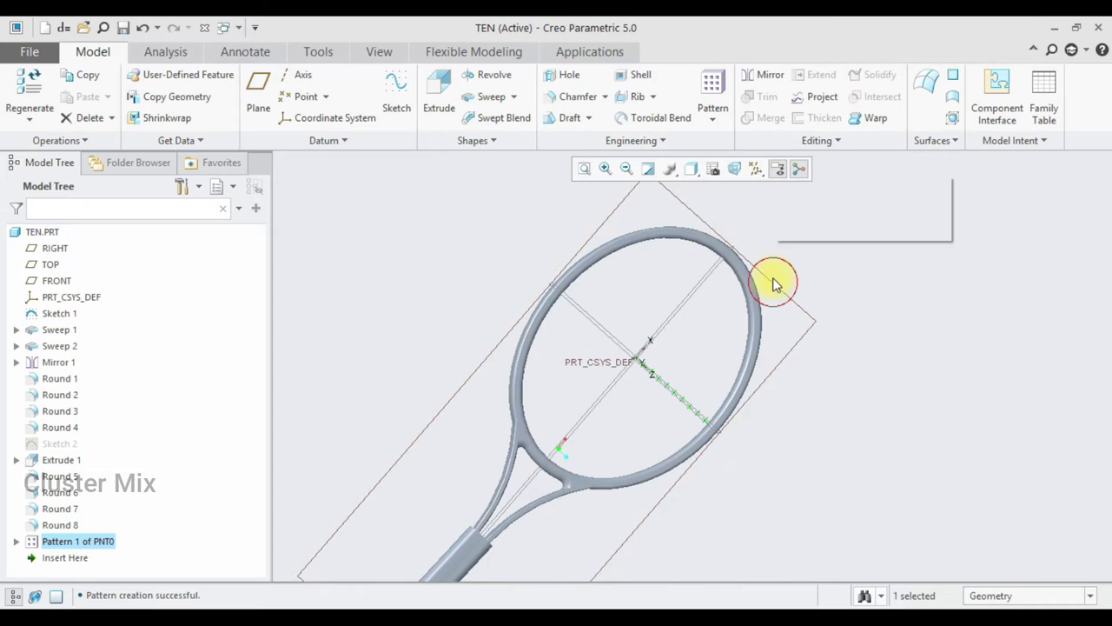
left_click(795, 206)
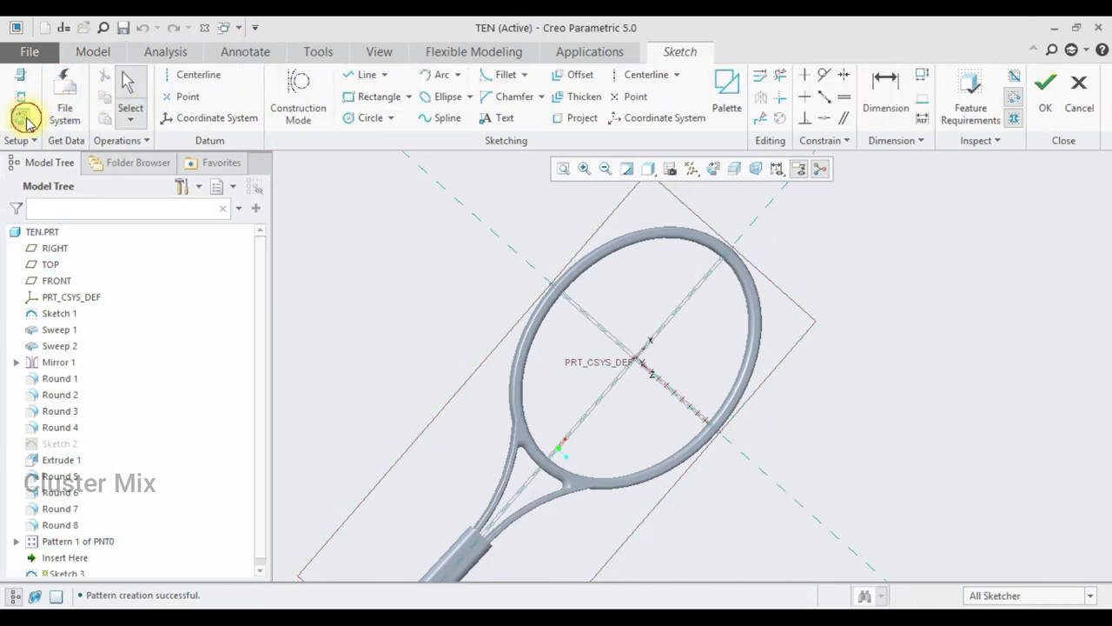
left_click(21, 116)
scroll(700, 252, "down", 3)
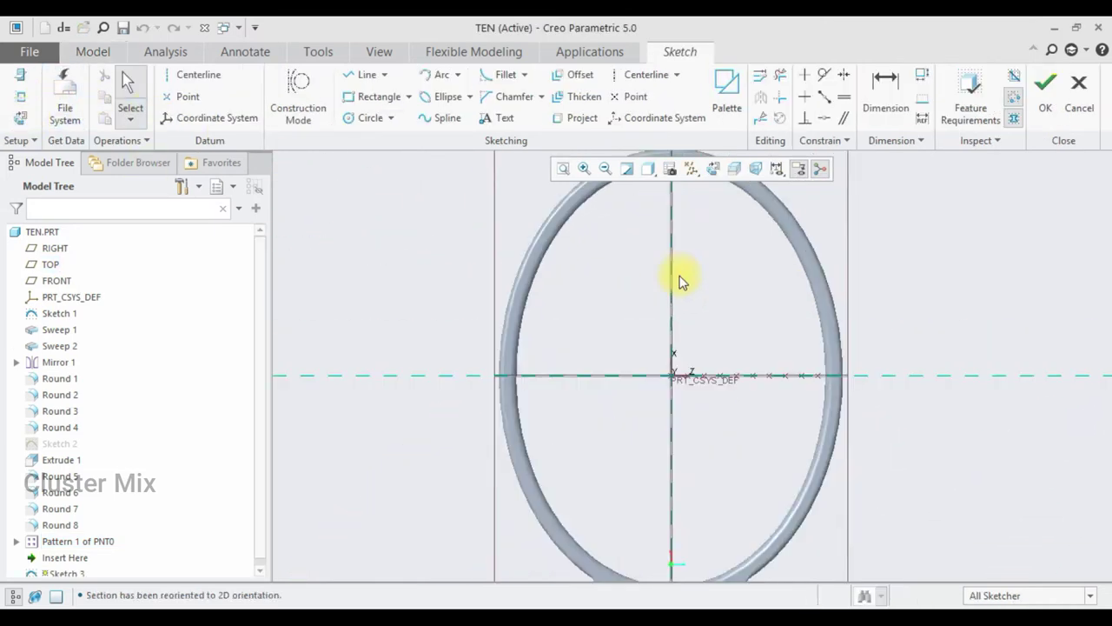
scroll(687, 321, "down", 2)
scroll(712, 407, "up", 4)
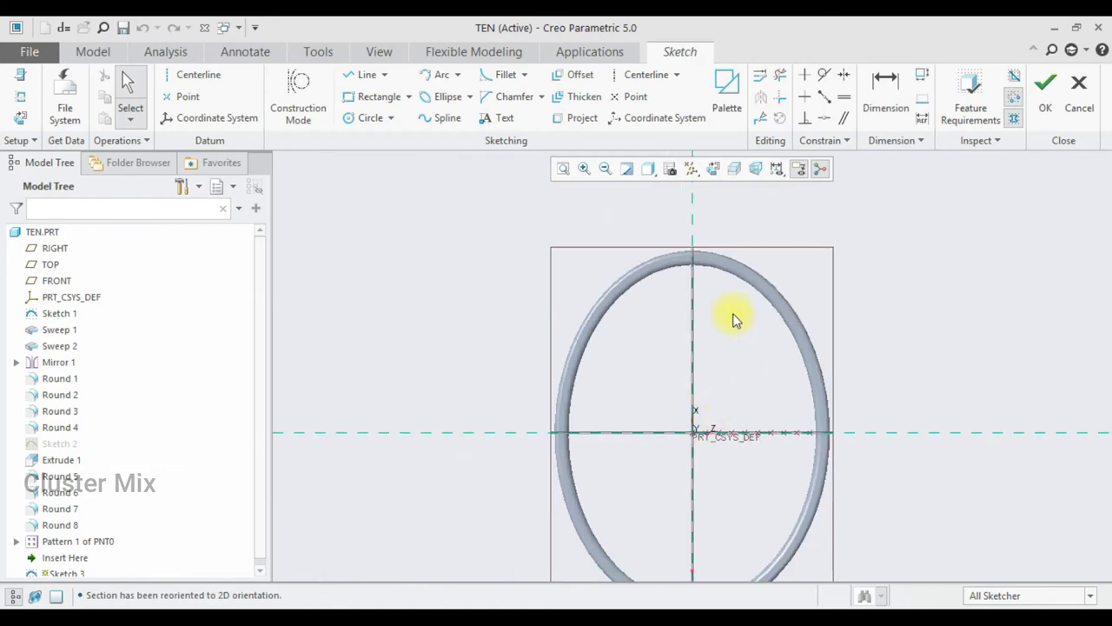
left_click(361, 75)
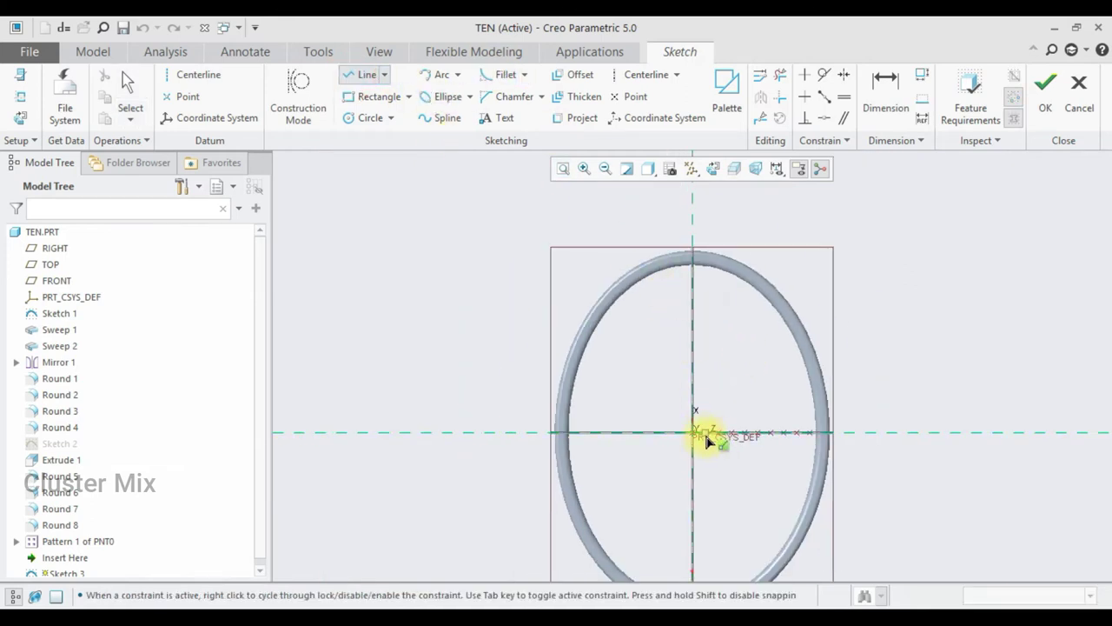
scroll(690, 437, "down", 2)
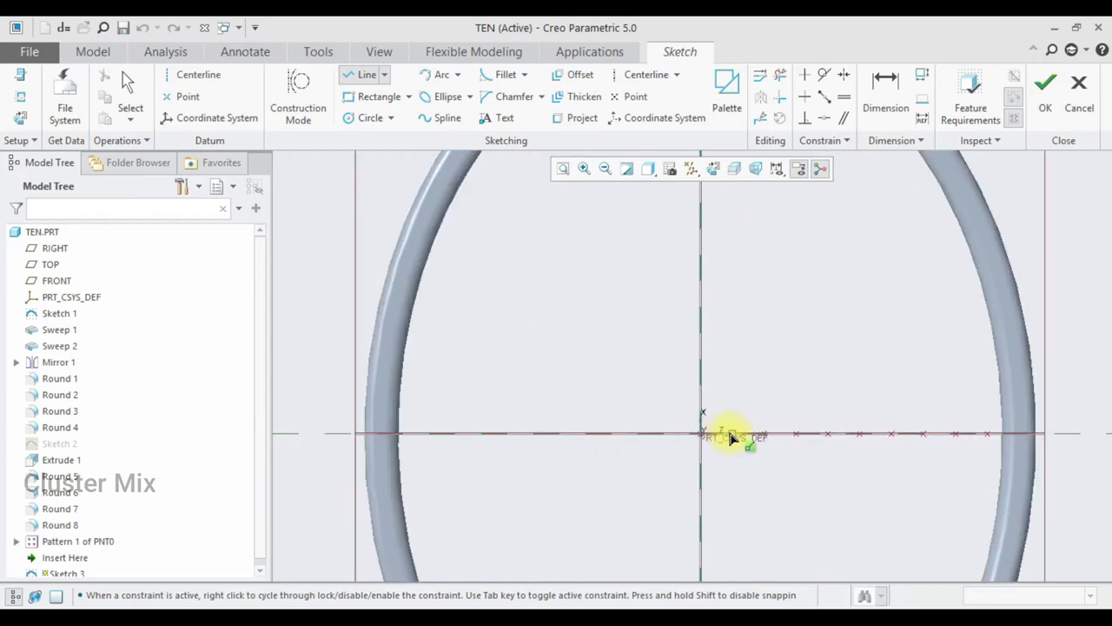
scroll(727, 437, "up", 3)
middle_click_drag(709, 426, 707, 455)
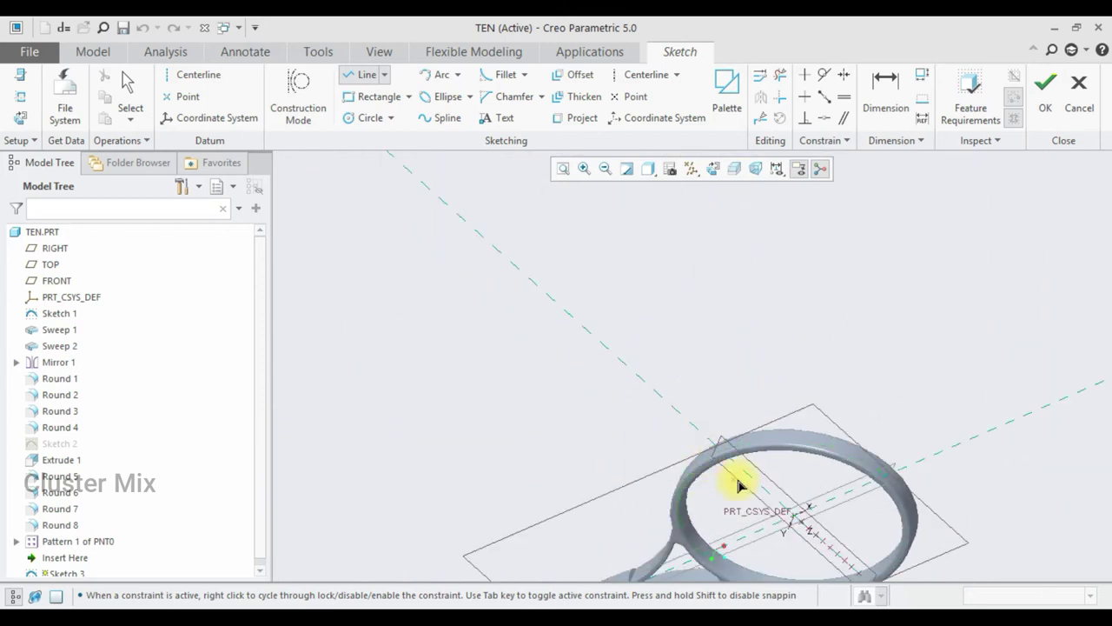
scroll(781, 504, "up", 2)
middle_click_drag(795, 512, 814, 387)
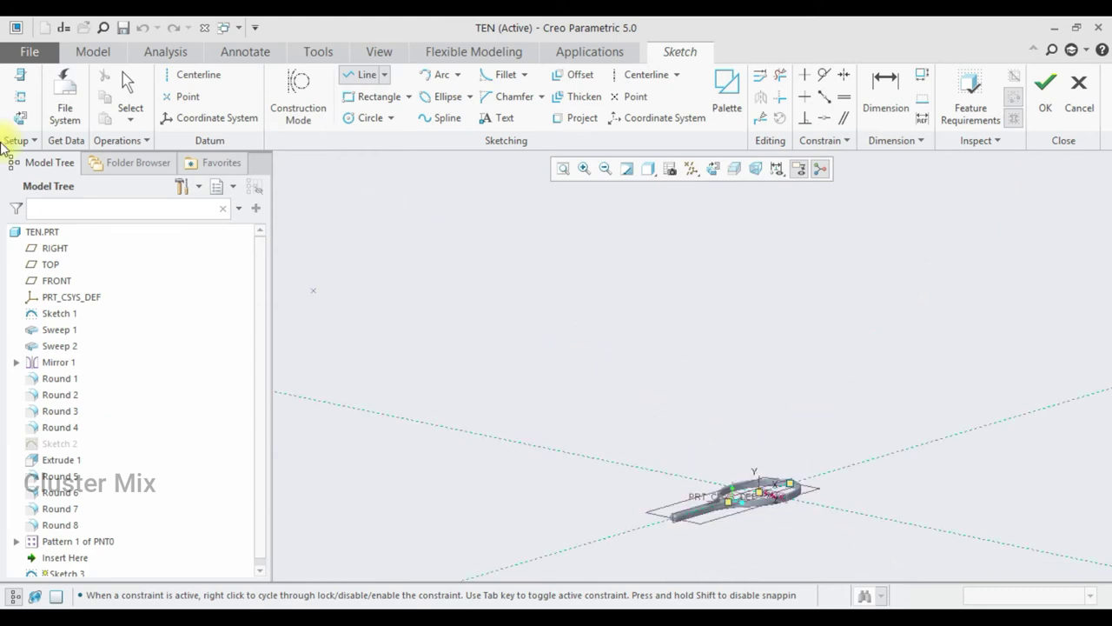
left_click(19, 117)
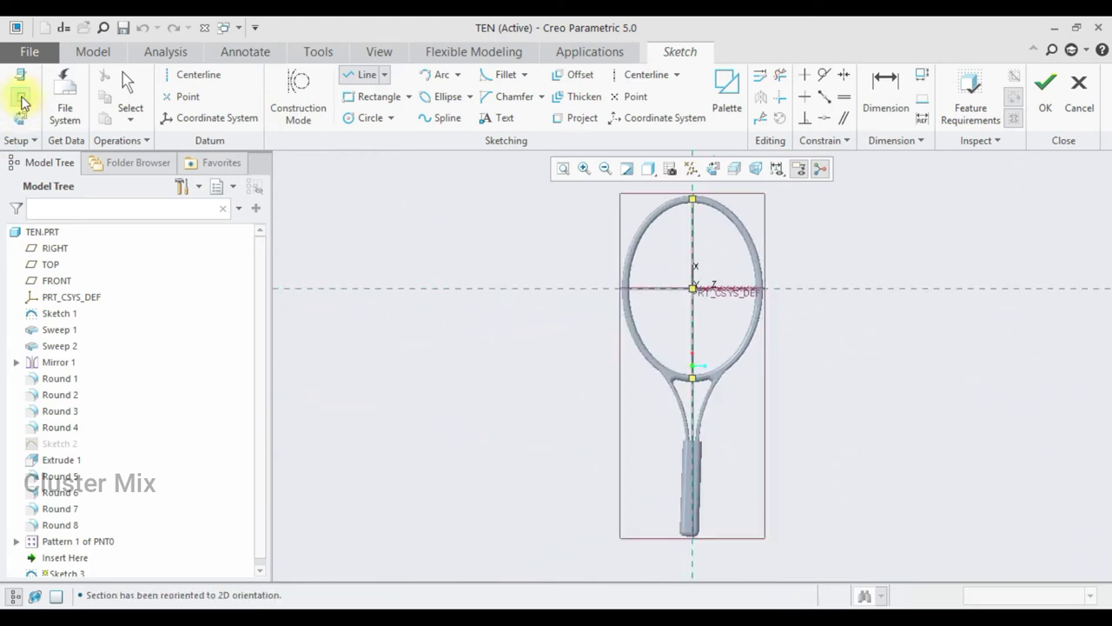
Add the racket frame surfaces as sketch references
left_click(19, 96)
left_click(711, 206)
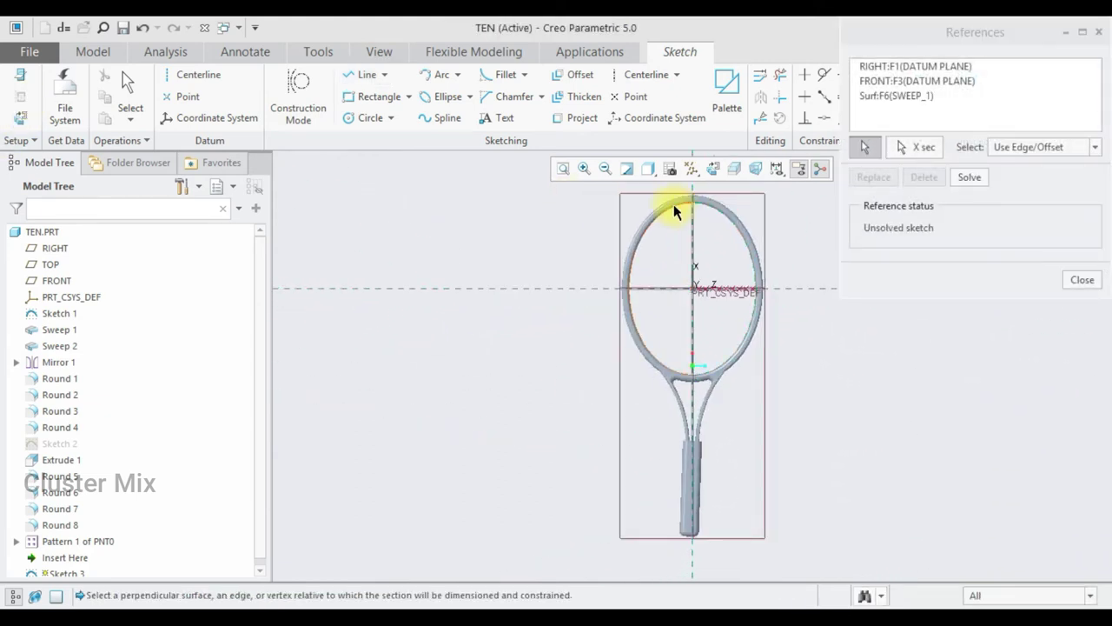
left_click(673, 206)
left_click(1082, 280)
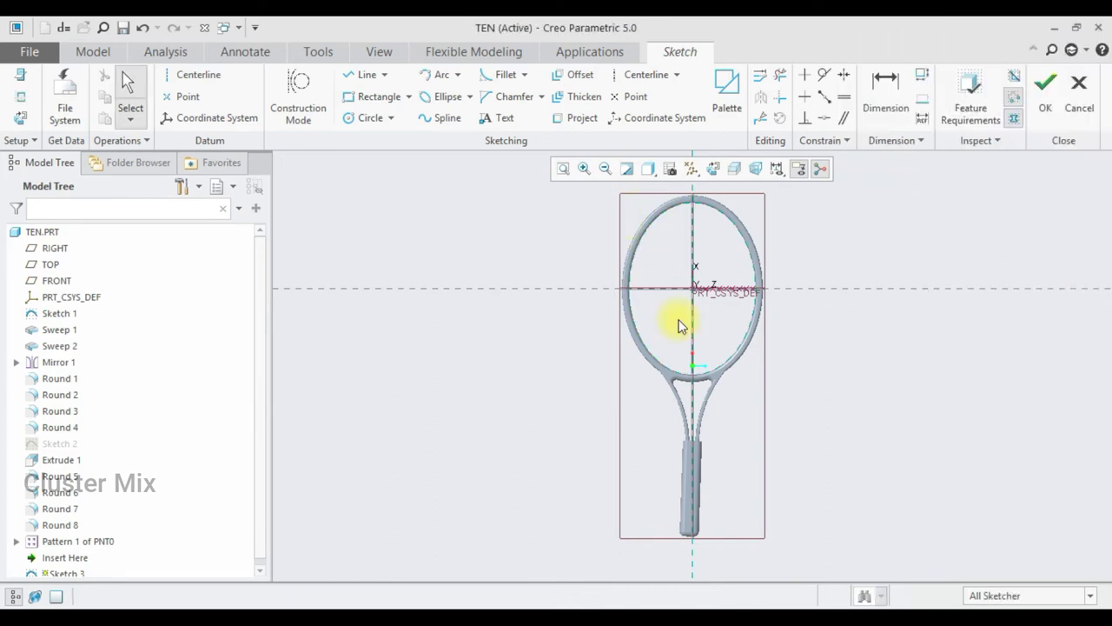
scroll(679, 326, "up", 3)
scroll(688, 276, "down", 4)
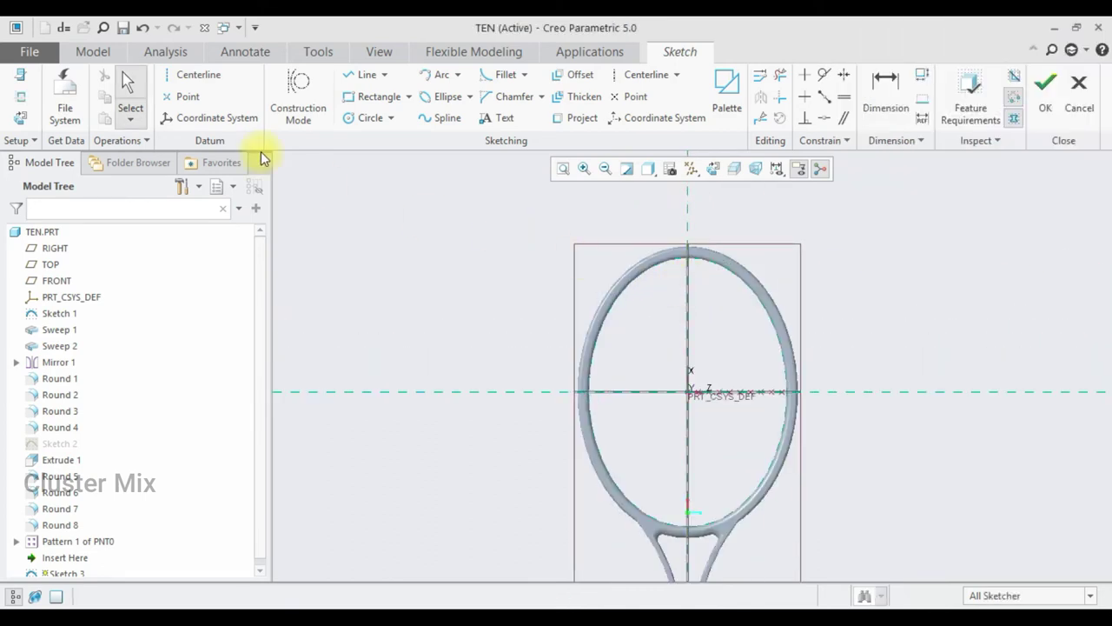
left_click(20, 97)
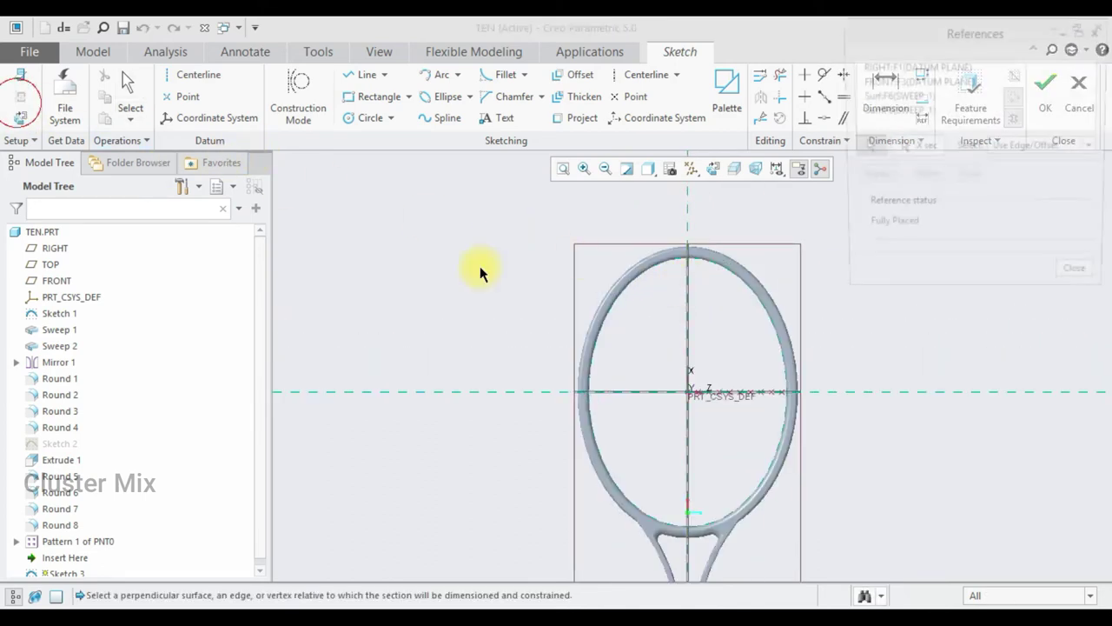
left_click(604, 393)
left_click(1082, 279)
scroll(746, 283, "down", 2)
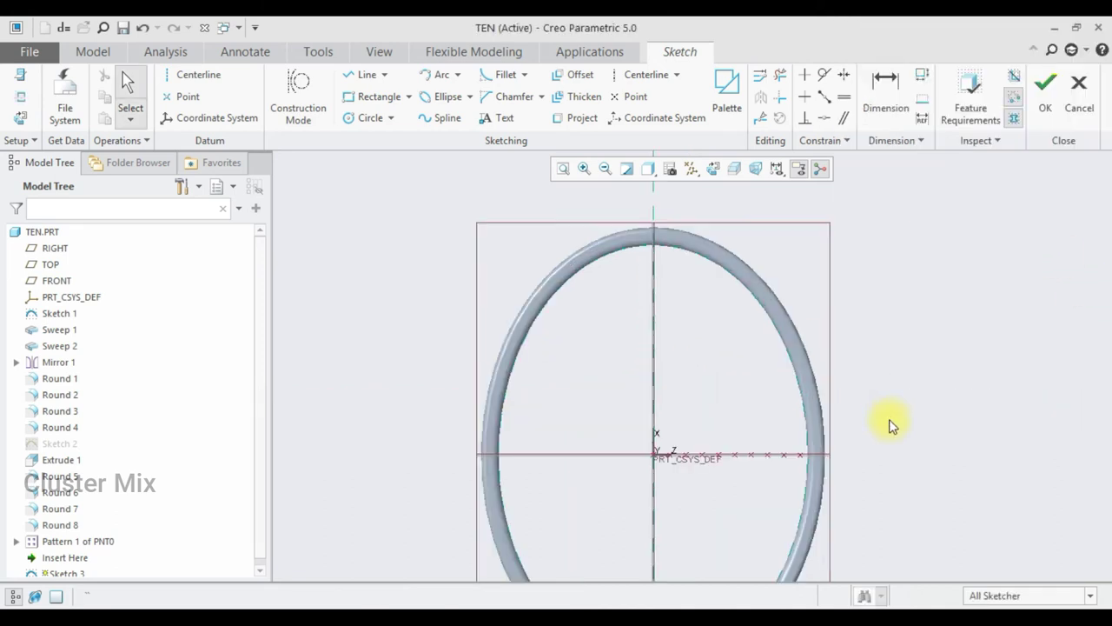
scroll(860, 365, "up", 4)
scroll(820, 390, "down", 3)
scroll(835, 357, "down", 2)
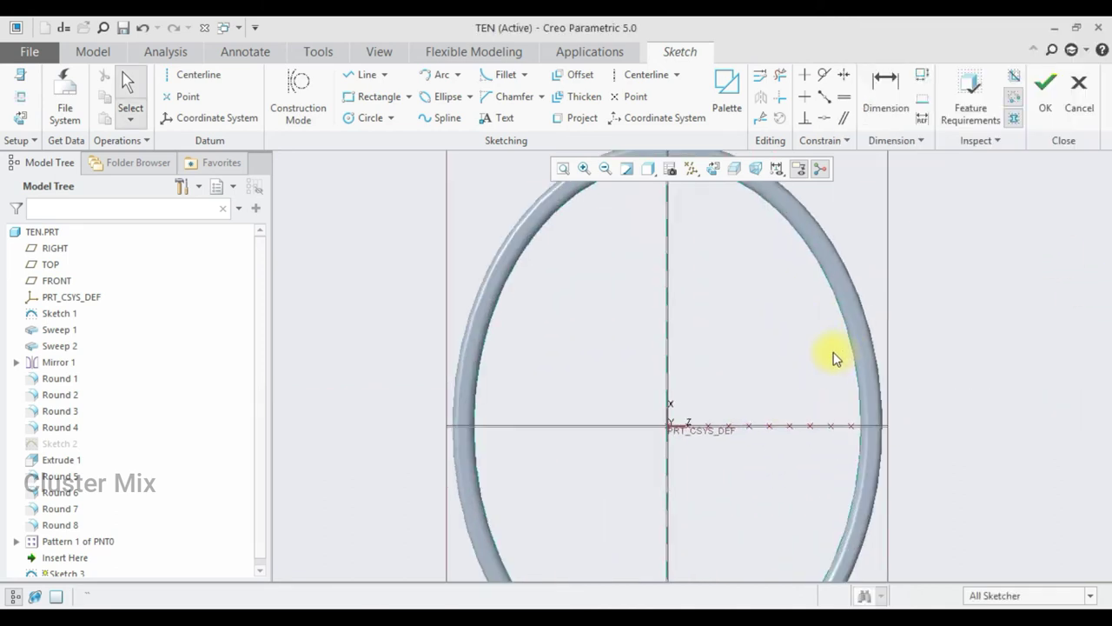
Draw the first three vertical string lines from the axis points up to the inner frame
left_click(361, 75)
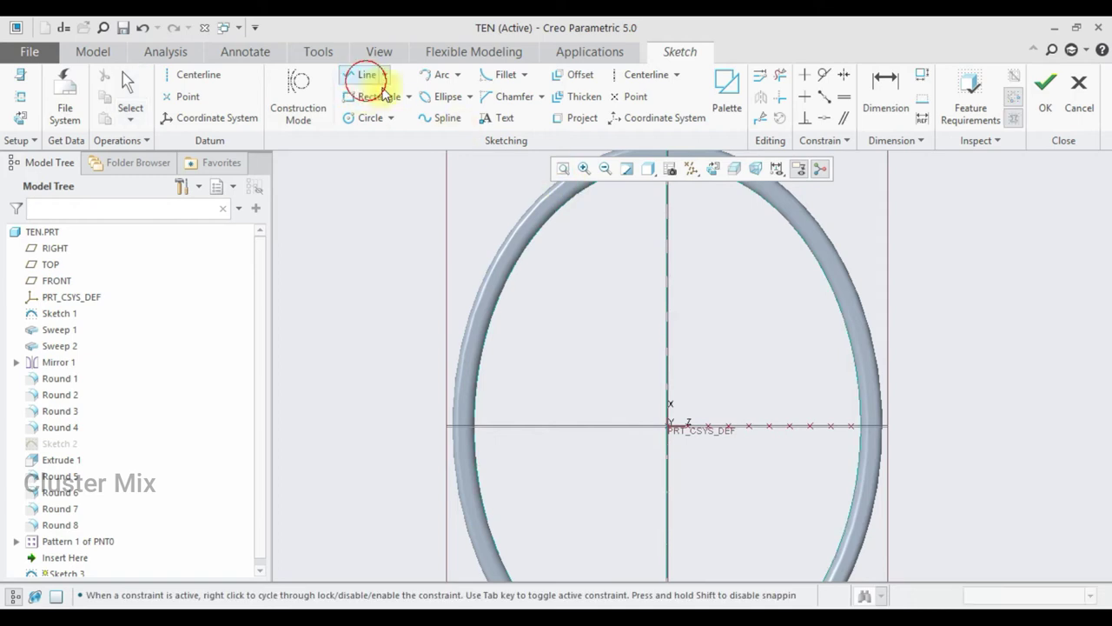
left_click(685, 427)
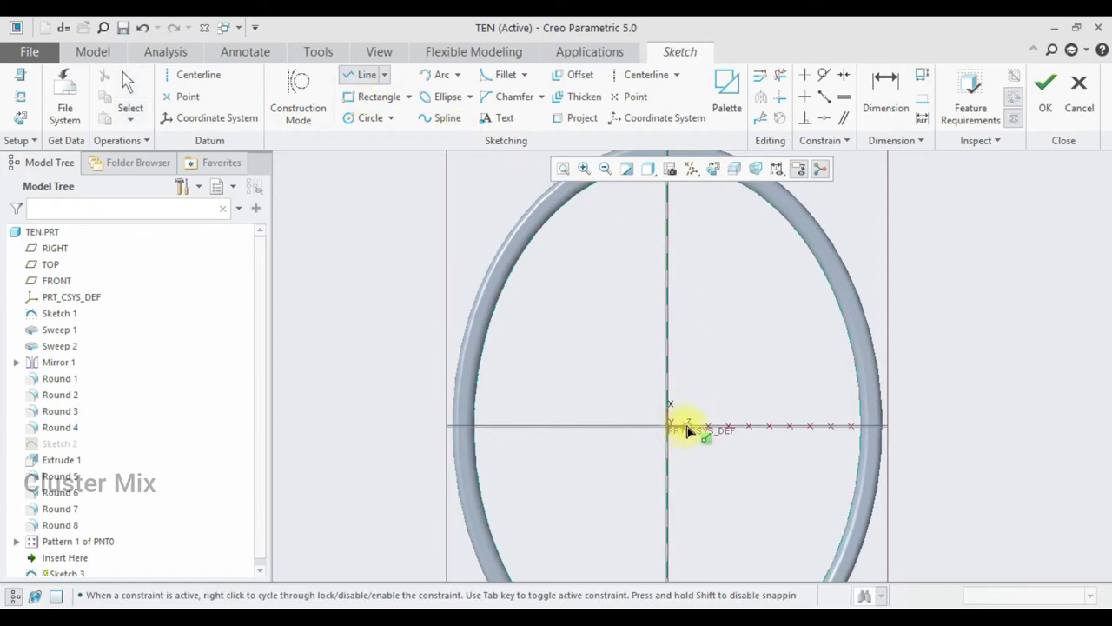
scroll(701, 265, "up", 3)
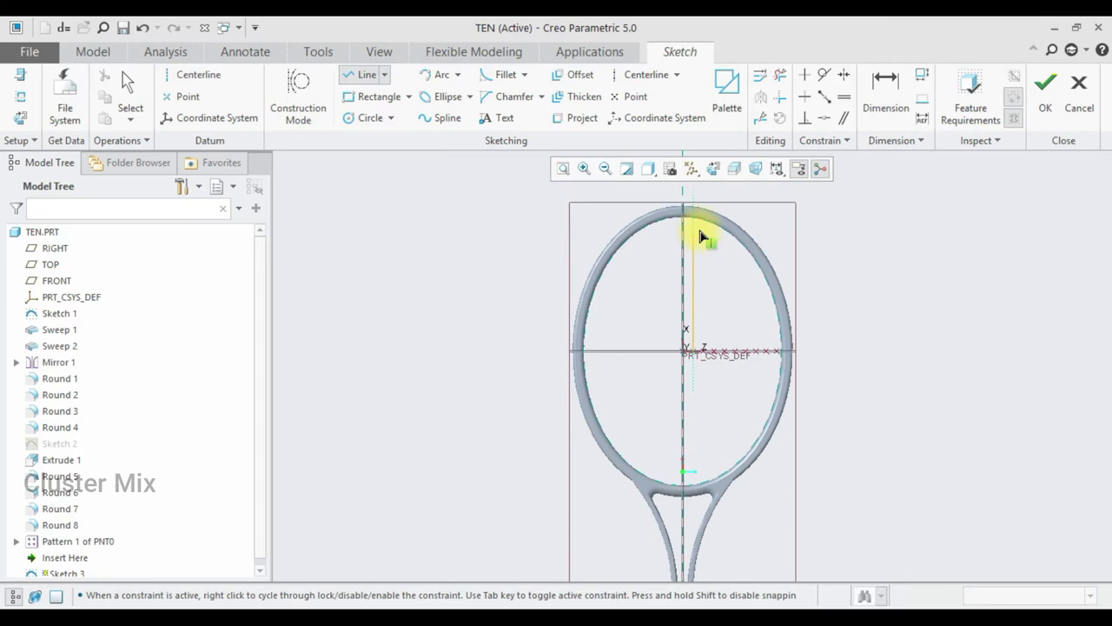
scroll(709, 348, "down", 3)
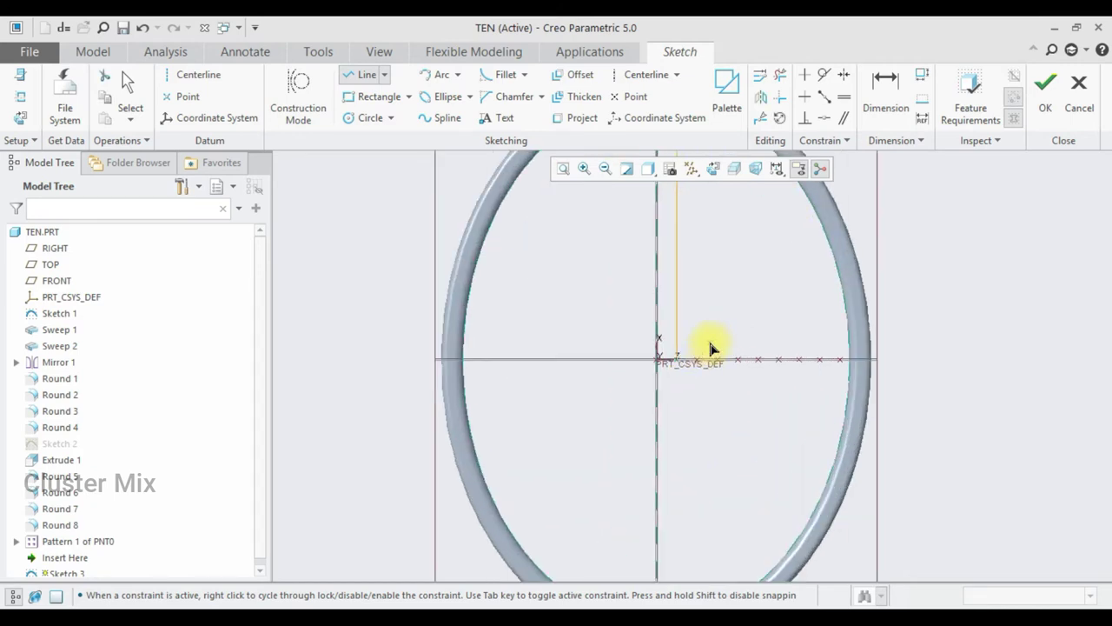
scroll(702, 365, "up", 3)
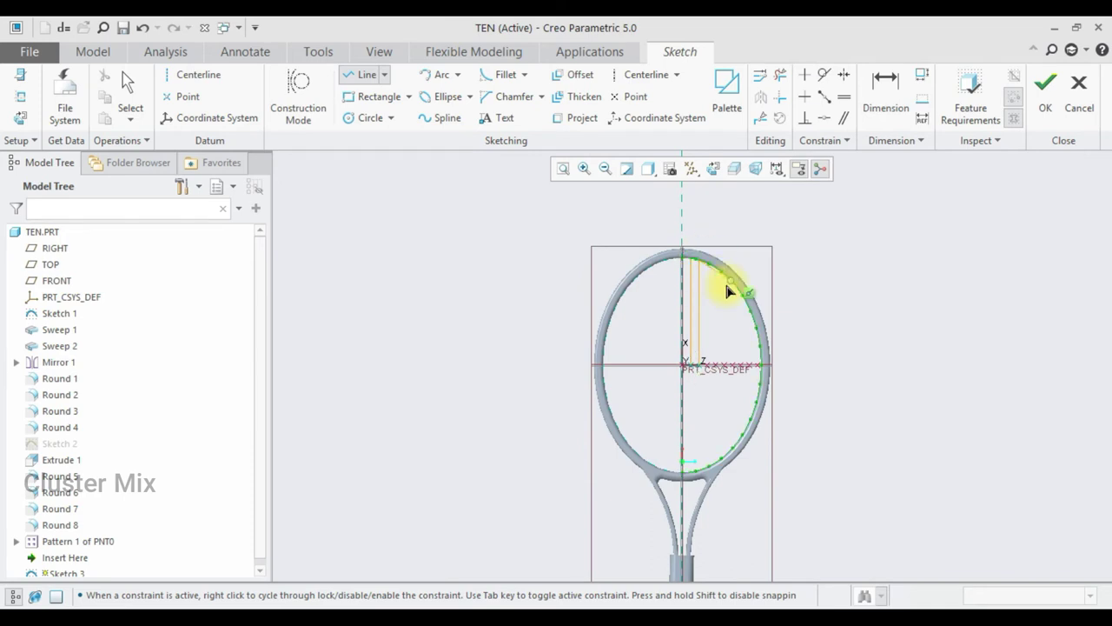
scroll(703, 352, "down", 3)
left_click(710, 380)
left_click(716, 184)
middle_click(722, 295)
left_click(727, 382)
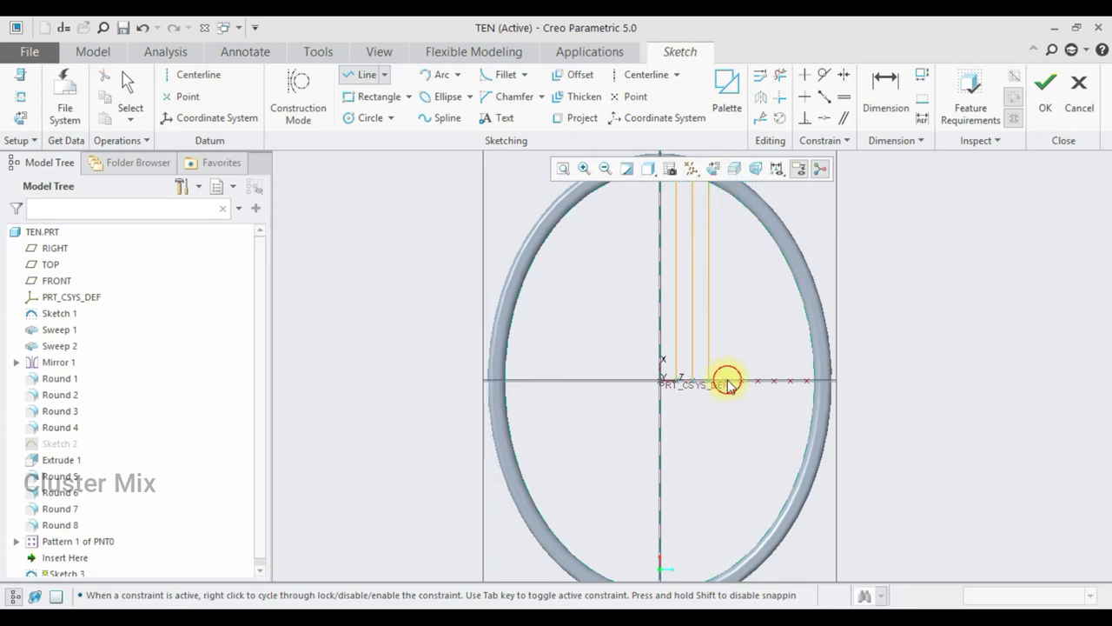
left_click(726, 181)
middle_click(754, 296)
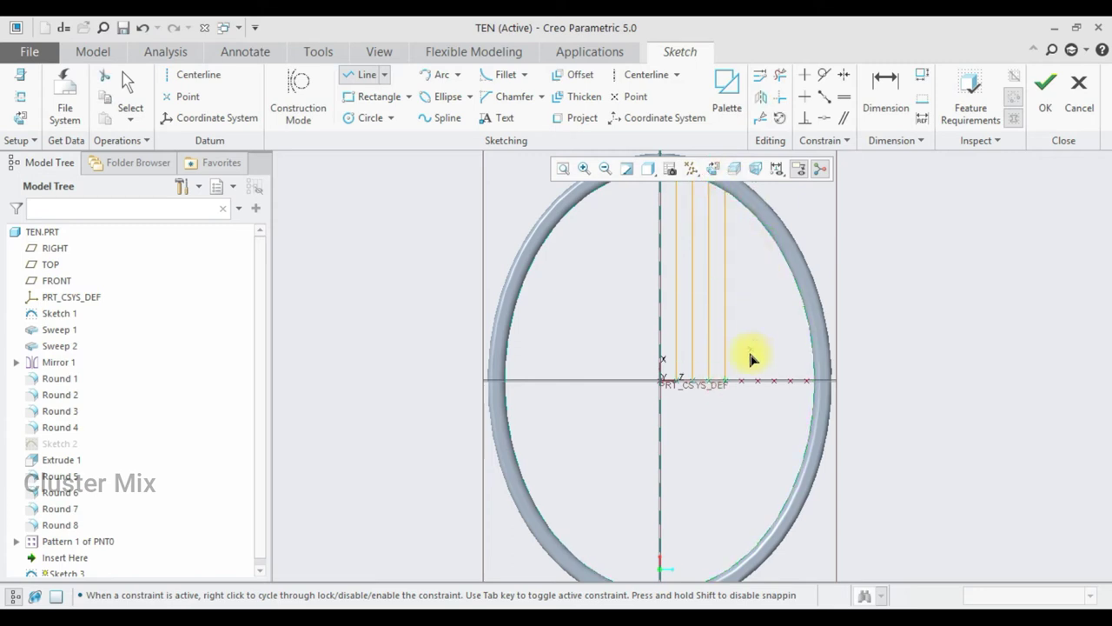
left_click(742, 380)
left_click(743, 205)
middle_click(762, 352)
Draw the remaining vertical string lines up to the frame and finish Sketch 3
left_click(757, 380)
left_click(758, 218)
middle_click(781, 284)
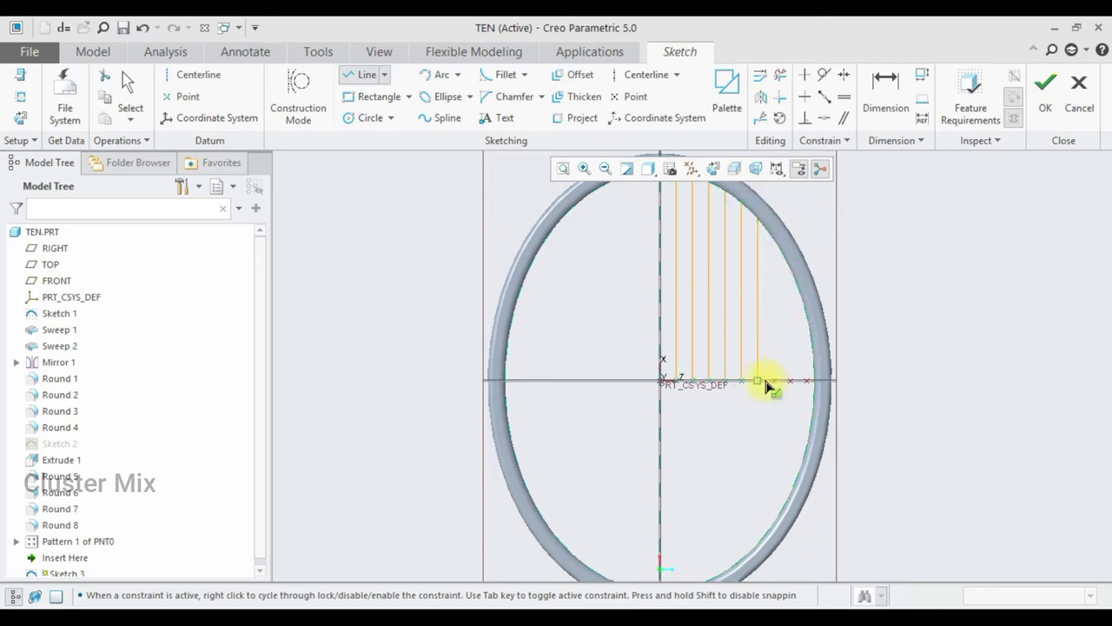
left_click(773, 380)
left_click(771, 227)
middle_click(779, 244)
left_click(790, 380)
left_click(790, 273)
middle_click(784, 261)
left_click(806, 379)
left_click(807, 316)
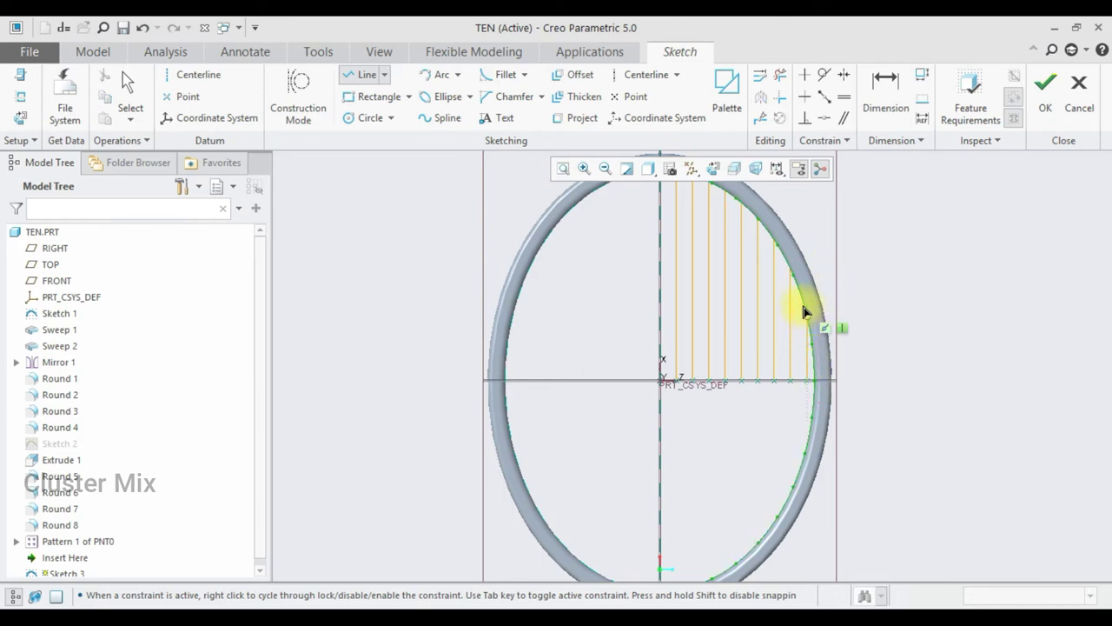
middle_click(805, 312)
middle_click(873, 304)
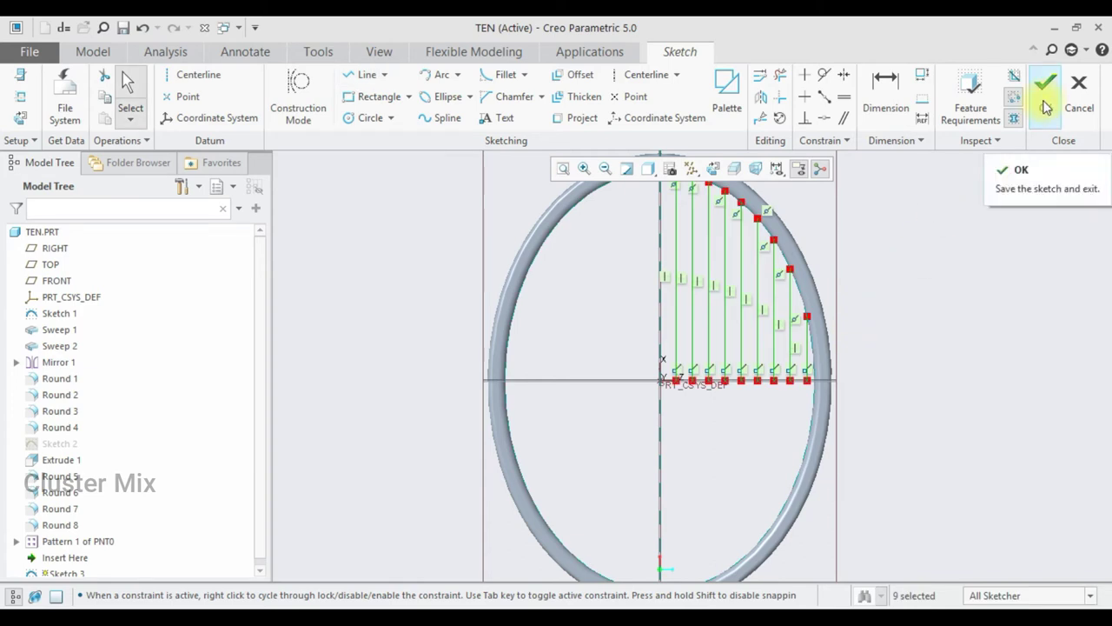
left_click(1046, 106)
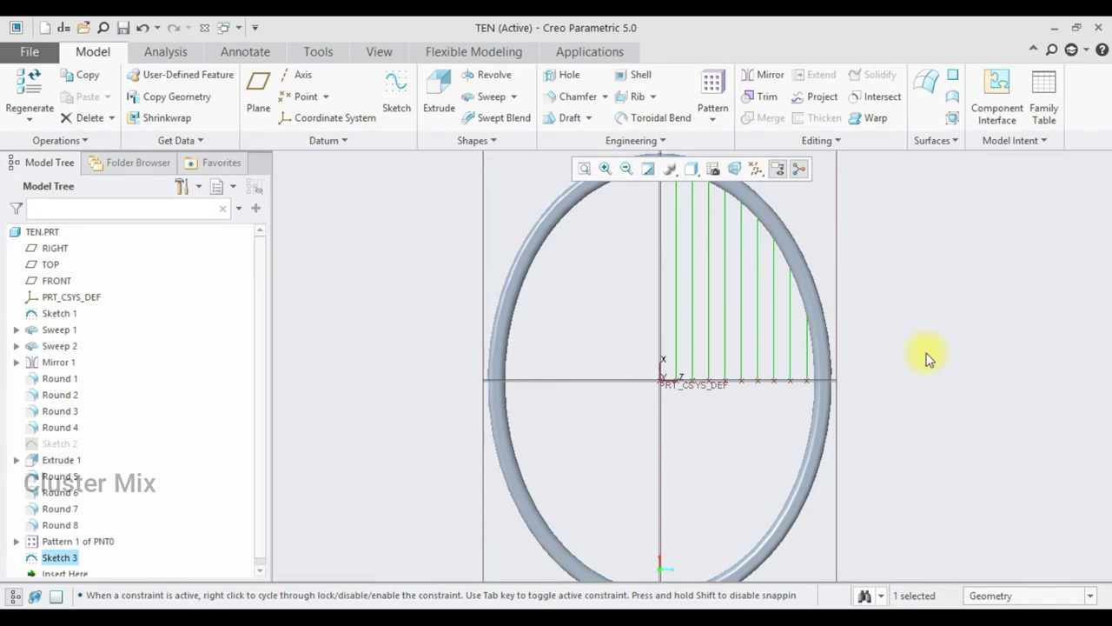
Start a sweep with all nine vertical string lines as trajectory chains and enter its section sketch
left_click(488, 97)
scroll(799, 318, "down", 4)
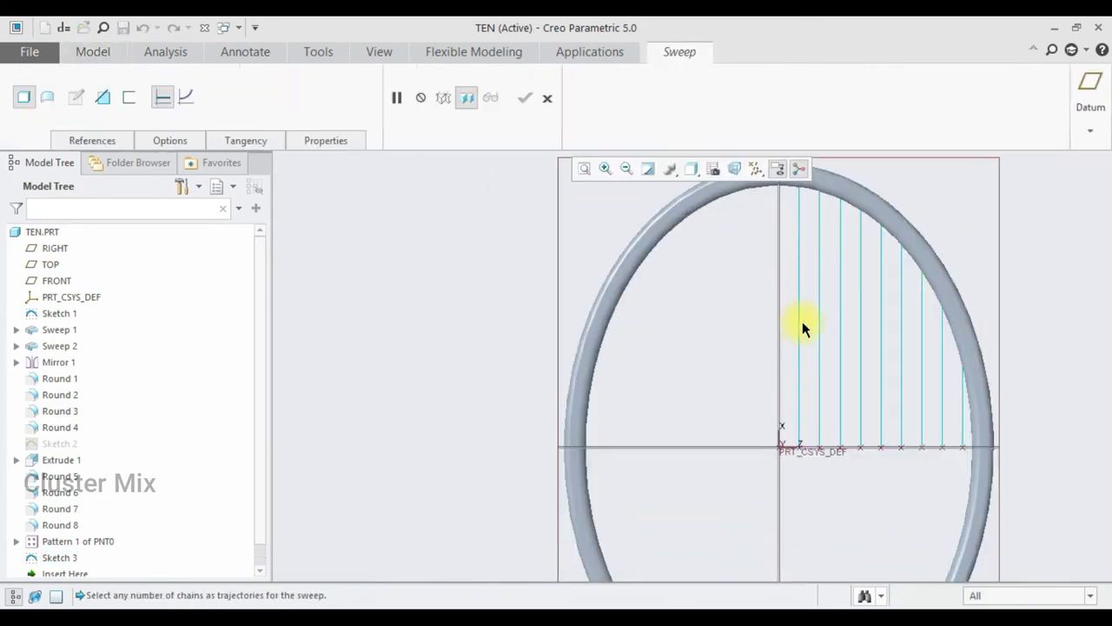
left_click(799, 337)
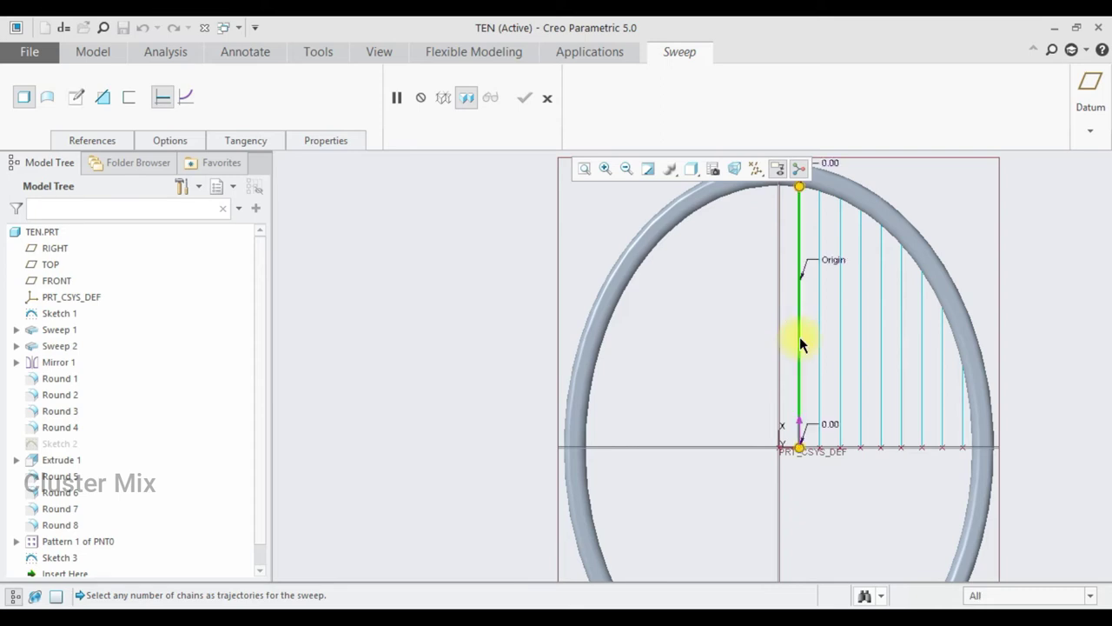
left_click(820, 341, "ctrl")
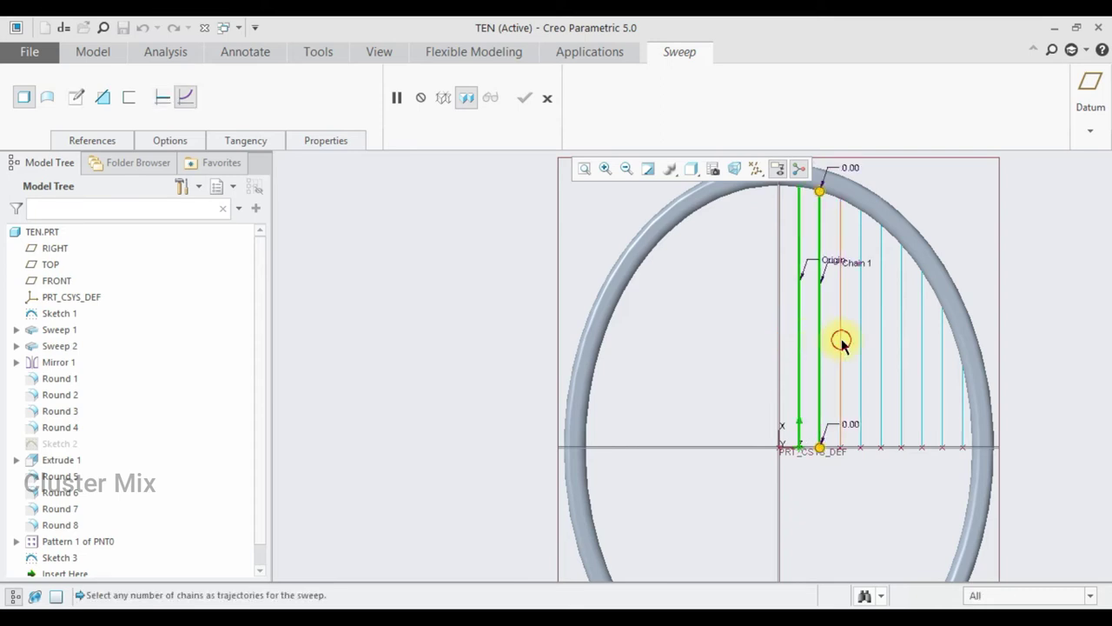
left_click(840, 344, "ctrl")
left_click(861, 350, "ctrl")
left_click(881, 356, "ctrl")
left_click(901, 356, "ctrl")
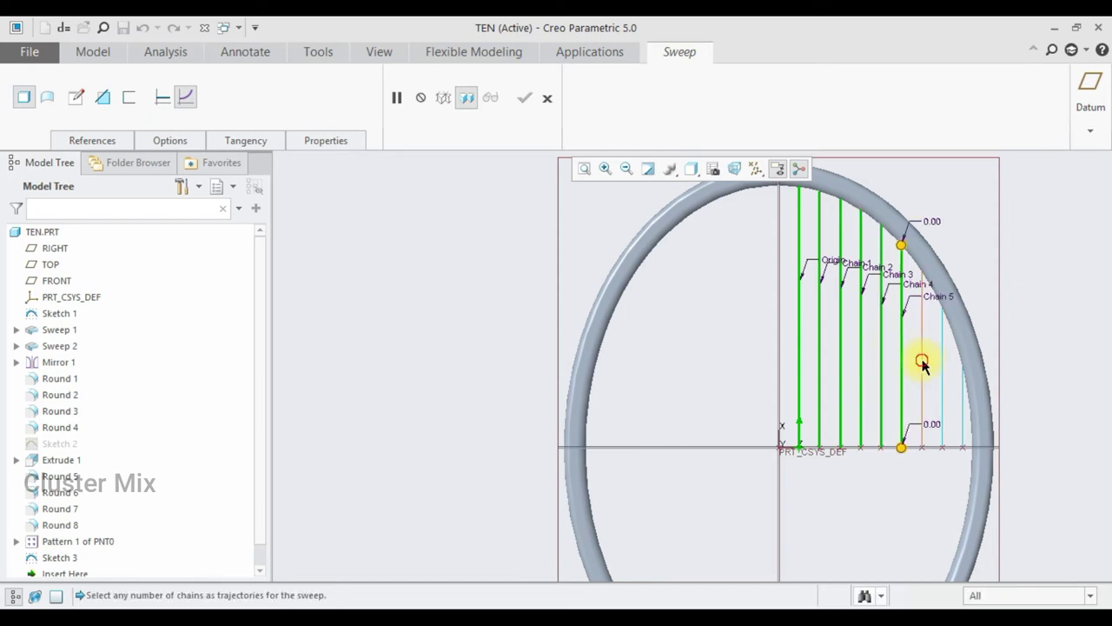
left_click(922, 361, "ctrl")
left_click(943, 374, "ctrl")
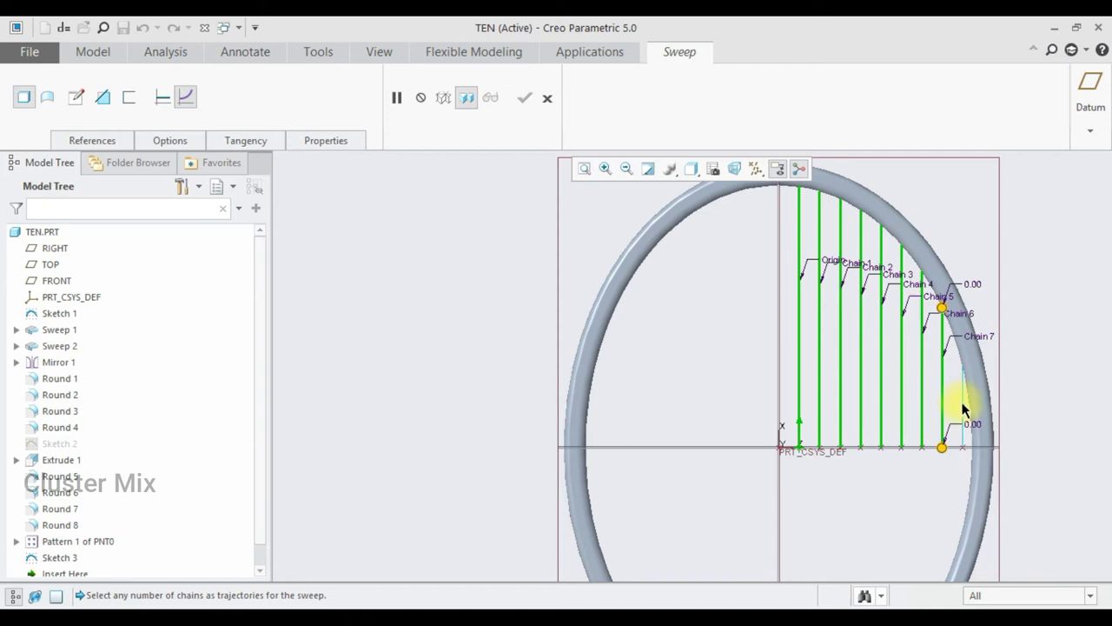
left_click(964, 402, "ctrl")
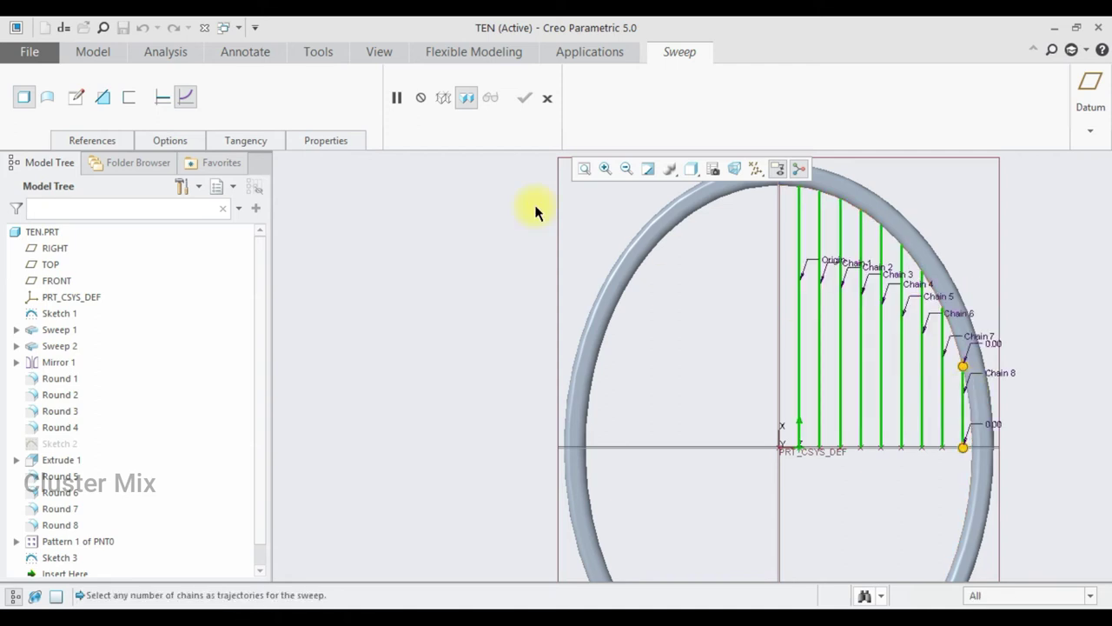
left_click(78, 99)
left_click(21, 117)
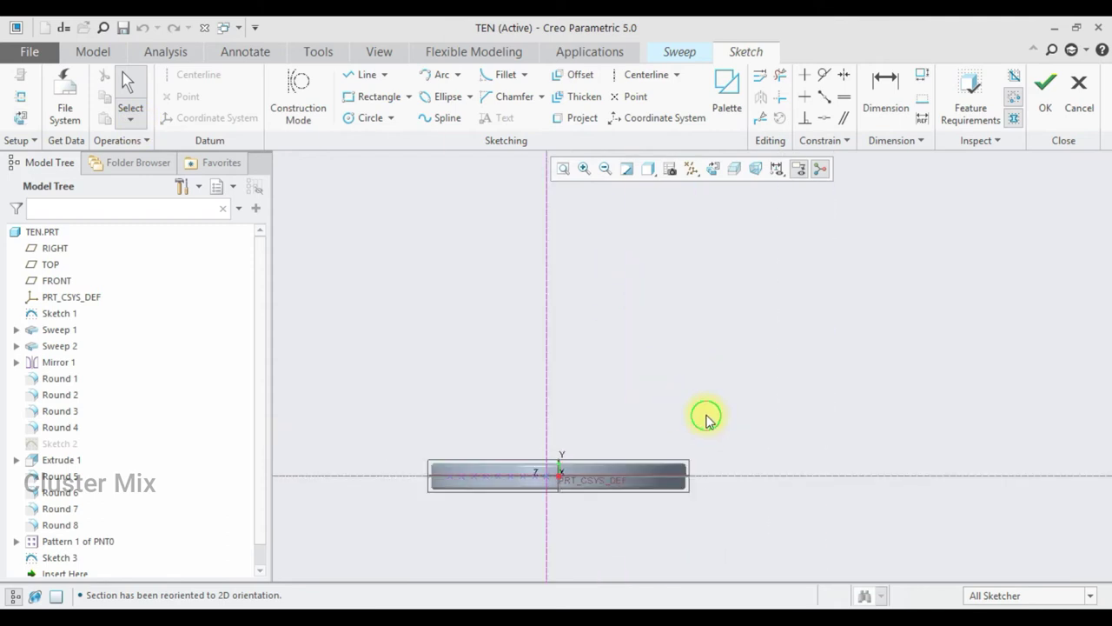
Draw a circle at the origin and set its diameter to 2.50
key("ctrl+d")
mouse_move(540, 470)
middle_mouse_down()
mouse_move(568, 459)
mouse_move(573, 414)
mouse_move(608, 449)
mouse_move(614, 474)
mouse_move(599, 505)
middle_mouse_up()
scroll(598, 506, "up", 3)
scroll(608, 469, "down", 4)
scroll(609, 445, "down", 3)
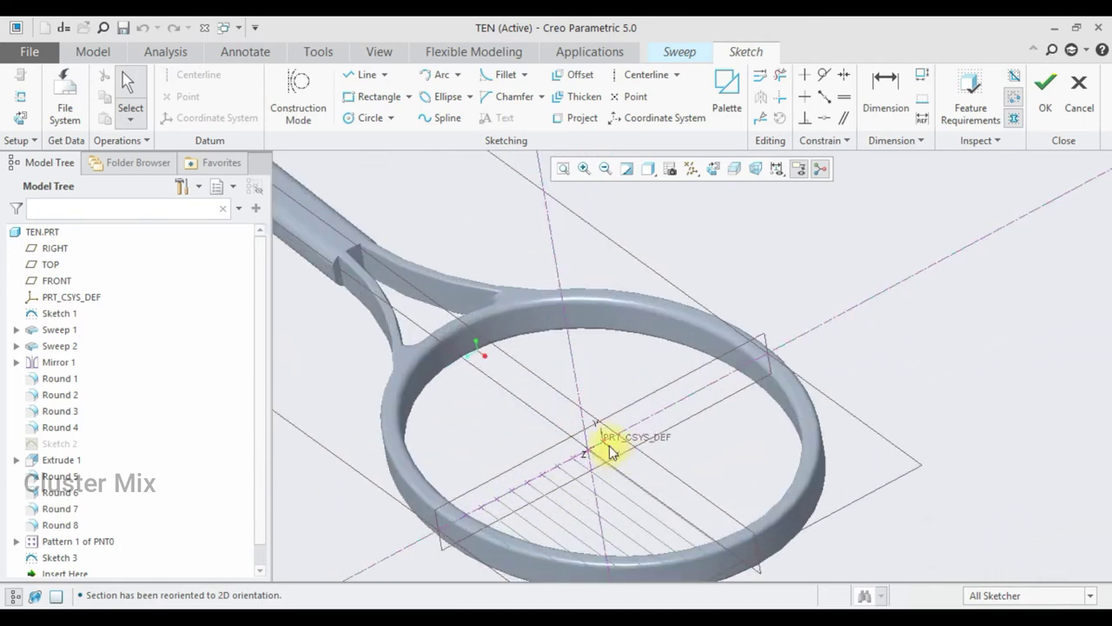
left_click(365, 121)
scroll(599, 465, "down", 3)
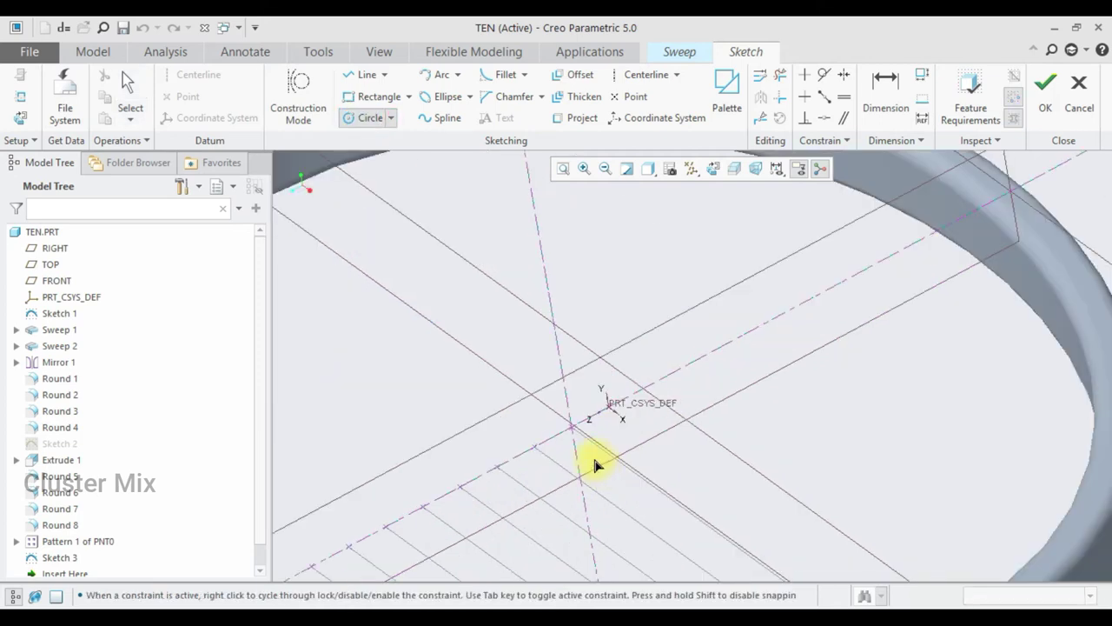
left_click(573, 425)
left_click(579, 419)
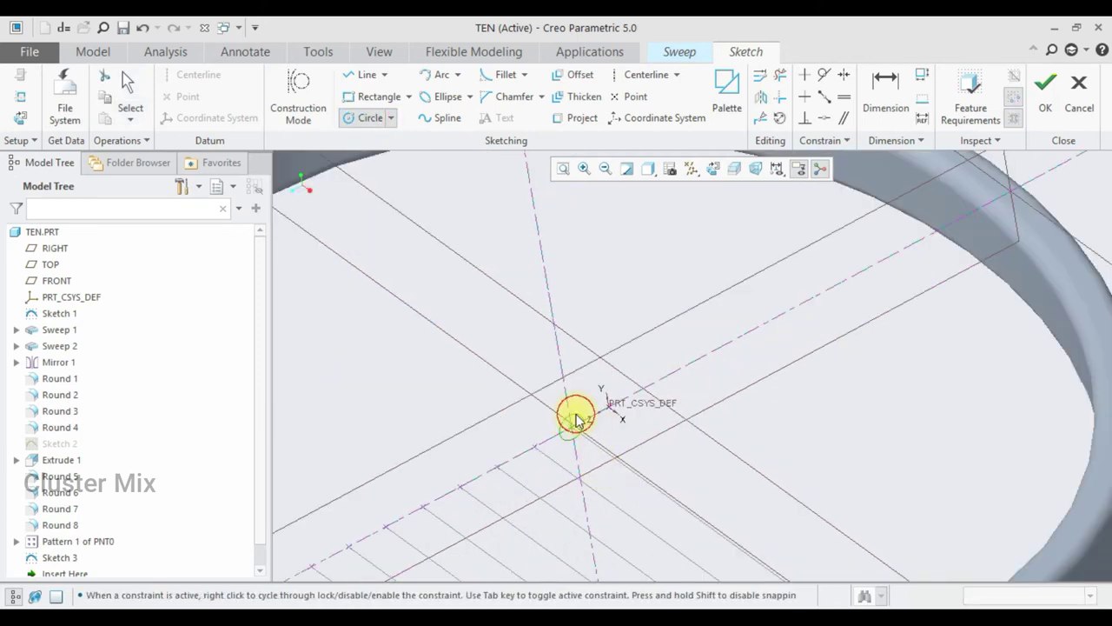
middle_click(582, 402)
double_click(534, 420)
type("2")
key("Return")
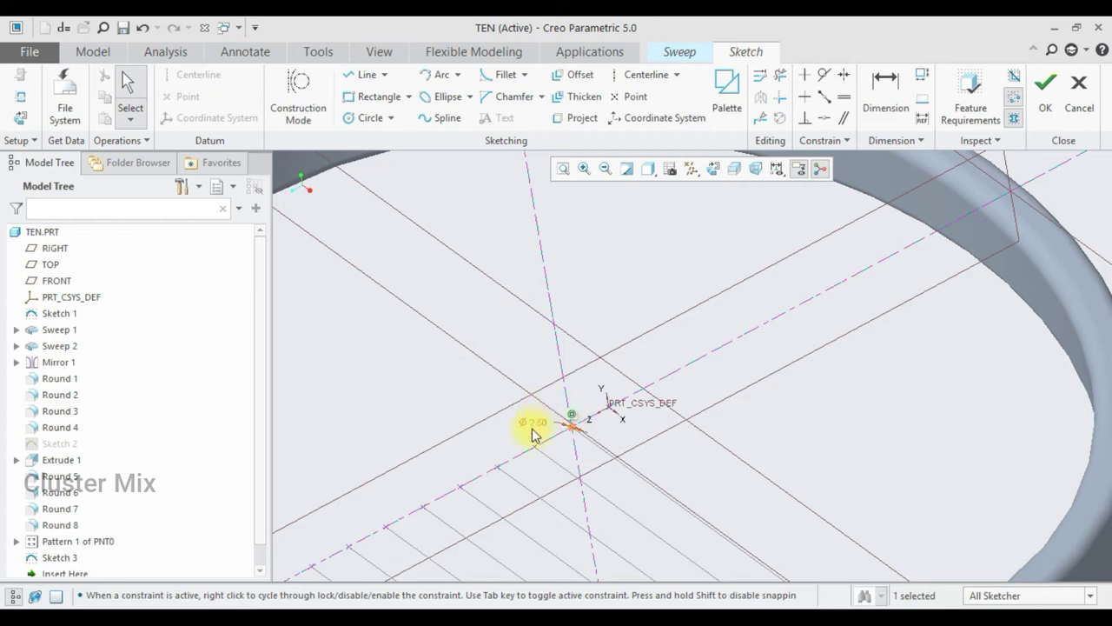
Add two more equal circles at the next string start points on the axis
left_click(370, 118)
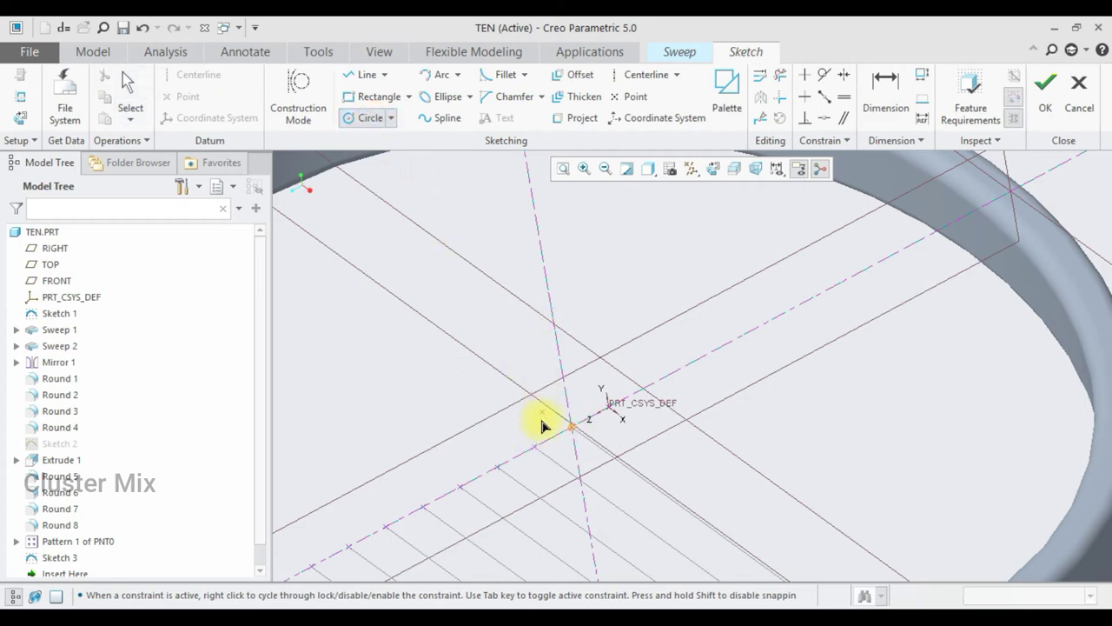
left_click(532, 446)
scroll(540, 447, "up", 4)
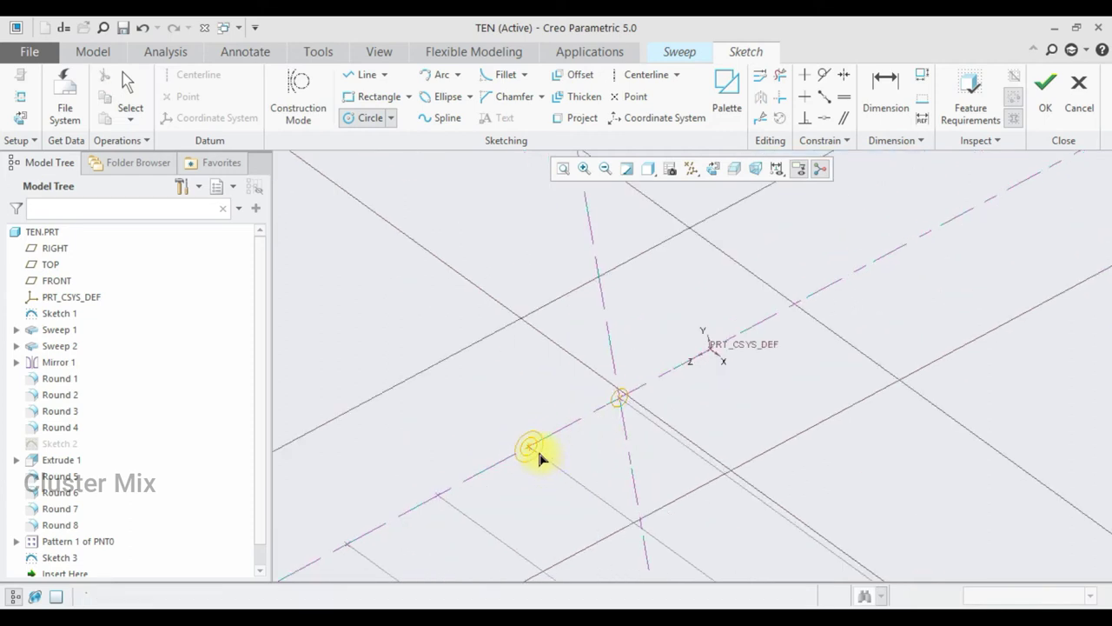
scroll(524, 447, "up", 3)
left_click(523, 457)
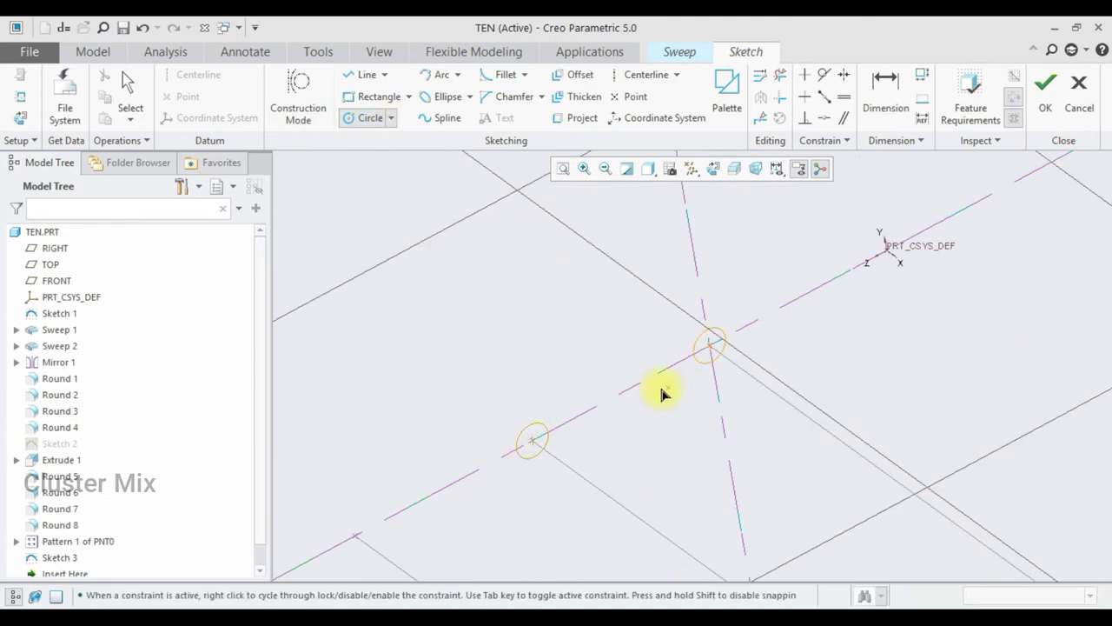
middle_click(640, 406)
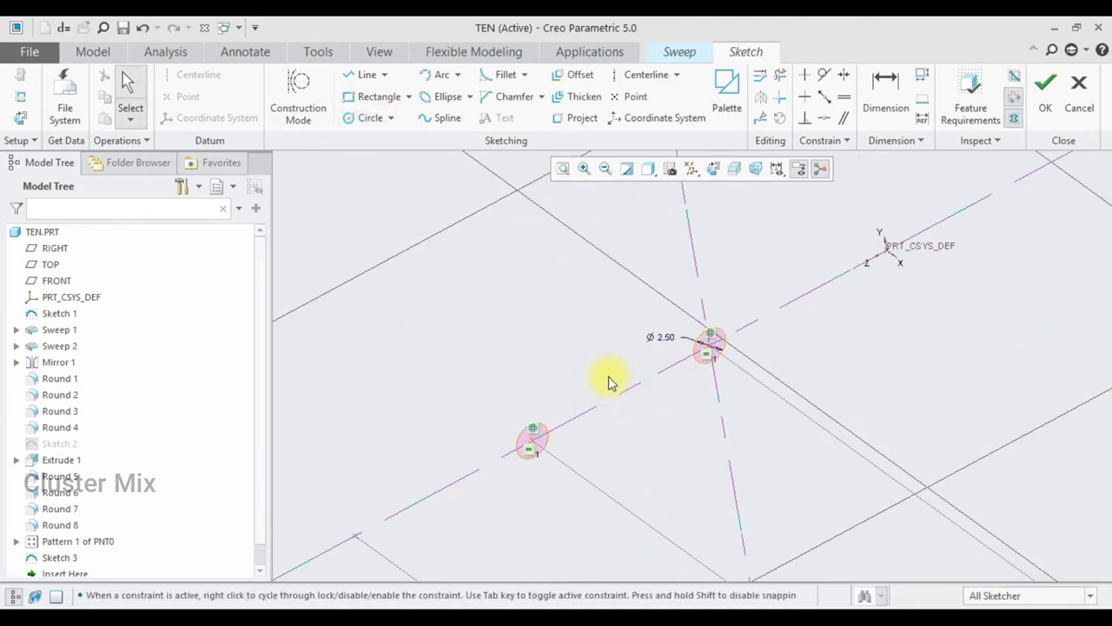
scroll(652, 323, "down", 3)
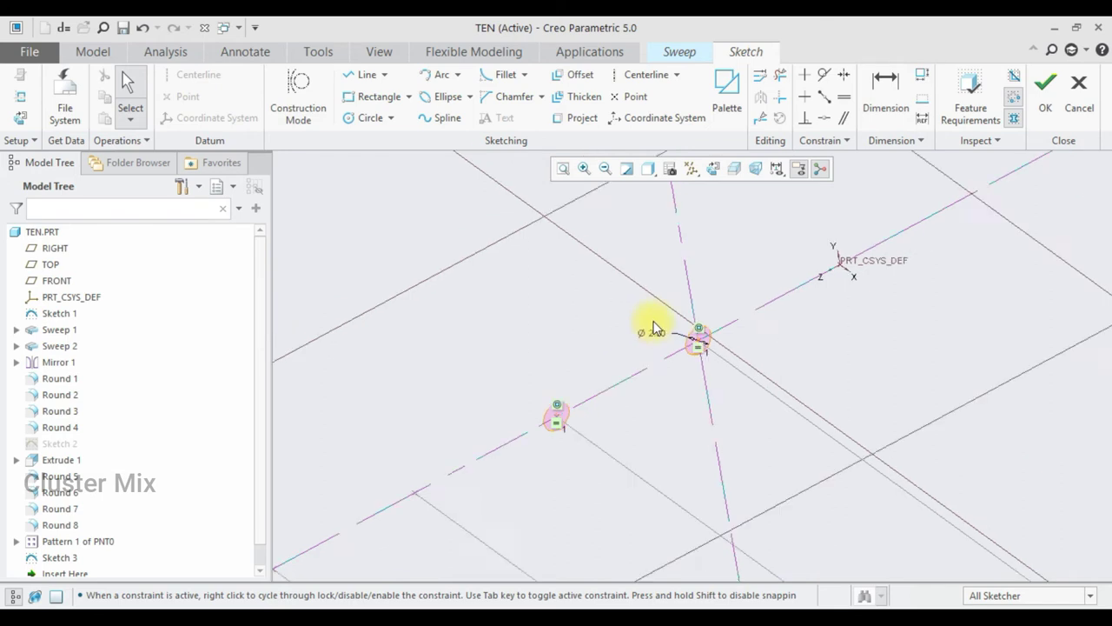
left_click(358, 119)
left_click(501, 431)
left_click(496, 427)
Add equal circles at the remaining string start points along the axis line
left_click(412, 477)
scroll(474, 392, "down", 3)
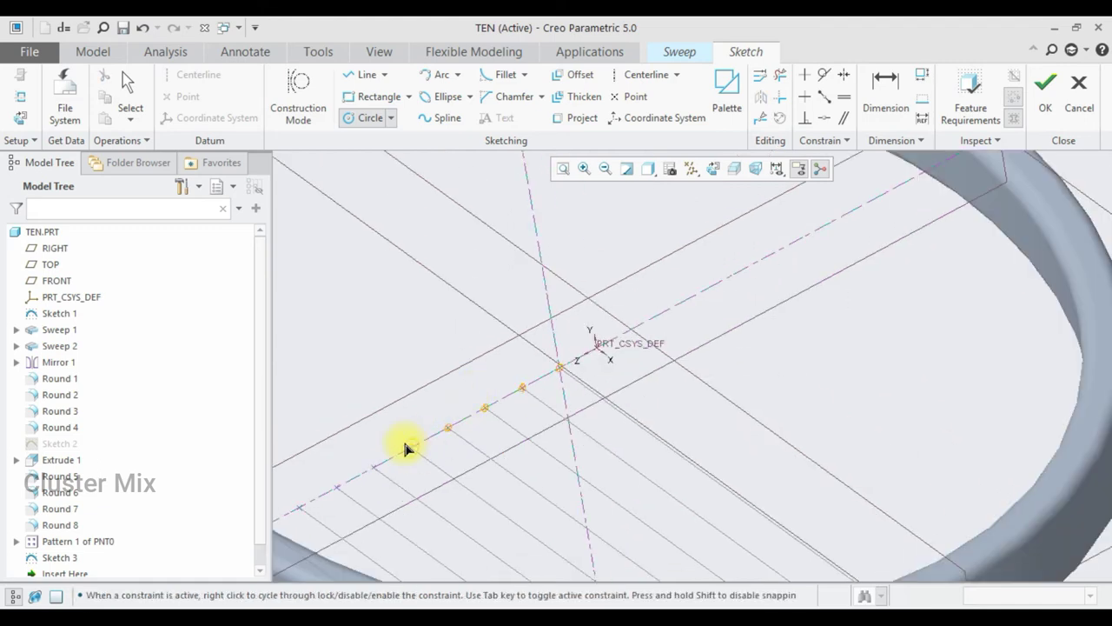
left_click(410, 452)
left_click(368, 468)
left_click(369, 474)
left_click(337, 492)
left_click(335, 492)
left_click(303, 506)
scroll(299, 508, "up", 3)
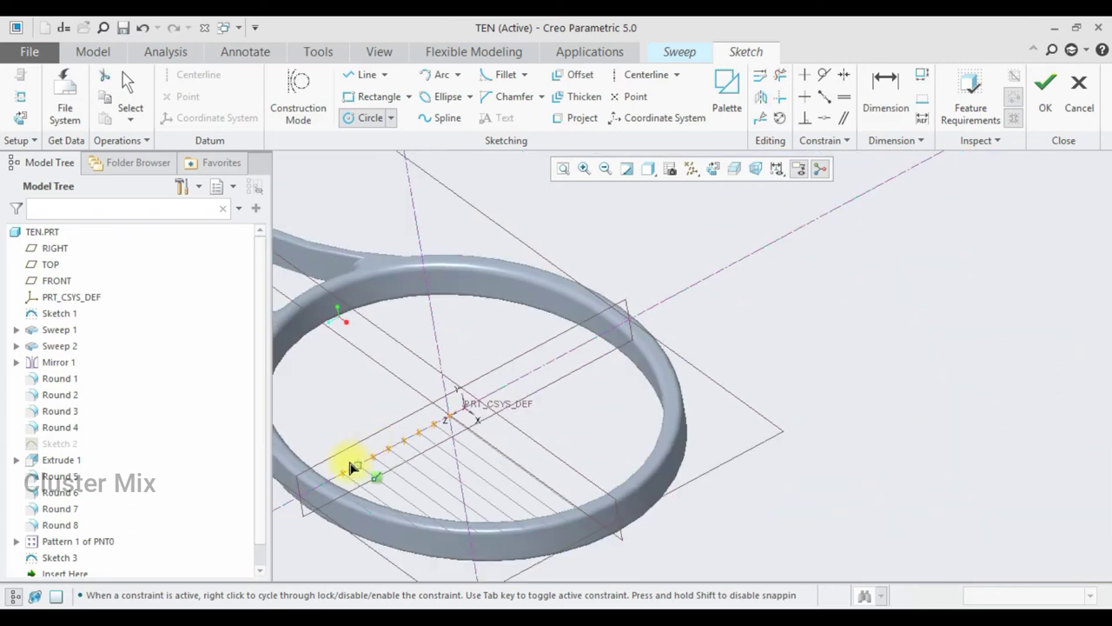
scroll(326, 483, "down", 3)
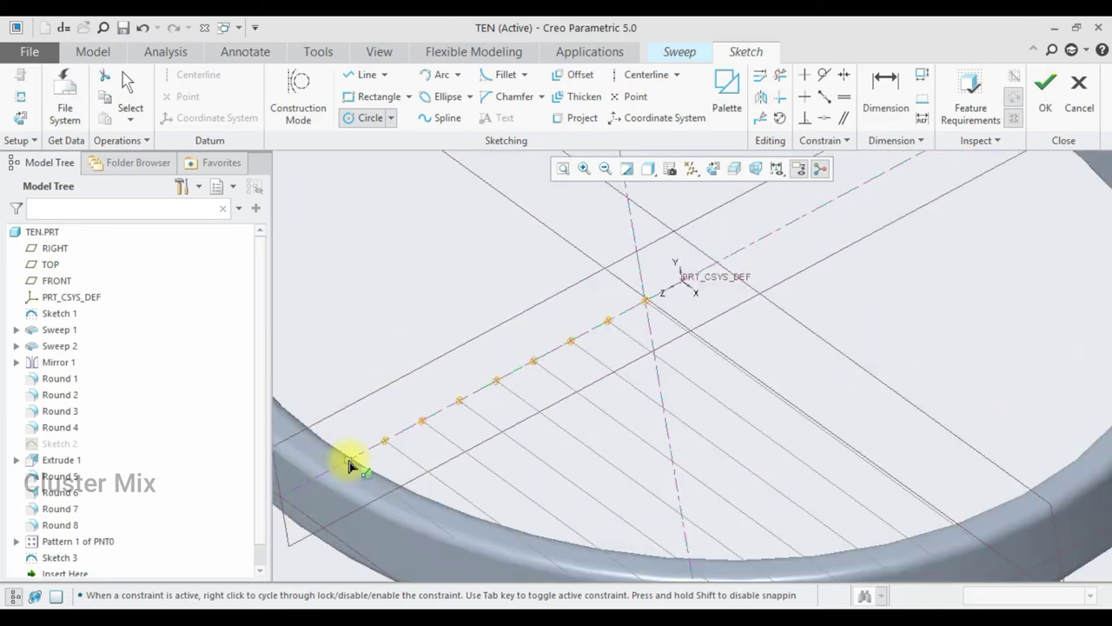
left_click(346, 469)
scroll(439, 425, "up", 3)
middle_click_drag(508, 430, 396, 454)
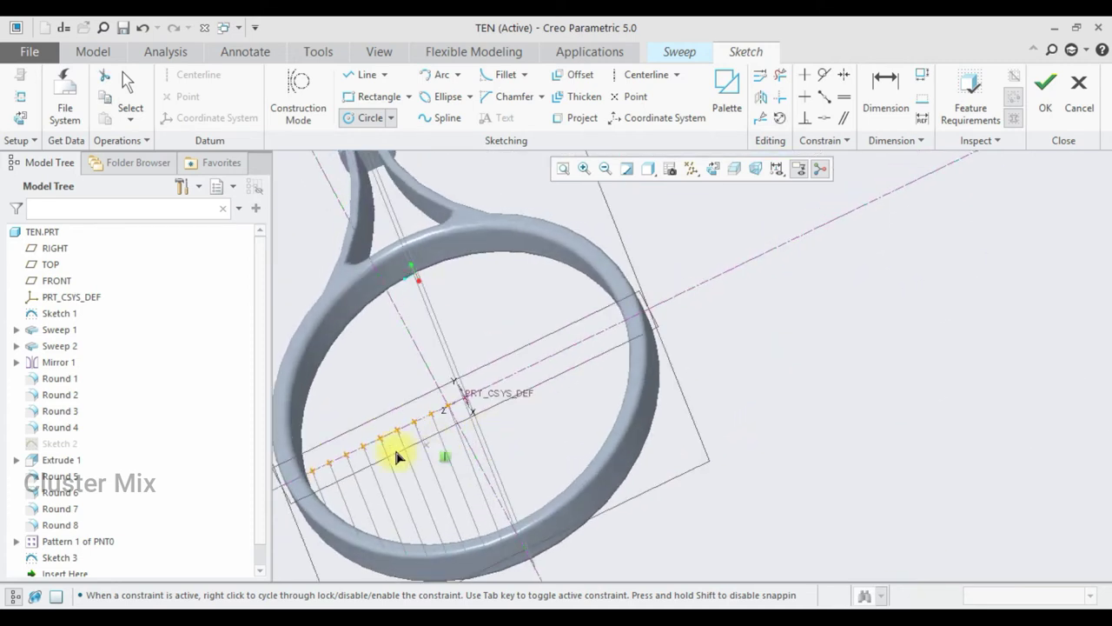
Finish the section sketch and complete the sweep into round string rods
left_click(1046, 84)
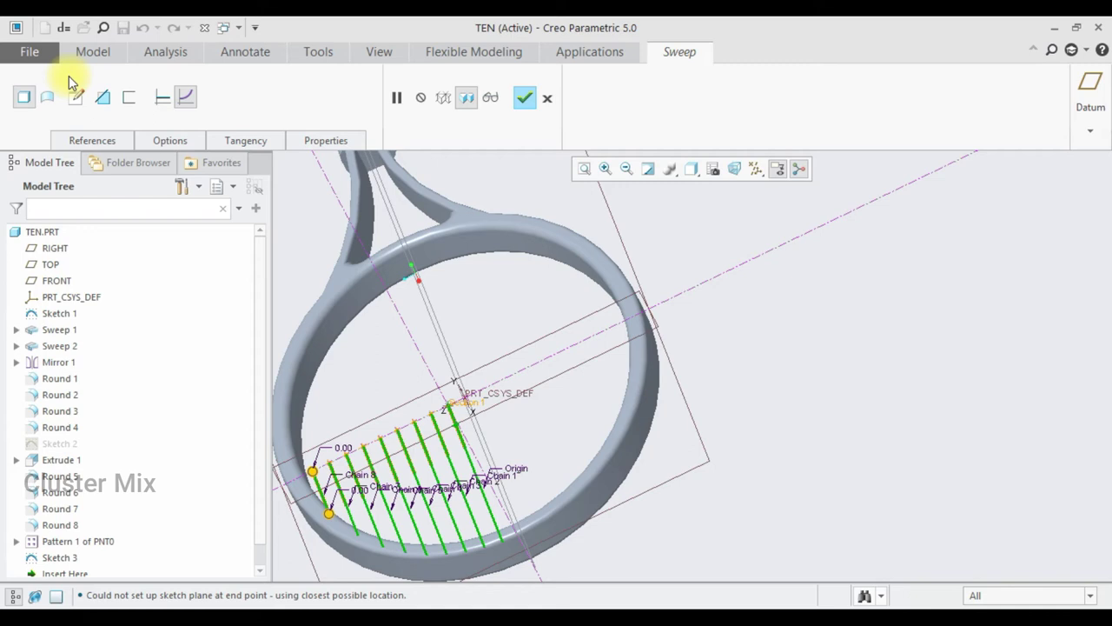
left_click(524, 97)
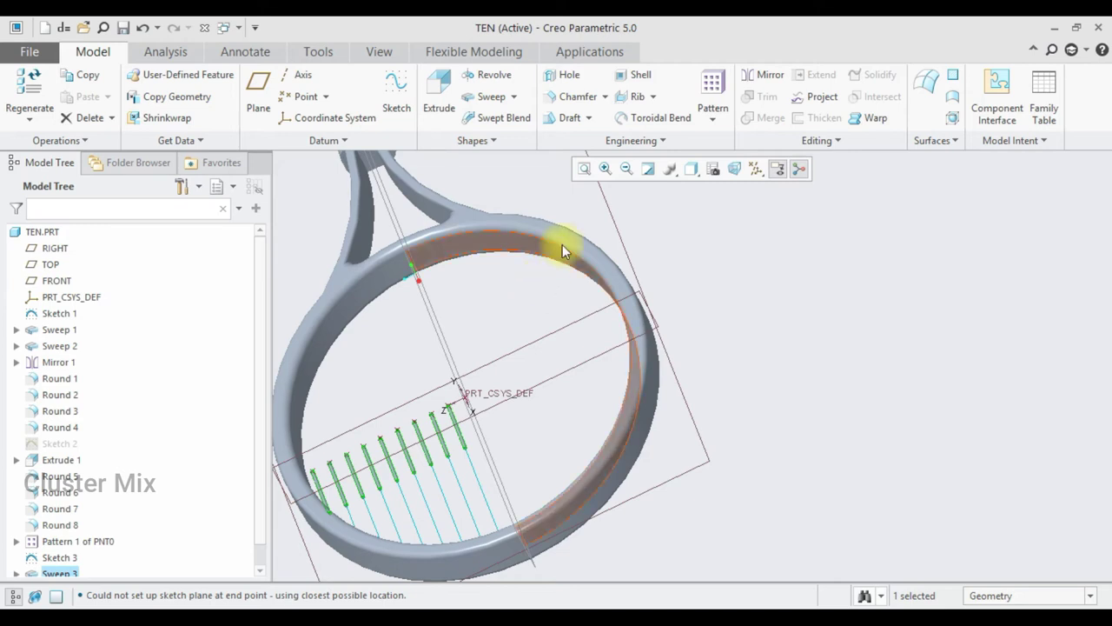
mouse_move(667, 416)
middle_mouse_down()
mouse_move(663, 343)
mouse_move(744, 377)
mouse_move(787, 318)
mouse_move(810, 315)
middle_mouse_up()
mouse_move(677, 312)
middle_mouse_down()
mouse_move(616, 318)
mouse_move(368, 280)
middle_mouse_up()
Redefine Sweep 3, confirming its sketch placement point is the Origin
right_click(73, 575)
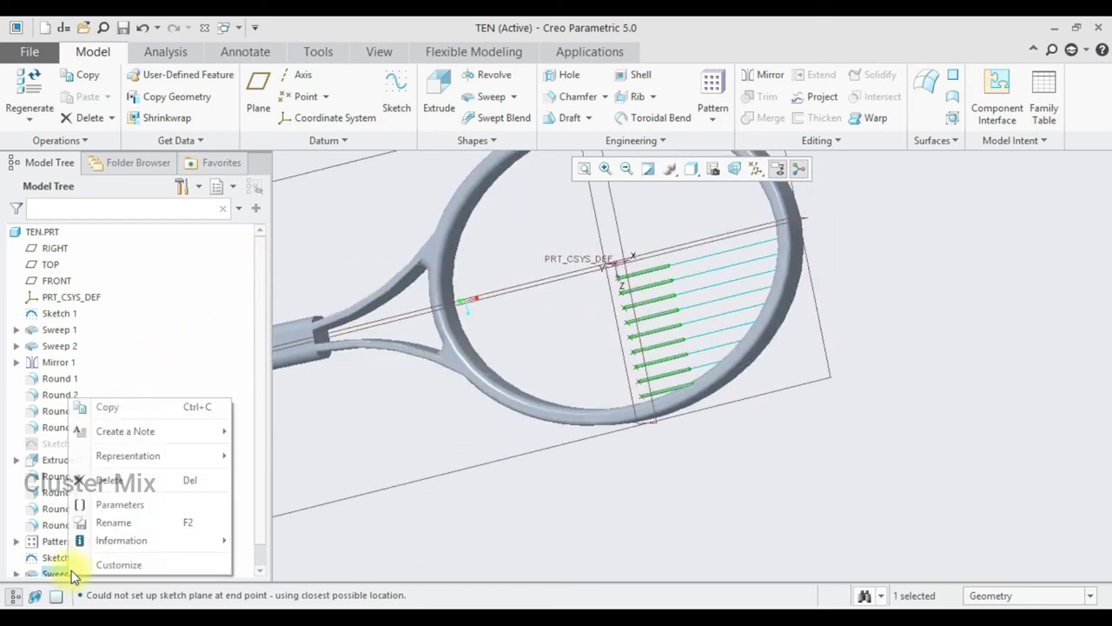
left_click(92, 319)
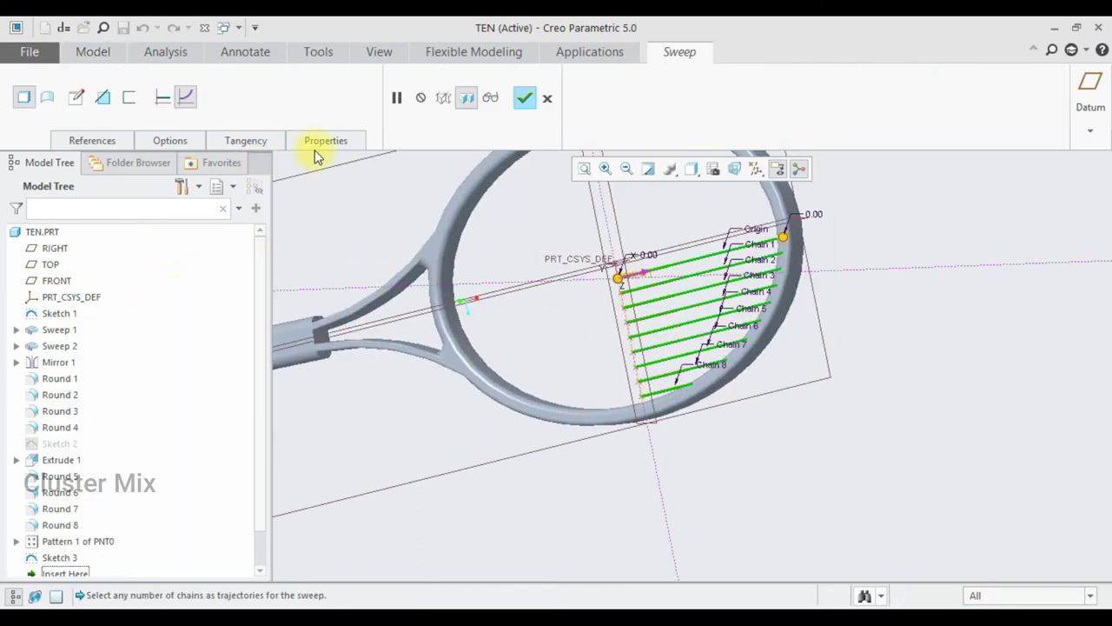
left_click(170, 142)
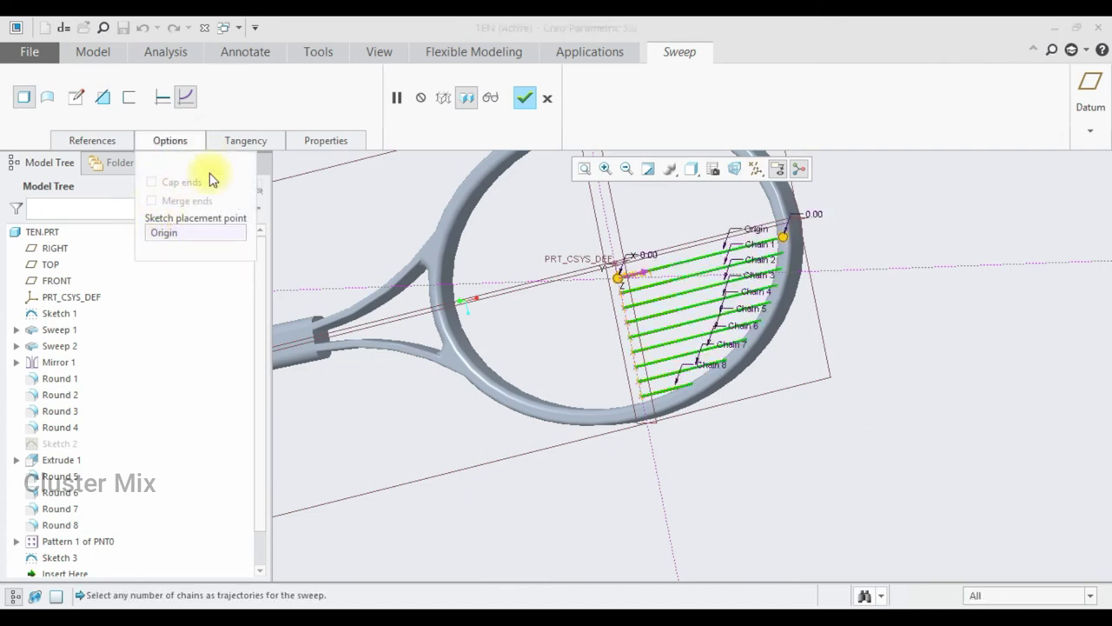
left_click(524, 98)
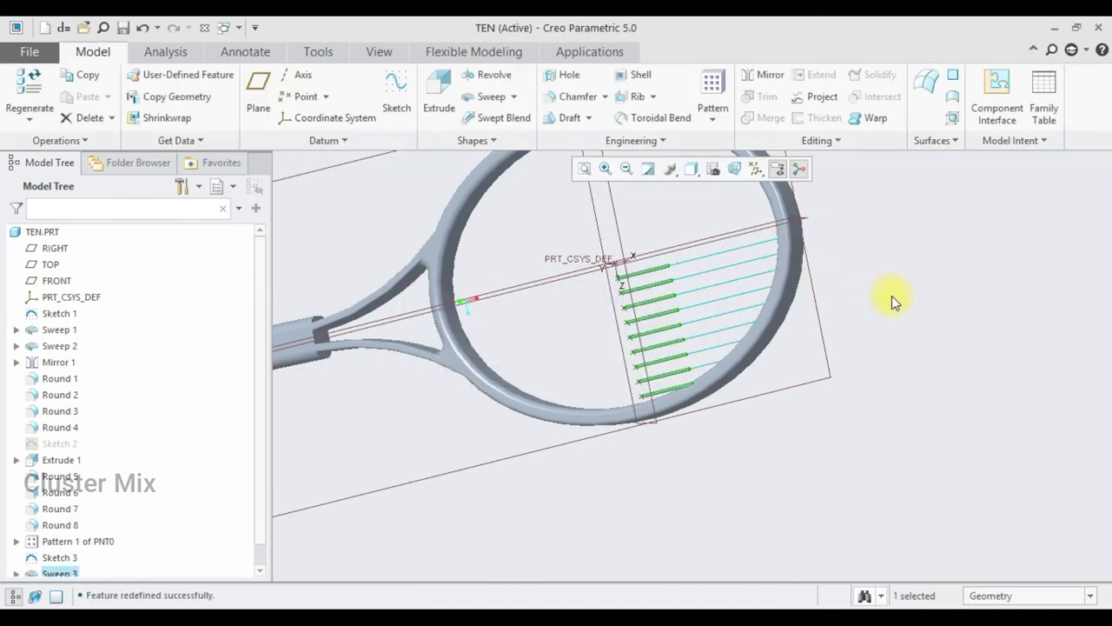
middle_click_drag(888, 340, 684, 398)
mouse_move(703, 350)
middle_mouse_down()
mouse_move(752, 281)
mouse_move(738, 347)
mouse_move(722, 266)
mouse_move(616, 303)
mouse_move(595, 342)
middle_mouse_up()
scroll(702, 266, "down", 3)
scroll(543, 404, "down", 5)
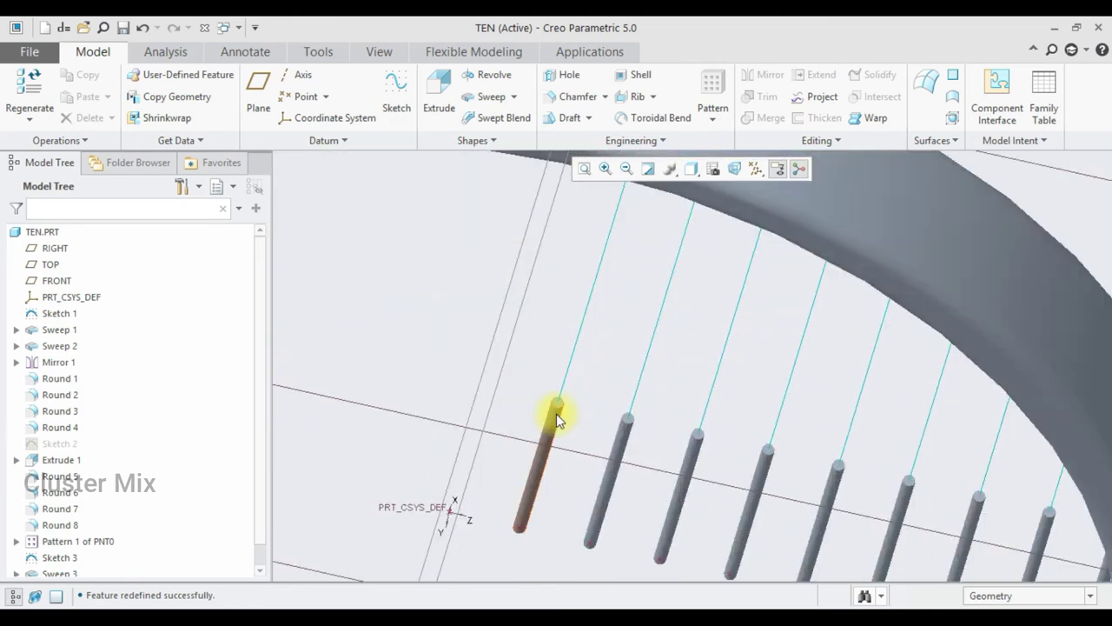
Start a new sketch from the selected Sweep 3 string rods in the default view
left_click(558, 404)
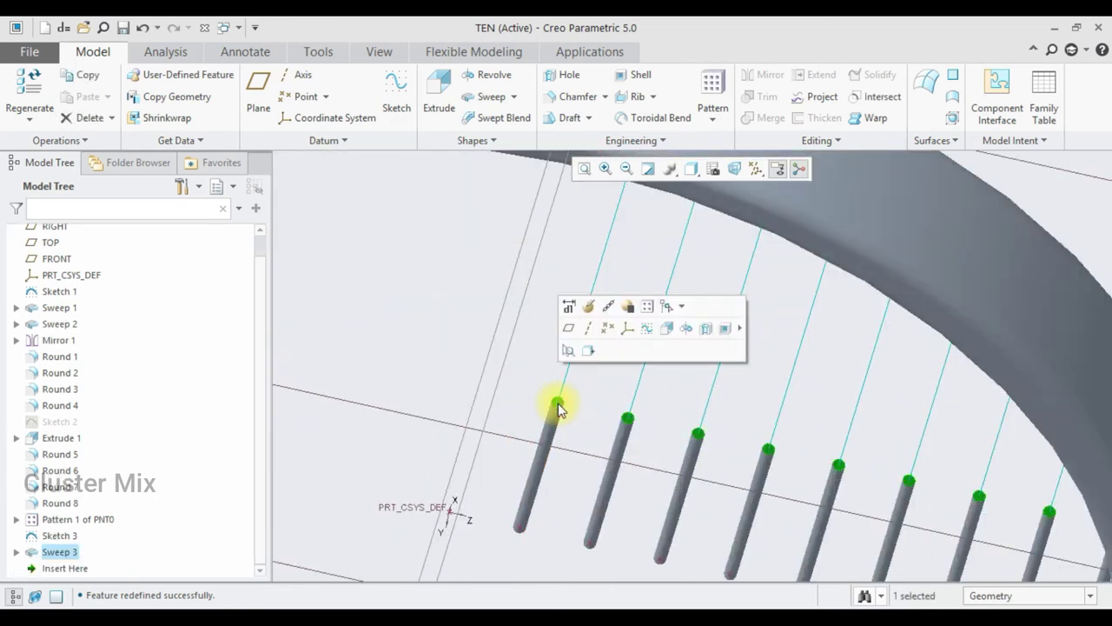
left_click(647, 330)
left_click(19, 116)
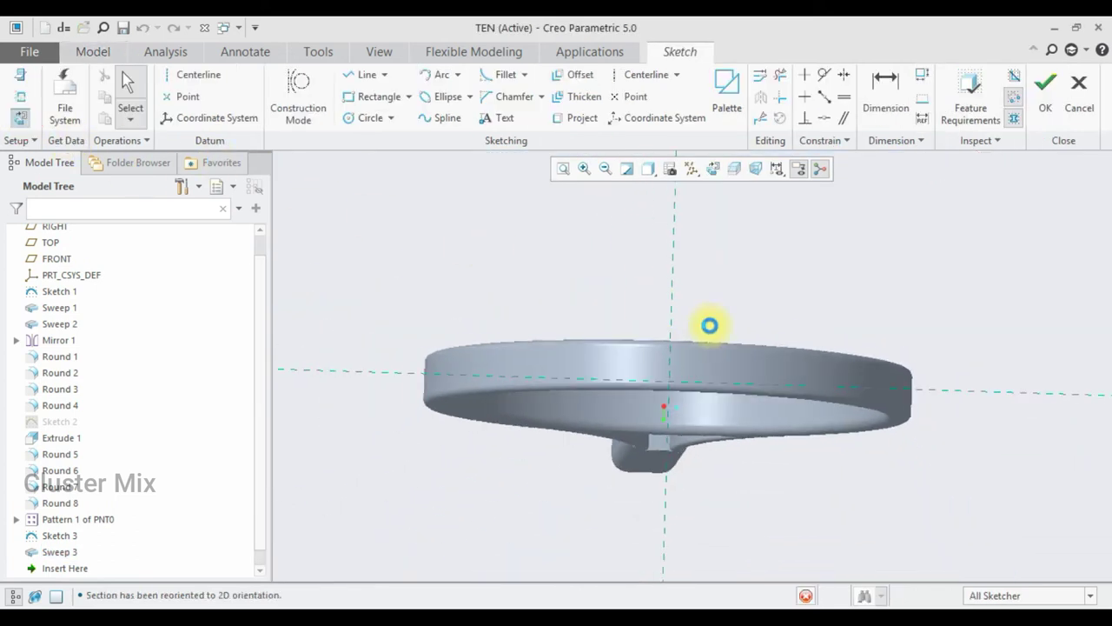
key("ctrl+d")
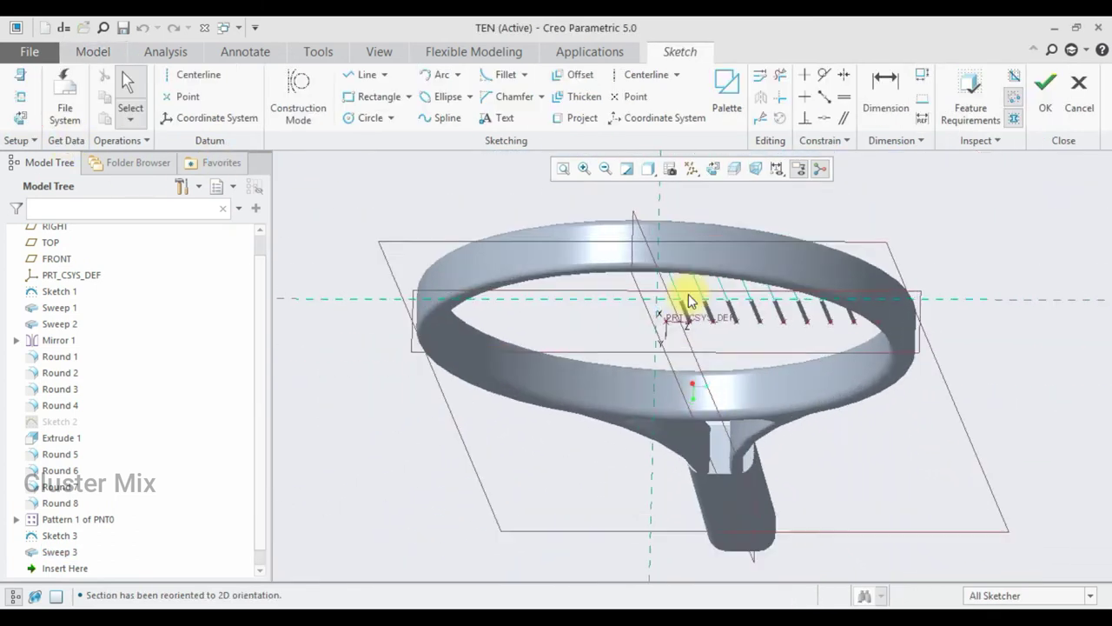
scroll(688, 300, "up", 2)
Project the top-end edges of the first five string rods into the sketch
left_click(576, 118)
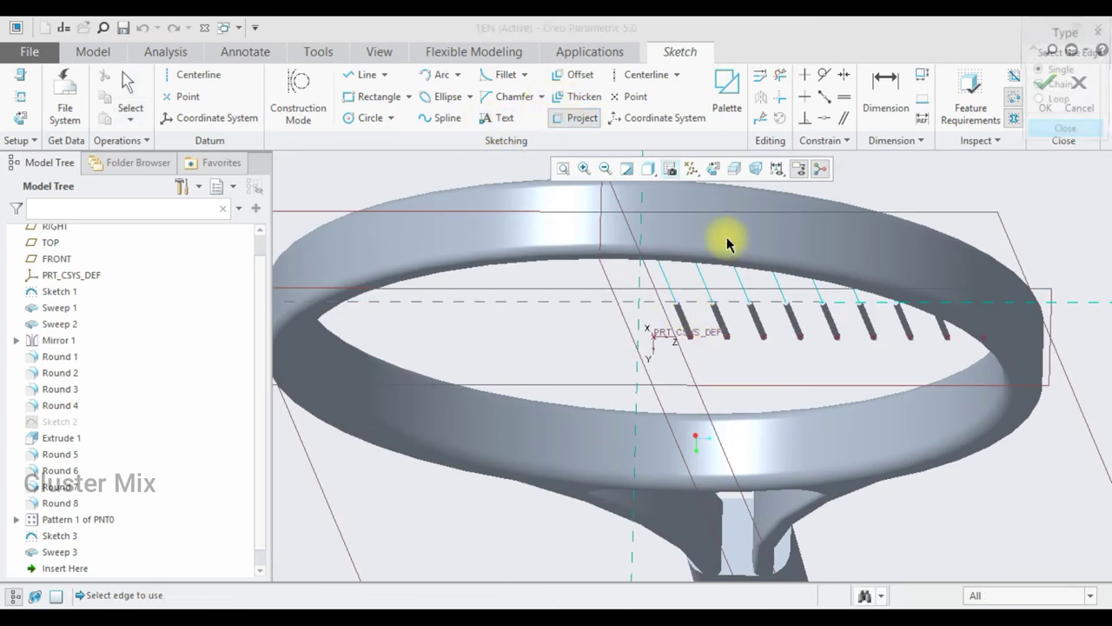
scroll(687, 299, "up", 3)
left_click(648, 307)
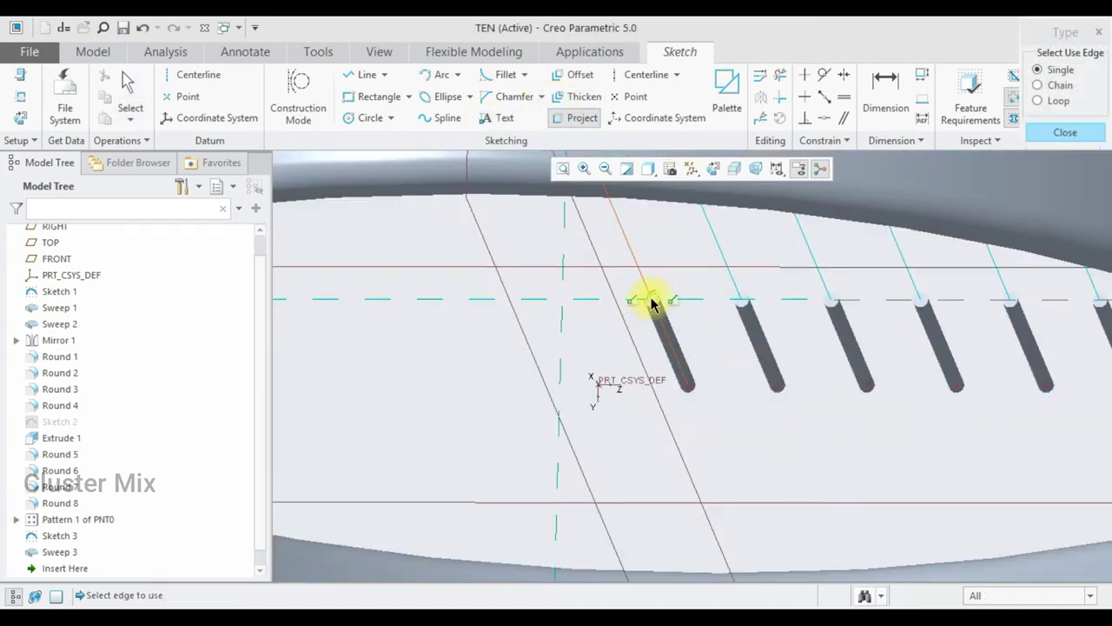
left_click(667, 301)
left_click(743, 306)
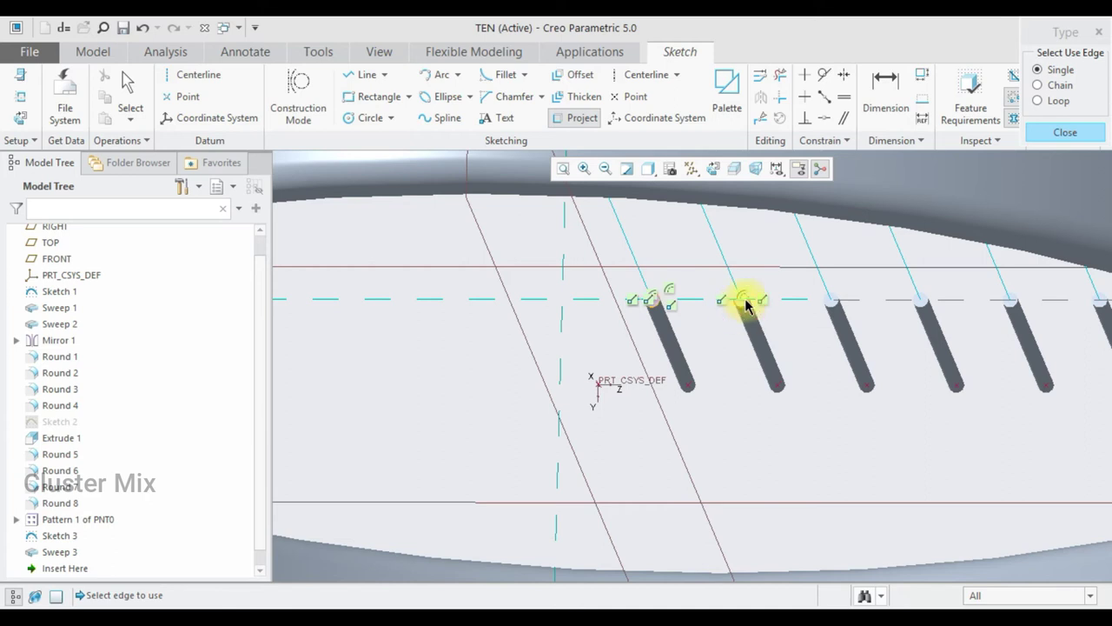
left_click(752, 299)
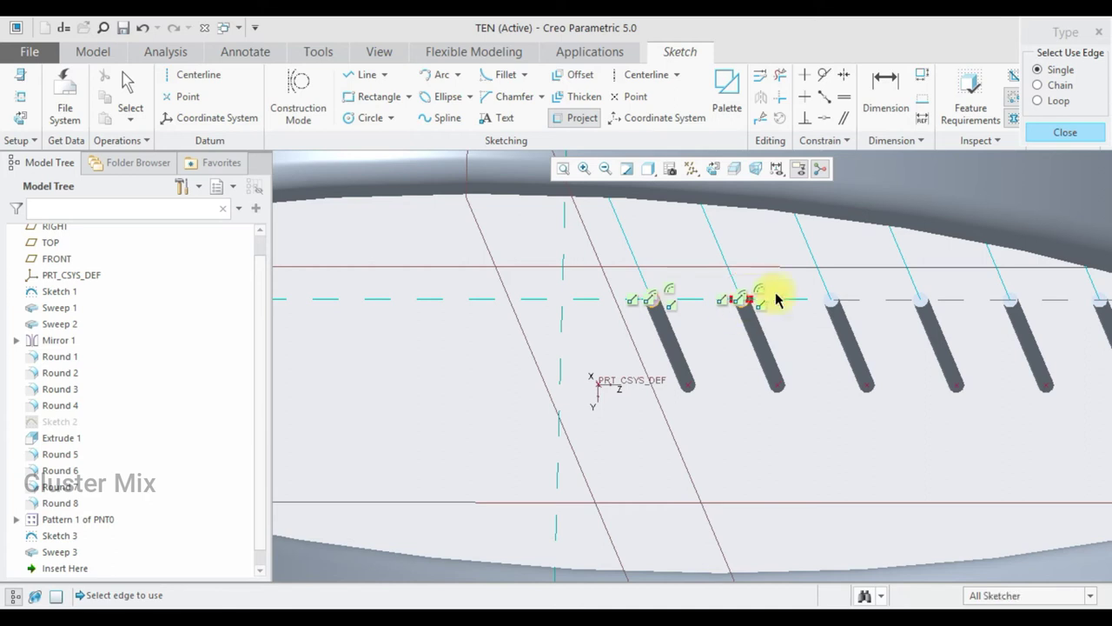
left_click(832, 304)
left_click(917, 306)
scroll(926, 302, "down", 2)
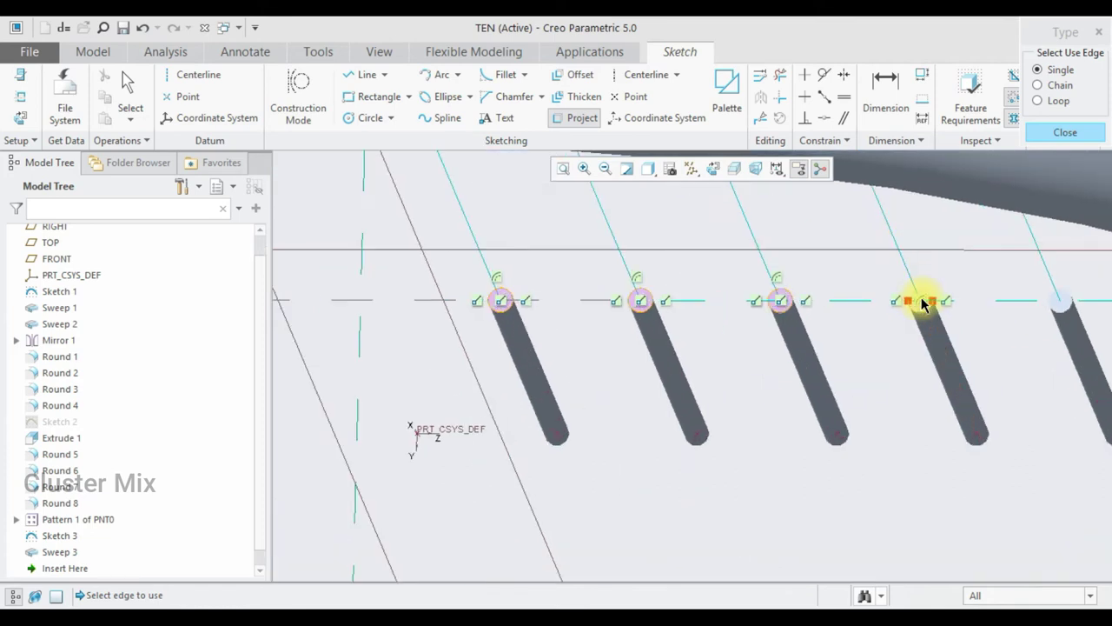
scroll(934, 306, "up", 3)
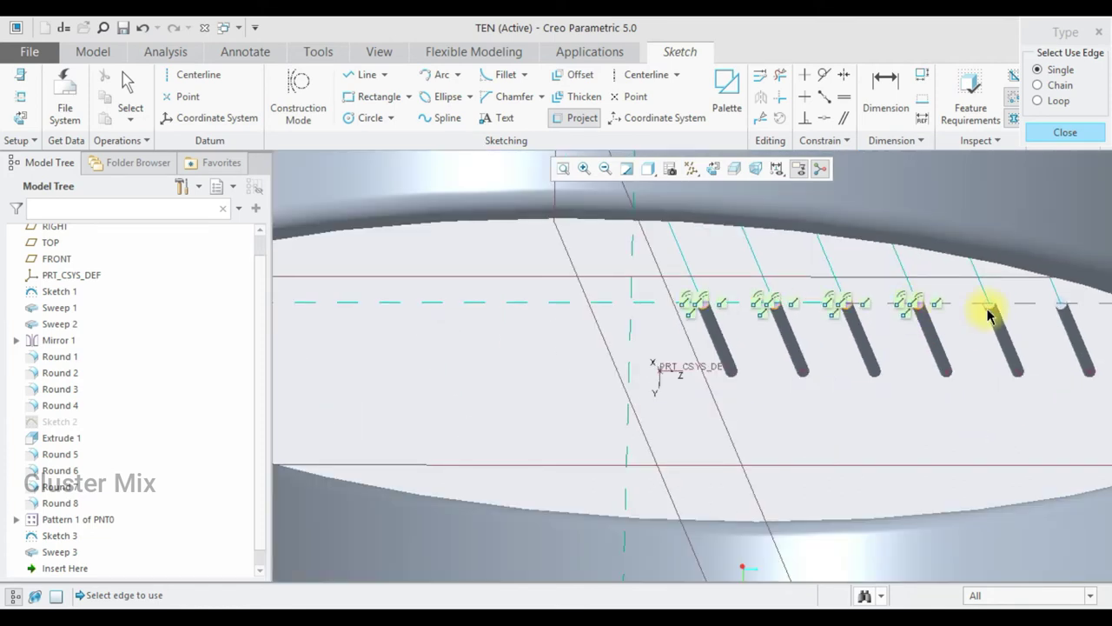
left_click(988, 309)
Project the top-end edges of the remaining string rods into the sketch
scroll(990, 310, "down", 3)
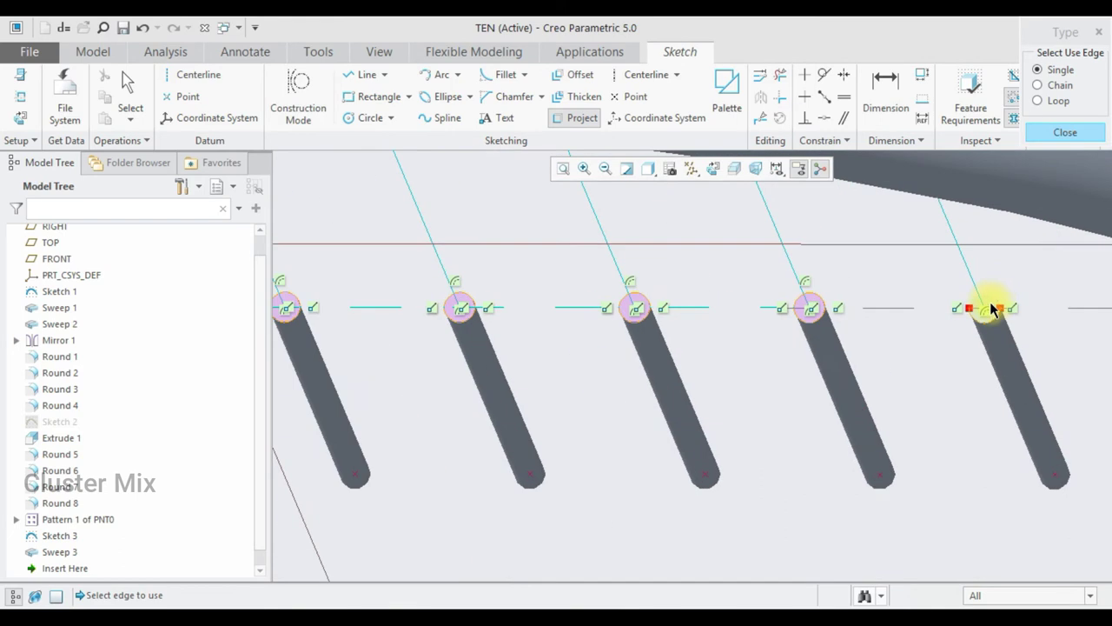
scroll(903, 309, "up", 3)
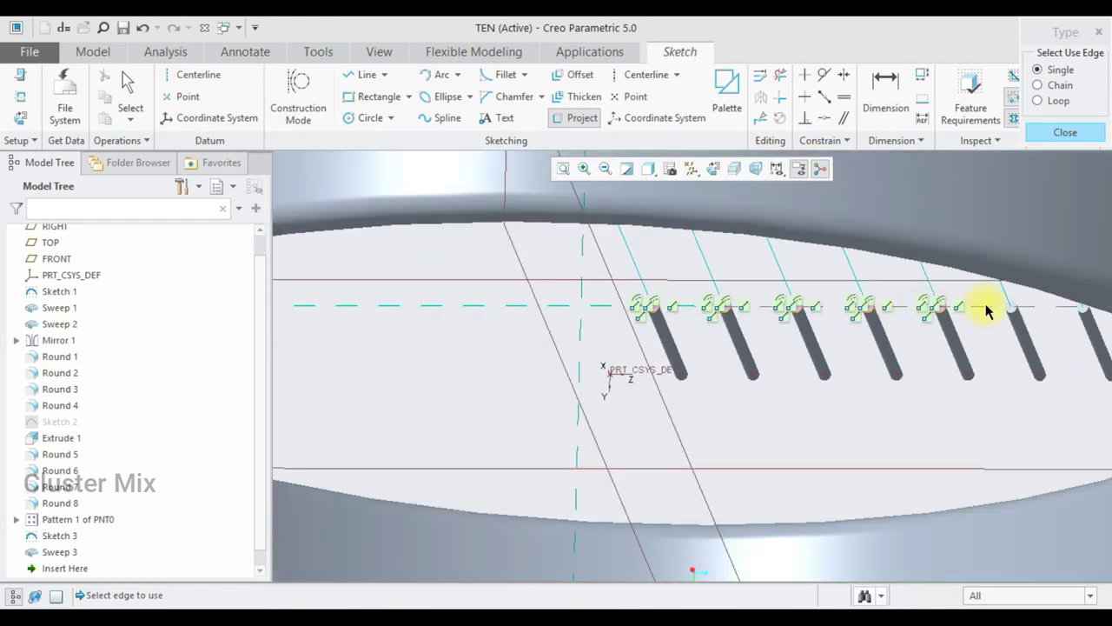
scroll(869, 296, "up", 5)
middle_click_drag(782, 286, 789, 286)
scroll(807, 278, "down", 2)
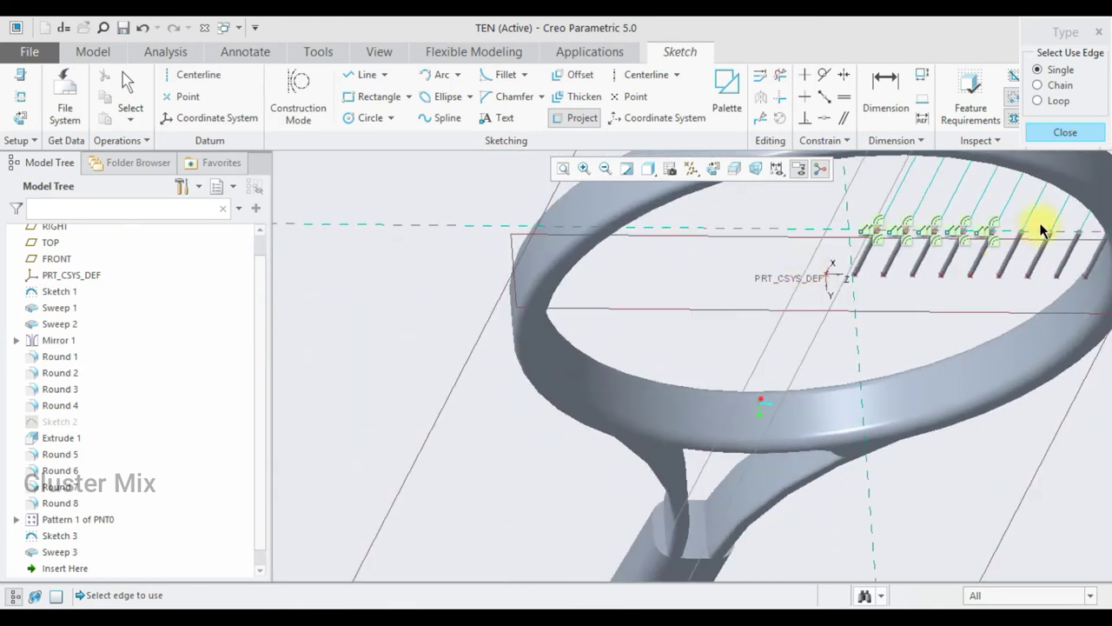
scroll(1042, 230, "down", 3)
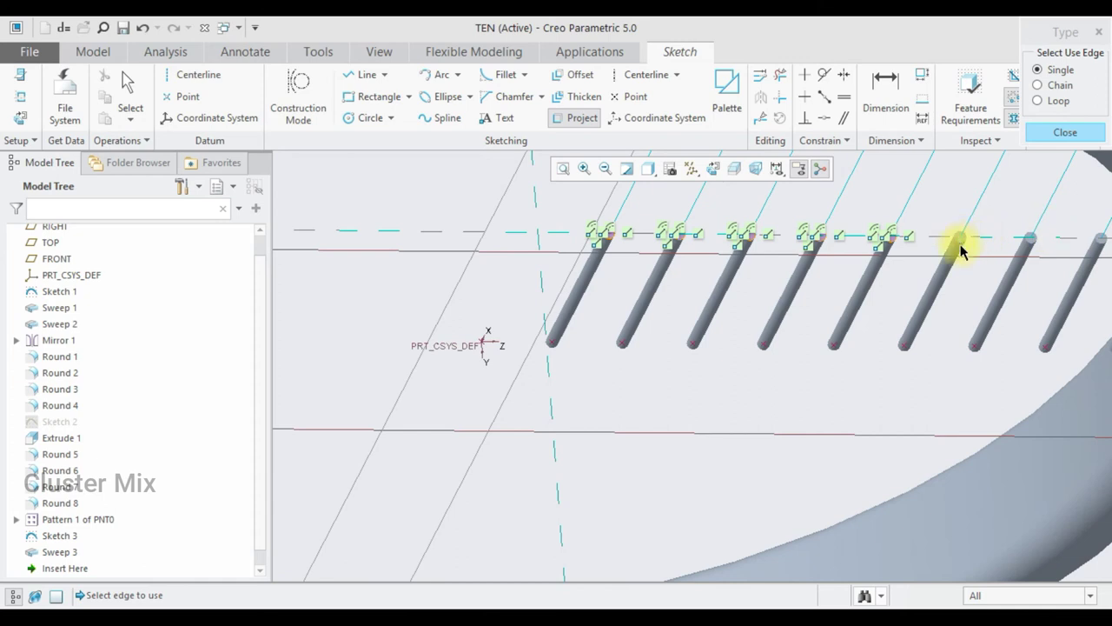
scroll(962, 250, "down", 3)
left_click(966, 222)
scroll(931, 229, "up", 4)
scroll(930, 228, "down", 1)
scroll(936, 234, "down", 2)
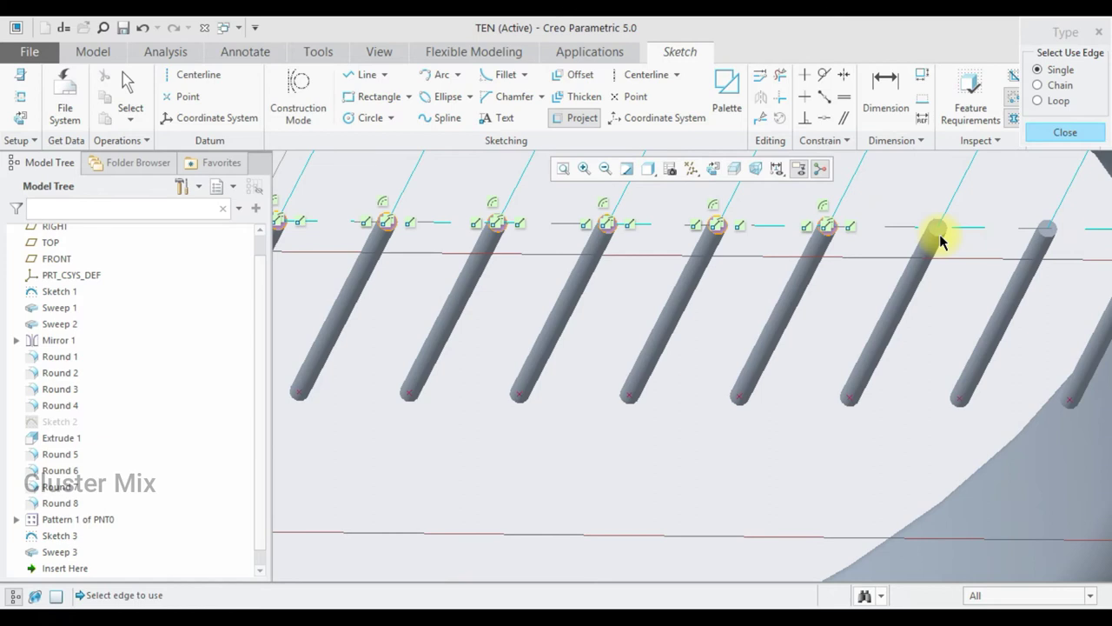
left_click(936, 233)
left_click(946, 227)
left_click(1047, 234)
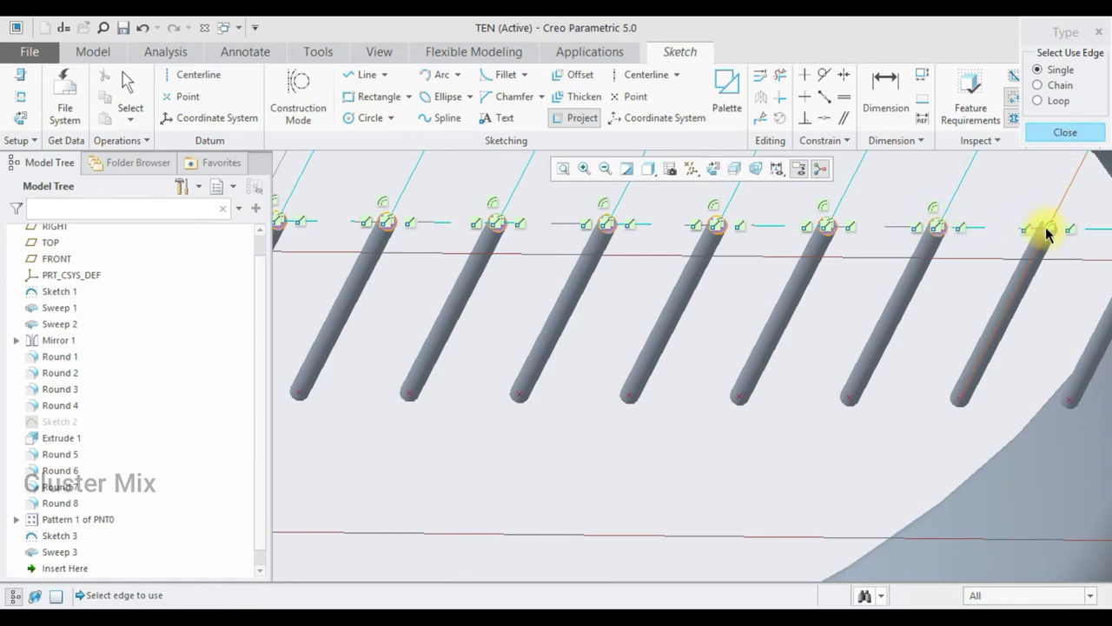
scroll(955, 228, "up", 3)
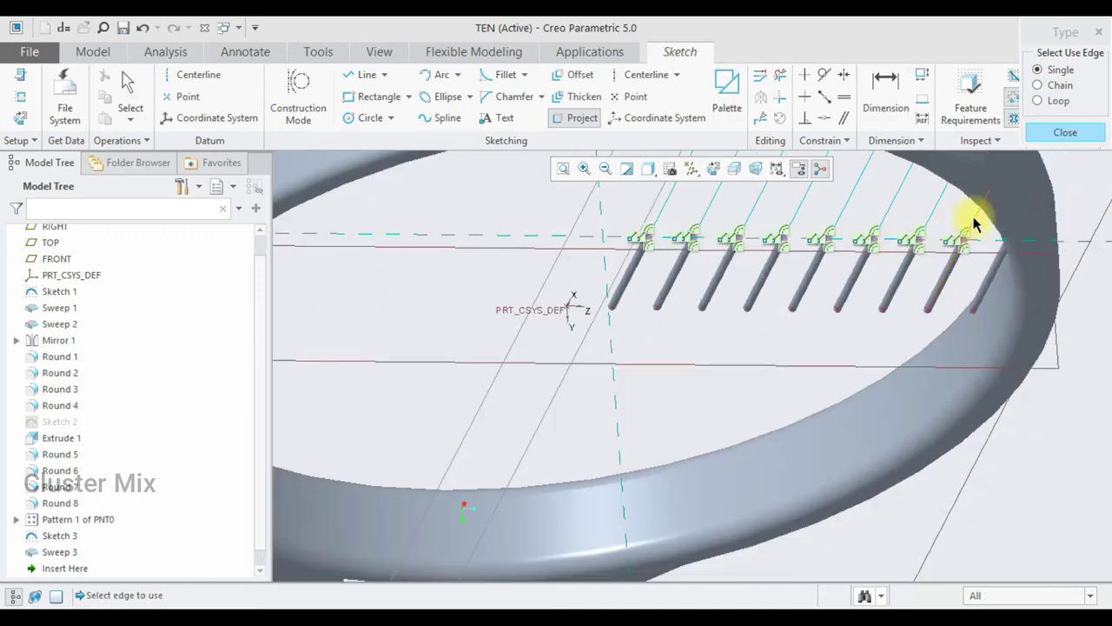
scroll(986, 241, "down", 3)
mouse_move(979, 246)
middle_mouse_down()
mouse_move(951, 269)
mouse_move(963, 259)
mouse_move(904, 275)
middle_mouse_up()
scroll(904, 274, "up", 2)
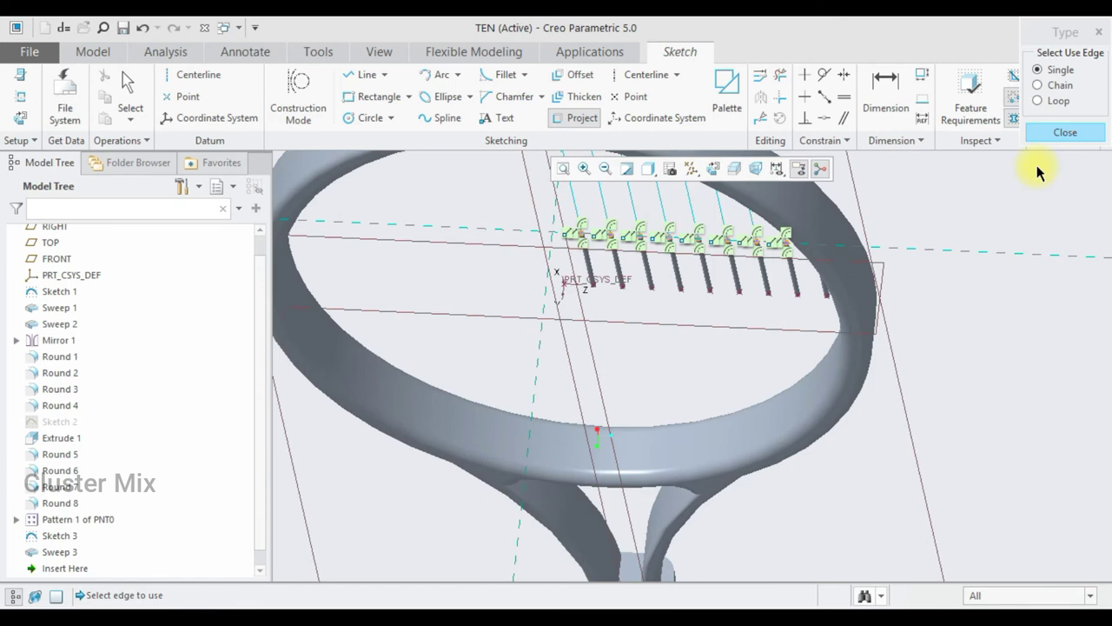
Finish Sketch 4 and extrude its rod-end circles Through All up to the racket frame
left_click(1065, 131)
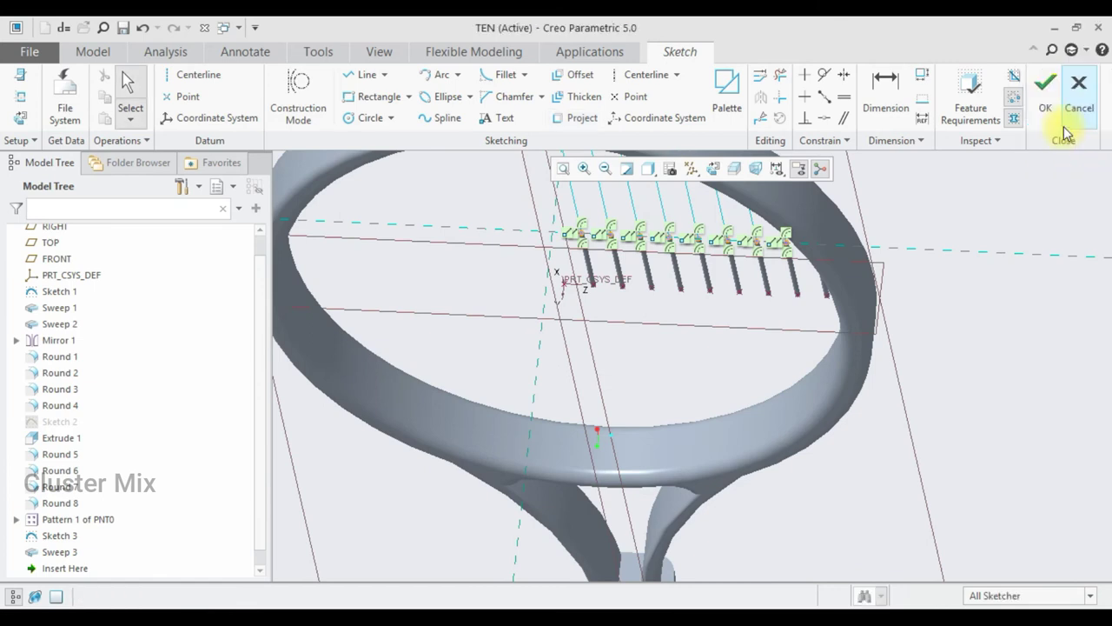
left_click(1046, 91)
left_click(445, 87)
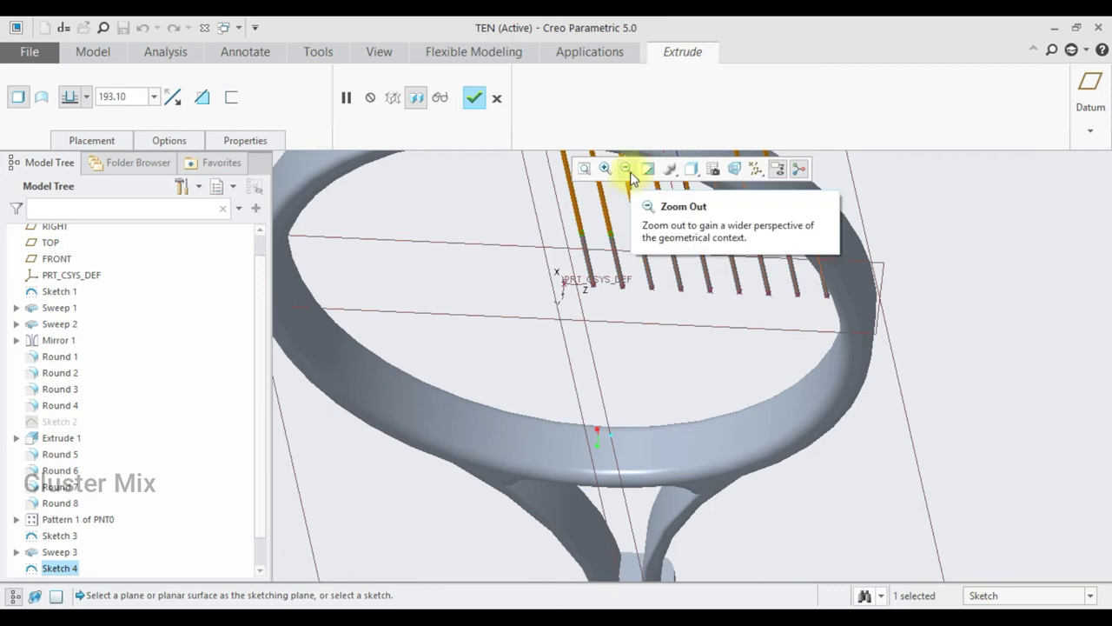
left_click(84, 97)
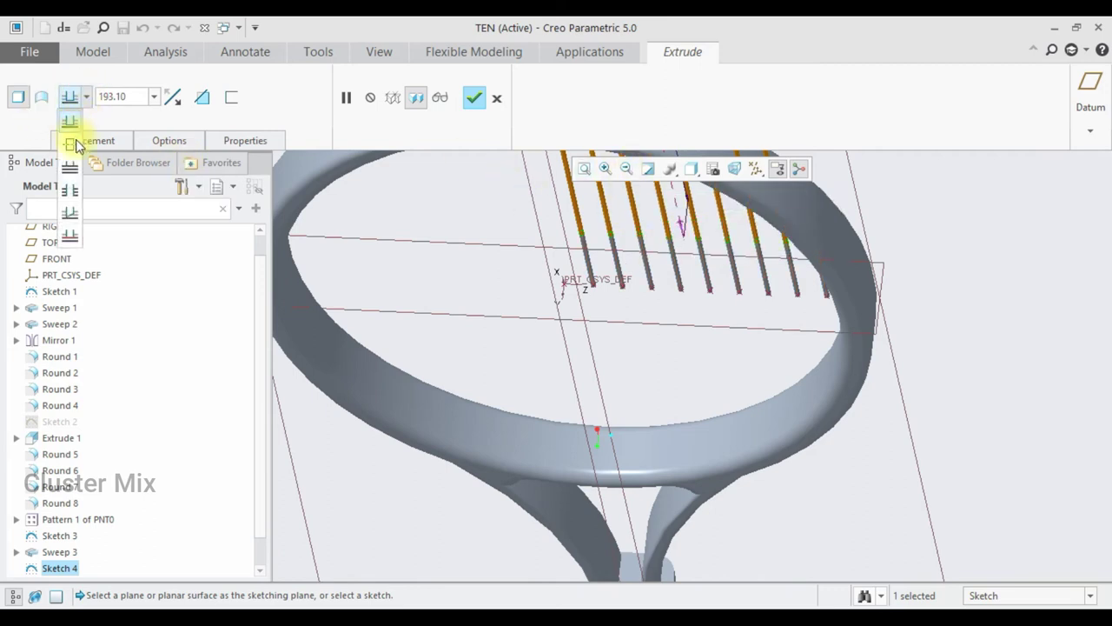
left_click(69, 168)
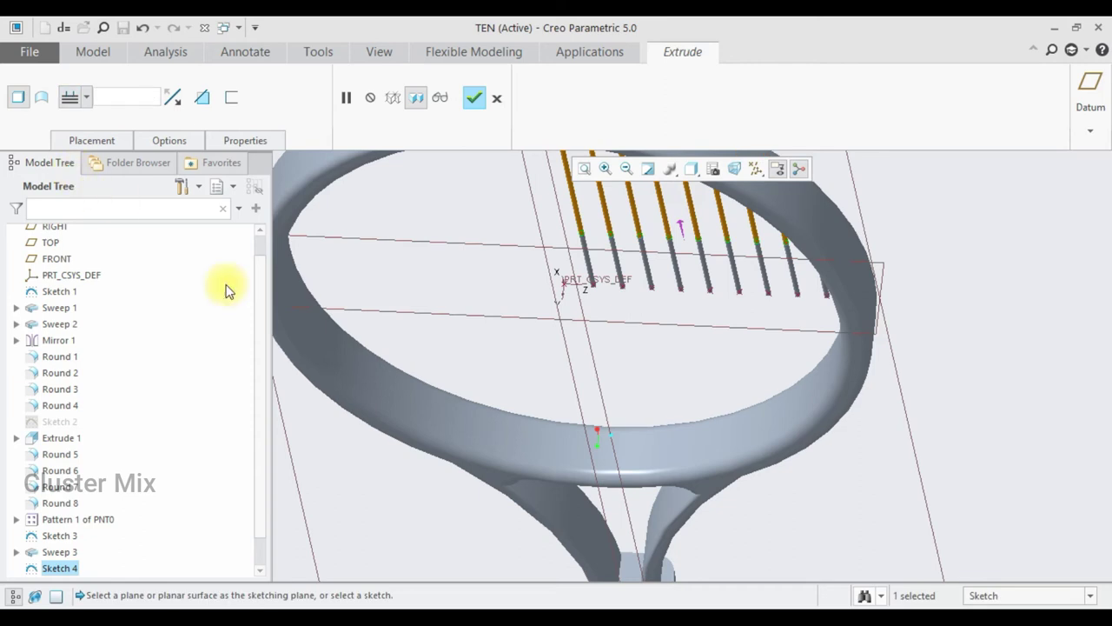
scroll(516, 504, "up", 5)
middle_click_drag(516, 503, 522, 442)
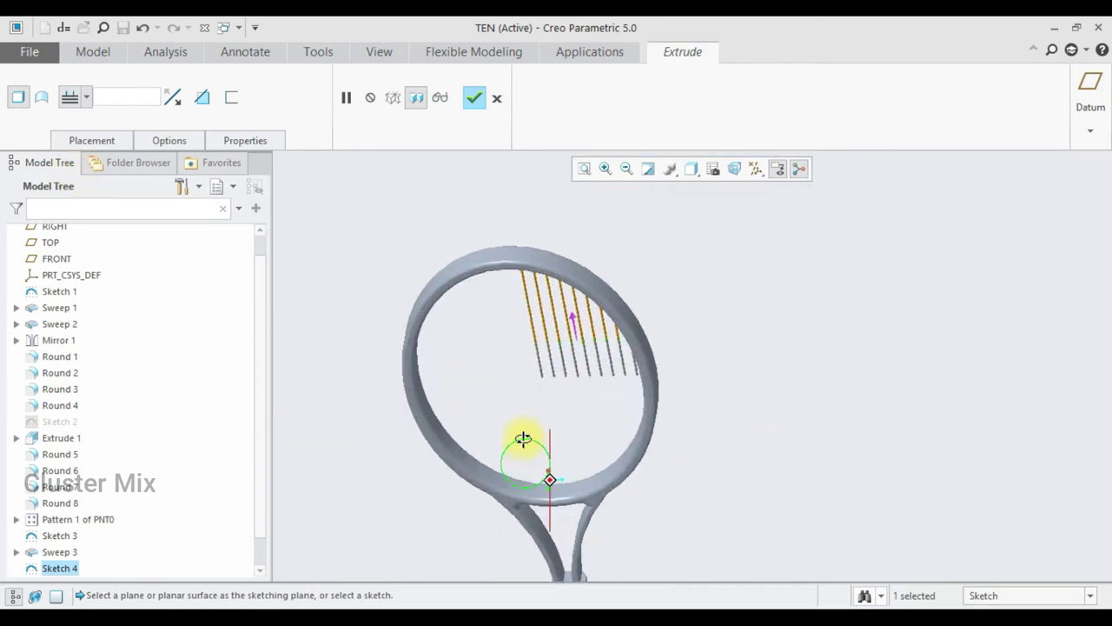
left_click(473, 98)
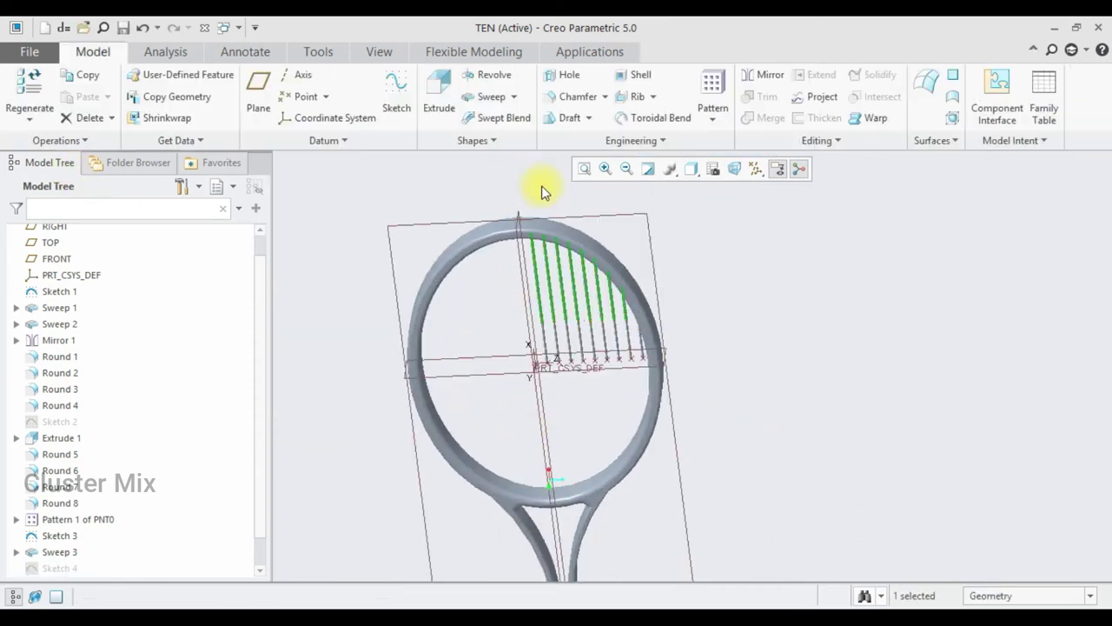
left_click(842, 368)
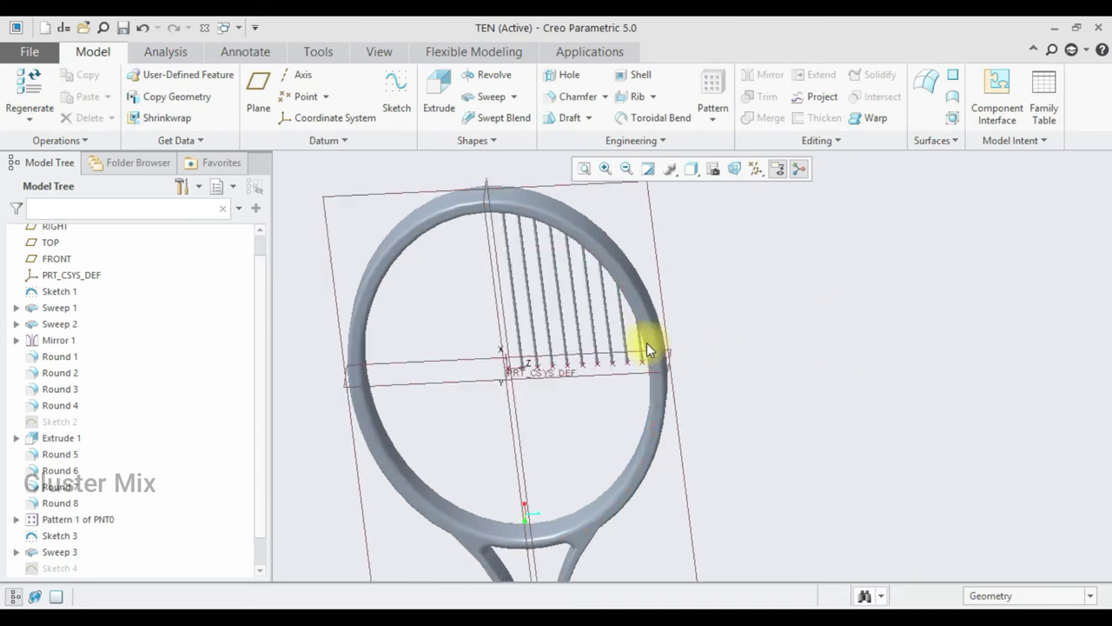
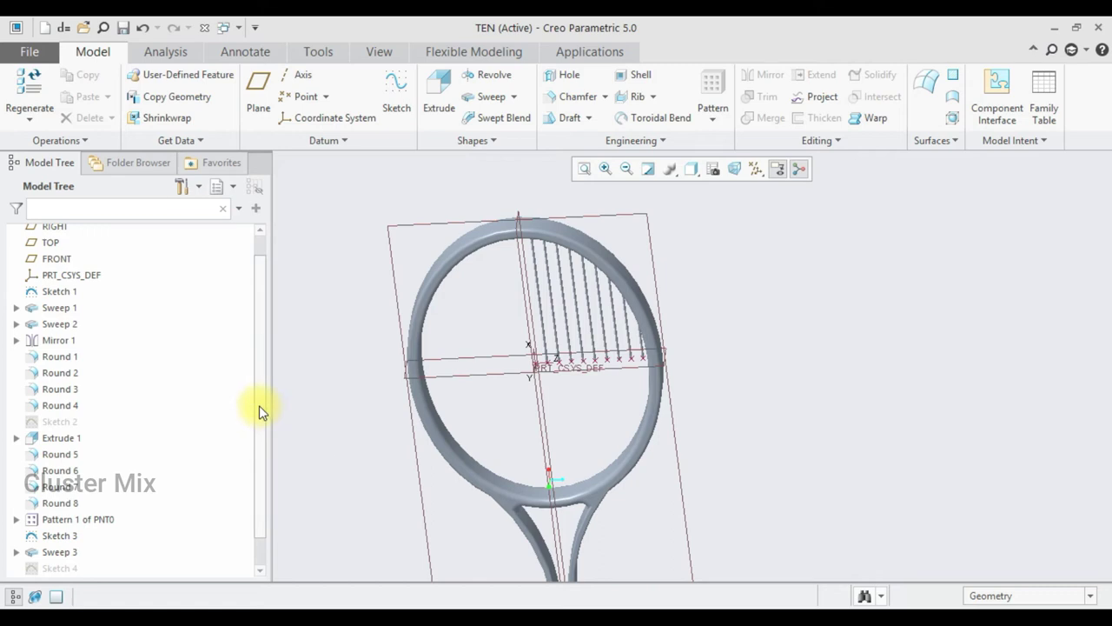
Select the Sweep 3 strings and Extrude 2 together in the Model Tree
scroll(254, 434, "down", 2)
scroll(231, 556, "up", 1)
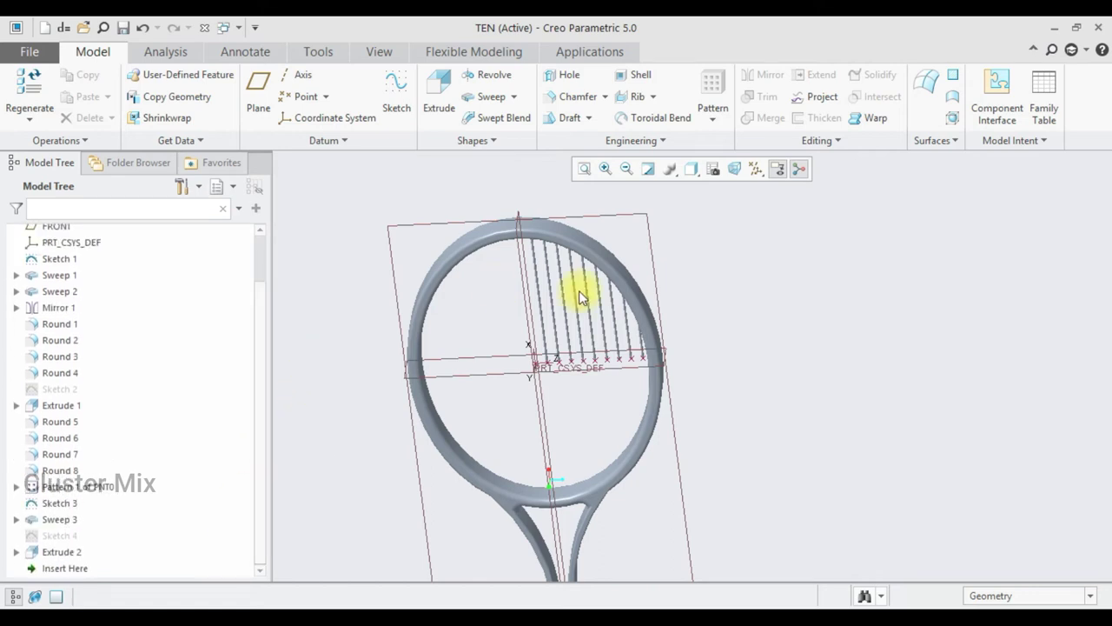
scroll(582, 302, "down", 3)
scroll(569, 338, "down", 2)
scroll(566, 346, "down", 2)
scroll(565, 347, "up", 3)
mouse_move(565, 351)
middle_mouse_down()
mouse_move(576, 327)
mouse_move(507, 352)
middle_mouse_up()
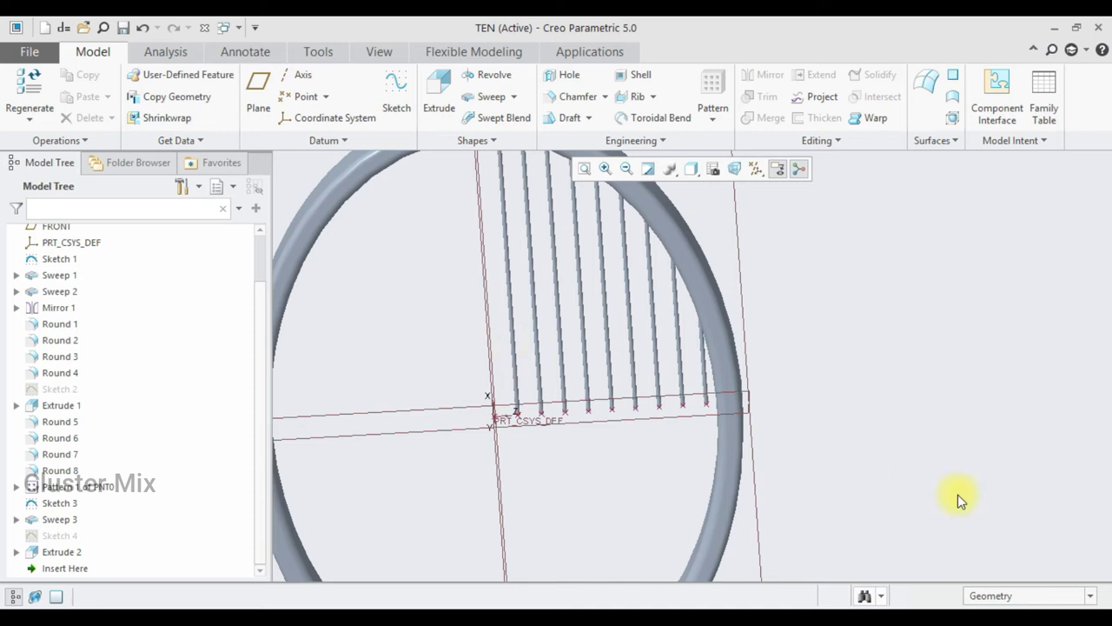
left_click(1022, 590)
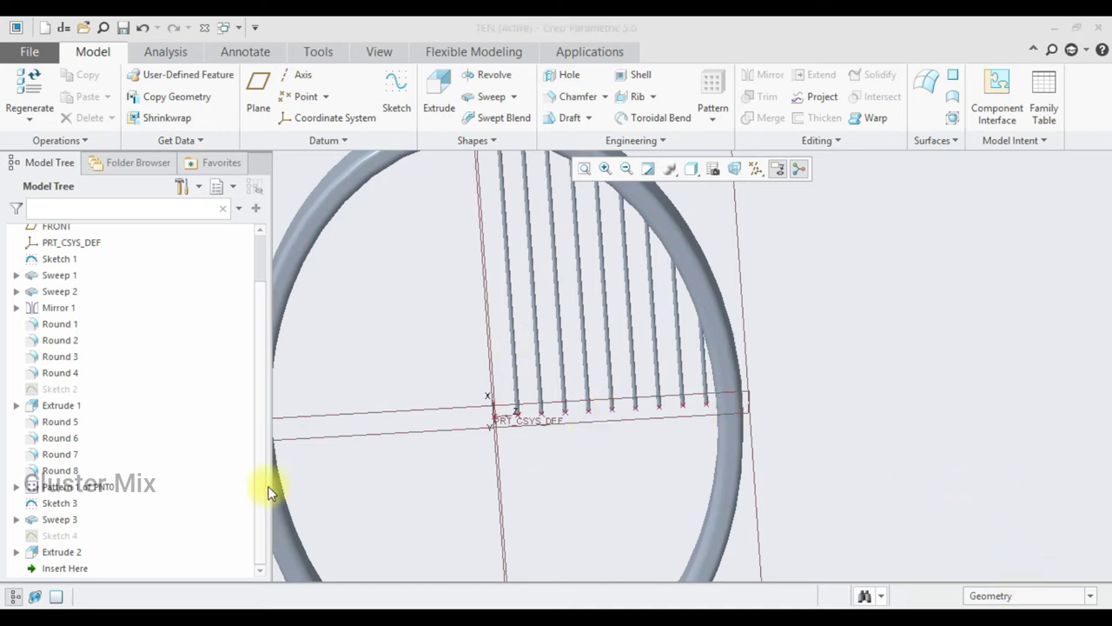
left_click(260, 465)
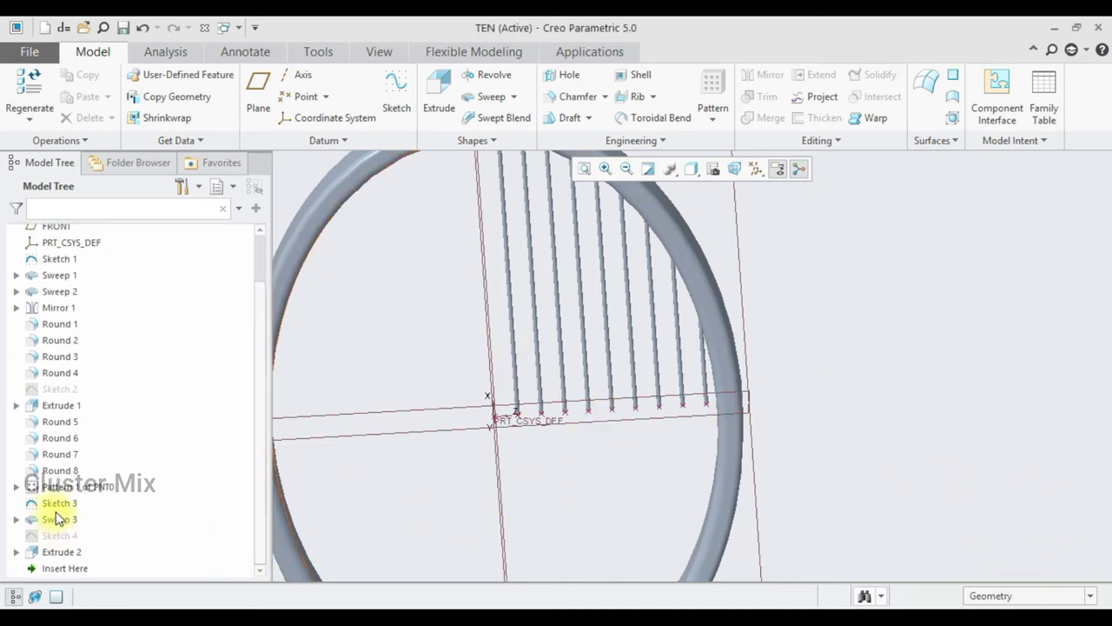
left_click(58, 518)
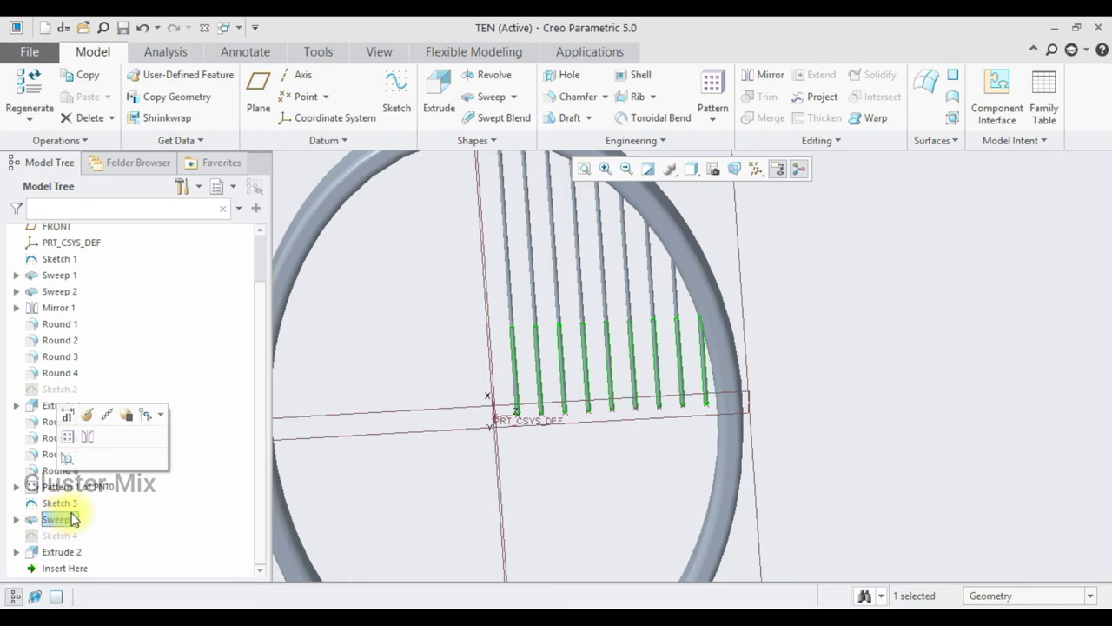
left_click(60, 552, "ctrl")
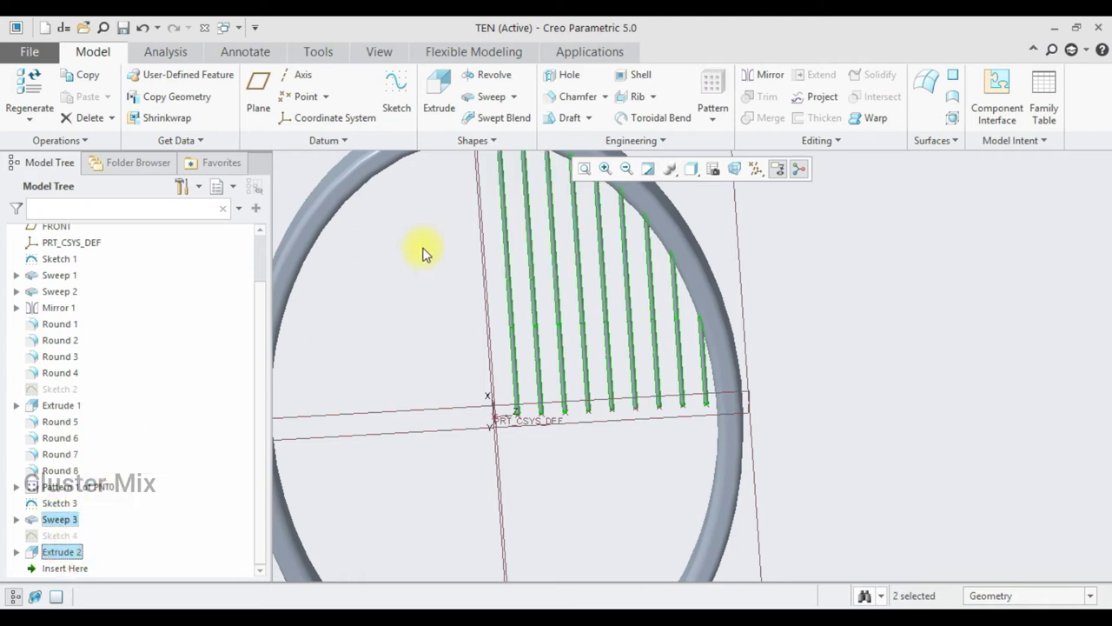
Mirror them about the horizontal datum plane into the head's lower half
left_click(749, 76)
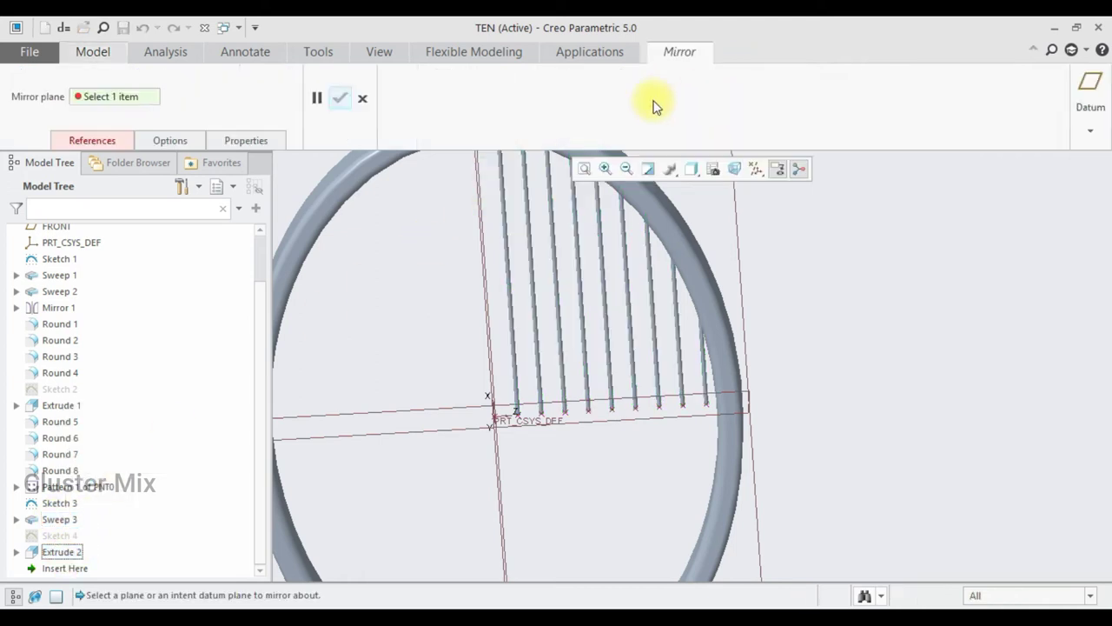
left_click(431, 434)
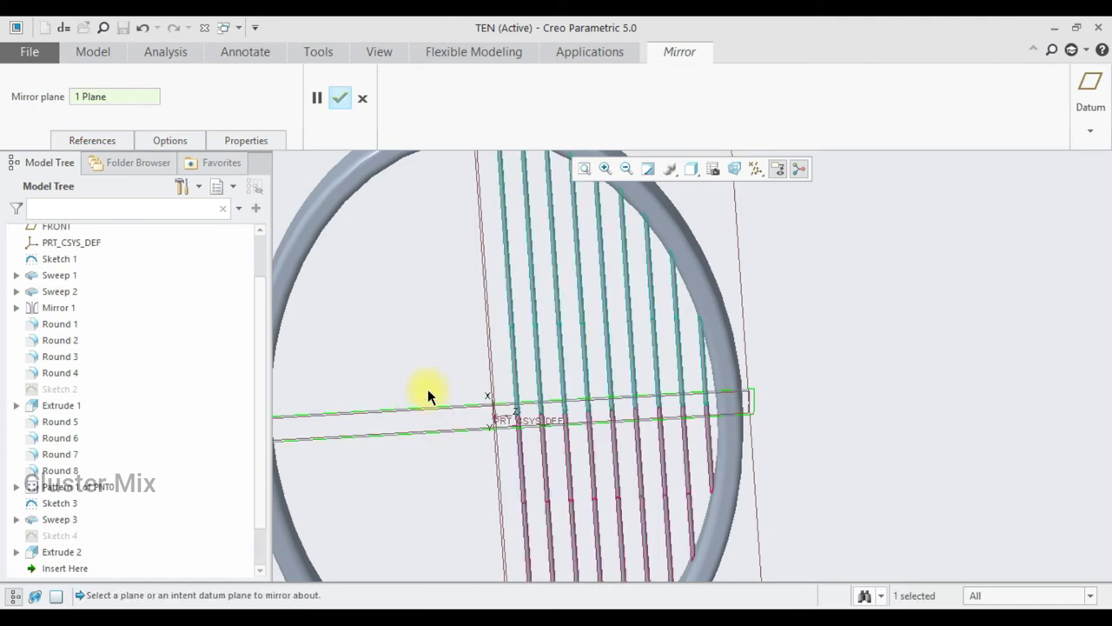
scroll(762, 375, "down", 3)
scroll(761, 374, "down", 2)
middle_click_drag(762, 372, 771, 378)
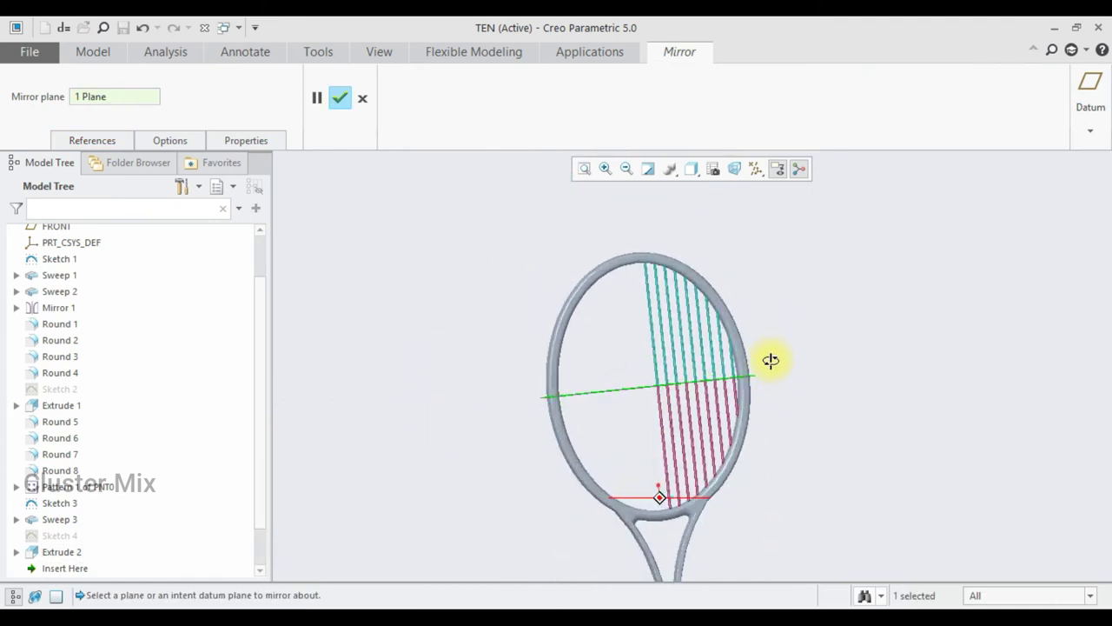
left_click(339, 97)
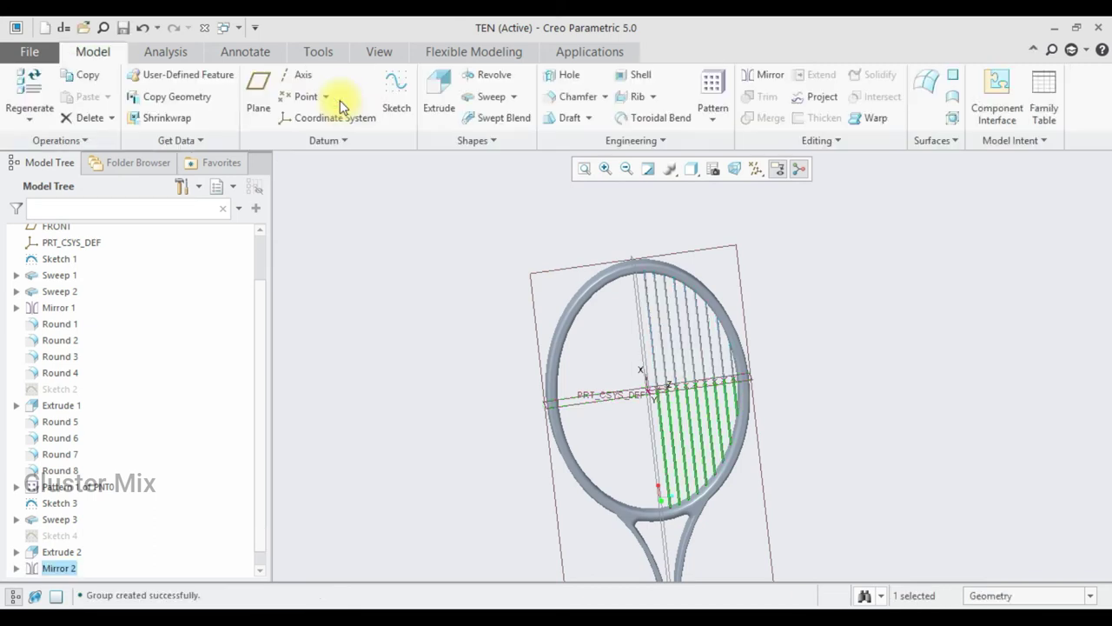
Mirror Sweep 3 through Mirror 2 about the vertical FRONT plane onto the head's left half
middle_click_drag(776, 371, 763, 375)
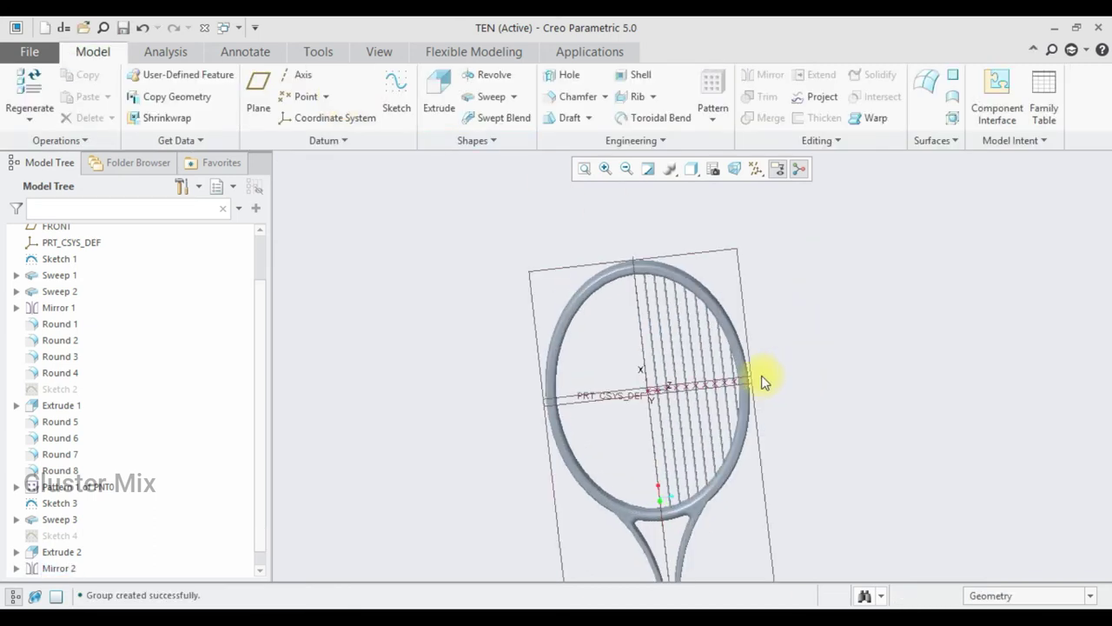
left_click(59, 520)
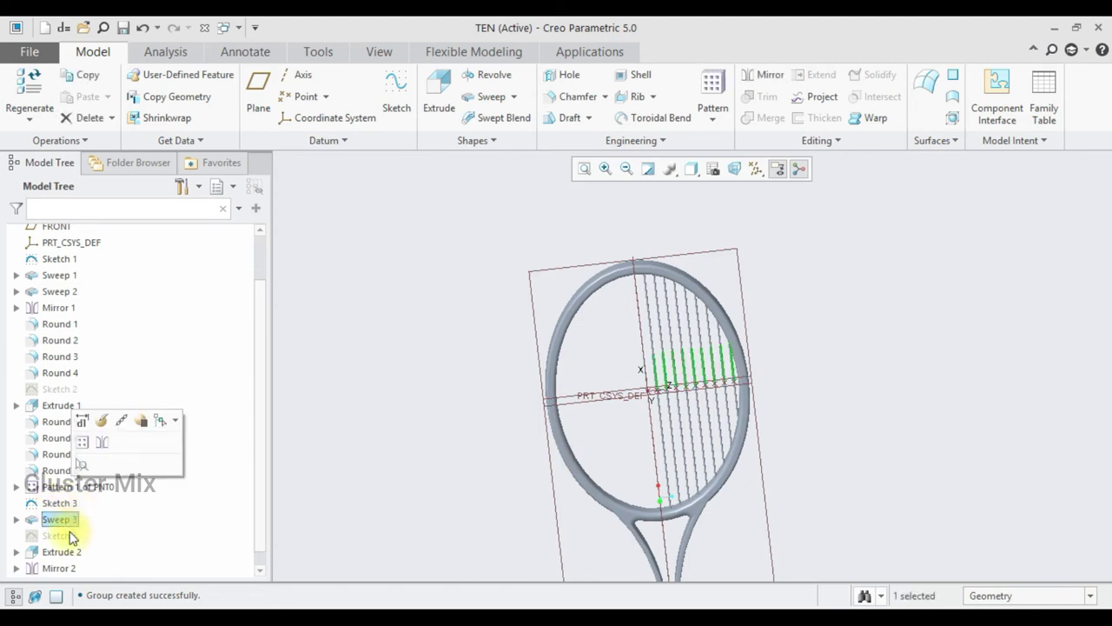
left_click(59, 567, "shift")
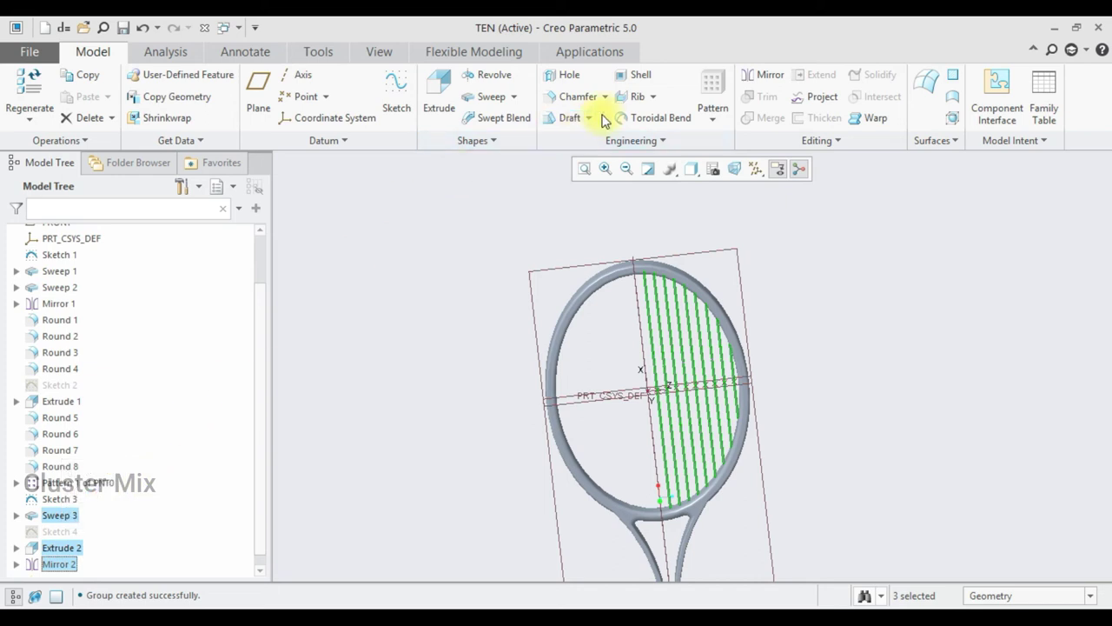
left_click(749, 73)
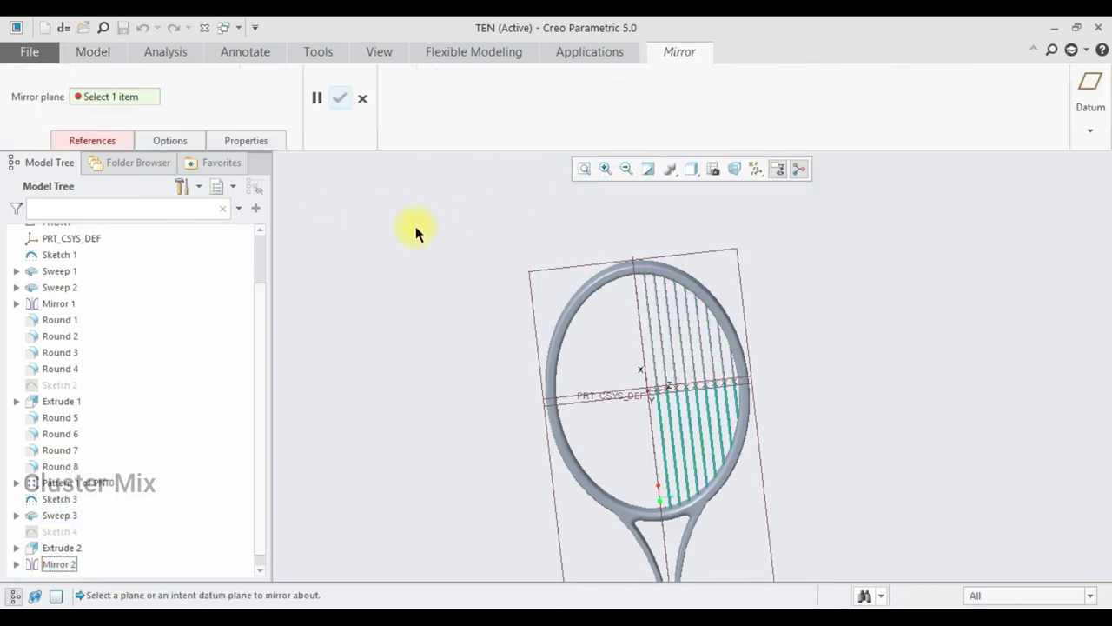
mouse_move(659, 346)
middle_mouse_down()
mouse_move(596, 318)
mouse_move(623, 333)
middle_mouse_up()
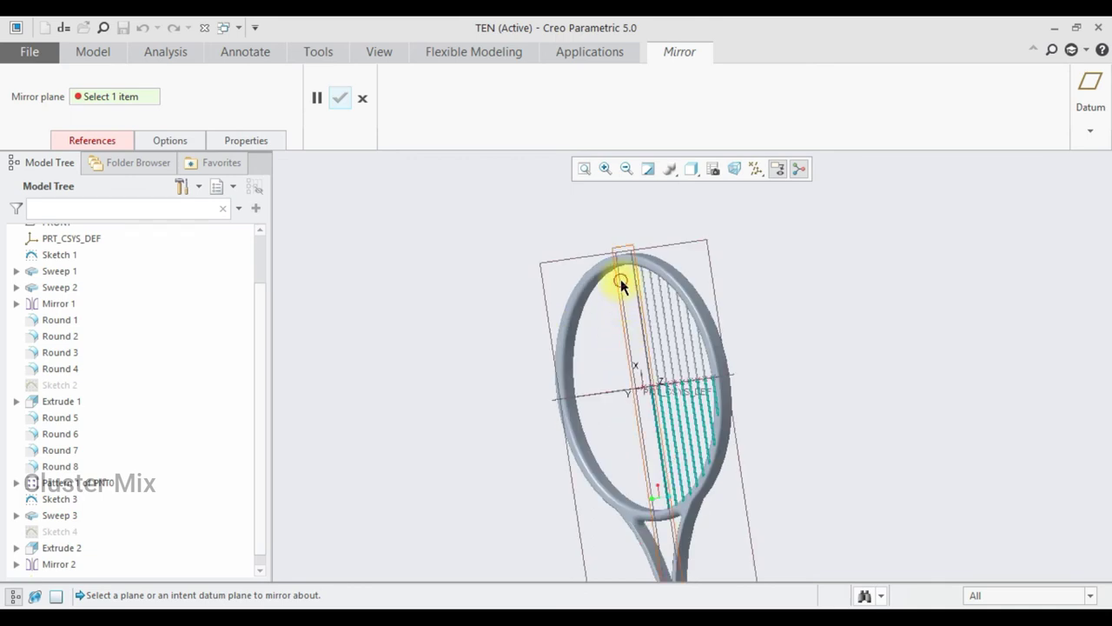
left_click(621, 283)
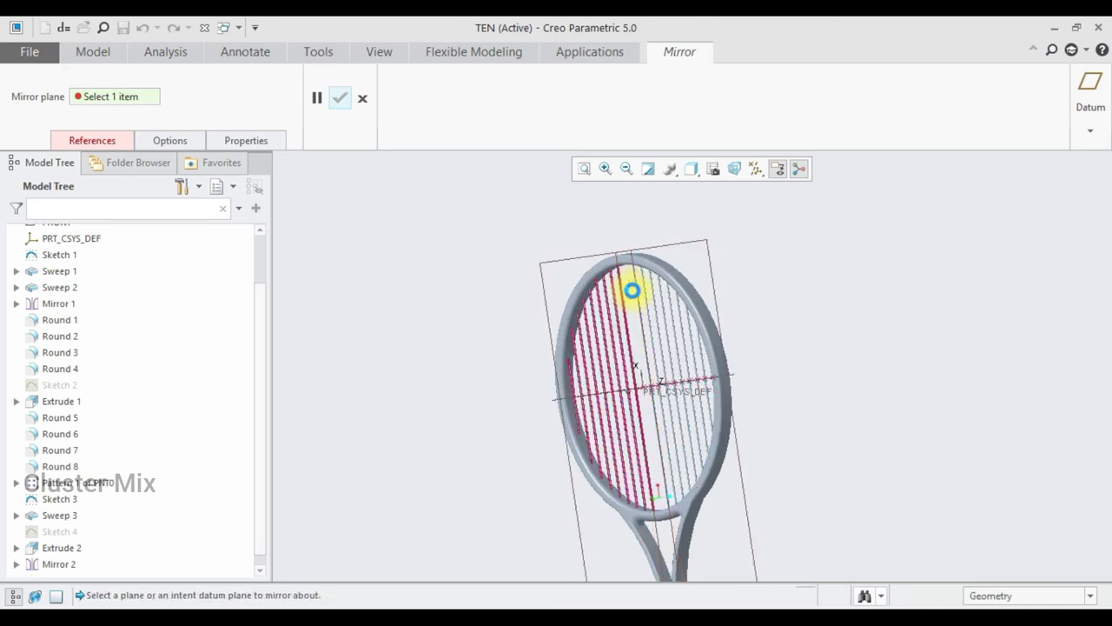
middle_click_drag(677, 290, 738, 291)
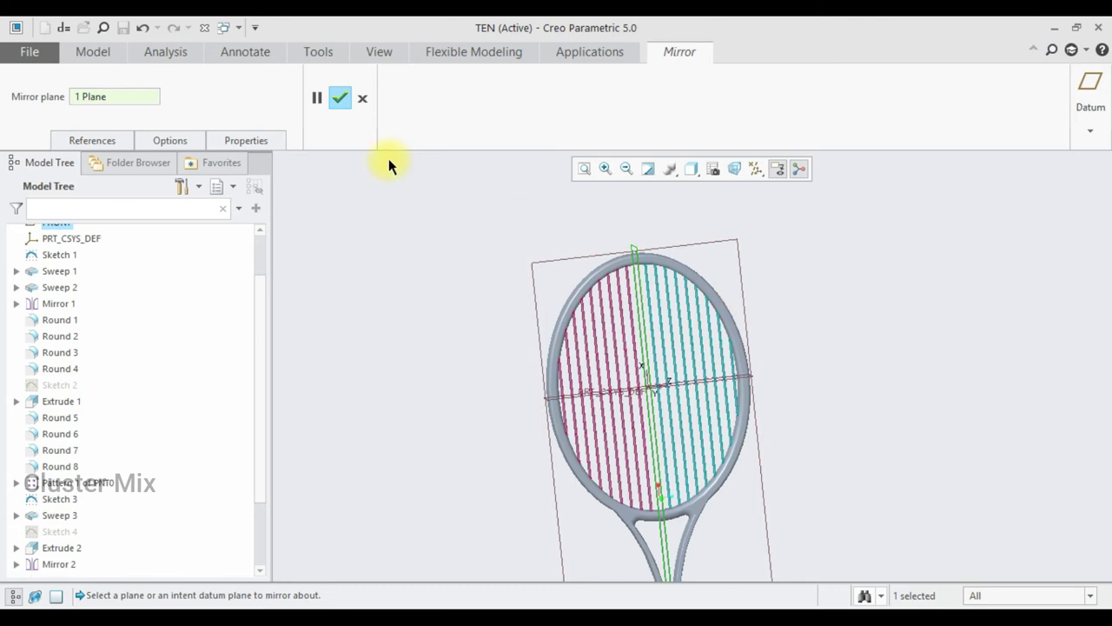
left_click(341, 99)
left_click(810, 261)
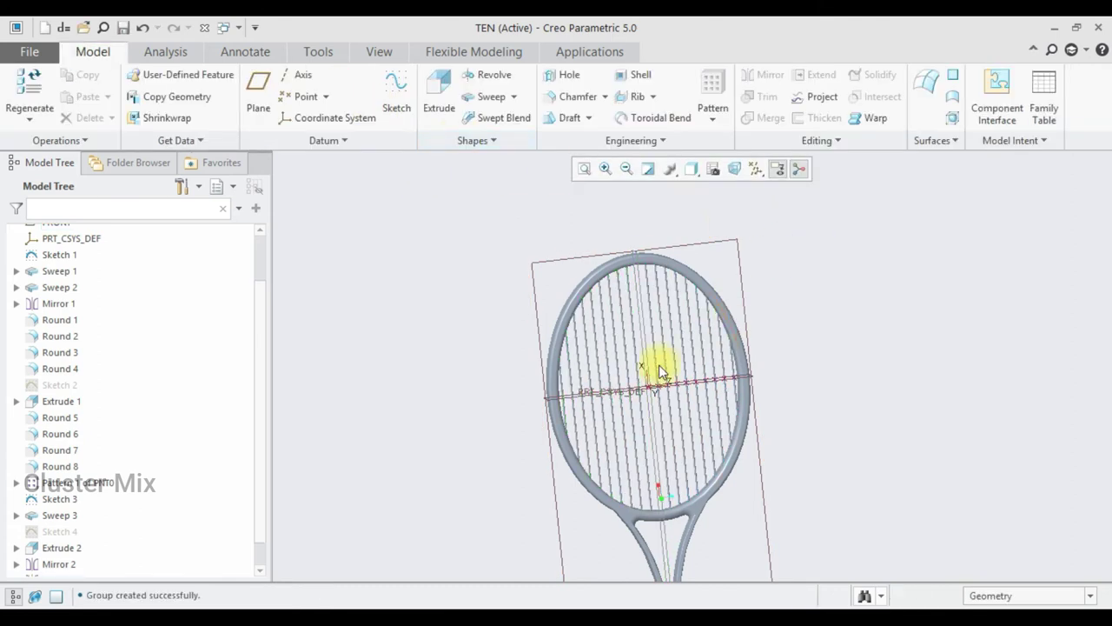
scroll(659, 364, "down", 5)
scroll(655, 441, "up", 5)
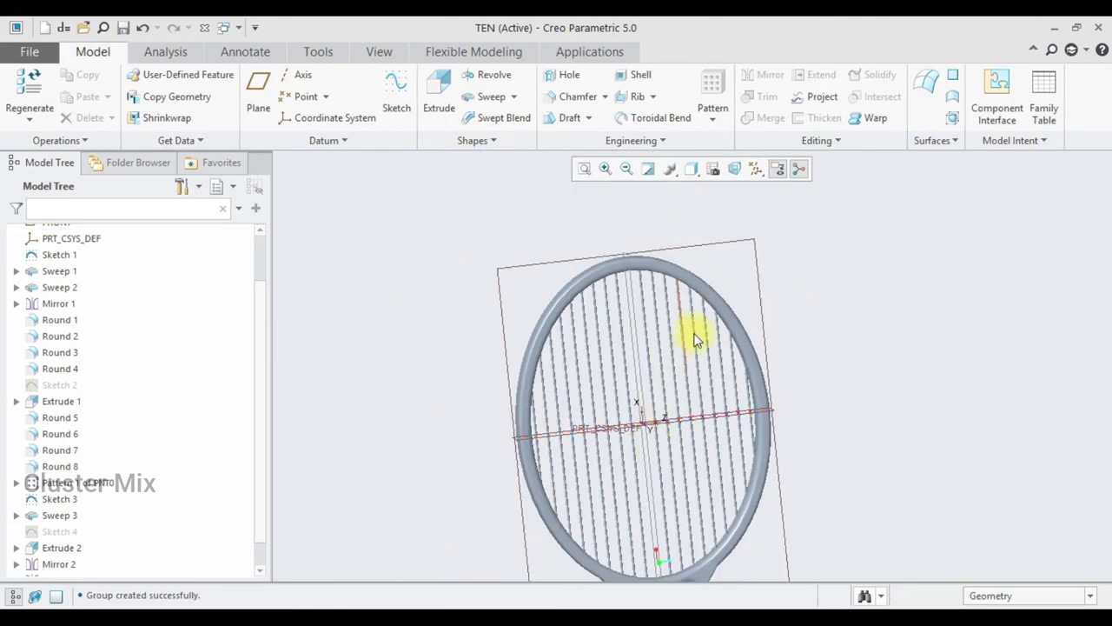
Start a sketch on the TOP plane with the head curve and frame surfaces as references
left_click(724, 244)
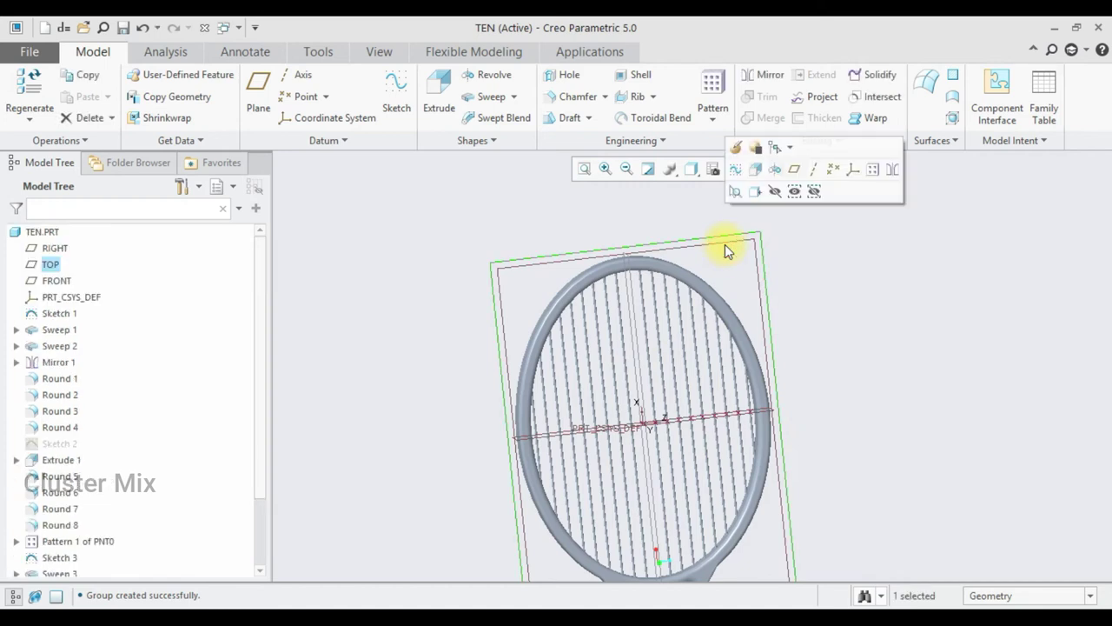
left_click(728, 174)
left_click(19, 117)
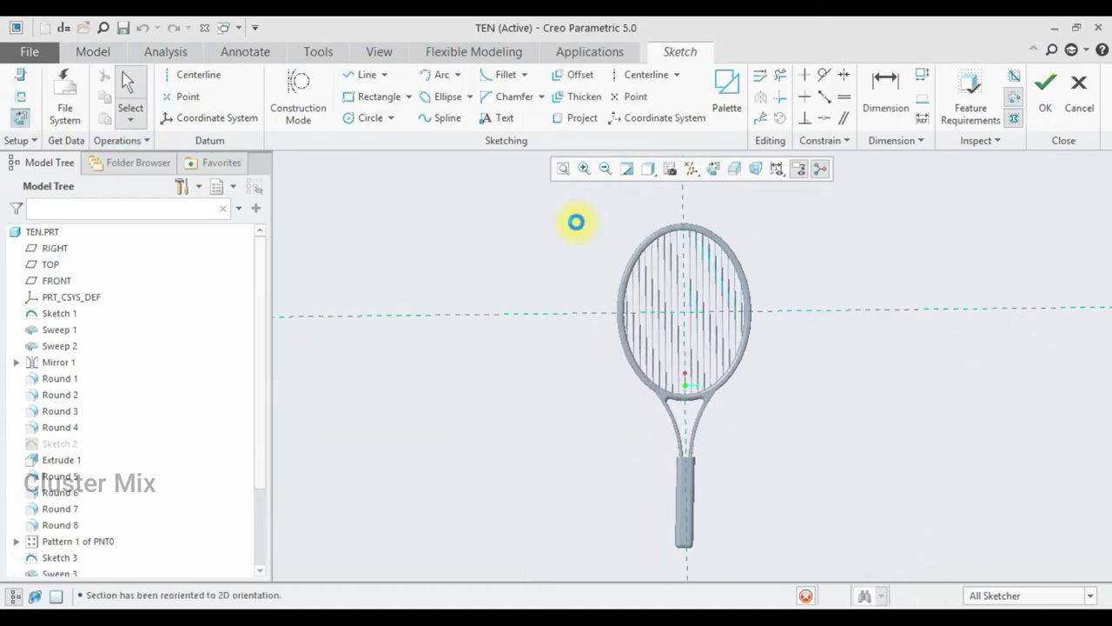
scroll(700, 222, "down", 4)
scroll(683, 382, "up", 3)
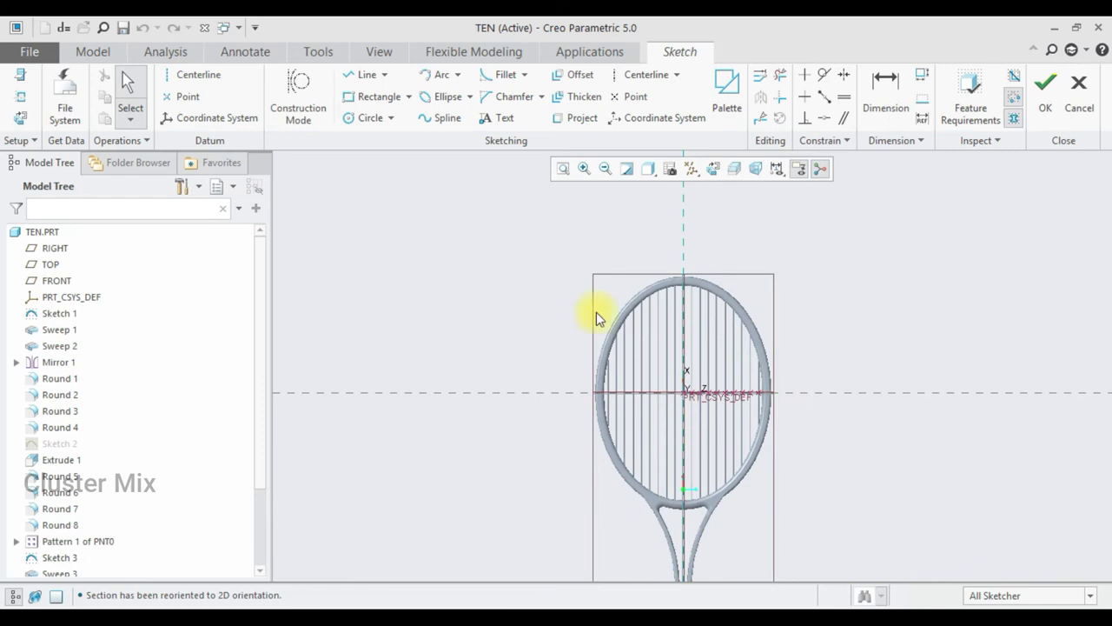
left_click(348, 74)
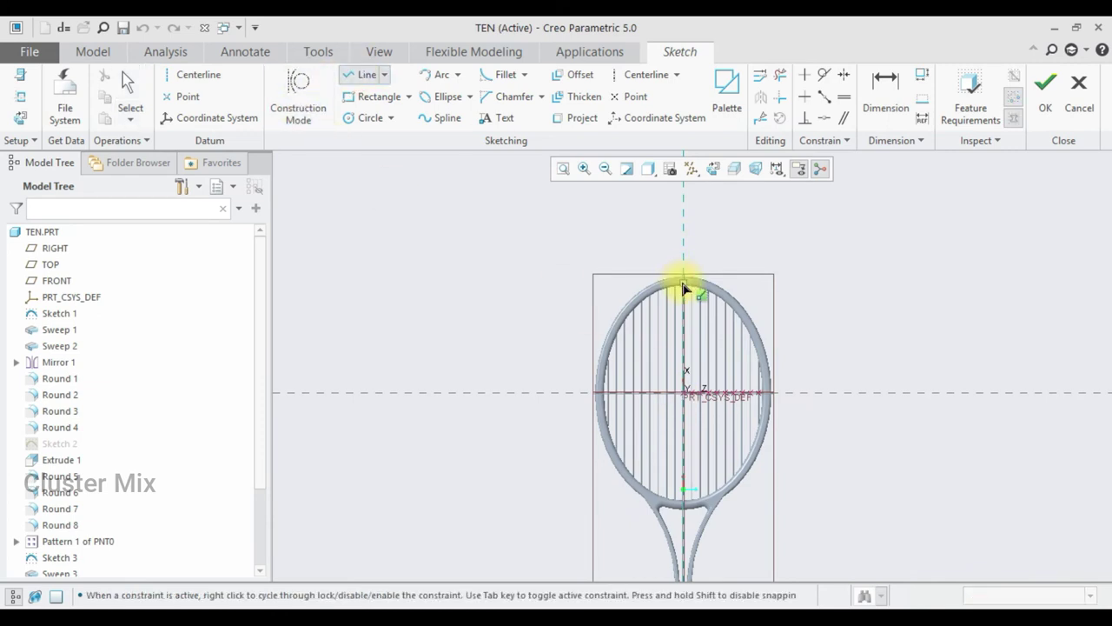
left_click(20, 97)
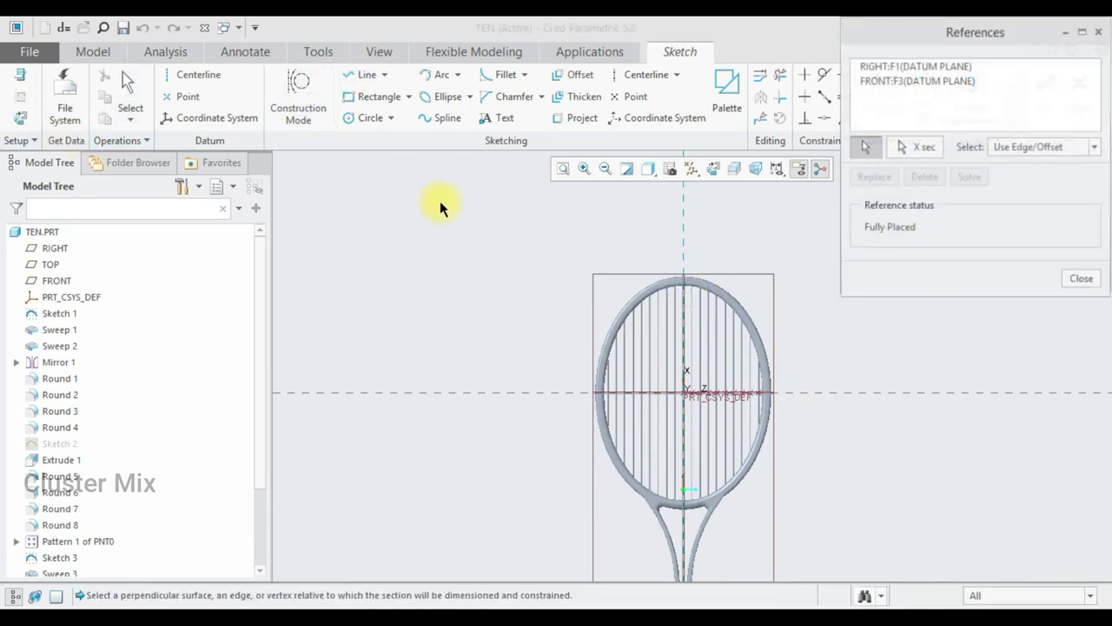
left_click(680, 286)
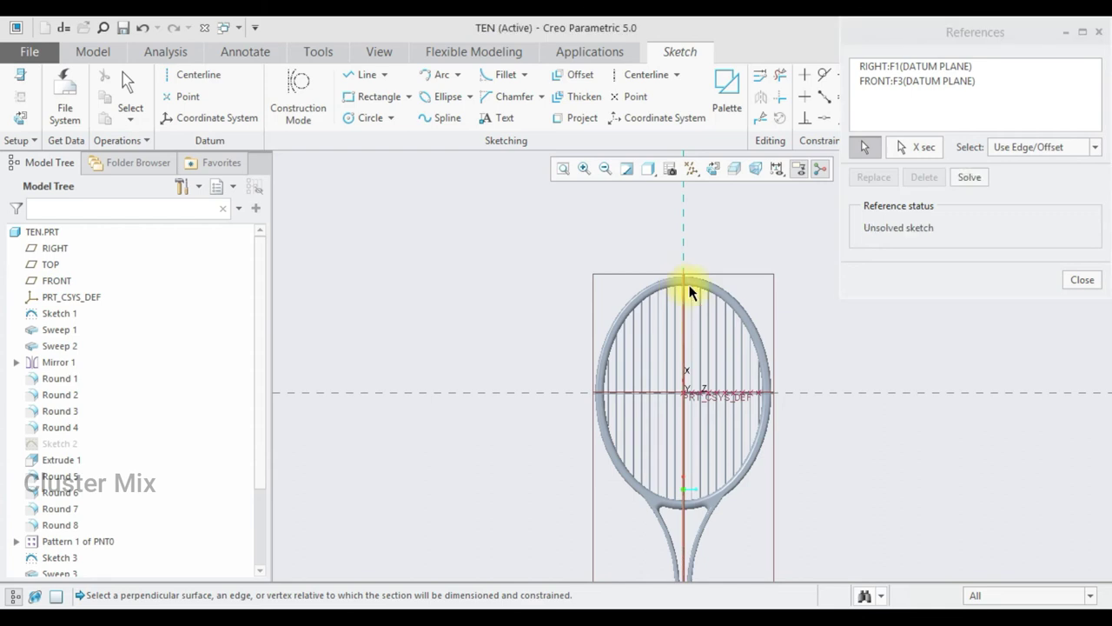
scroll(690, 308, "up", 3)
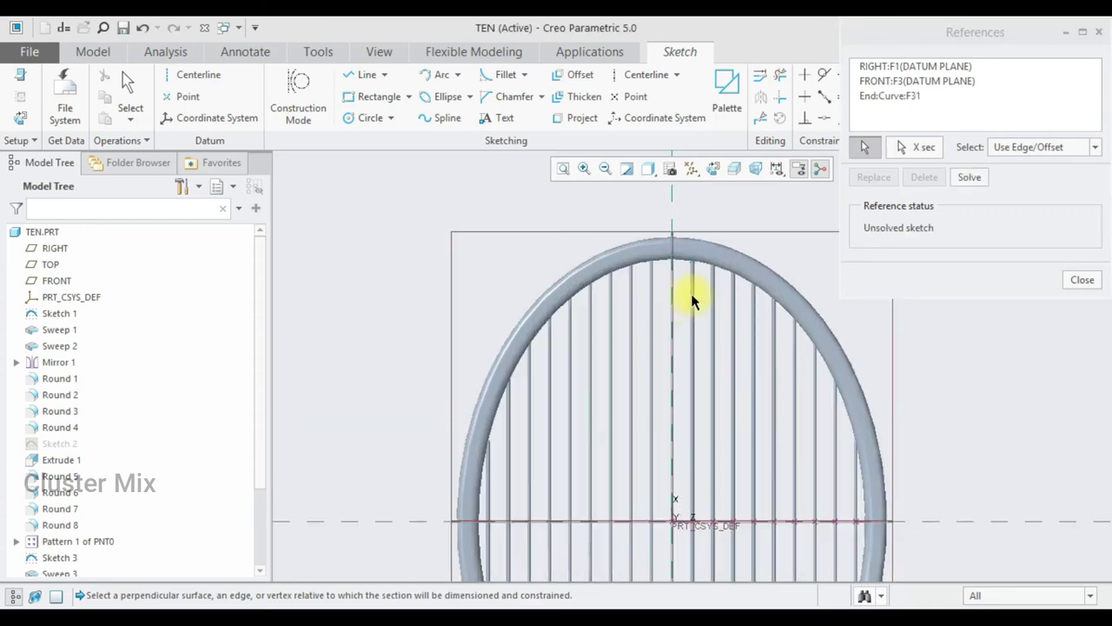
left_click(658, 257)
left_click(658, 260)
scroll(662, 276, "down", 3)
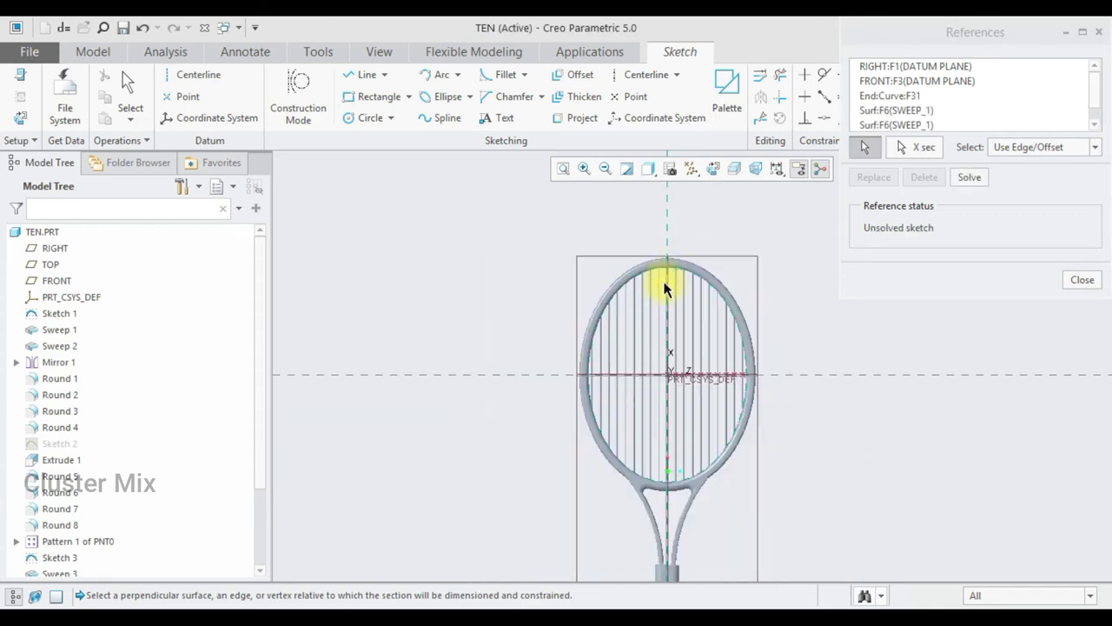
scroll(659, 485, "up", 3)
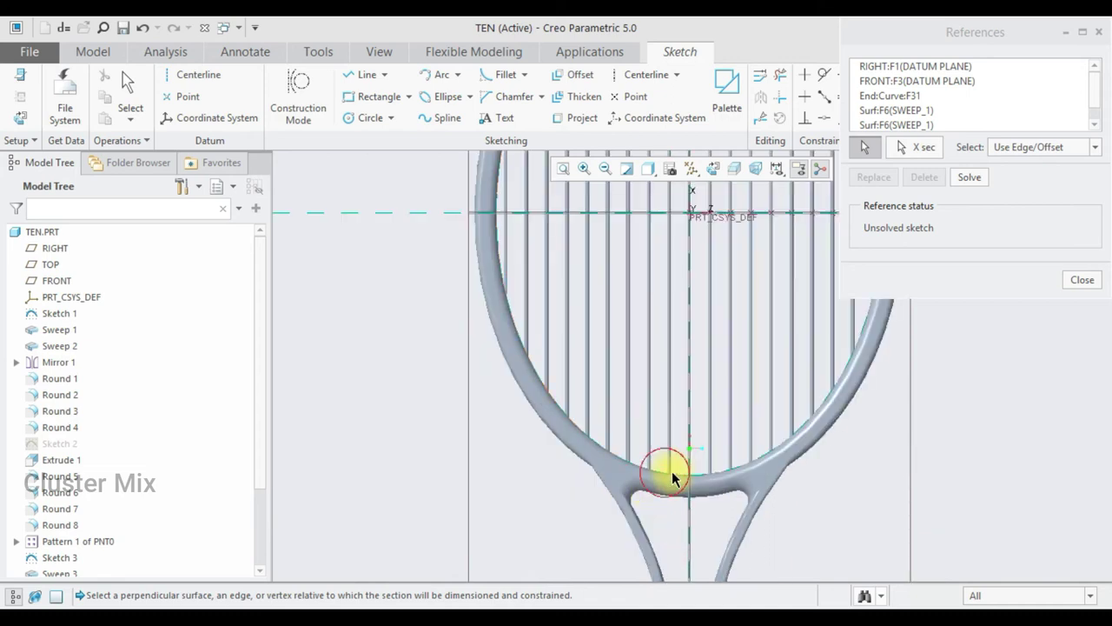
left_click(1082, 280)
Draw a vertical centreline from the racket throat to the top of the head, then accept the sketch
left_click(357, 74)
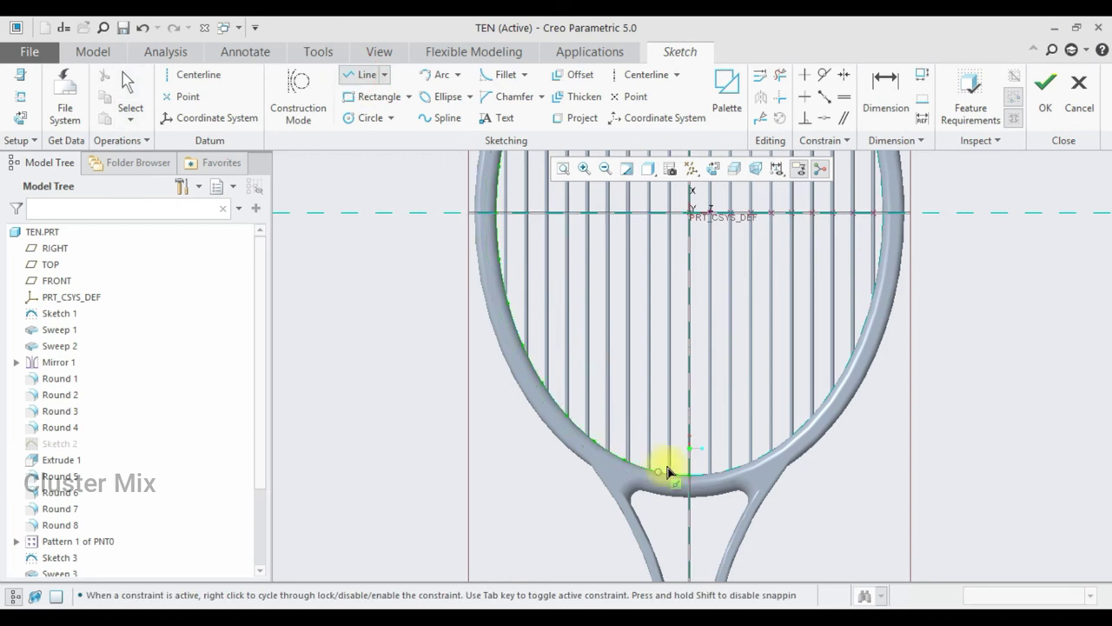
left_click(686, 473)
scroll(686, 478, "down", 3)
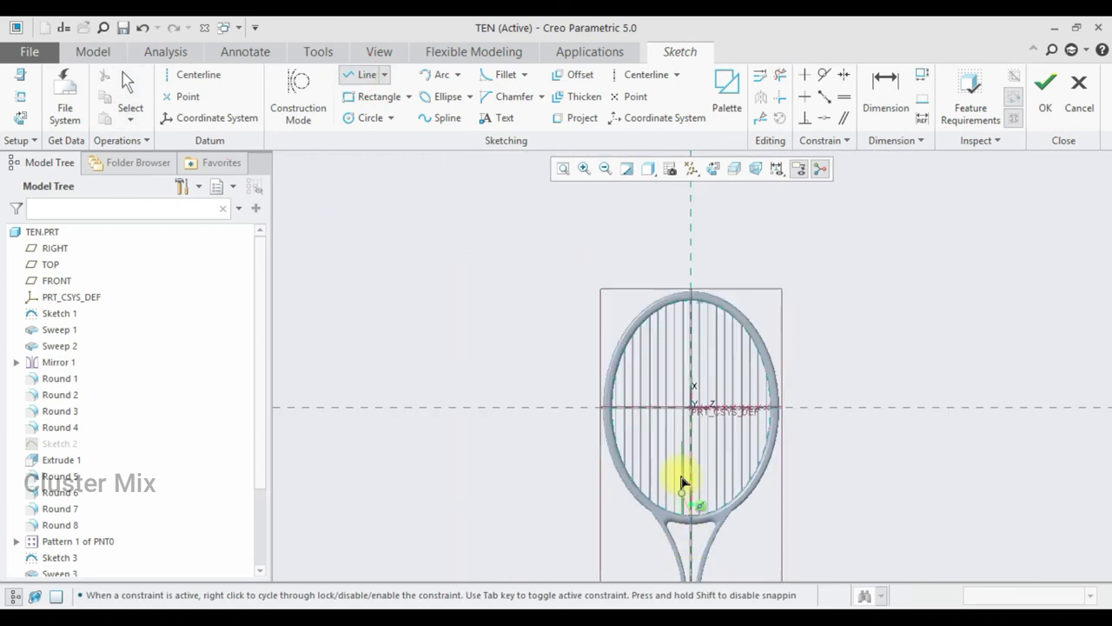
left_click(692, 305)
left_click(1045, 83)
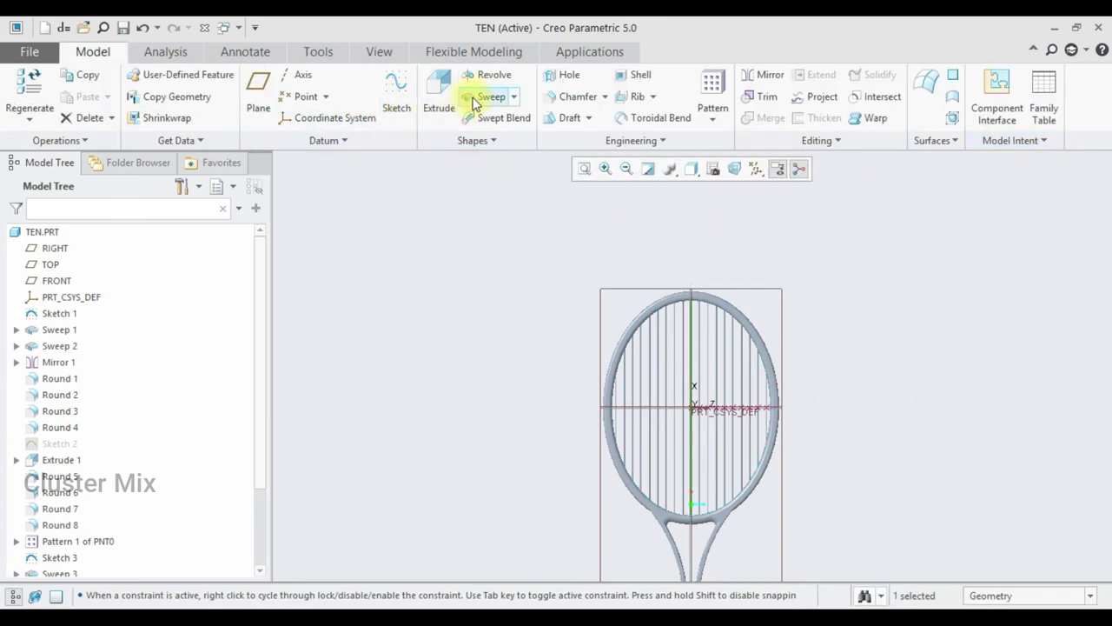
Start a sweep along the line and sketch a 2.5 circle at the origin as its section
left_click(485, 97)
left_click(76, 96)
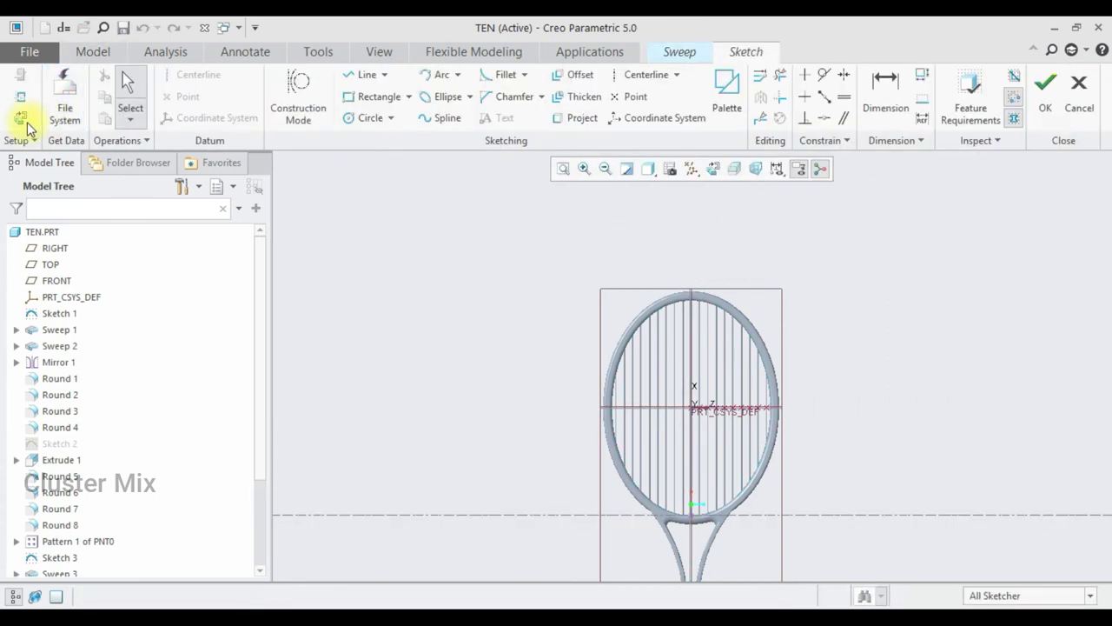
left_click(21, 117)
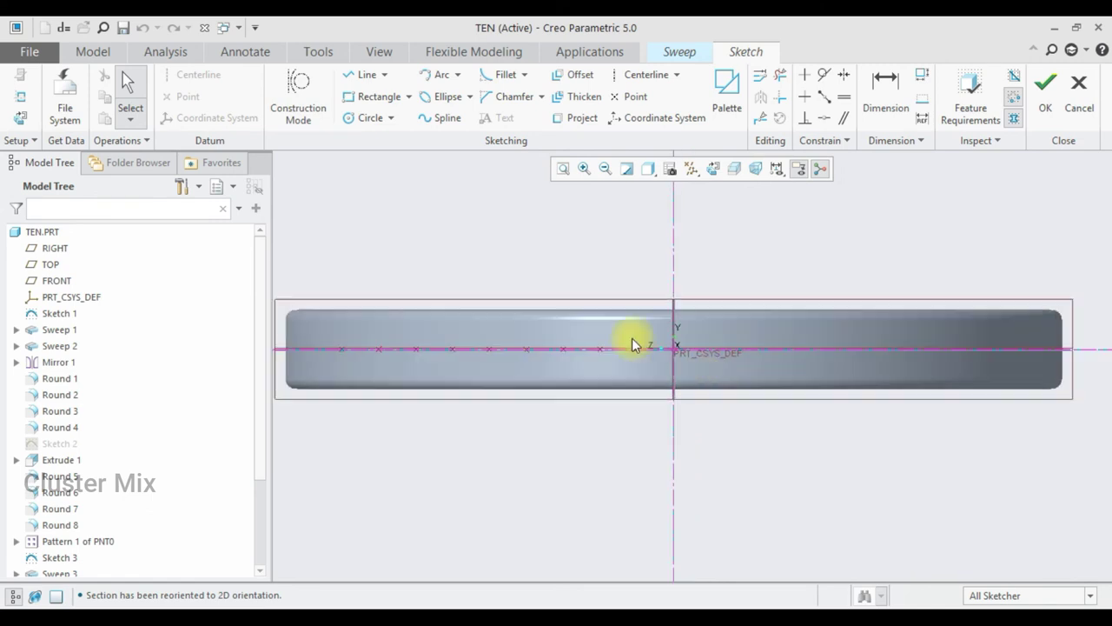
left_click(372, 117)
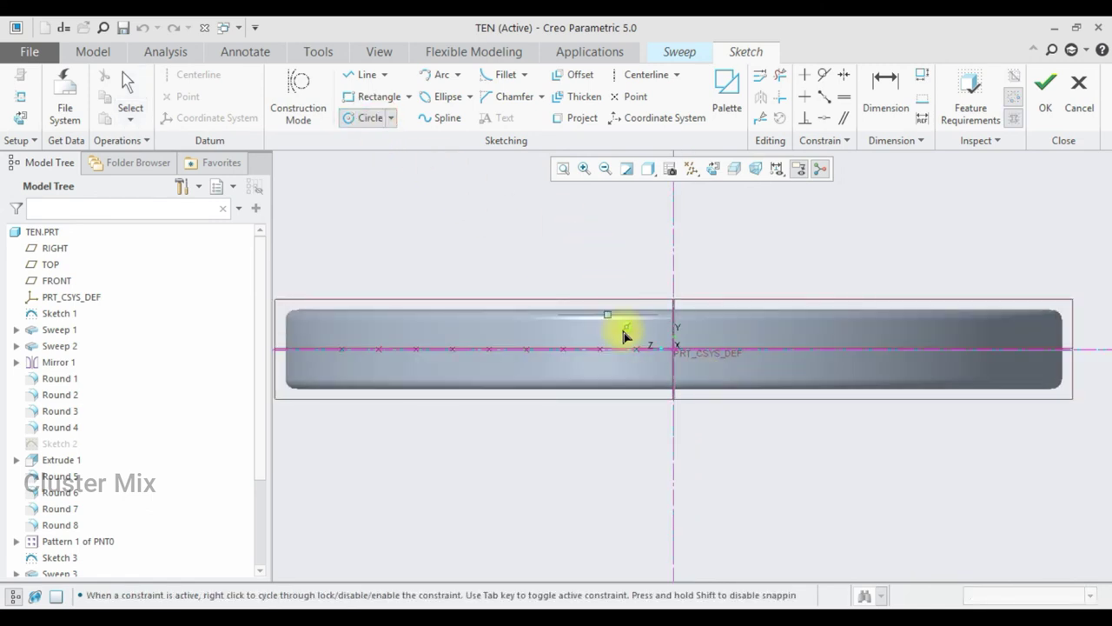
left_click(674, 357)
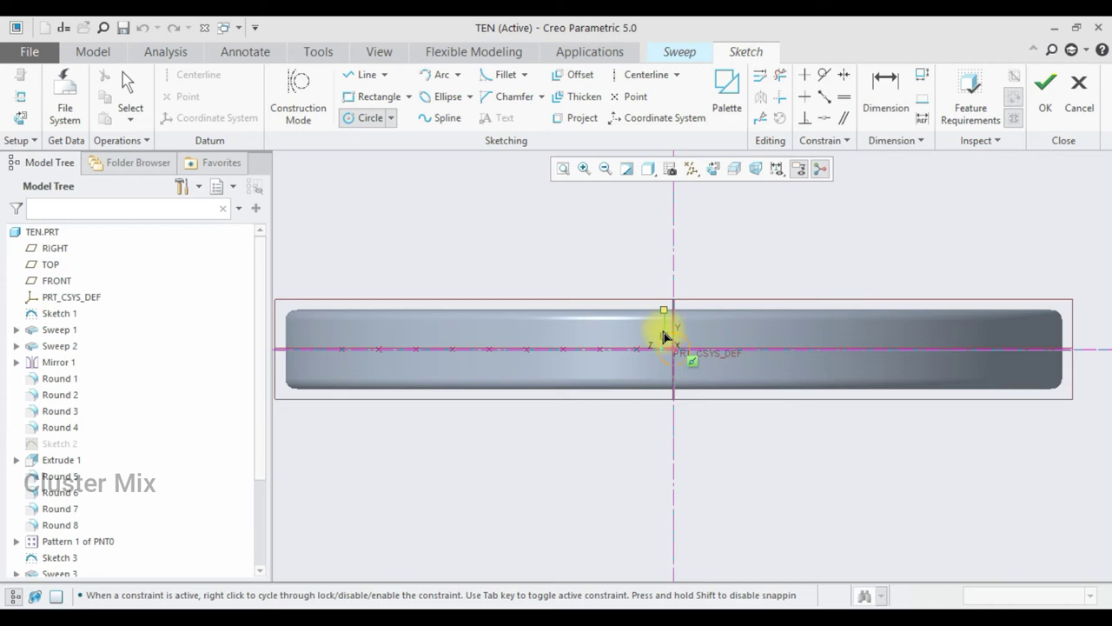
left_click(647, 338)
middle_click(637, 333)
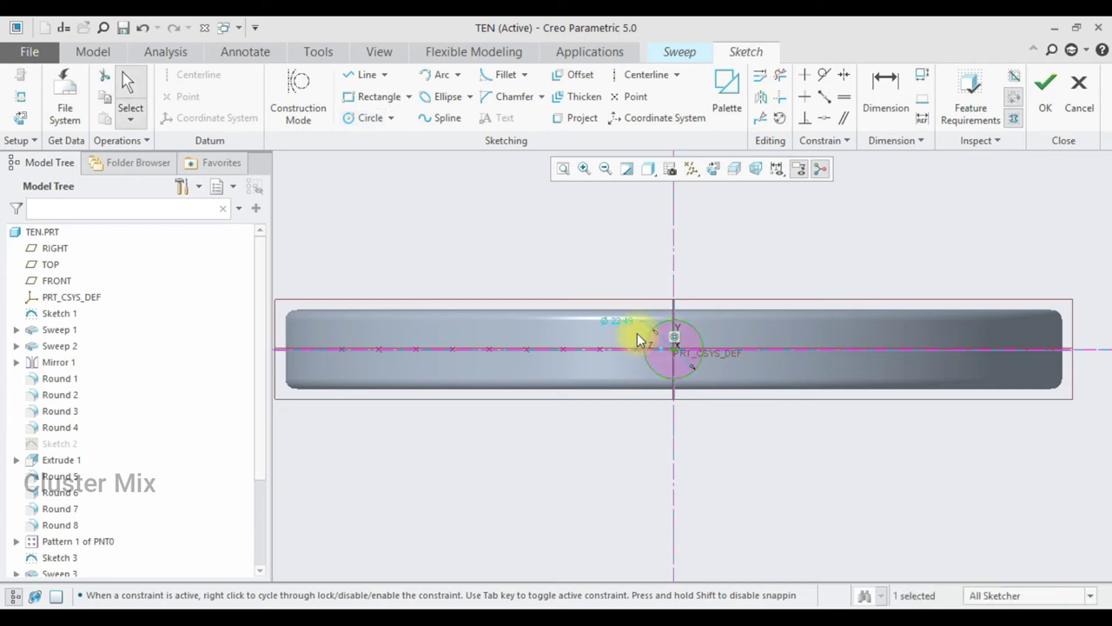
double_click(620, 320)
type("2.5")
Accept the section and complete the sweep, forming the lengthwise string
left_click(1036, 118)
left_click(529, 99)
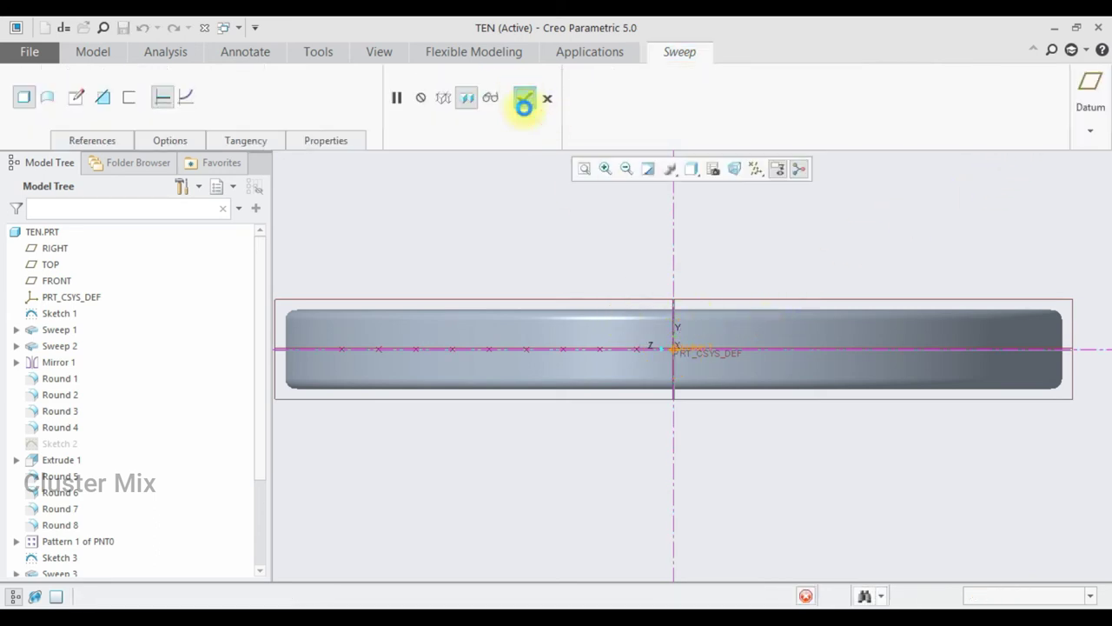
mouse_move(824, 218)
middle_mouse_down()
mouse_move(670, 368)
mouse_move(691, 330)
mouse_move(652, 426)
mouse_move(666, 392)
mouse_move(653, 375)
mouse_move(677, 310)
mouse_move(678, 365)
mouse_move(700, 326)
middle_mouse_up()
scroll(653, 374, "up", 3)
scroll(670, 343, "down", 2)
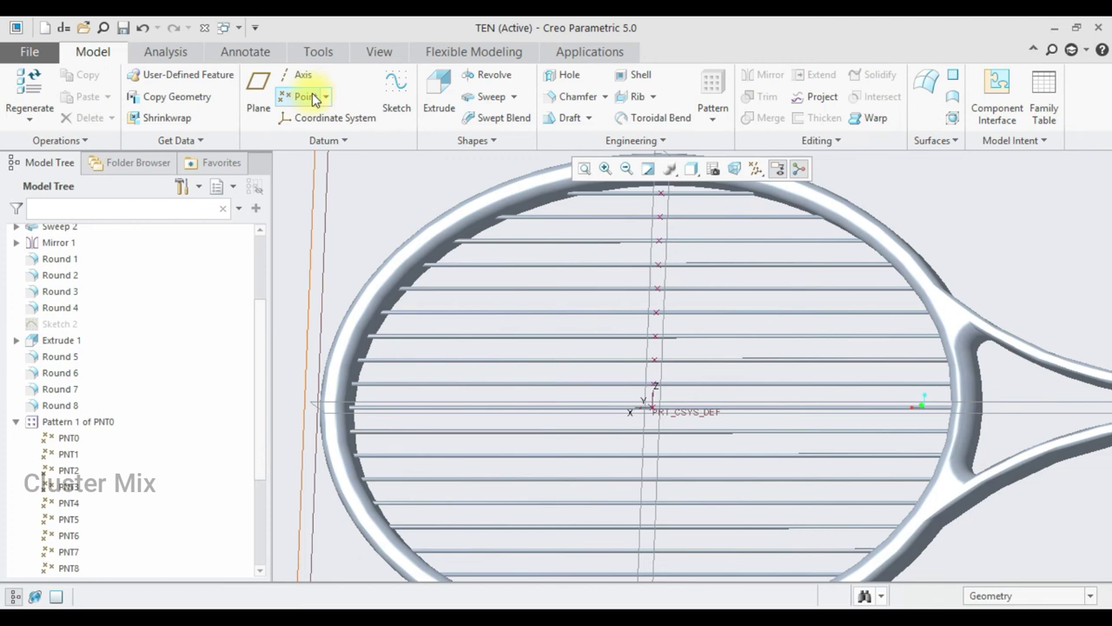
Create datum point PNT0 on the coordinate system
left_click(304, 96)
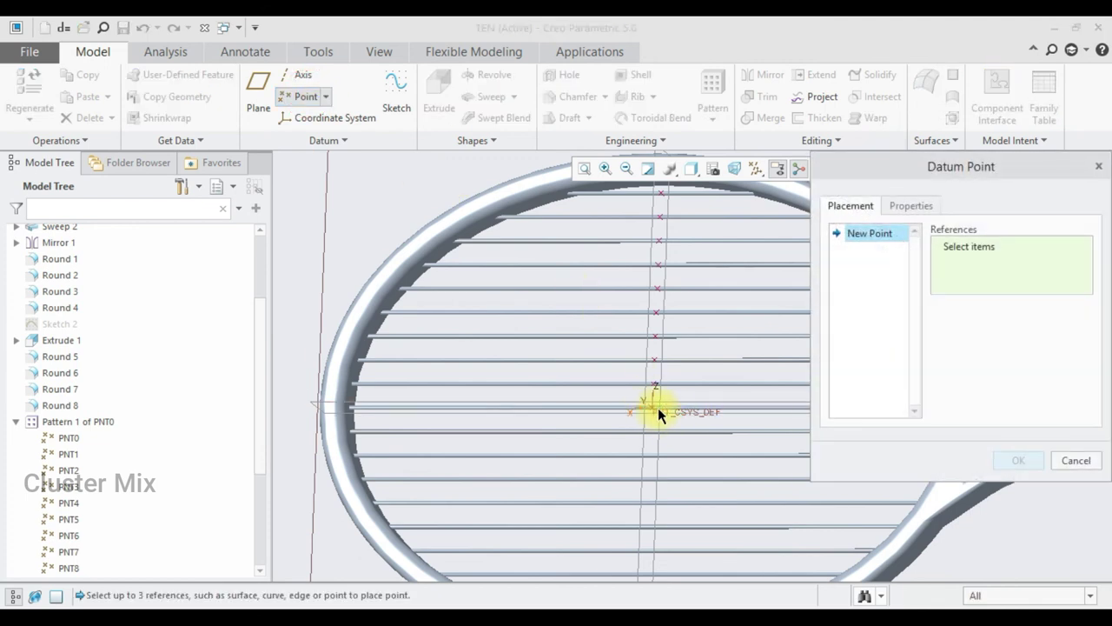
left_click(678, 418)
left_click(1018, 460)
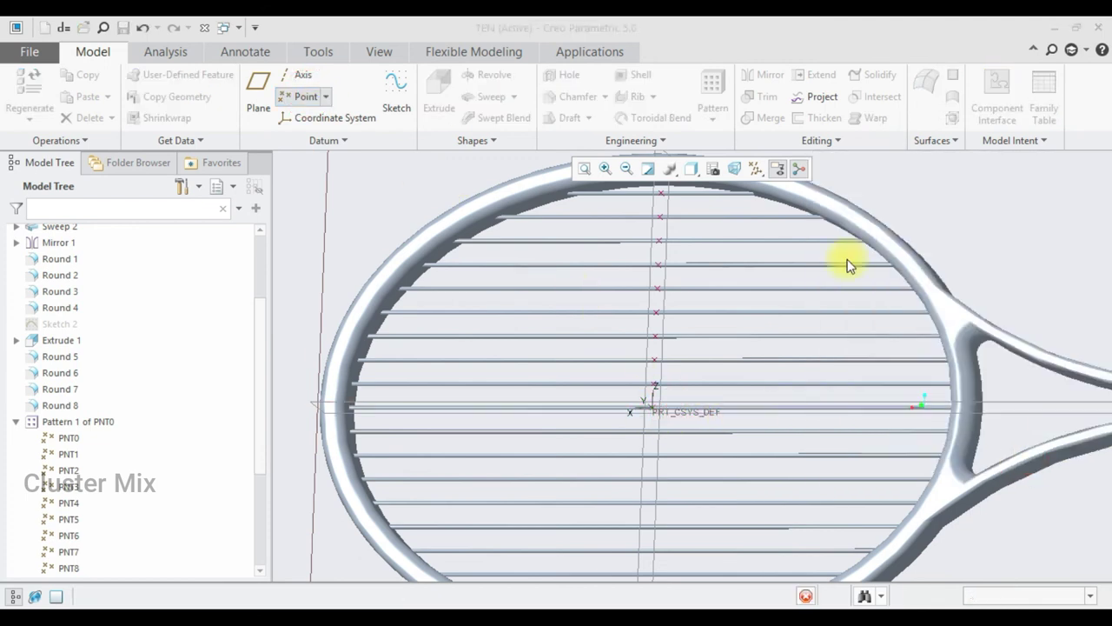
Start a direction pattern of the point and reverse its direction to the left
left_click(713, 89)
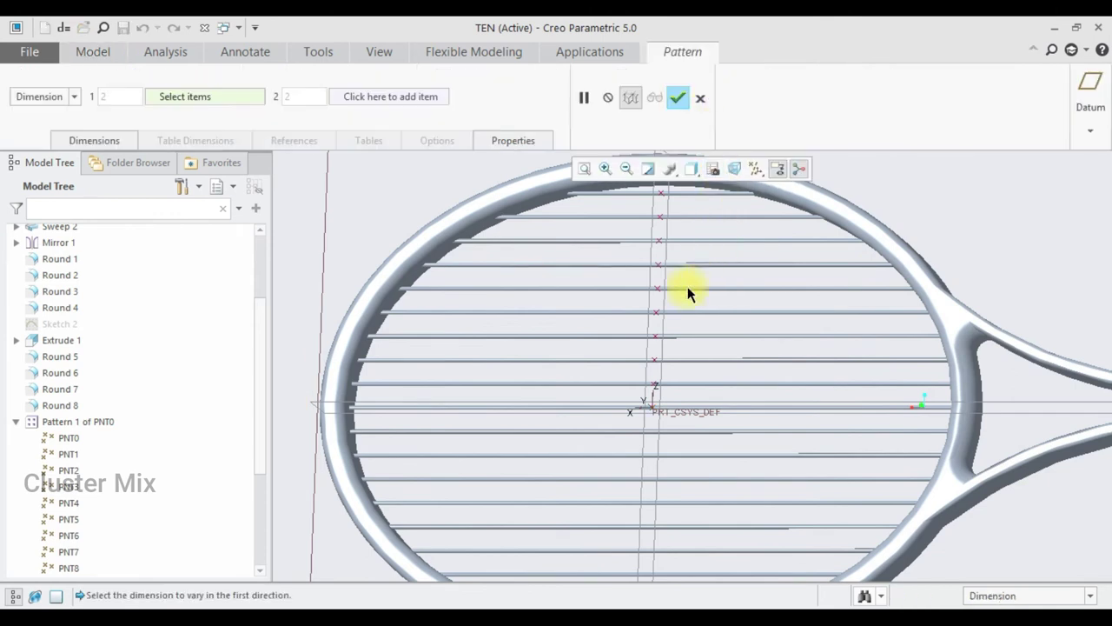
left_click(75, 97)
left_click(45, 130)
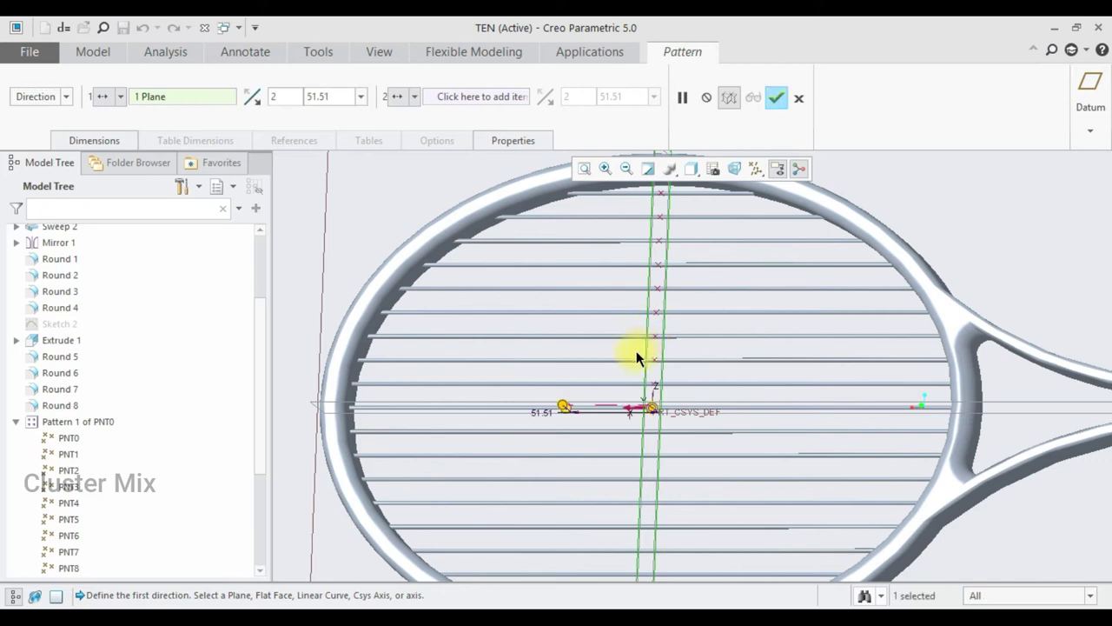
double_click(287, 98)
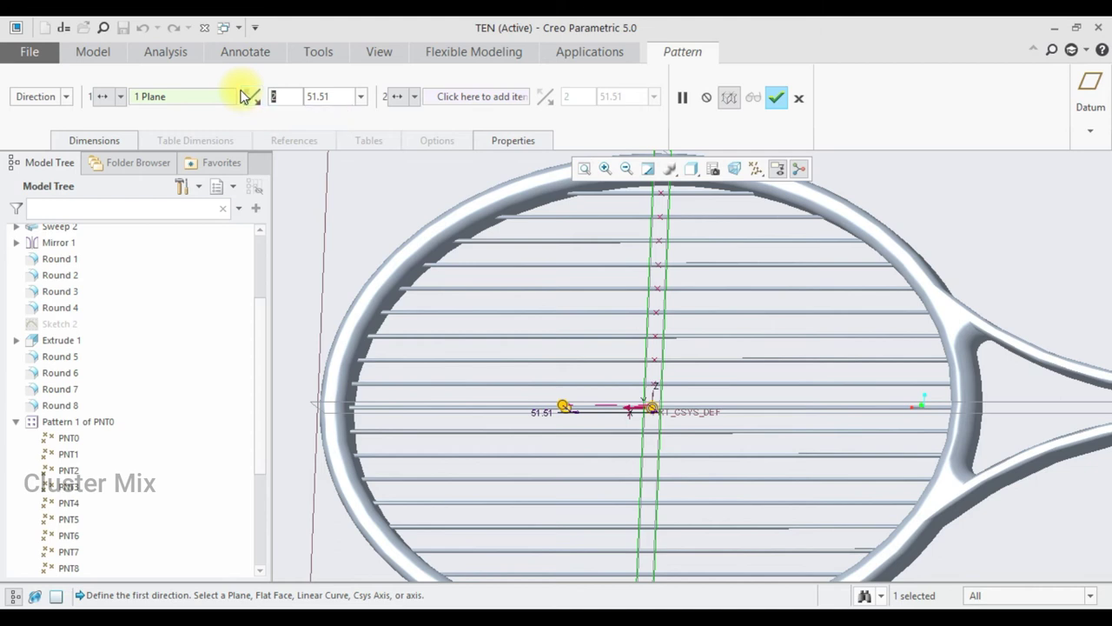
type("1")
left_click(242, 92)
double_click(345, 97)
type("14")
key("Return")
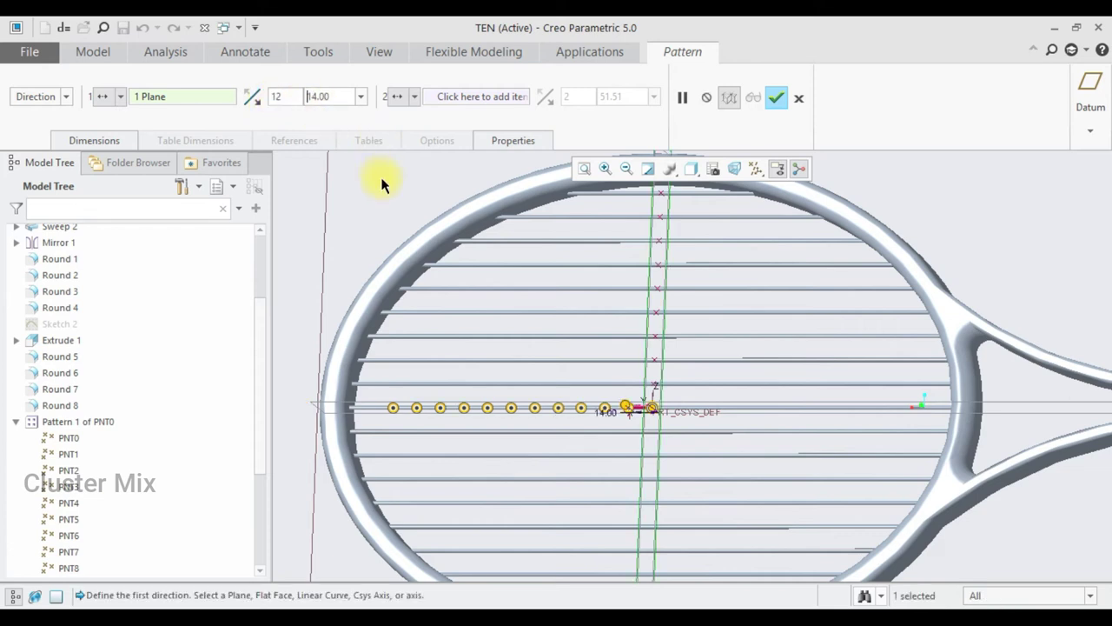
Set the pattern to 14 members spaced 13.00 and finish it
double_click(276, 96)
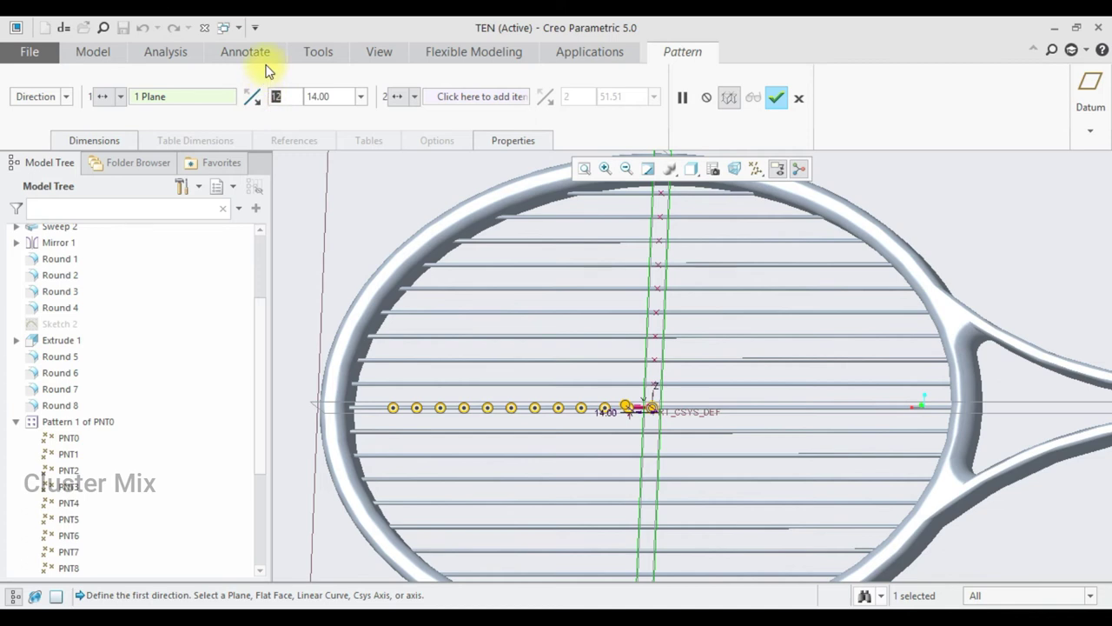
type("14")
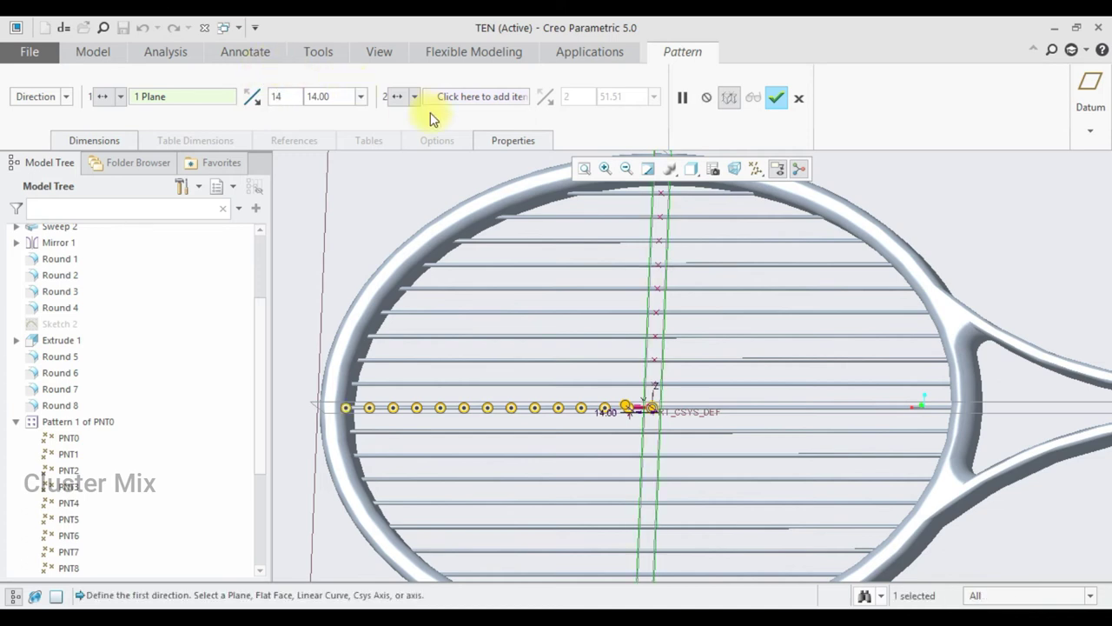
double_click(346, 95)
type("12")
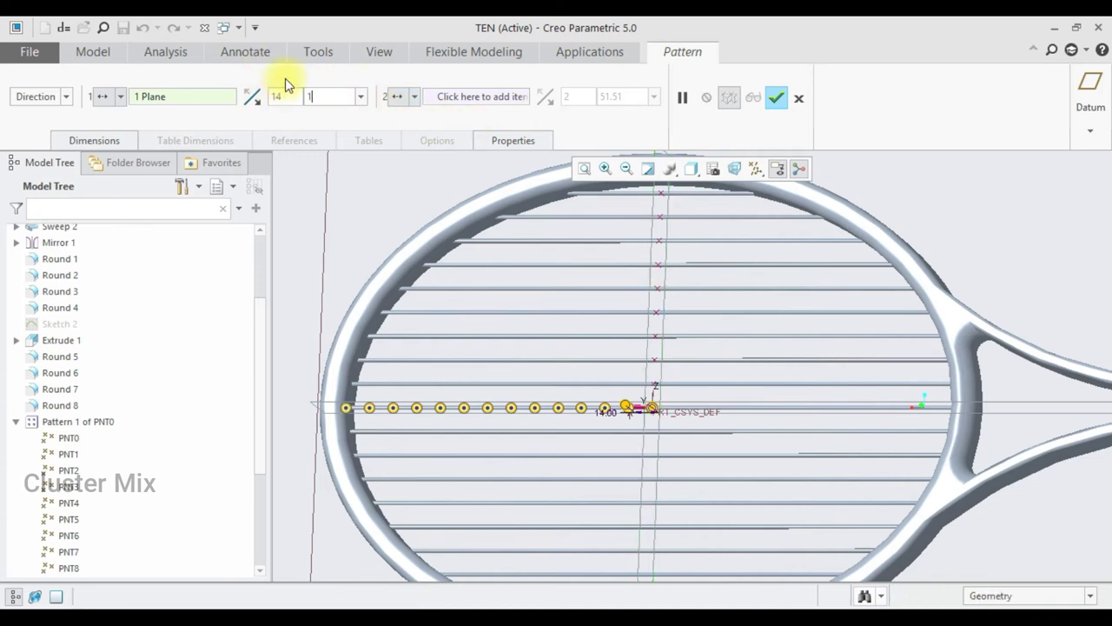
key("Return")
double_click(321, 97)
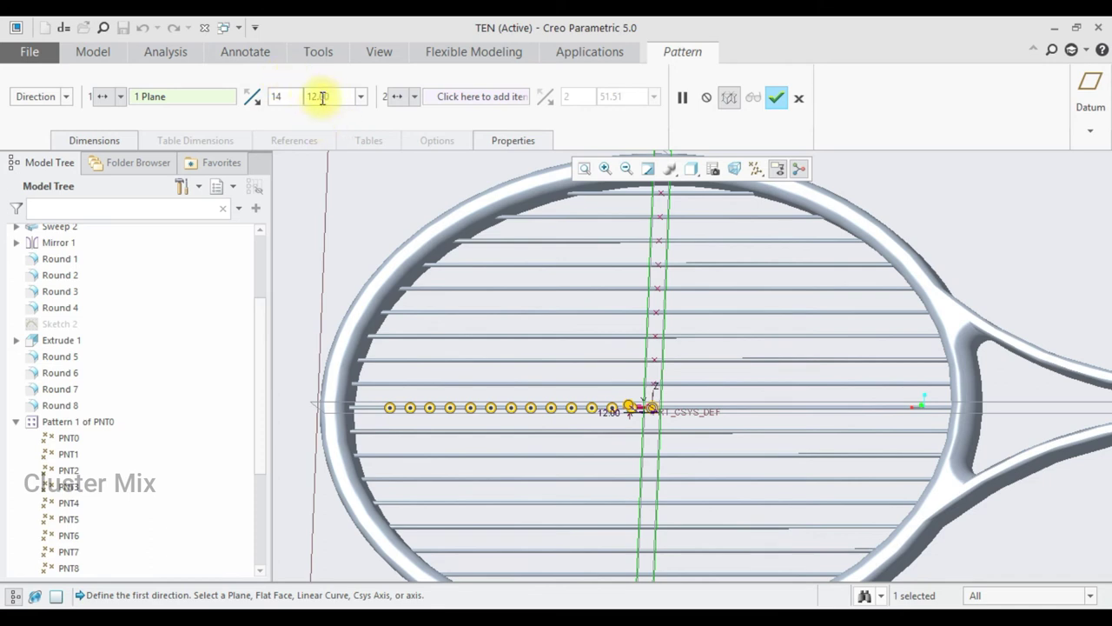
type("13")
key("Return")
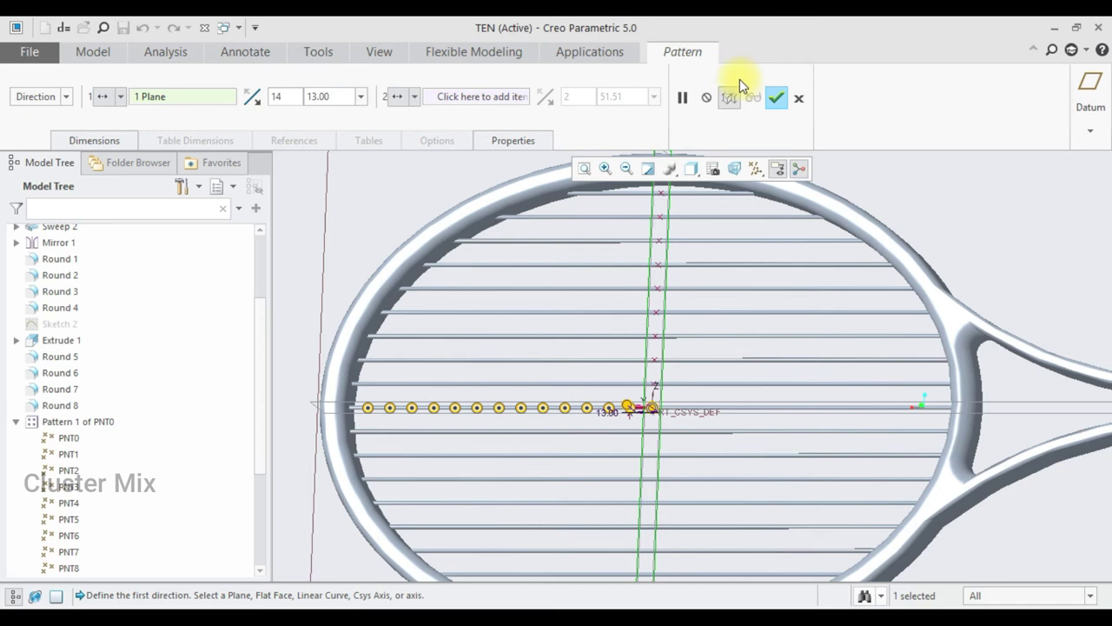
left_click(777, 101)
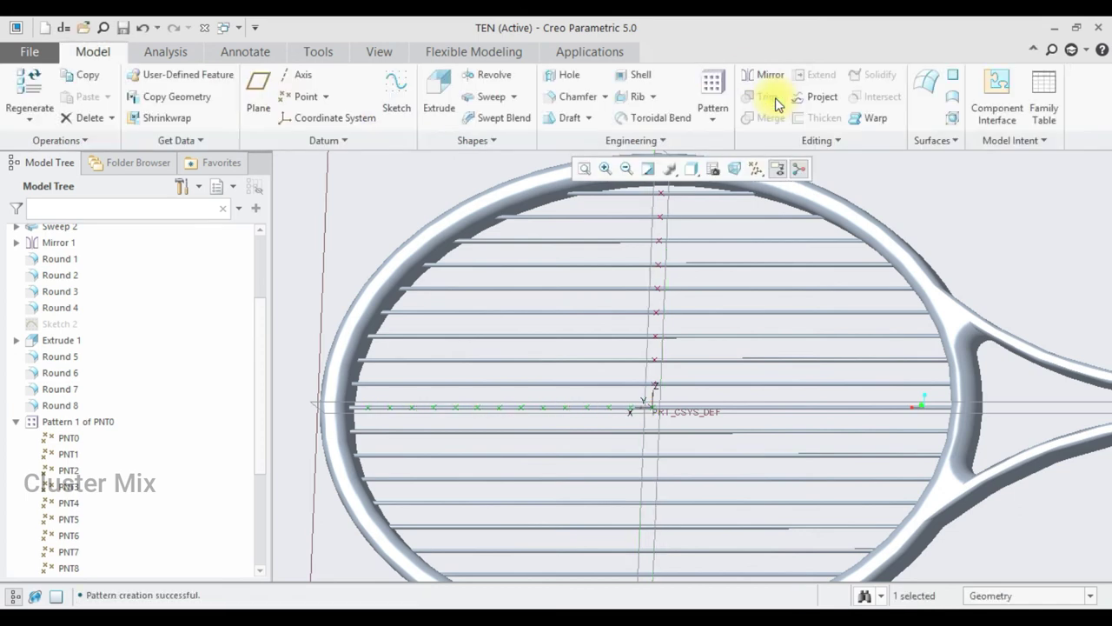
Sketch on the TOP plane in sketch view, adding a Sweep 1 frame surface as reference
scroll(906, 239, "down", 3)
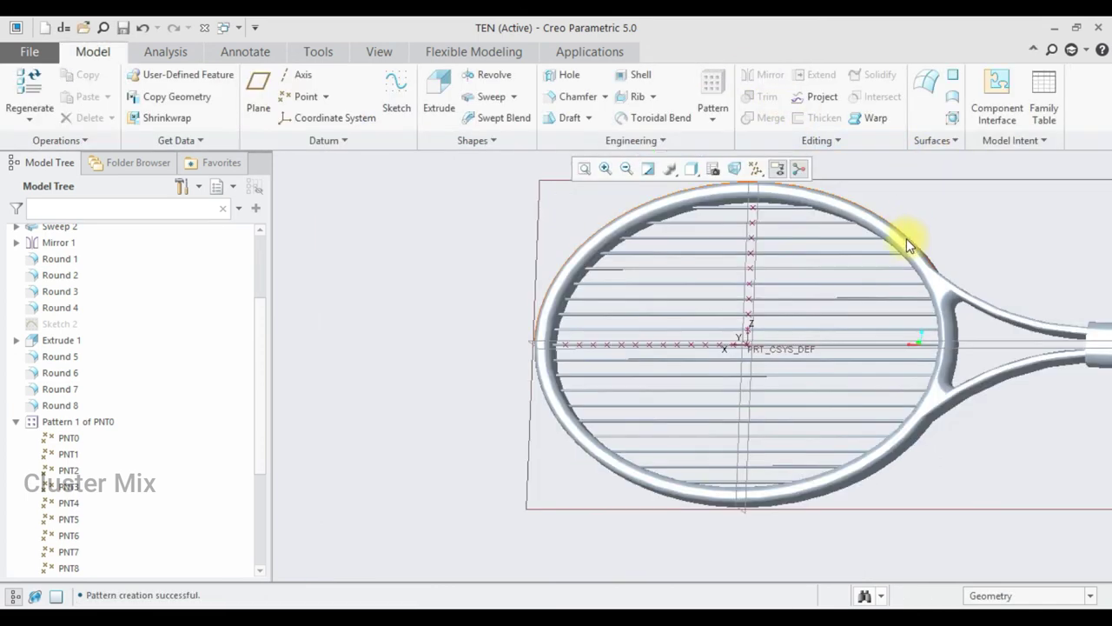
left_click(908, 182)
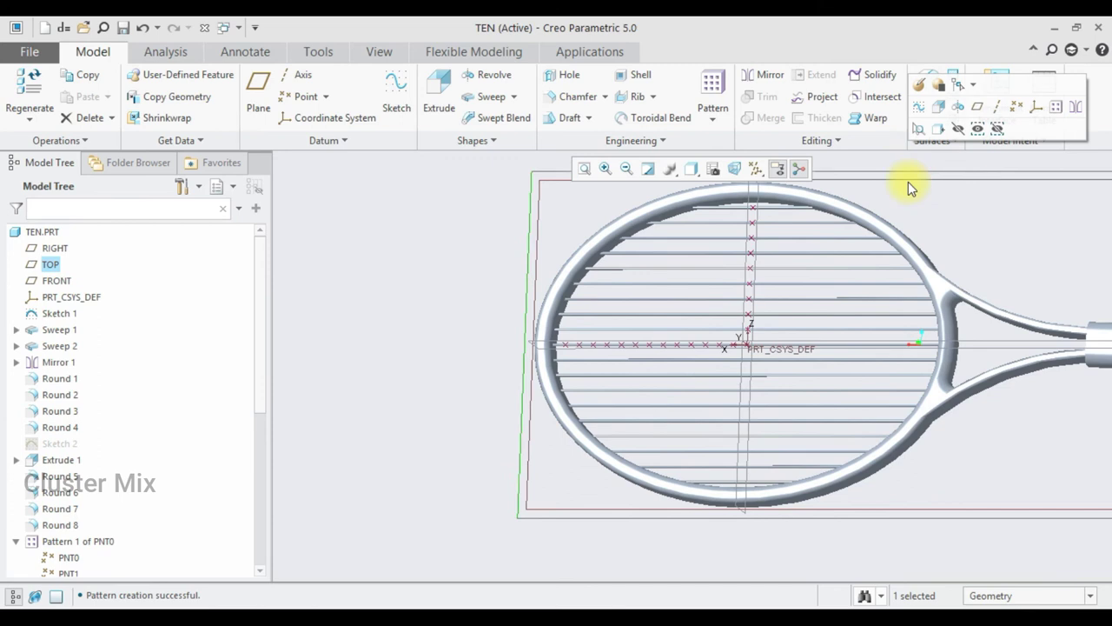
left_click(917, 107)
left_click(20, 117)
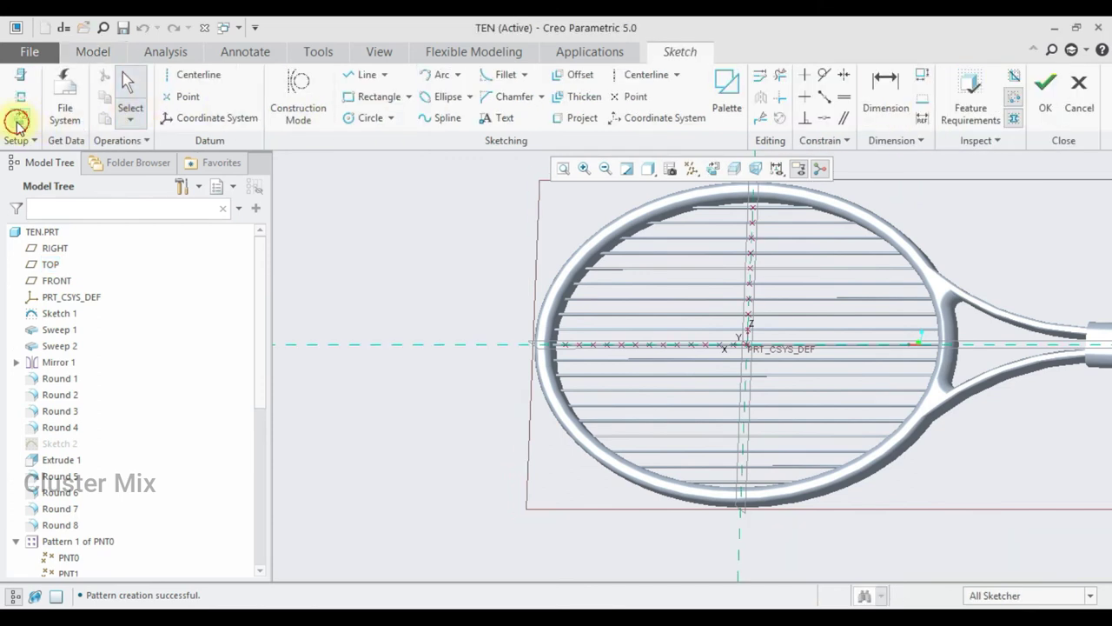
scroll(553, 356, "up", 3)
scroll(644, 385, "up", 2)
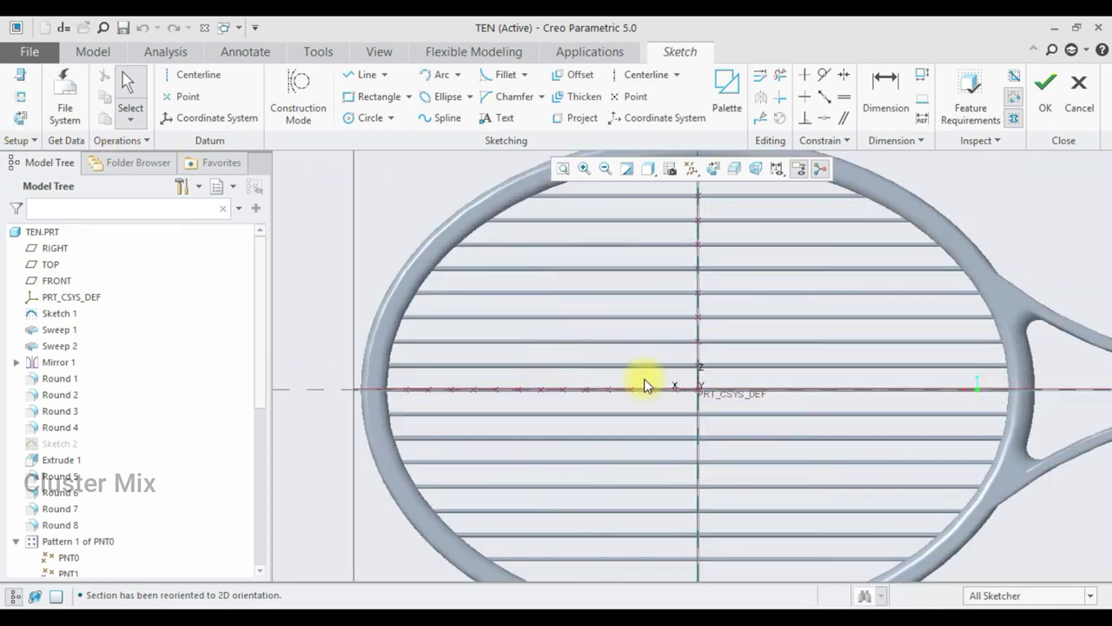
left_click(20, 98)
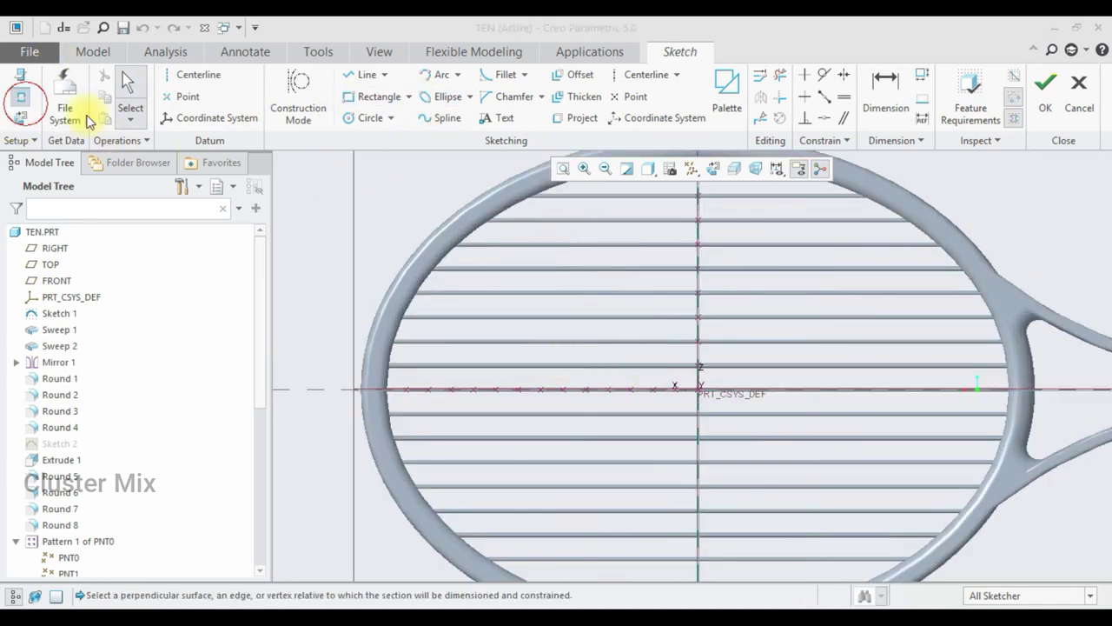
left_click(496, 219)
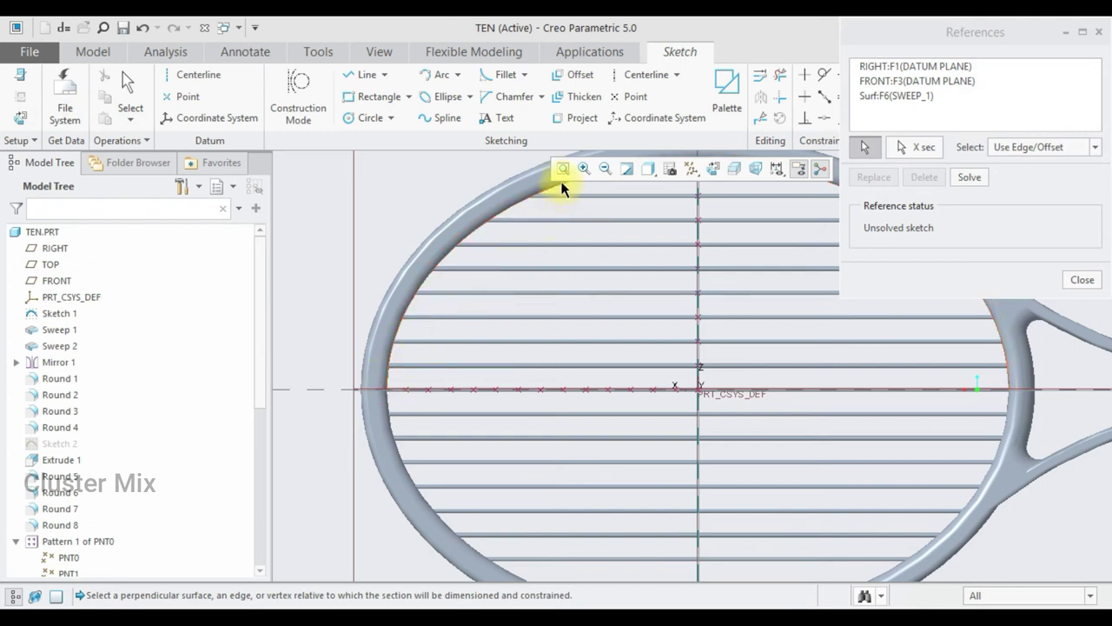
left_click(559, 390)
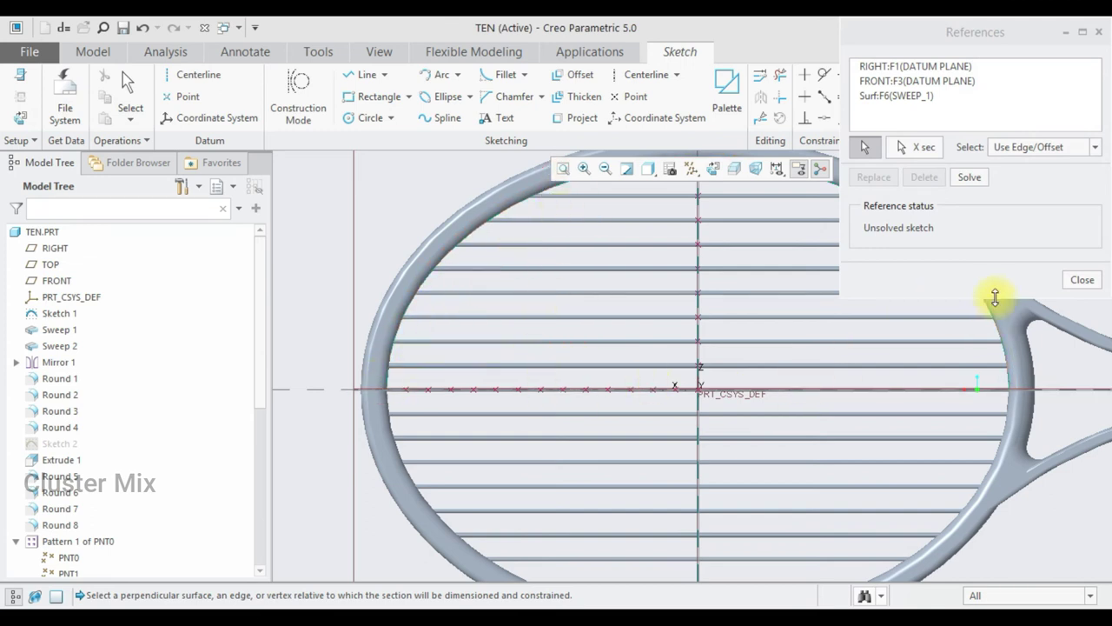
left_click(1075, 283)
Draw the first vertical string lines from the horizontal axis up to the upper rim
left_click(362, 75)
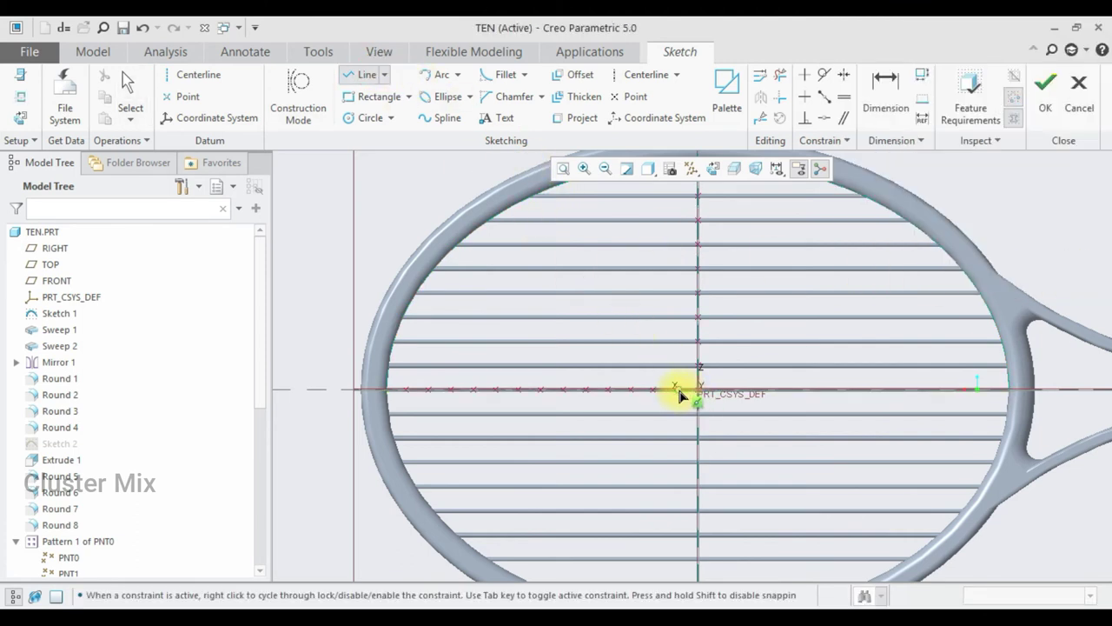
scroll(675, 393, "down", 5)
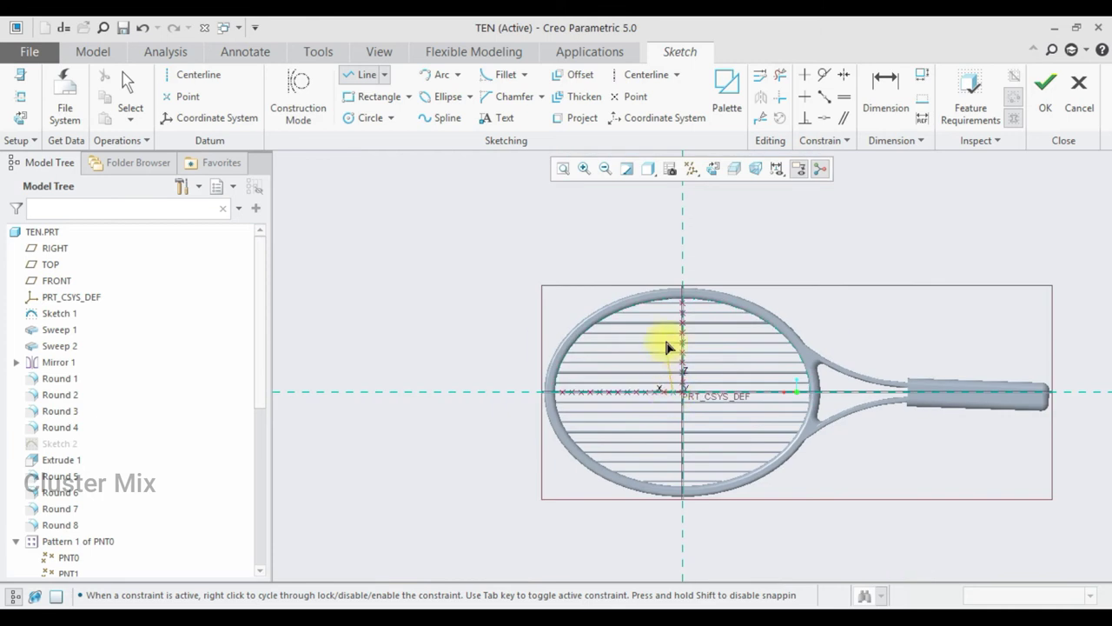
left_click(674, 301)
scroll(677, 402, "up", 1)
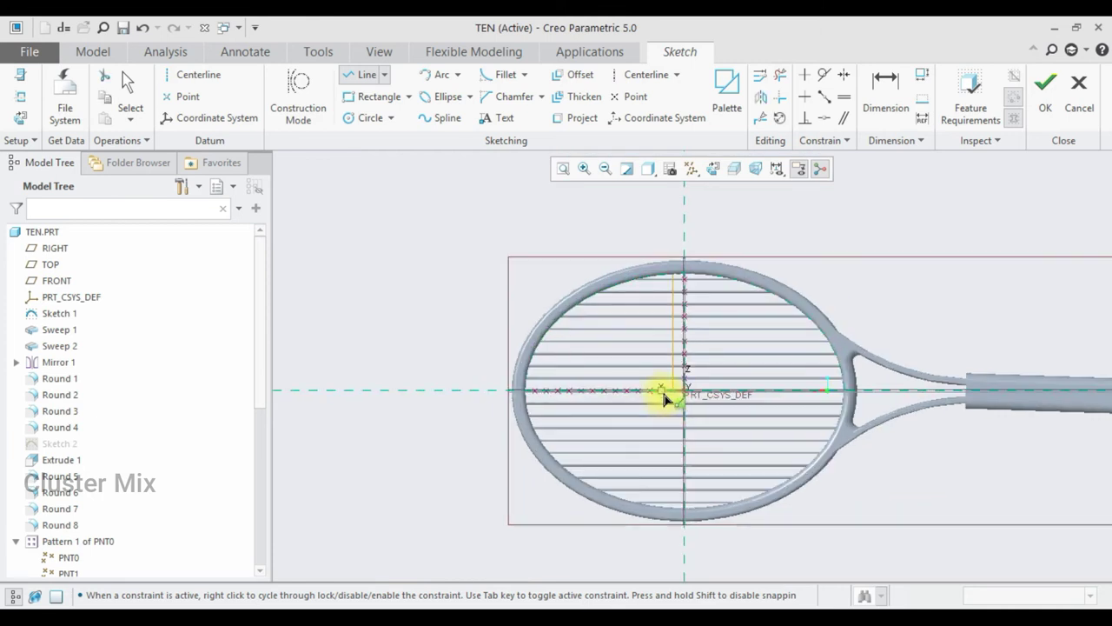
scroll(665, 391, "up", 1)
scroll(664, 393, "up", 2)
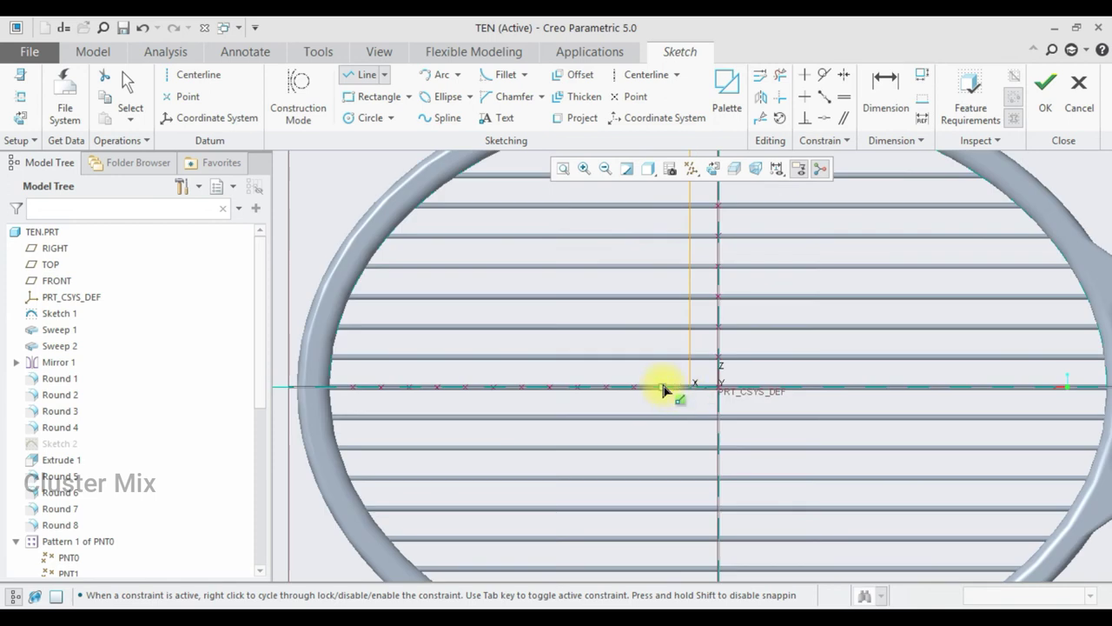
scroll(660, 384, "down", 4)
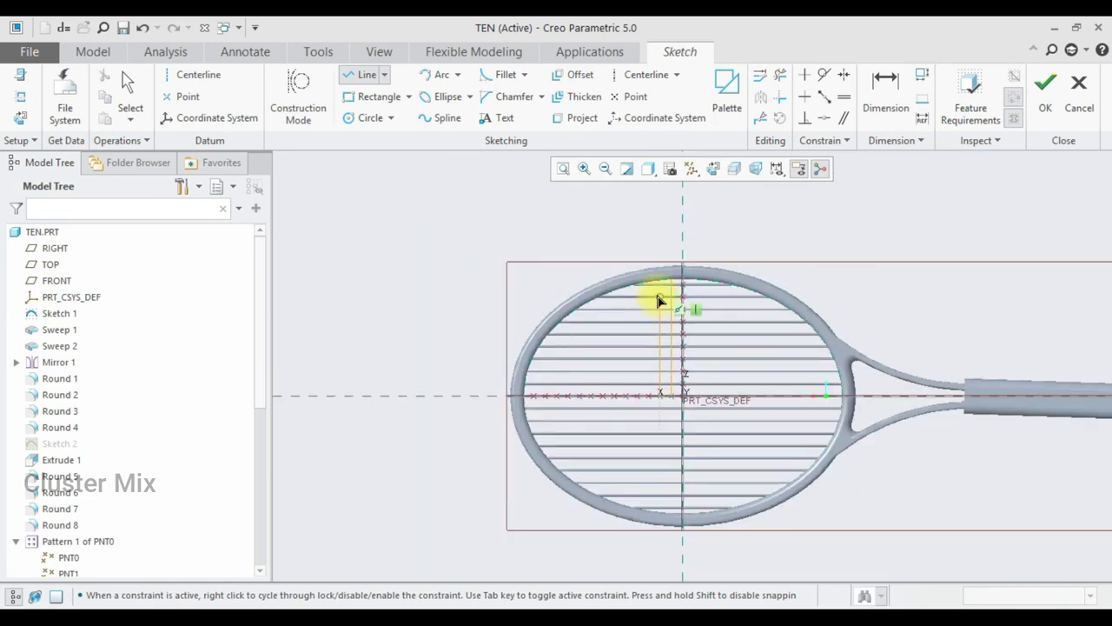
left_click(660, 280)
scroll(630, 360, "up", 3)
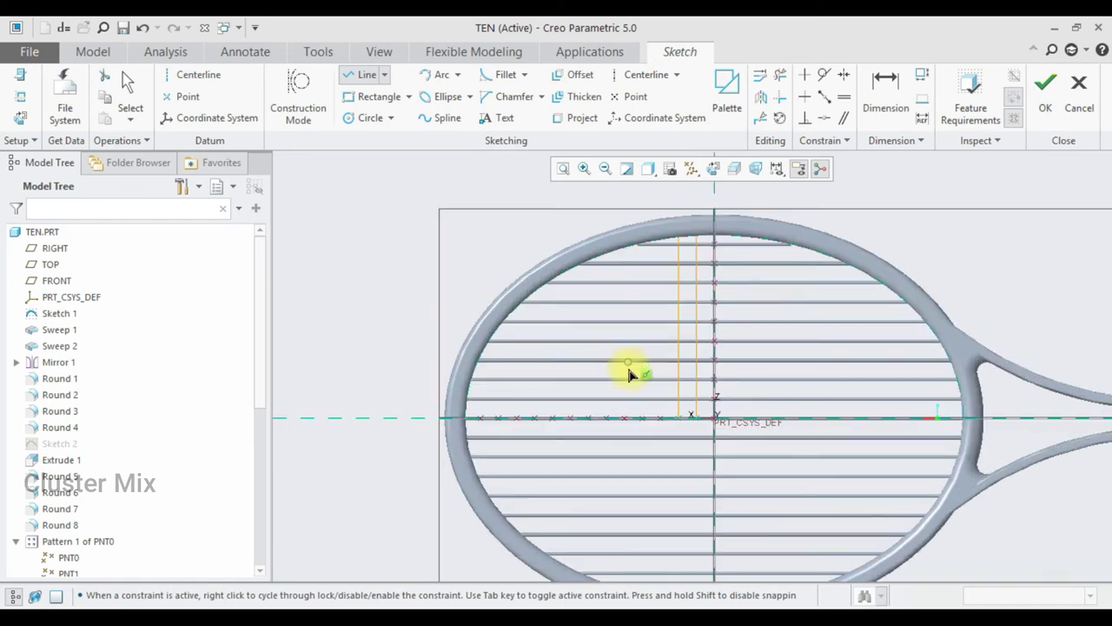
left_click(660, 418)
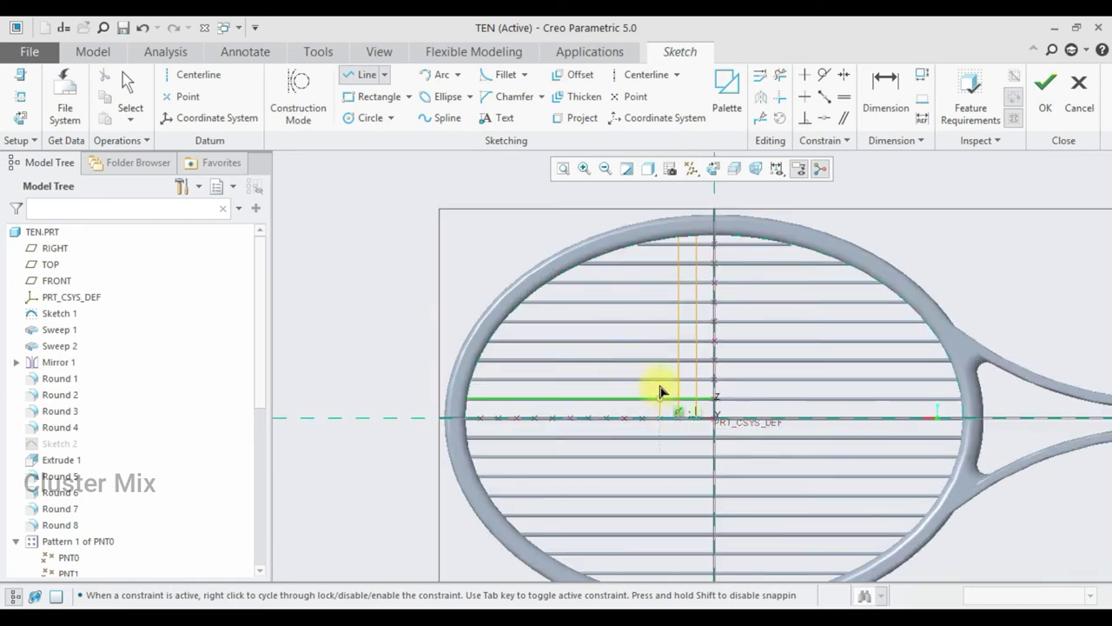
left_click(660, 243)
middle_click(658, 247)
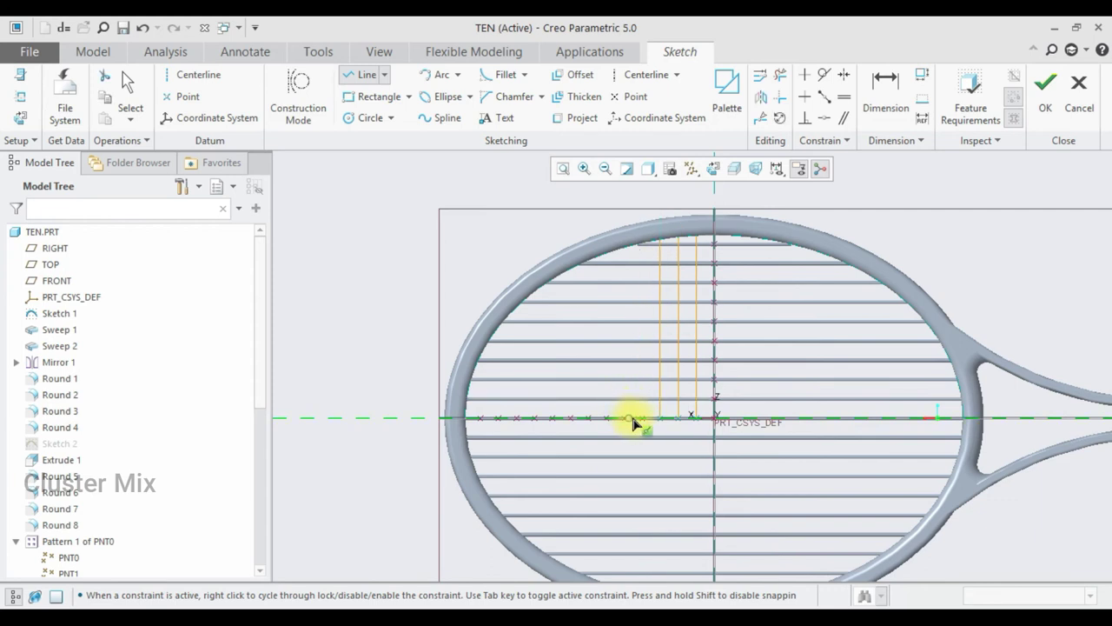
Draw the remaining vertical lines further left, each ending at the frame's inner top edge
left_click(642, 418)
left_click(644, 244)
middle_click(645, 243)
left_click(624, 264)
middle_click(614, 300)
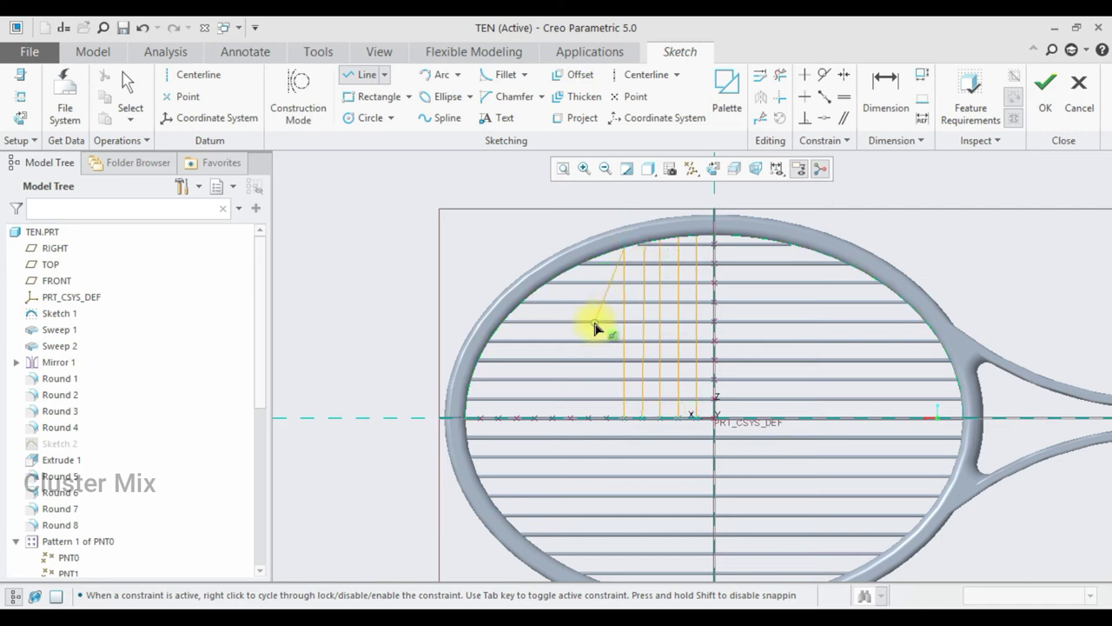
middle_click(612, 300)
left_click(605, 418)
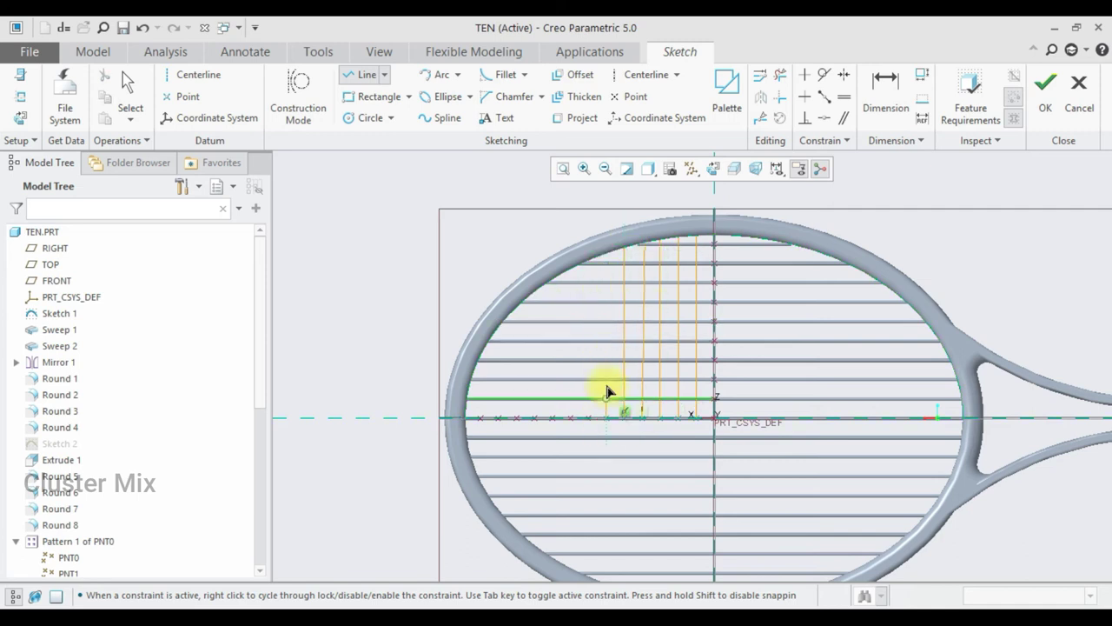
left_click(609, 254)
middle_click(653, 219)
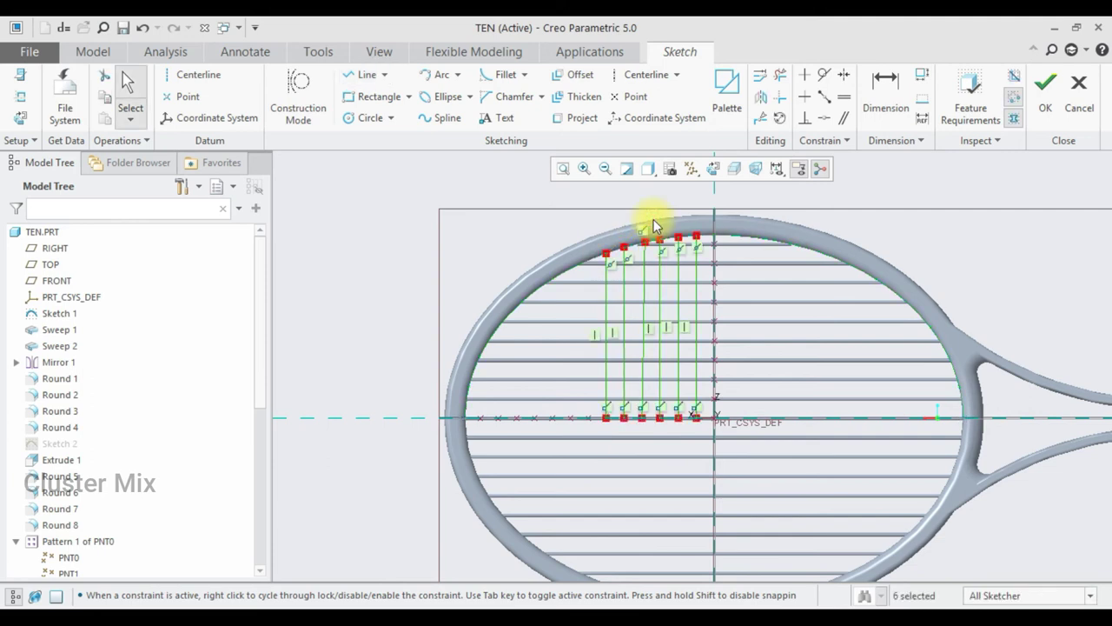
scroll(653, 222, "down", 3)
scroll(643, 269, "down", 3)
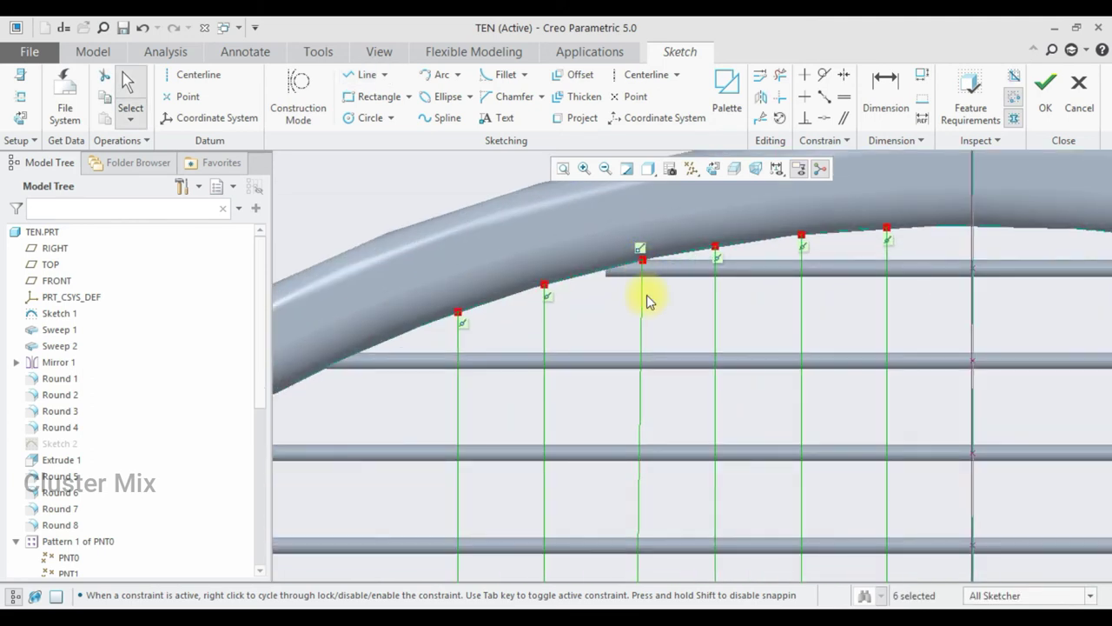
scroll(648, 299, "up", 3)
scroll(643, 318, "up", 2)
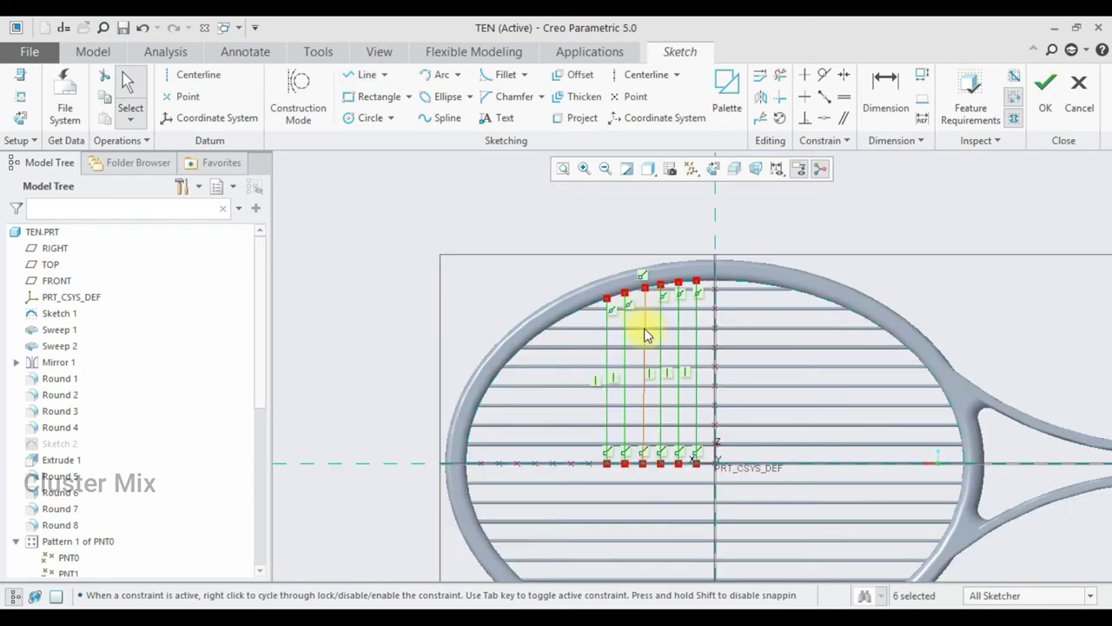
Switch the line tool to Line Chain mode for drawing string lines
left_click(360, 74)
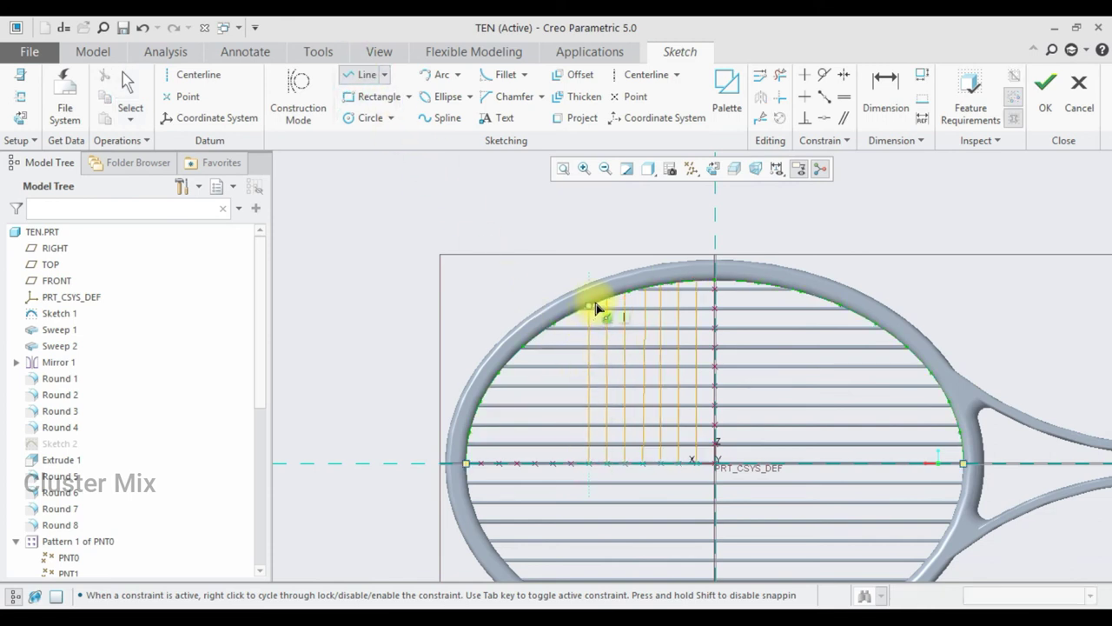
middle_click(522, 368)
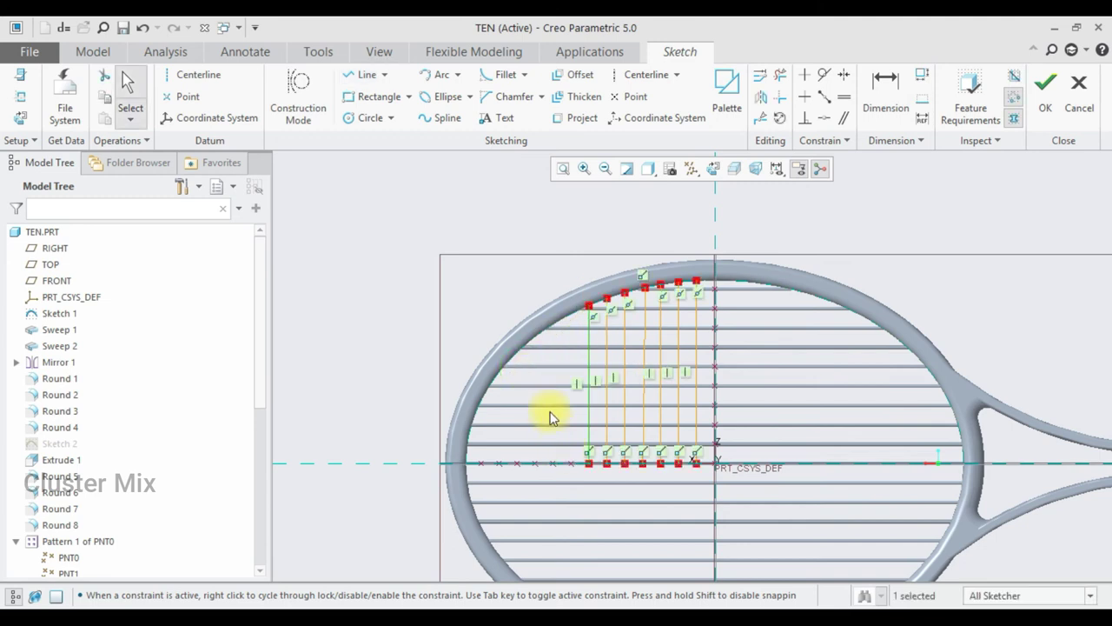
left_click(384, 74)
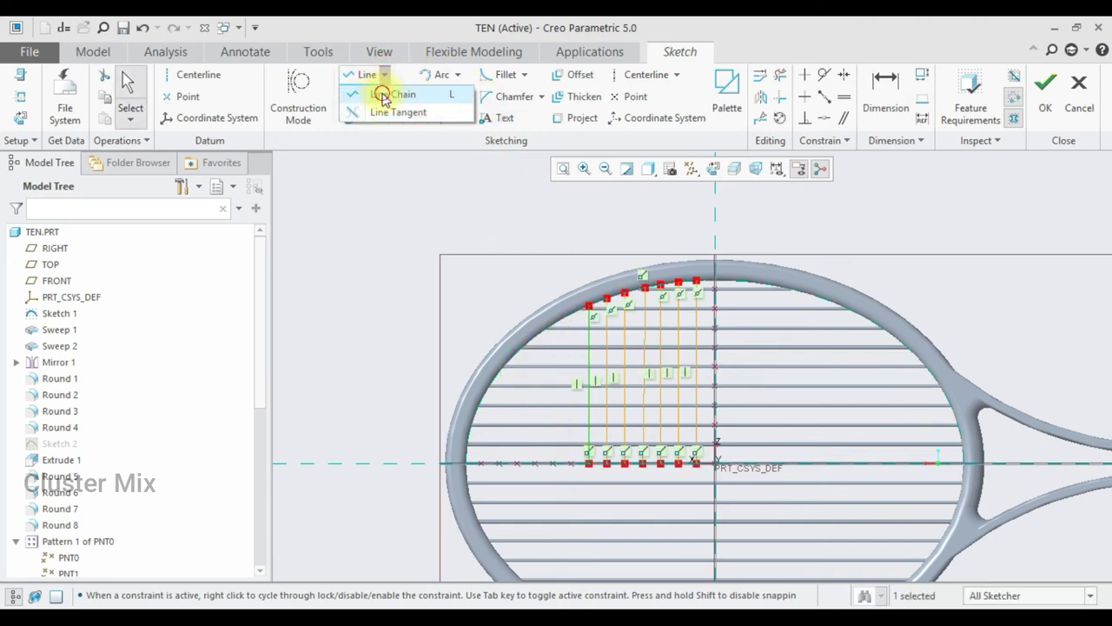
left_click(377, 92)
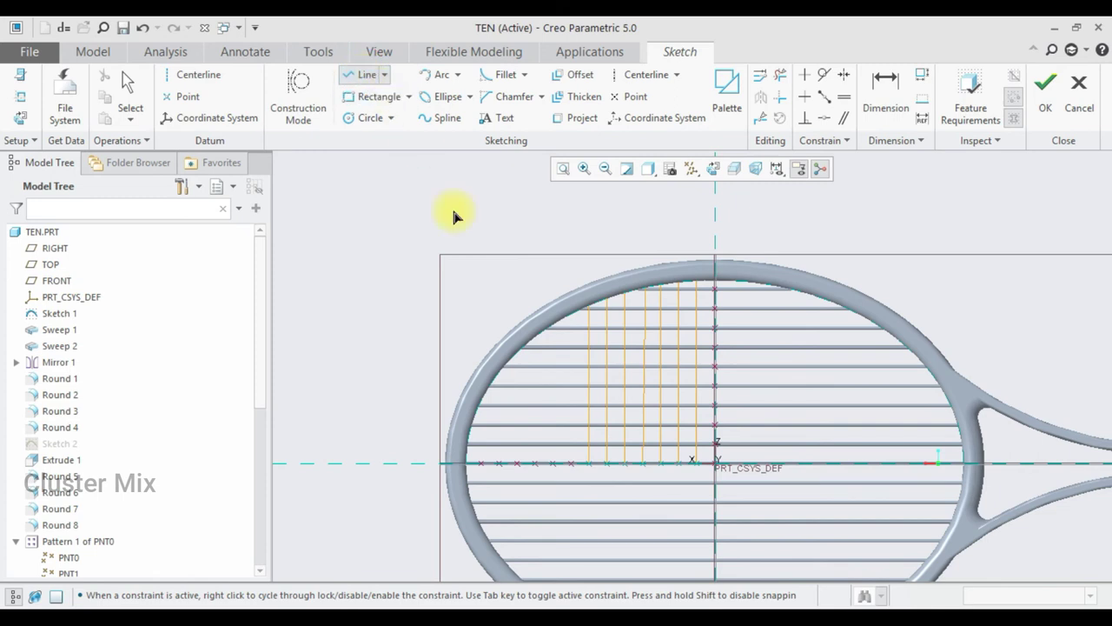
left_click(571, 463)
middle_click(545, 379)
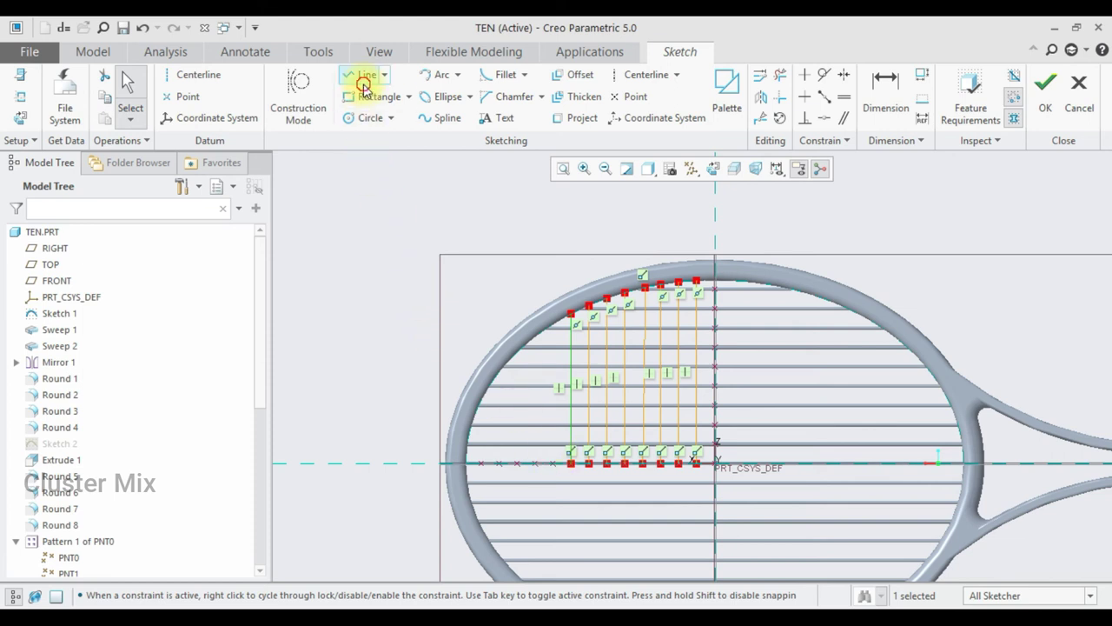
Draw three more vertical lines from the centerline up to the inner rim, moving left
left_click(364, 75)
left_click(553, 465)
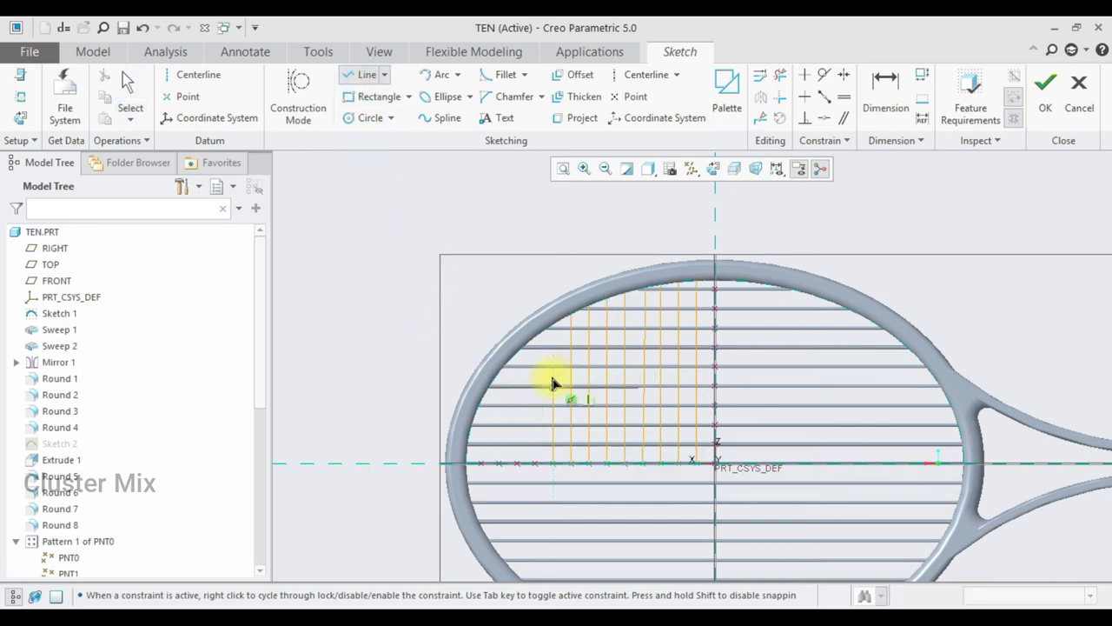
left_click(554, 329)
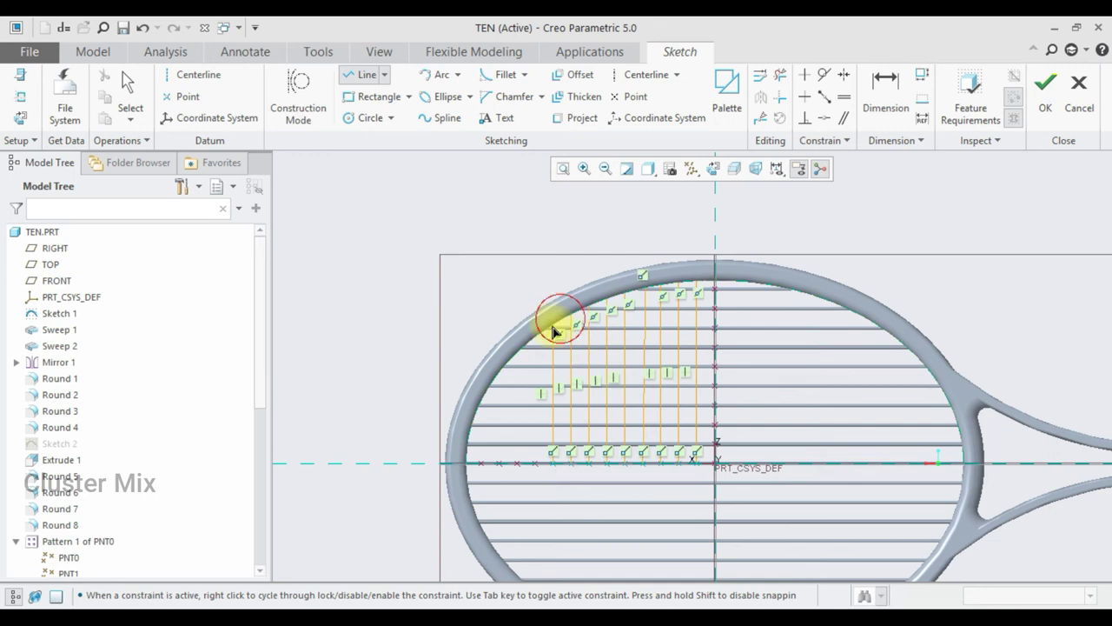
middle_click(526, 350)
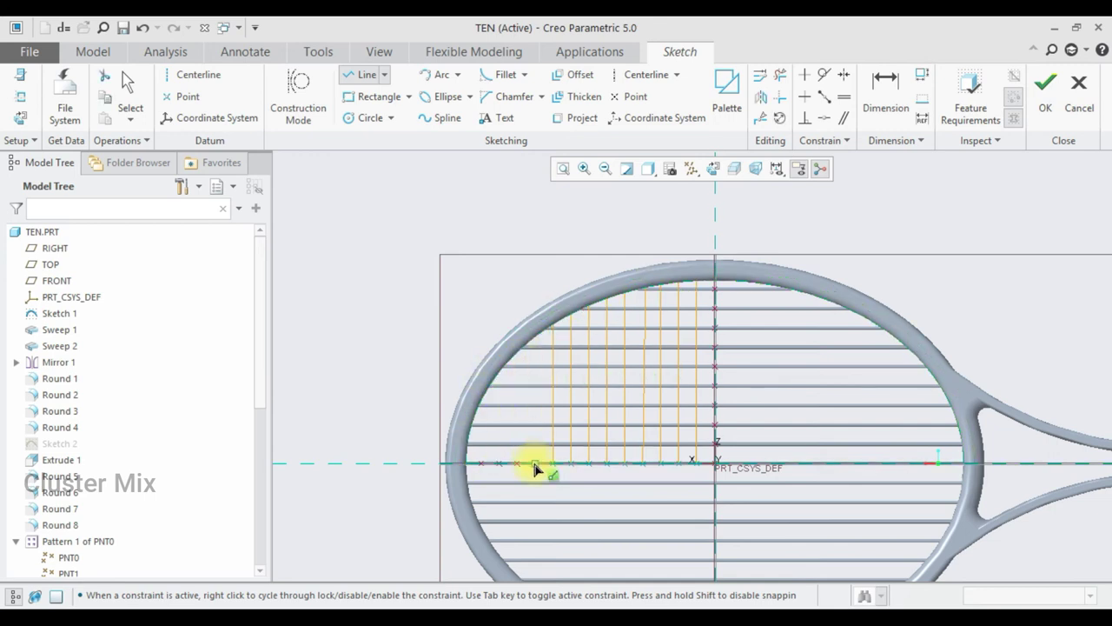
left_click(536, 465)
left_click(534, 341)
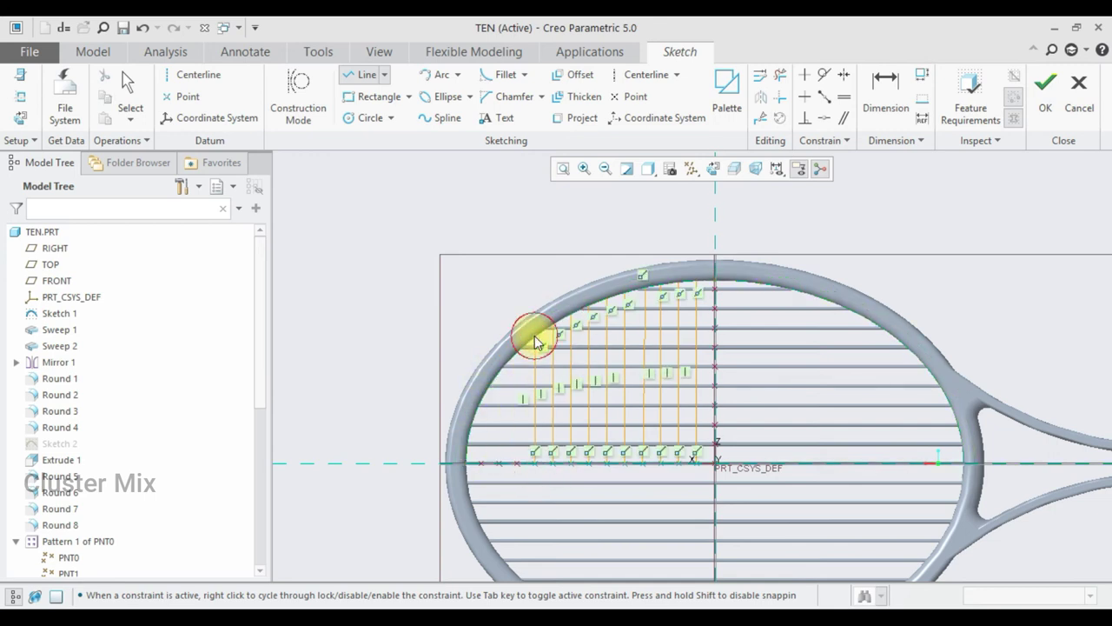
middle_click(529, 332)
left_click(517, 464)
left_click(519, 358)
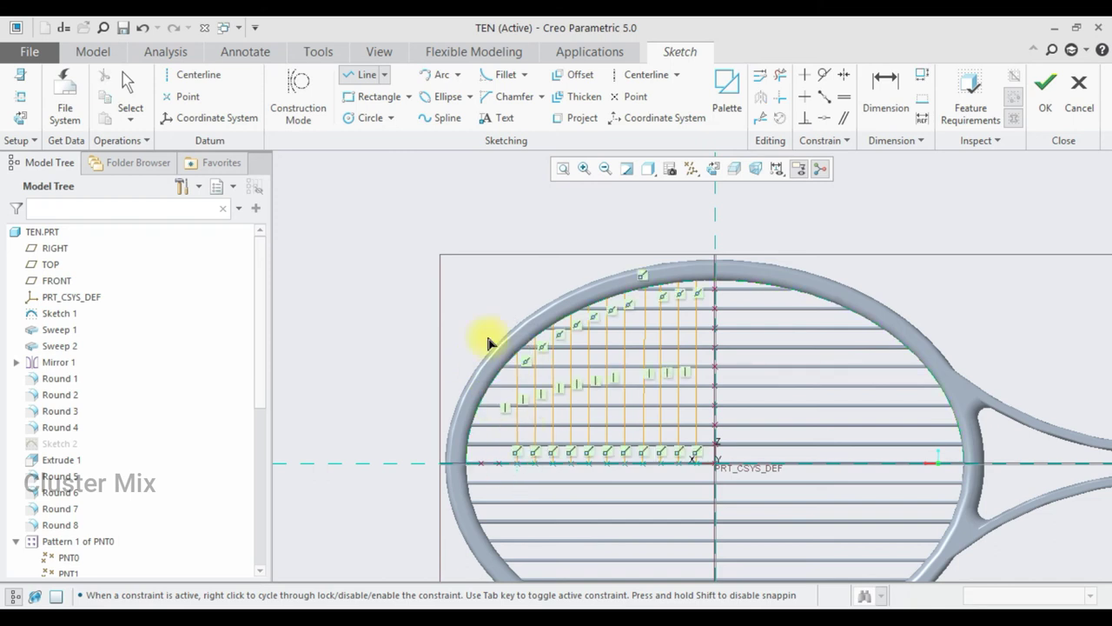
middle_click(444, 356)
middle_click(443, 357)
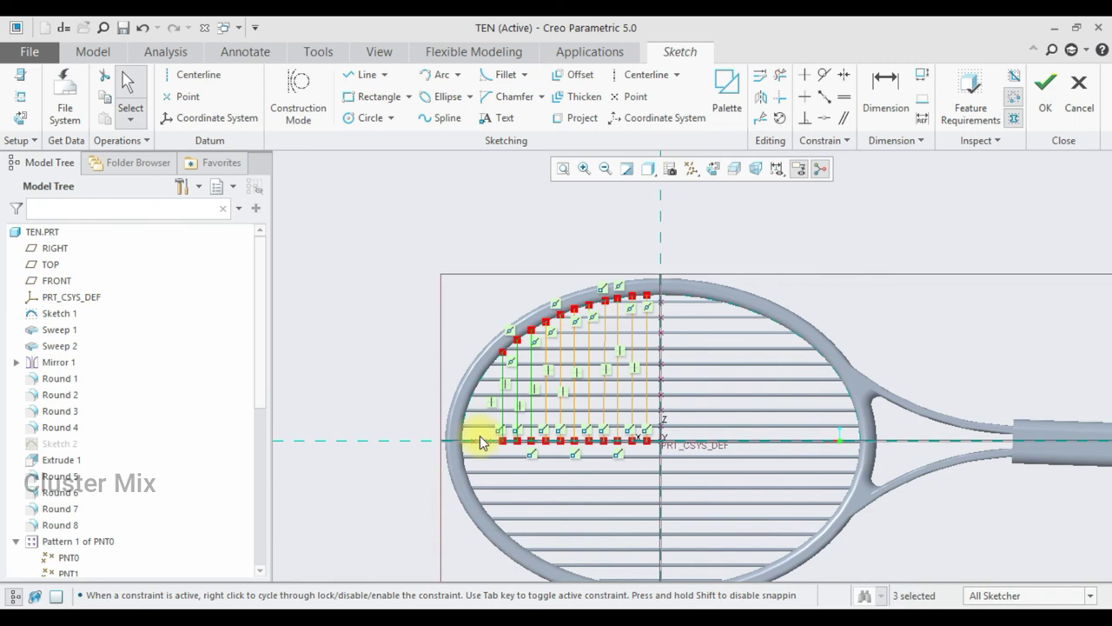
Draw the final two vertical lines, including the leftmost, from the centerline to the rim
scroll(482, 433, "up", 3)
left_click(361, 74)
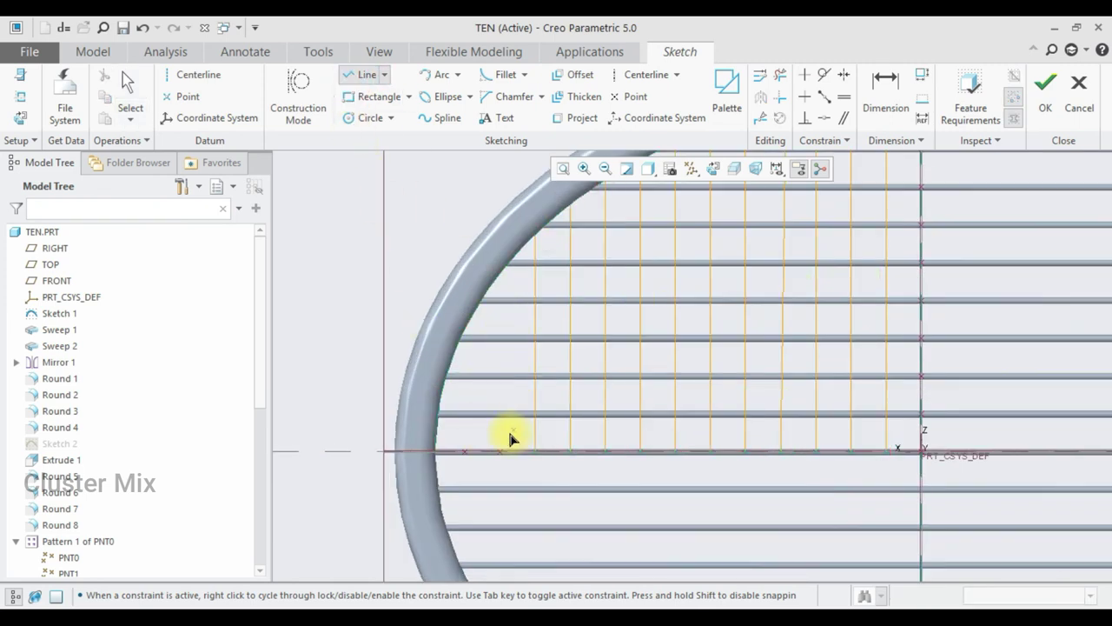
left_click(499, 451)
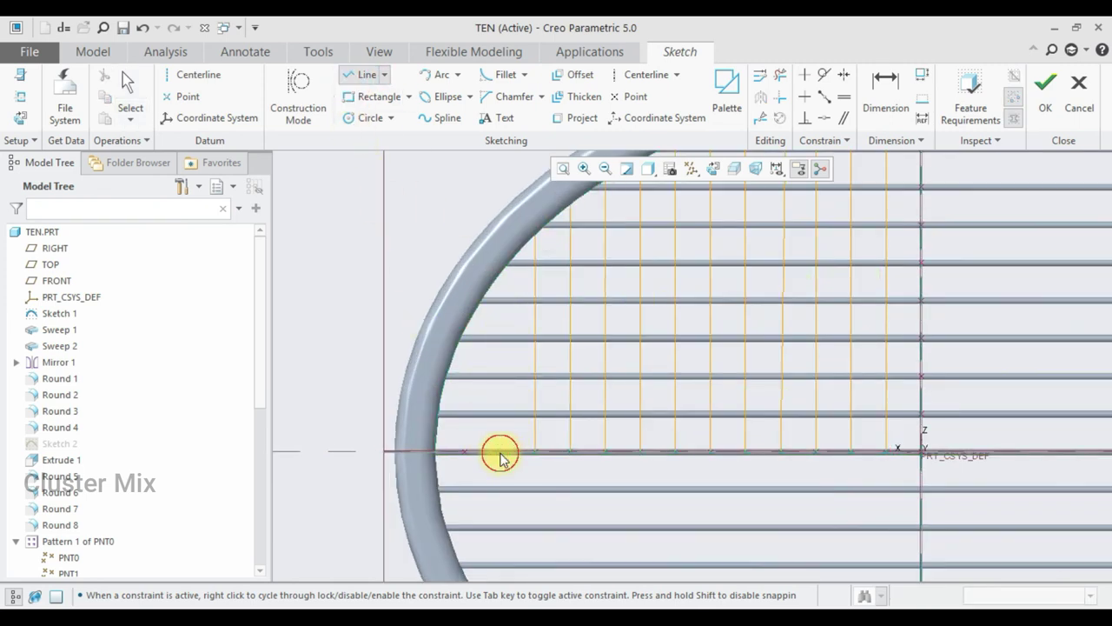
left_click(499, 276)
middle_click(487, 286)
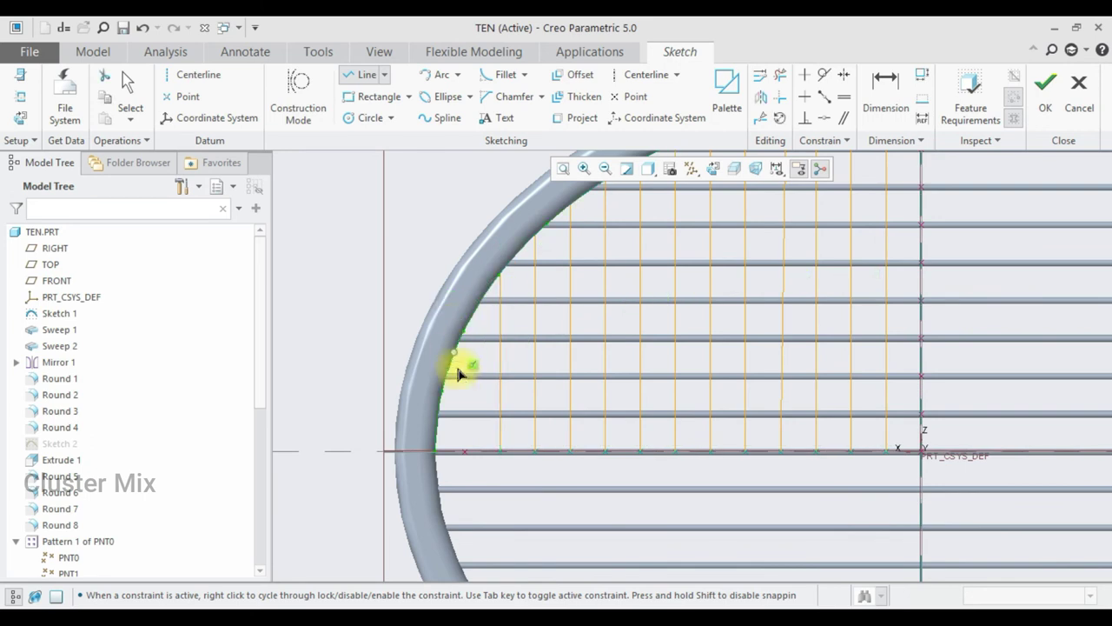
left_click(461, 452)
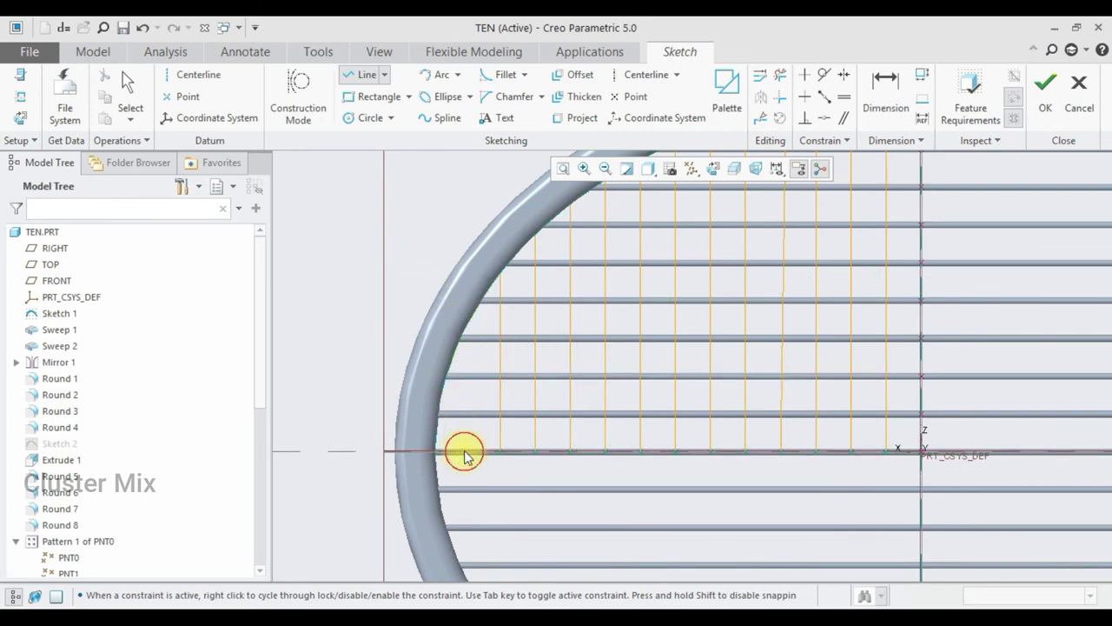
left_click(470, 325)
middle_click(304, 287)
middle_click(314, 304)
scroll(556, 422, "down", 3)
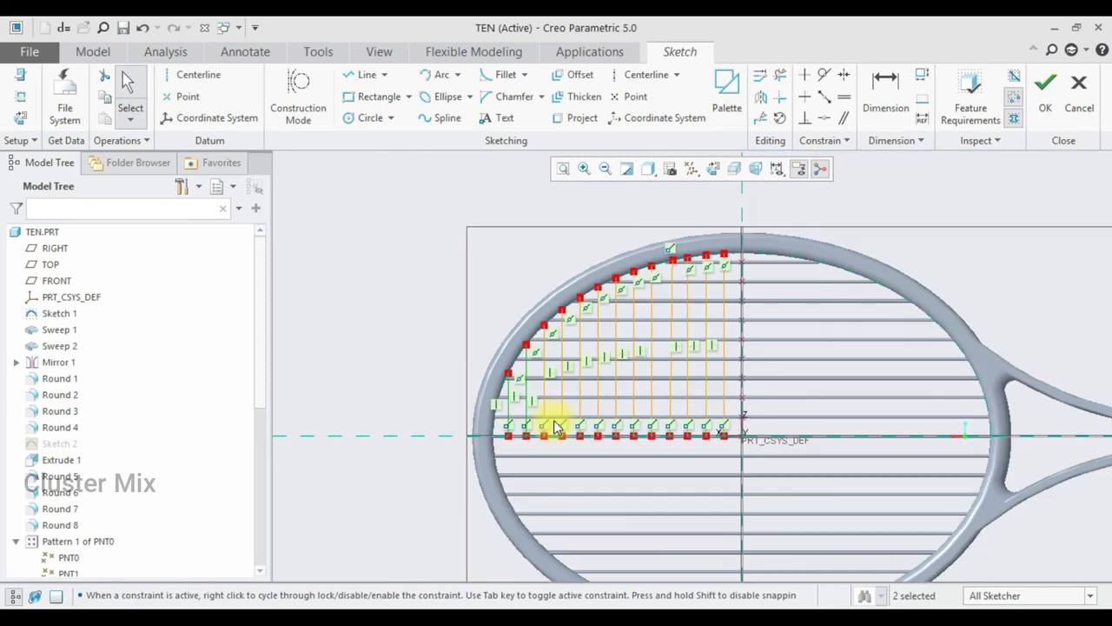
Accept the line sketch, start a Sweep, and pick the first vertical lines as trajectories
left_click(1044, 104)
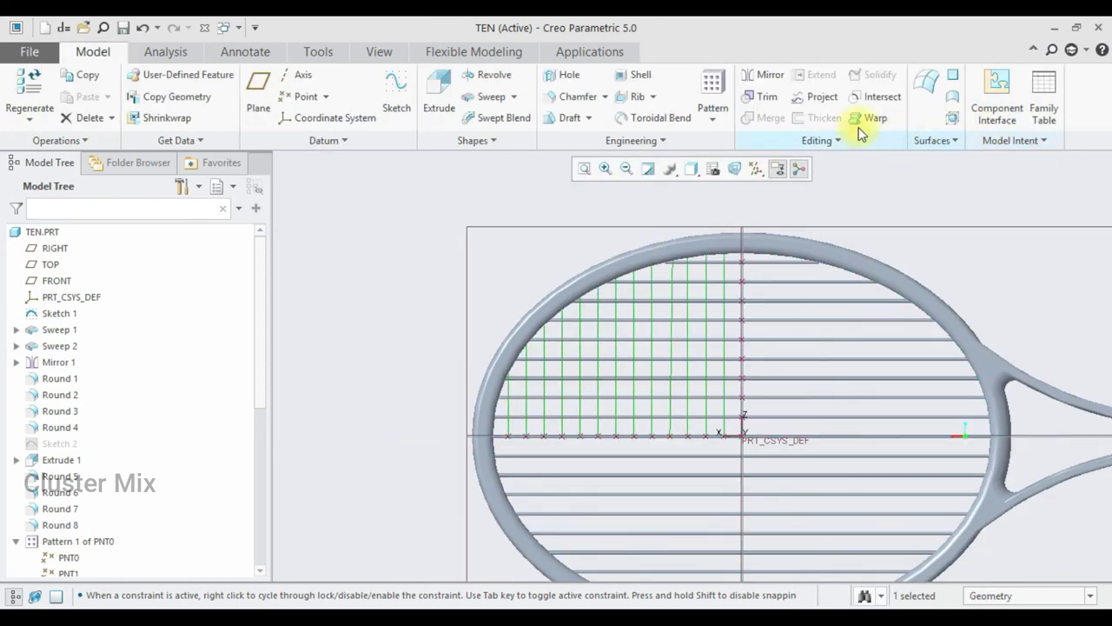
left_click(491, 96)
left_click(723, 332)
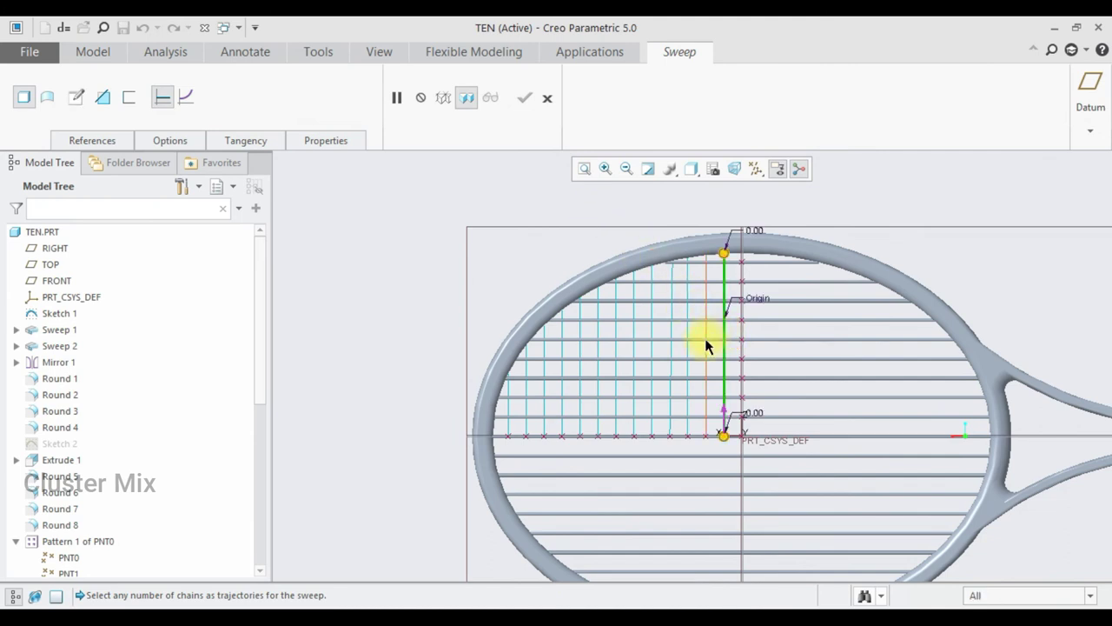
left_click(705, 339, "ctrl")
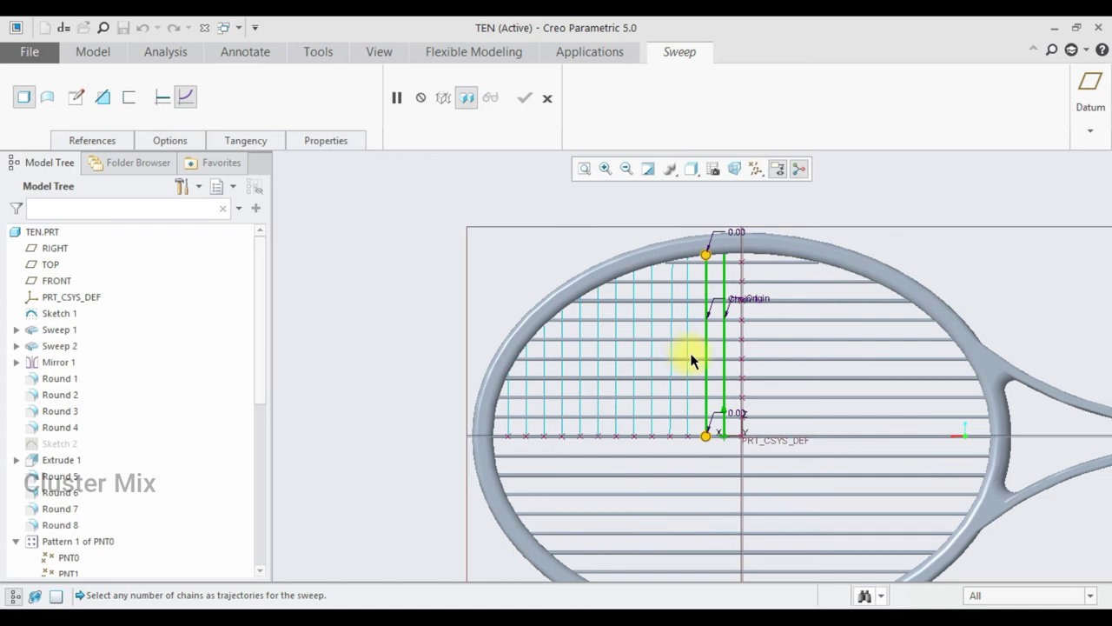
left_click(680, 364, "ctrl")
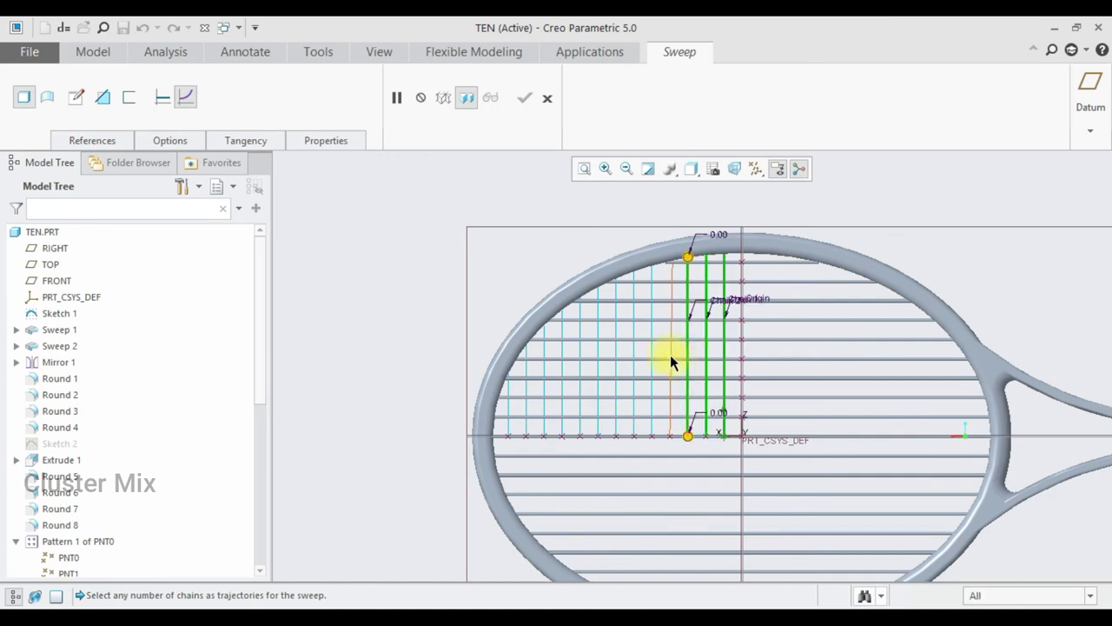
left_click(670, 356, "ctrl")
left_click(650, 360, "ctrl")
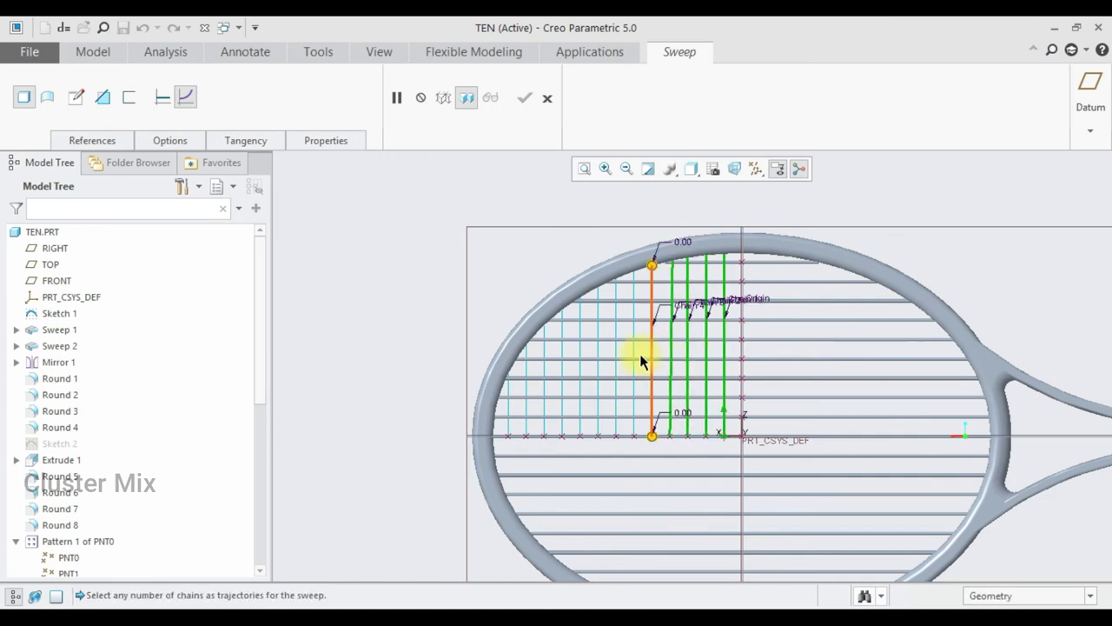
left_click(633, 352, "ctrl")
Add the remaining vertical lines through Chain 12, then begin the sweep section sketch
left_click(616, 351, "ctrl")
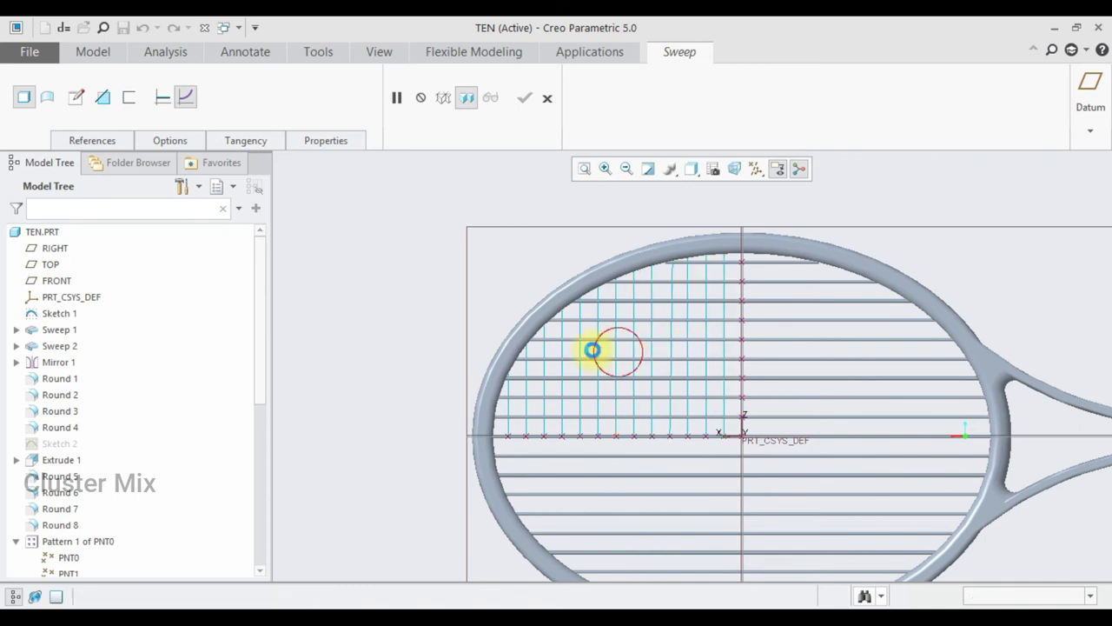
left_click(598, 356, "ctrl")
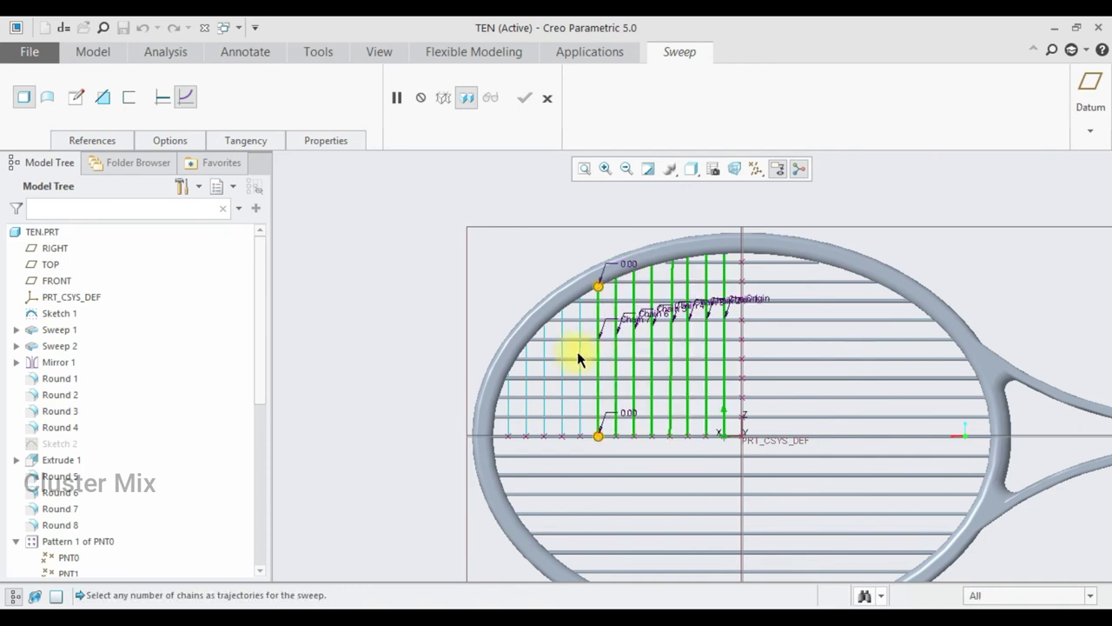
left_click(579, 352, "ctrl")
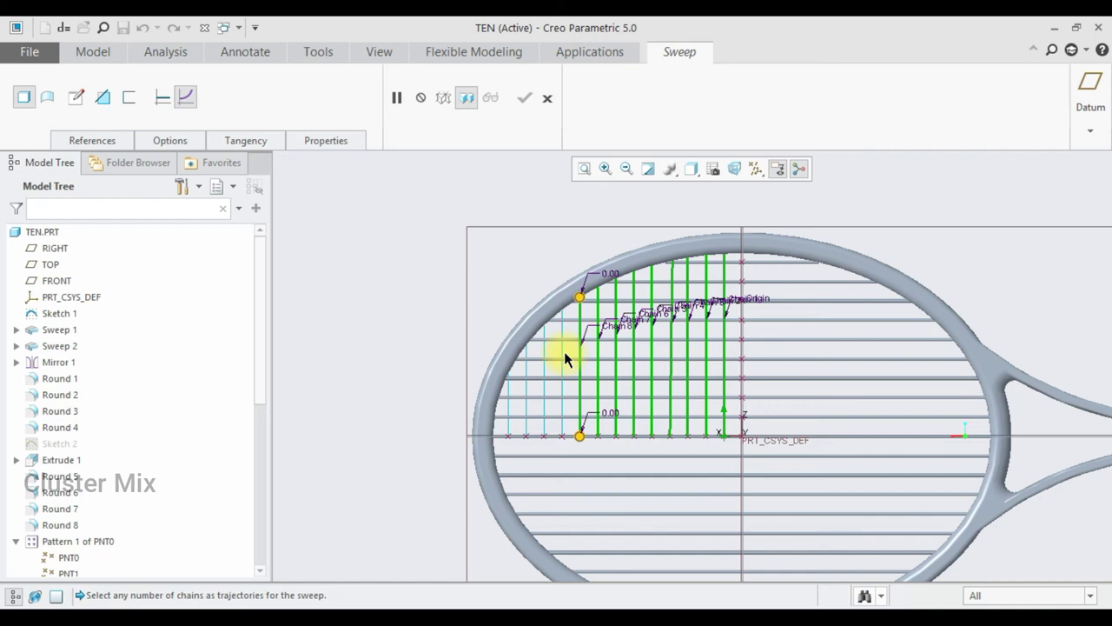
left_click(561, 361, "ctrl")
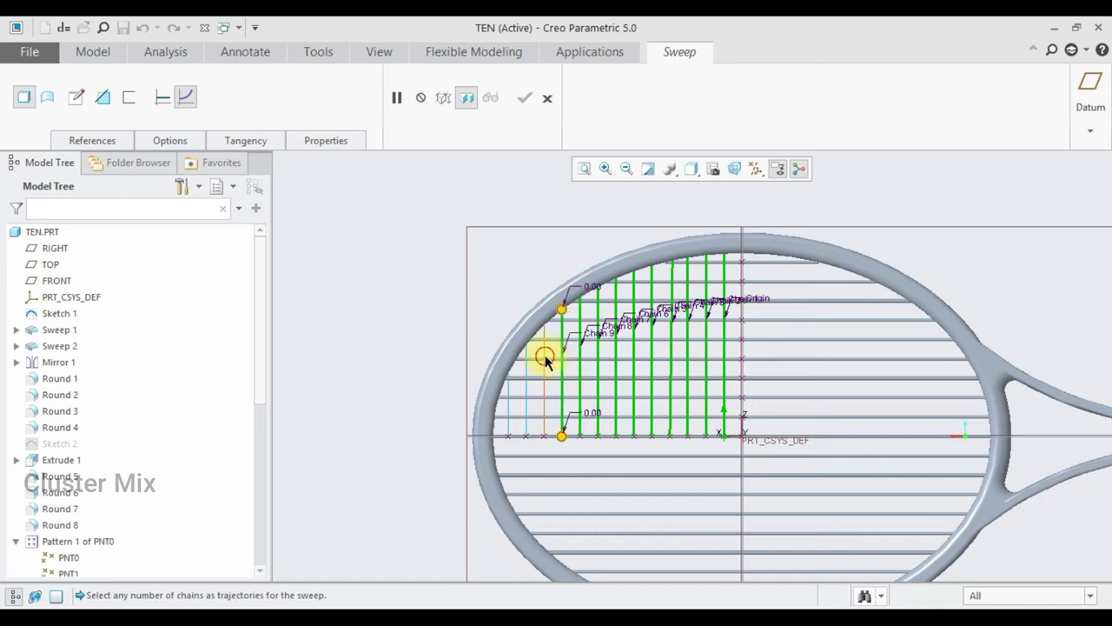
left_click(545, 355, "ctrl")
left_click(526, 368, "ctrl")
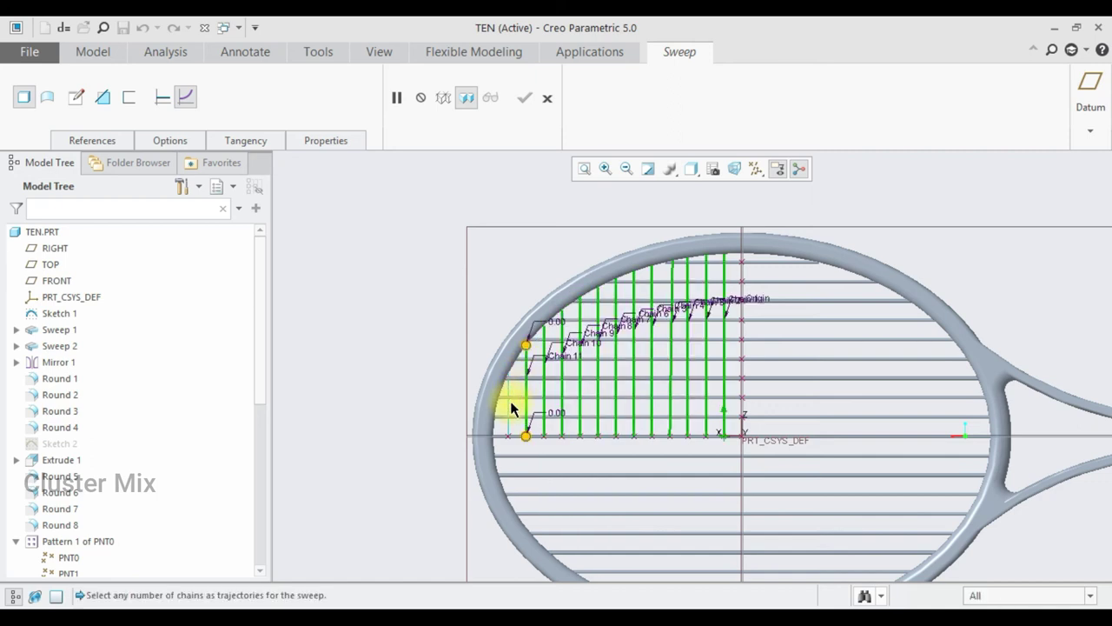
left_click(510, 397, "ctrl")
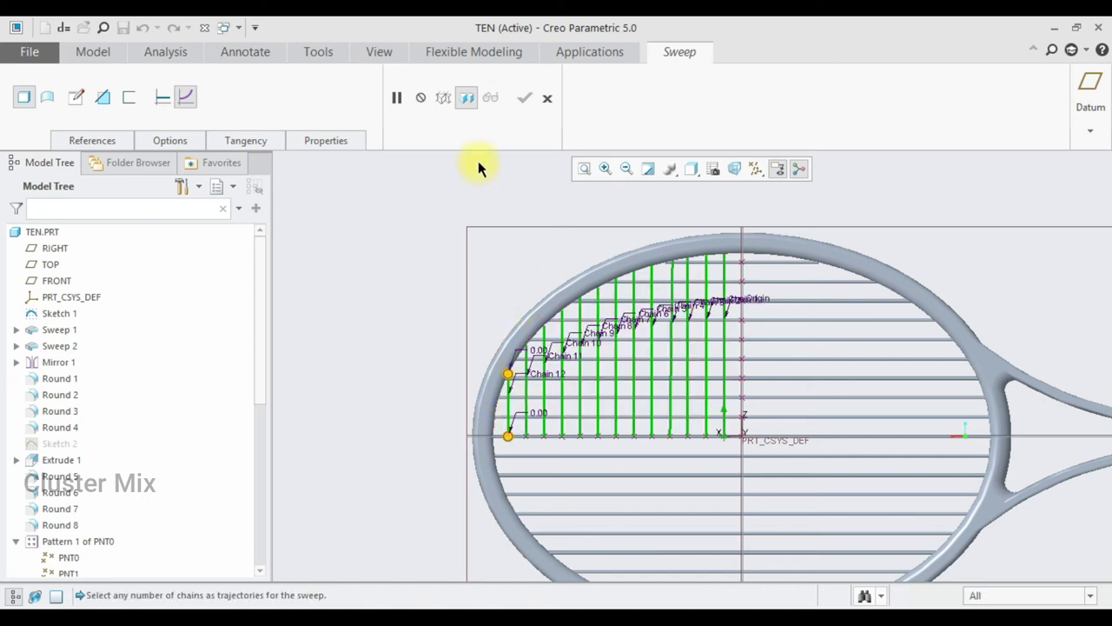
left_click(78, 99)
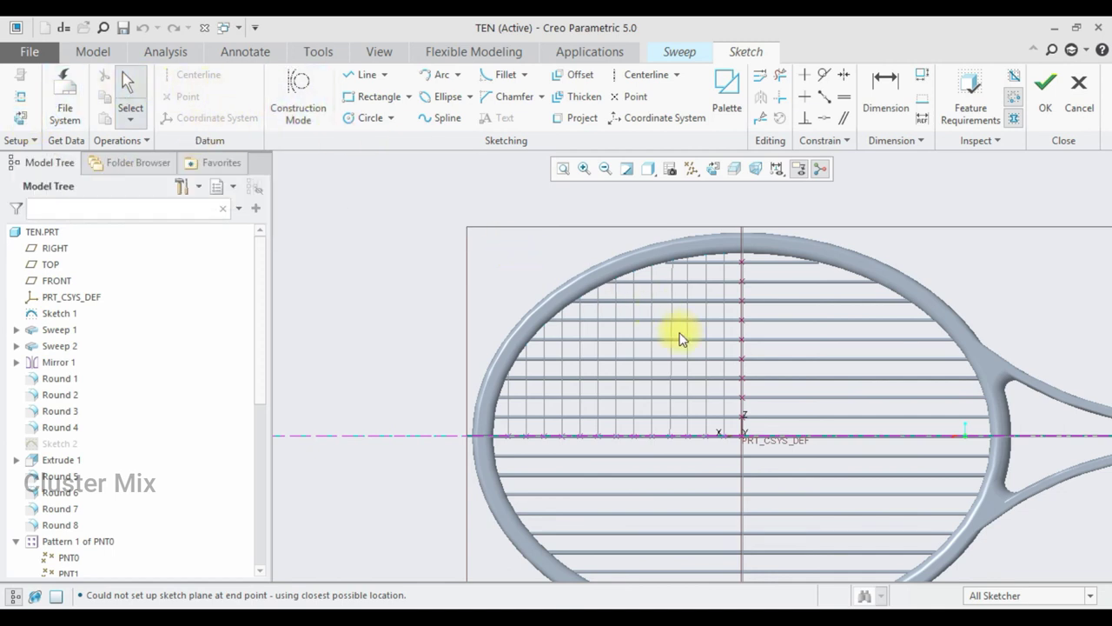
Draw a small circle at the origin and set its diameter to 2.5
middle_click_drag(680, 339, 676, 318)
mouse_move(774, 446)
middle_mouse_down()
mouse_move(774, 417)
mouse_move(801, 425)
mouse_move(787, 400)
mouse_move(720, 475)
middle_mouse_up()
scroll(718, 461, "up", 5)
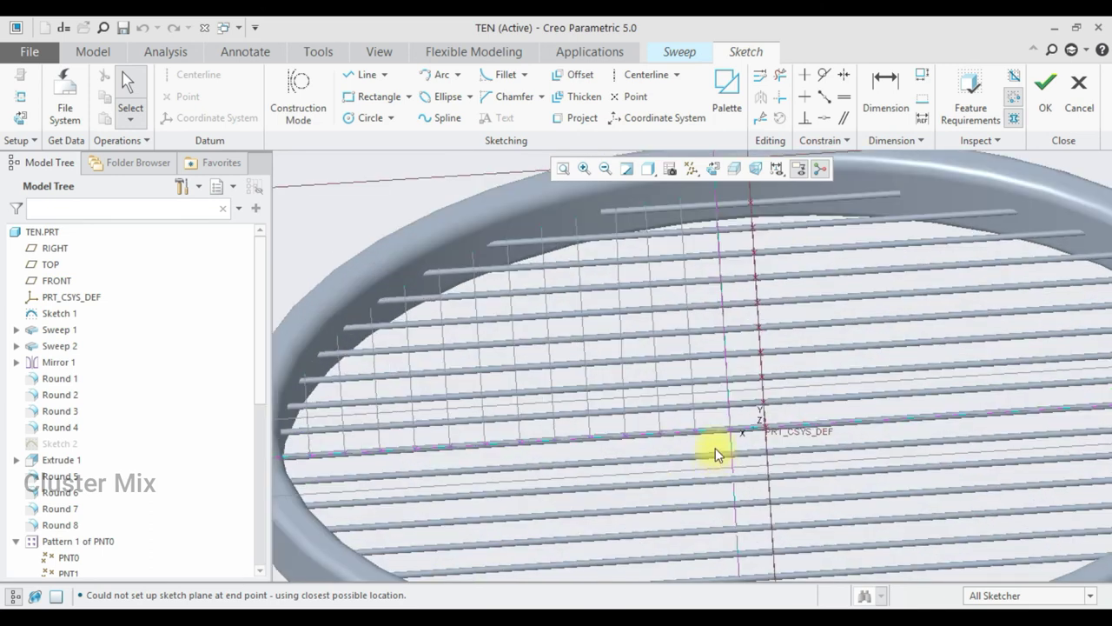
left_click(363, 118)
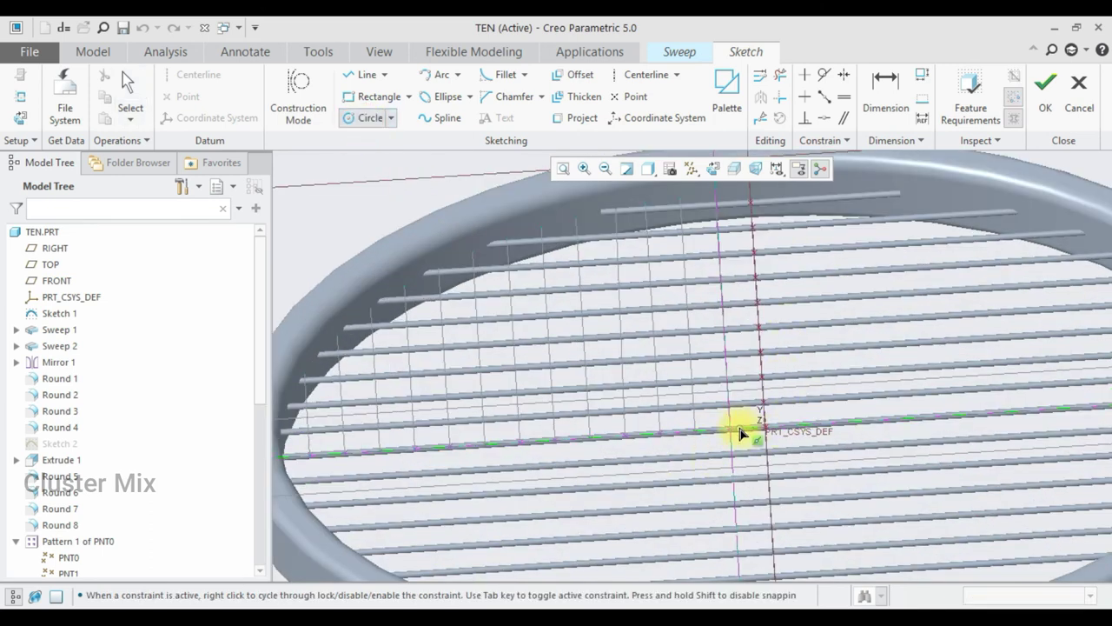
left_click(729, 426)
left_click(738, 419)
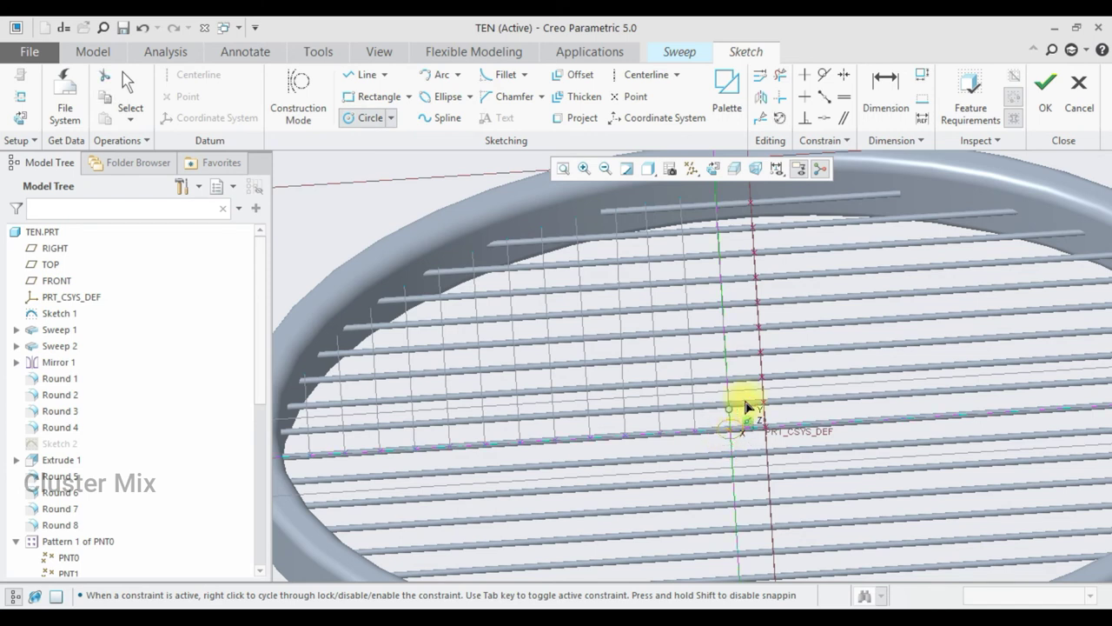
middle_click(727, 422)
double_click(779, 412)
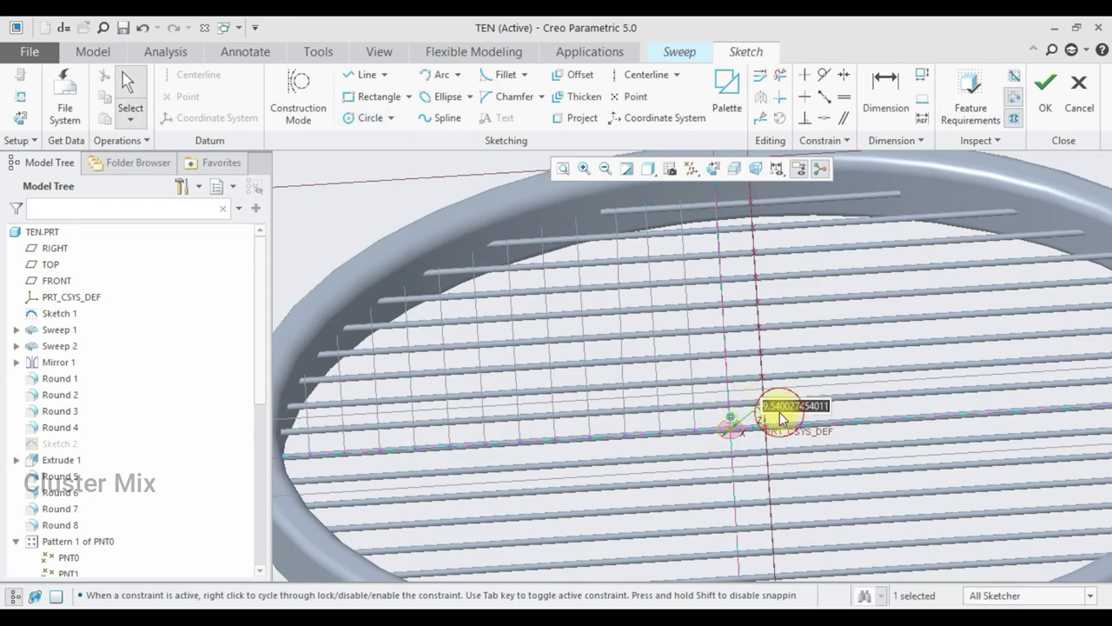
type("2.5")
key("Return")
scroll(708, 438, "down", 2)
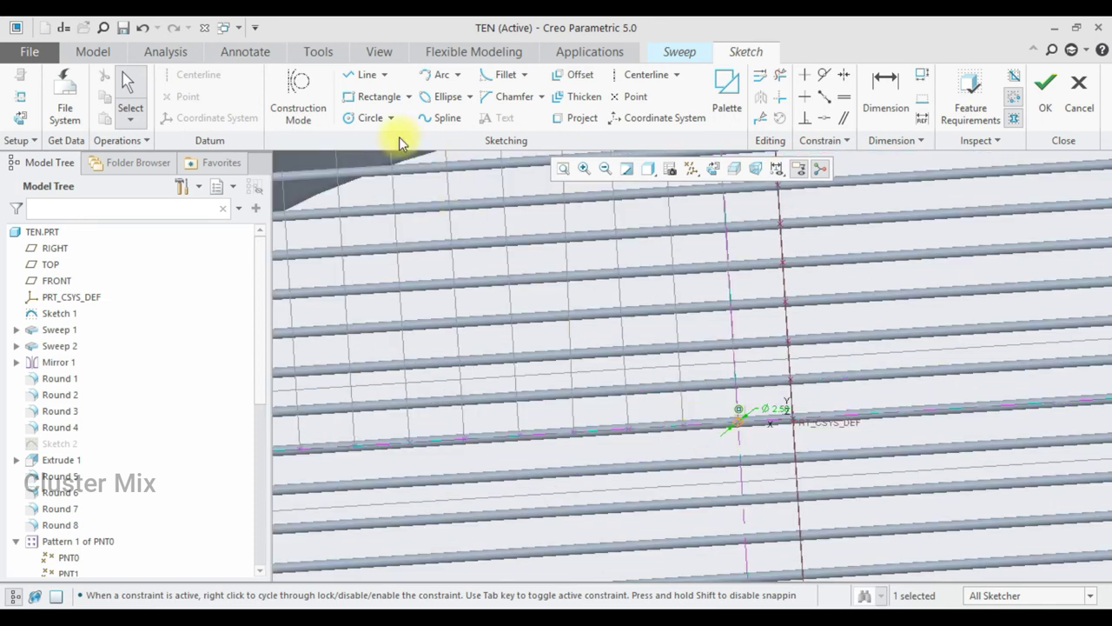
Place new circle centres on the base line at the string start positions
left_click(363, 117)
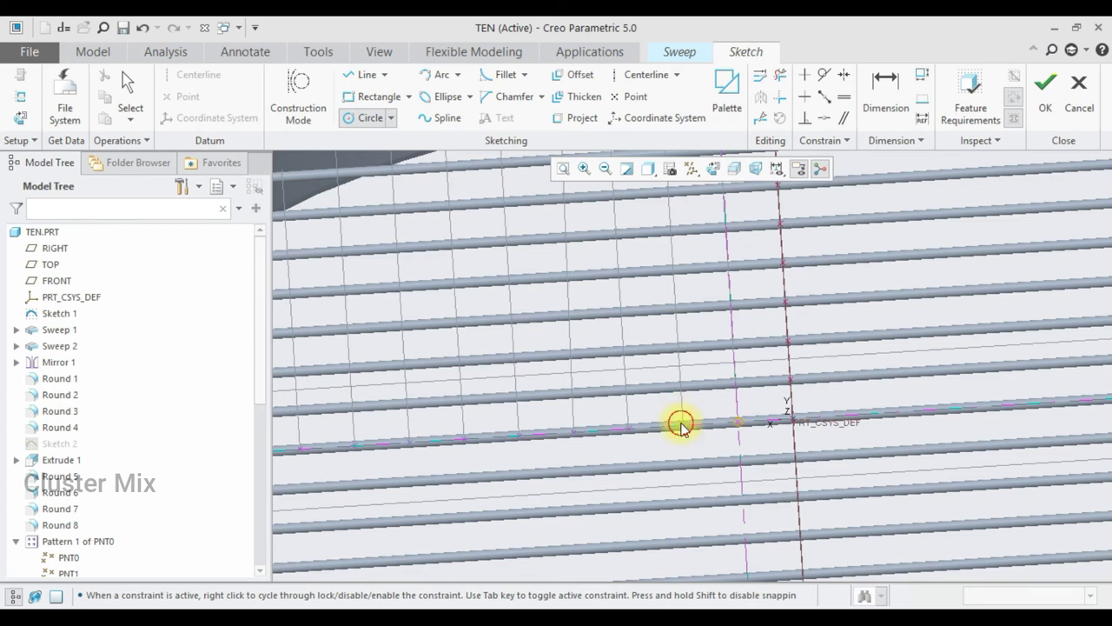
left_click(629, 429)
scroll(622, 431, "up", 2)
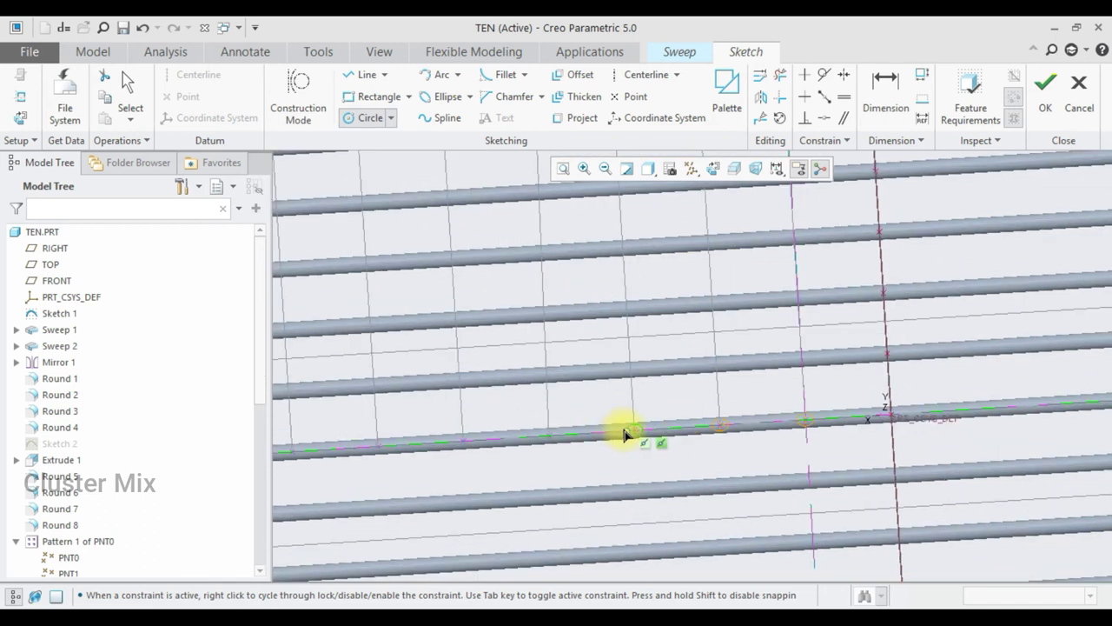
scroll(624, 432, "up", 1)
scroll(623, 432, "up", 1)
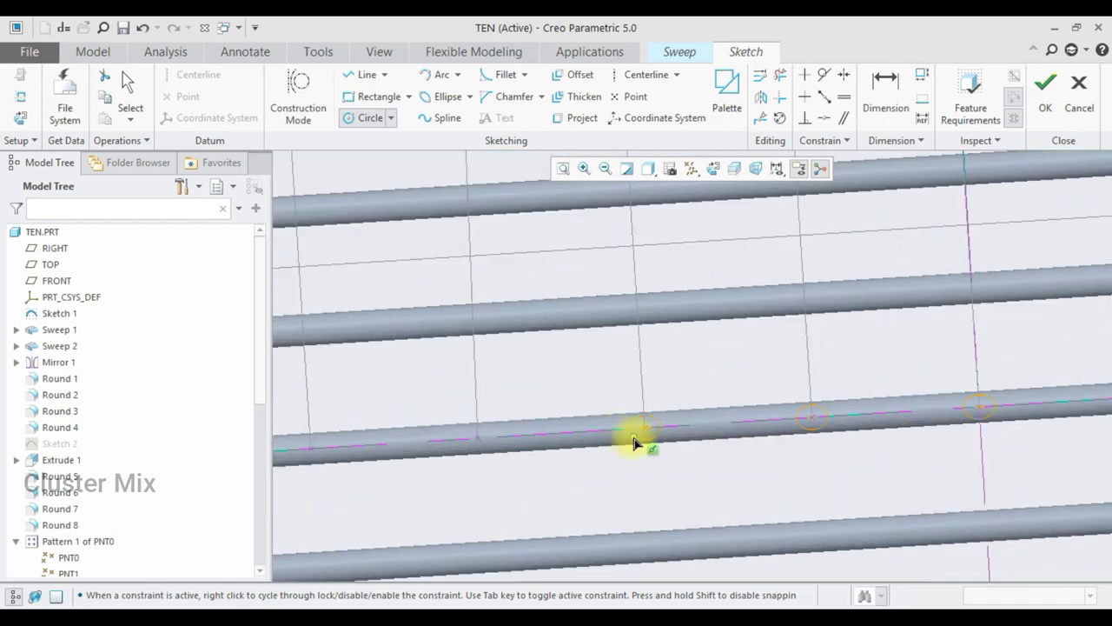
left_click(643, 429)
scroll(681, 409, "down", 3)
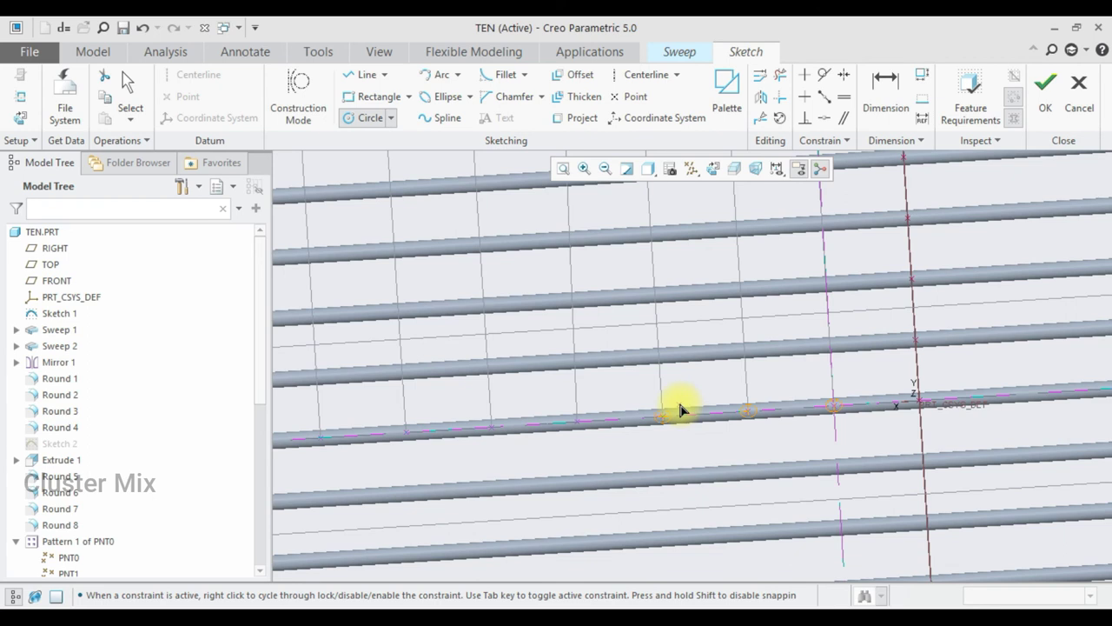
scroll(766, 421, "up", 3)
scroll(712, 432, "down", 4)
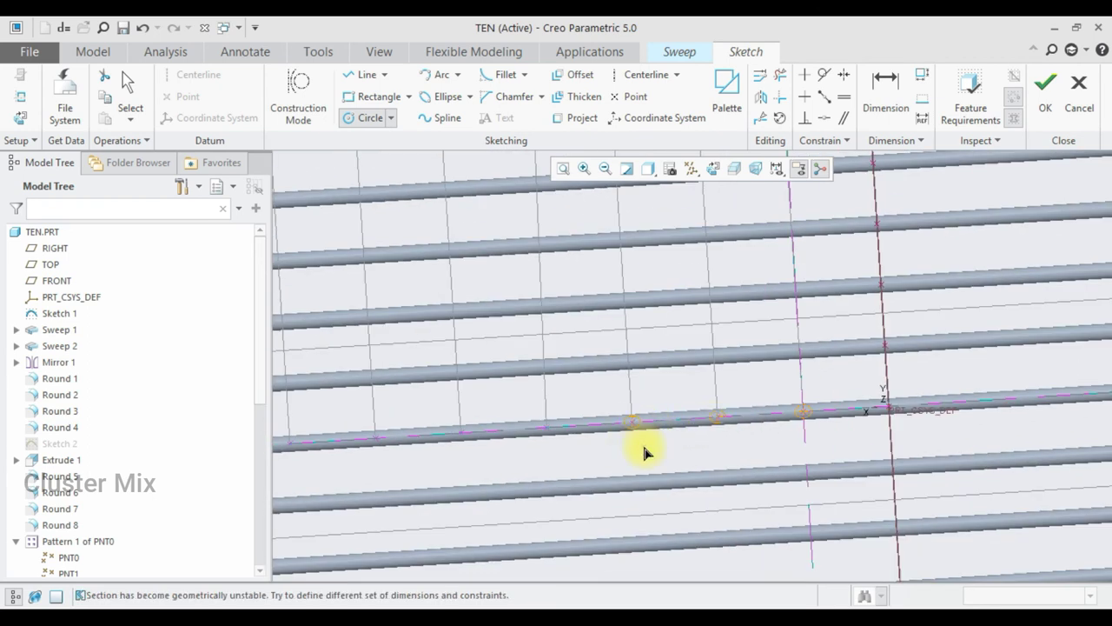
scroll(642, 441, "up", 2)
scroll(608, 439, "up", 2)
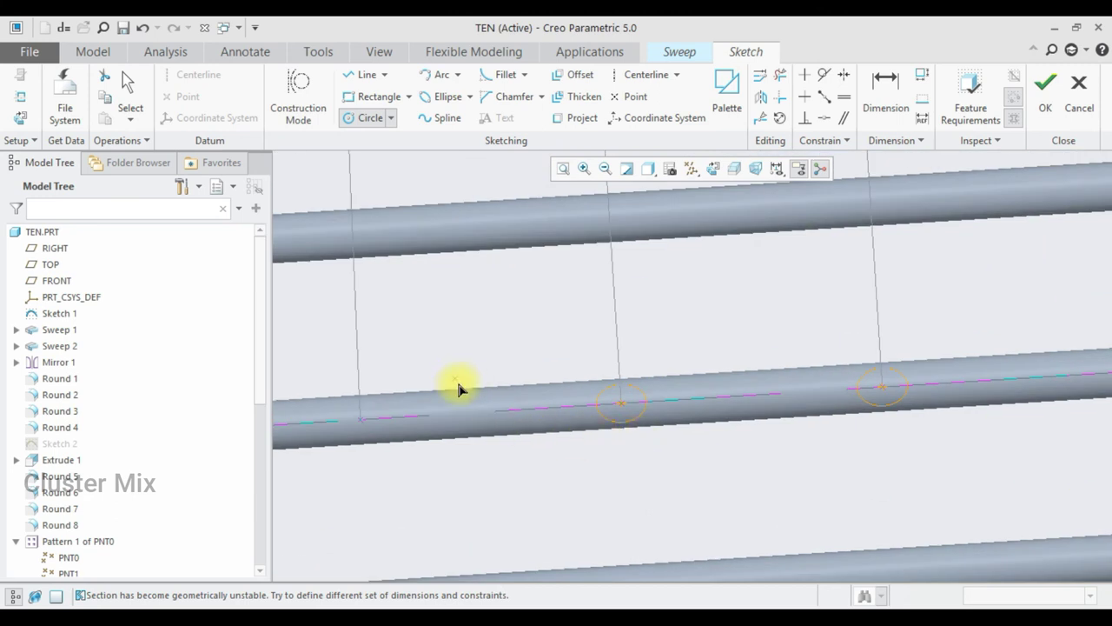
scroll(457, 388, "down", 2)
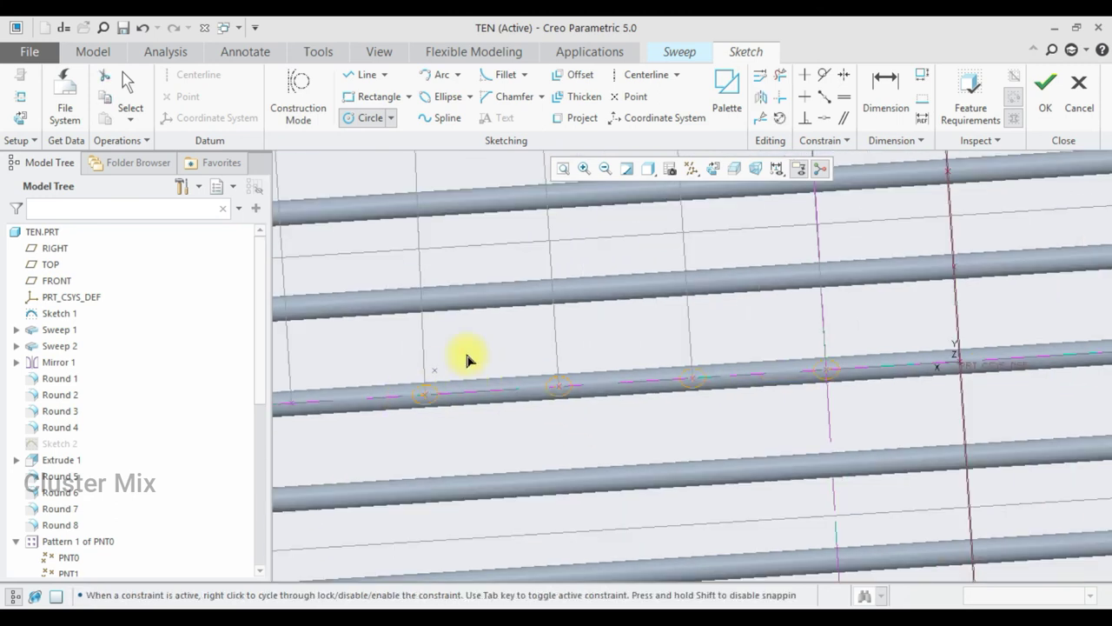
scroll(465, 352, "down", 2)
Add further circles toward the base line's left end, finishing with the leftmost string position
left_click(392, 374)
left_click(339, 380)
scroll(394, 354, "down", 2)
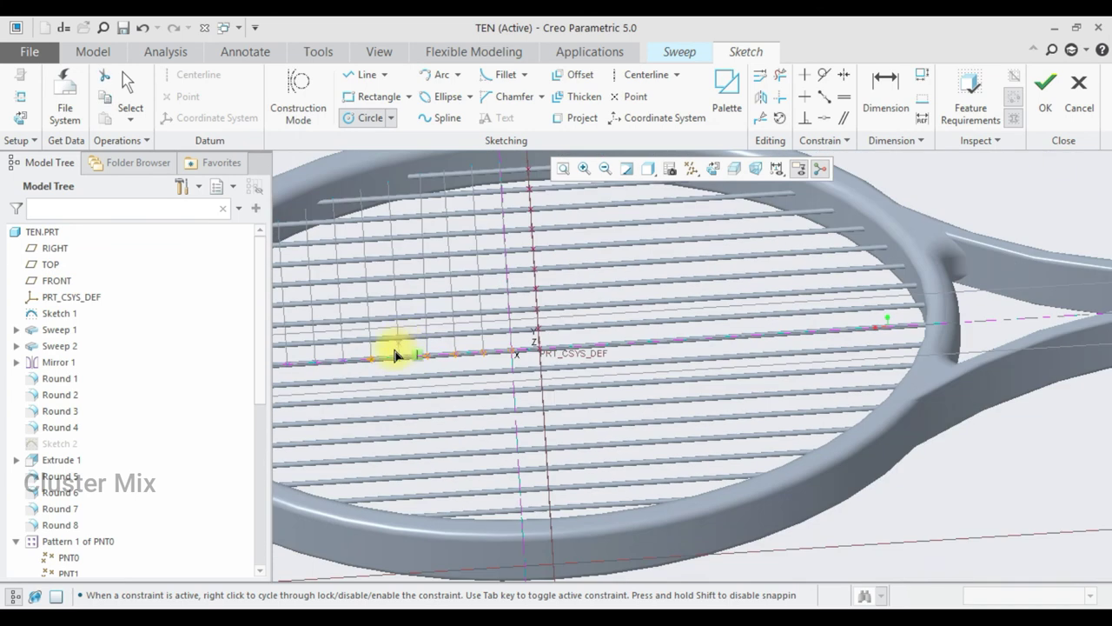
left_click(344, 361)
left_click(315, 369)
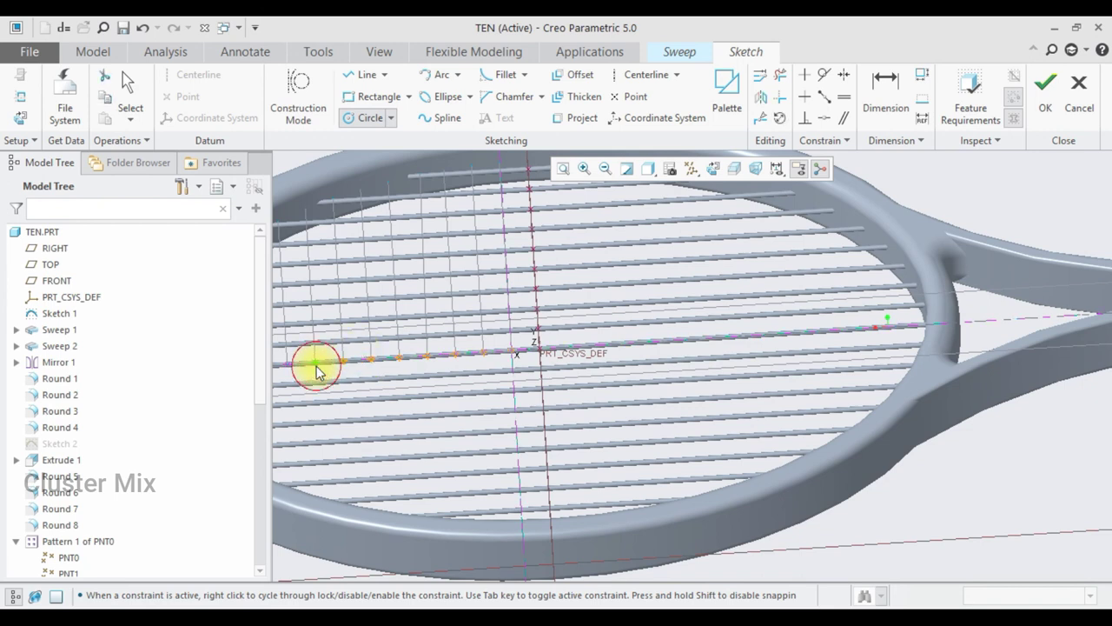
scroll(382, 343, "down", 2)
scroll(313, 361, "up", 2)
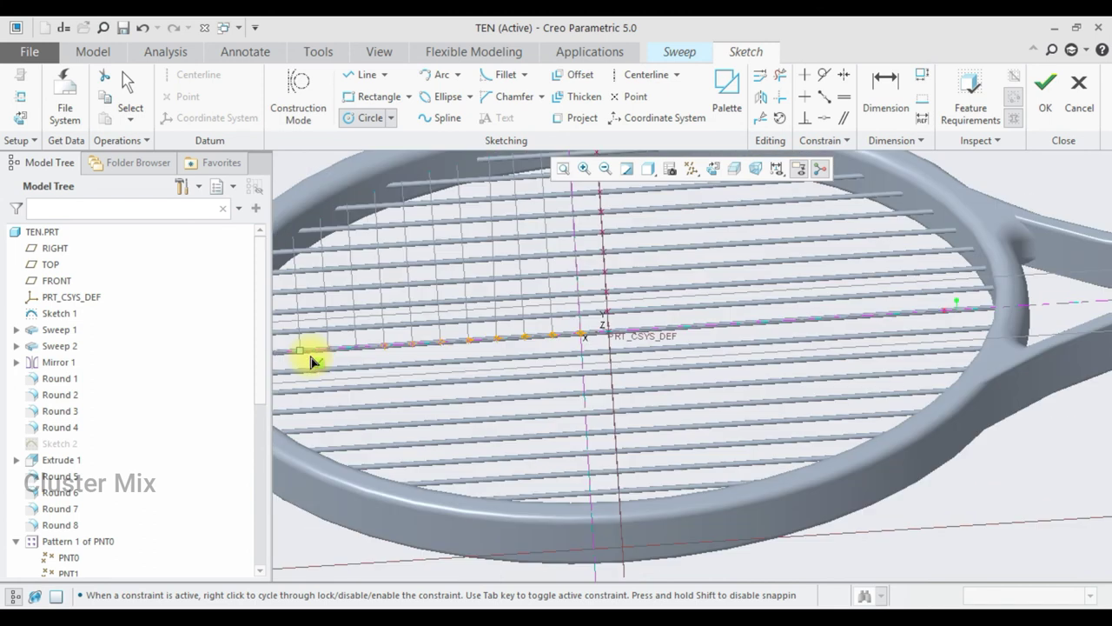
scroll(313, 359, "up", 2)
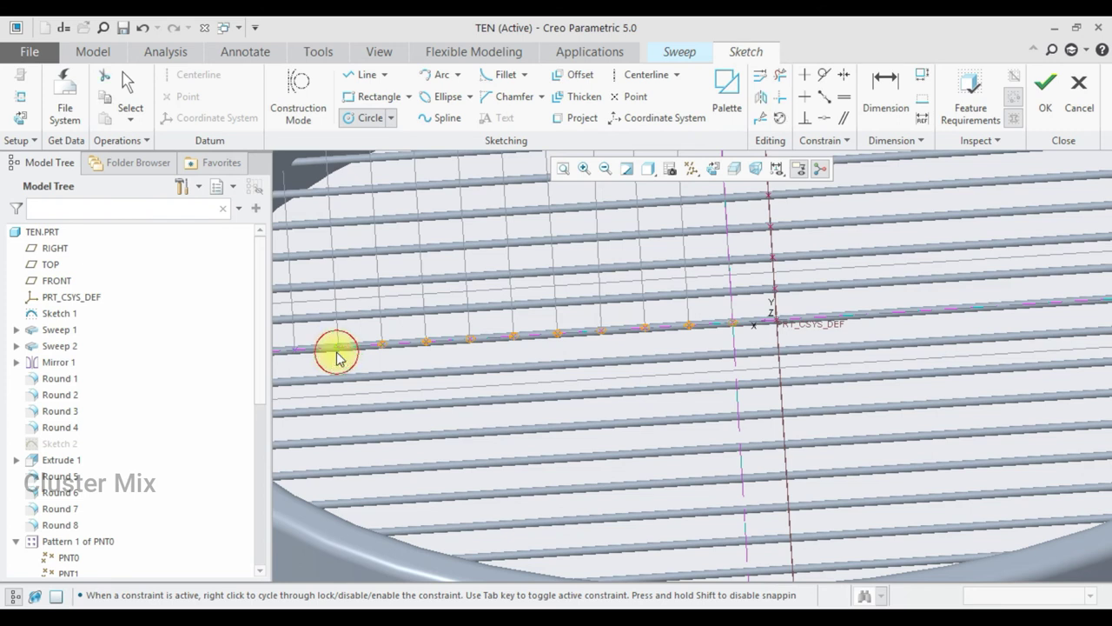
scroll(445, 299, "down", 1)
scroll(425, 309, "down", 1)
scroll(304, 335, "up", 2)
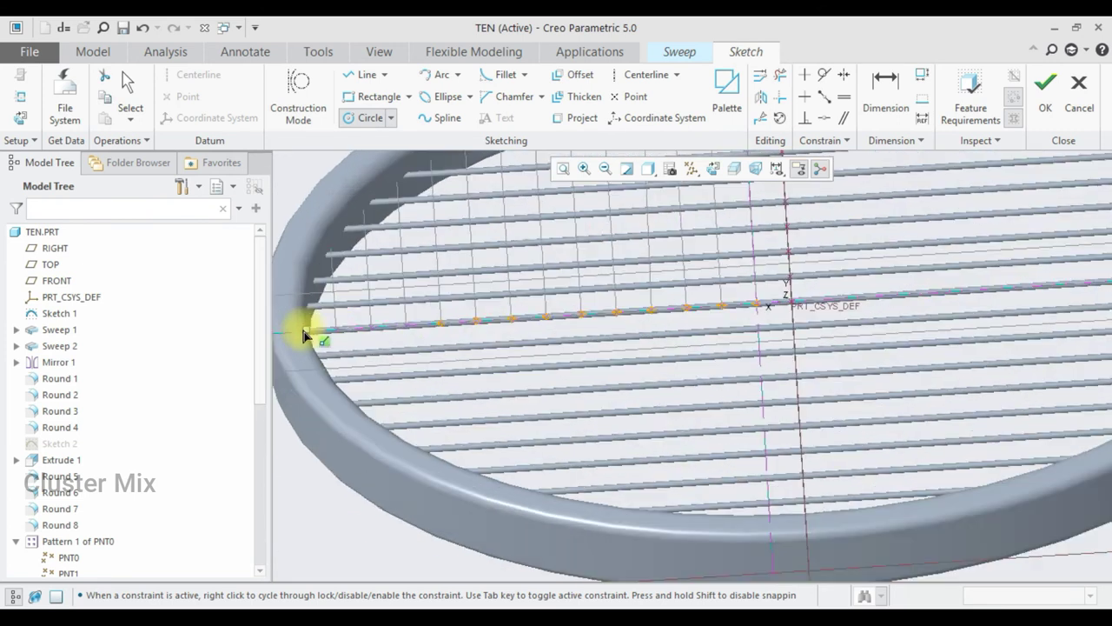
left_click(385, 327)
middle_click(378, 333)
left_click(344, 335)
left_click(343, 334)
Accept the circular section and finish the sweep, creating the vertical strings
left_click(1045, 84)
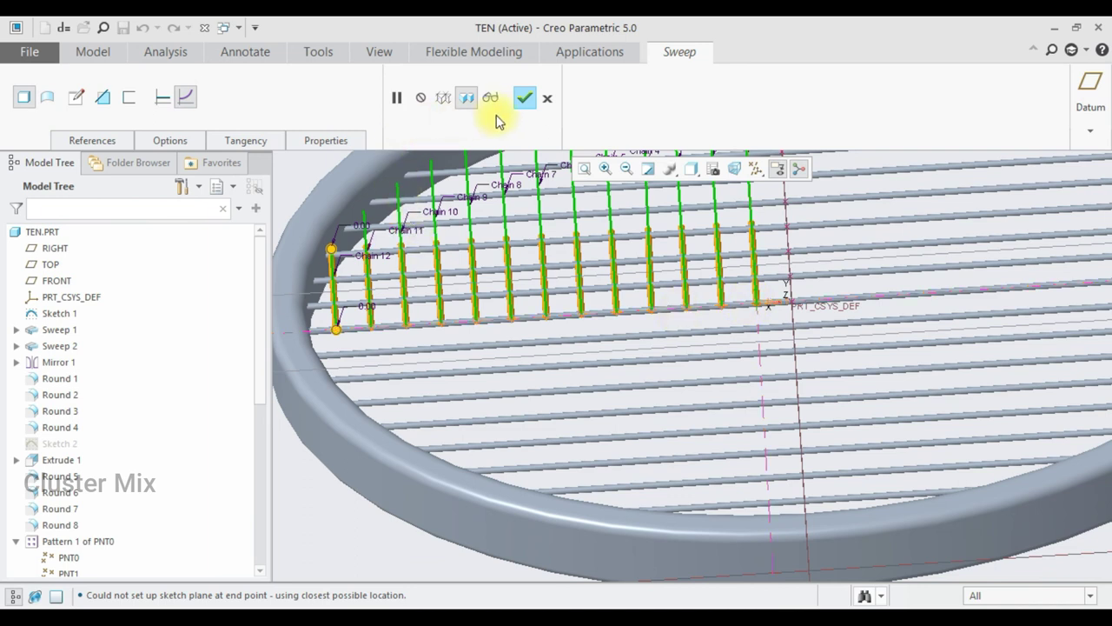
left_click(525, 98)
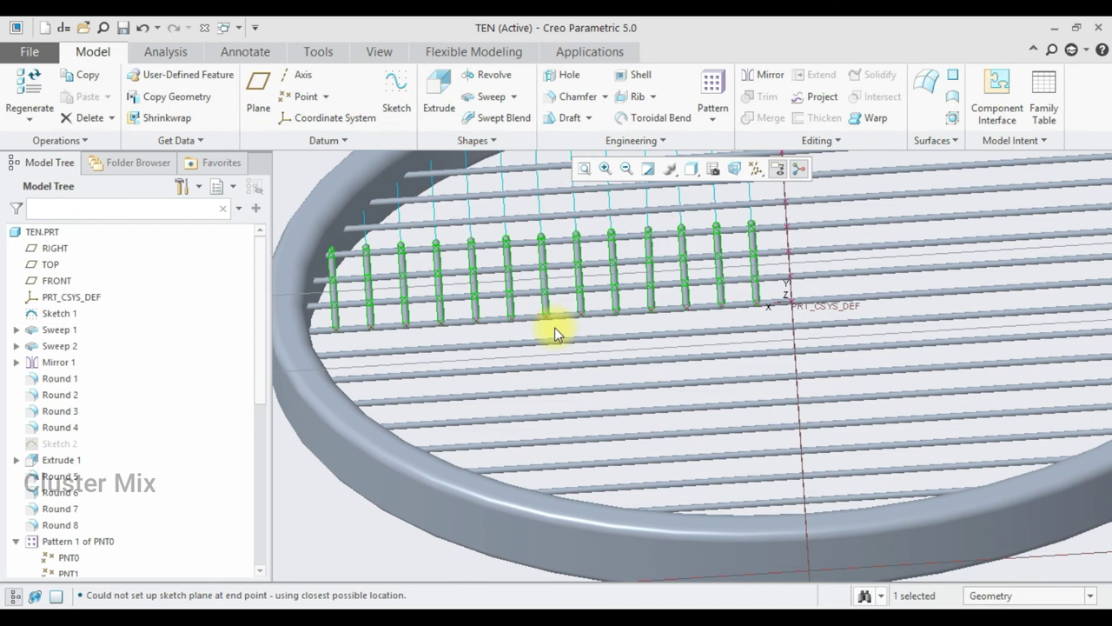
scroll(536, 299, "down", 5)
scroll(511, 298, "up", 5)
Orbit to inspect the new strings and select the Sweep 5 feature
middle_click_drag(516, 318, 574, 331)
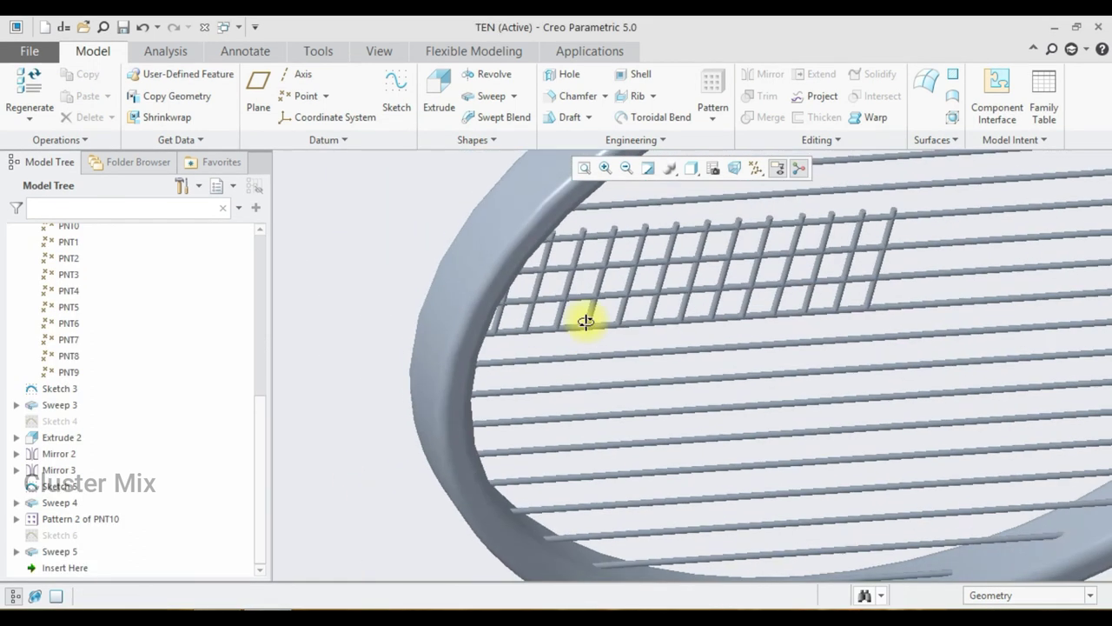
scroll(756, 276, "up", 2)
scroll(808, 292, "up", 2)
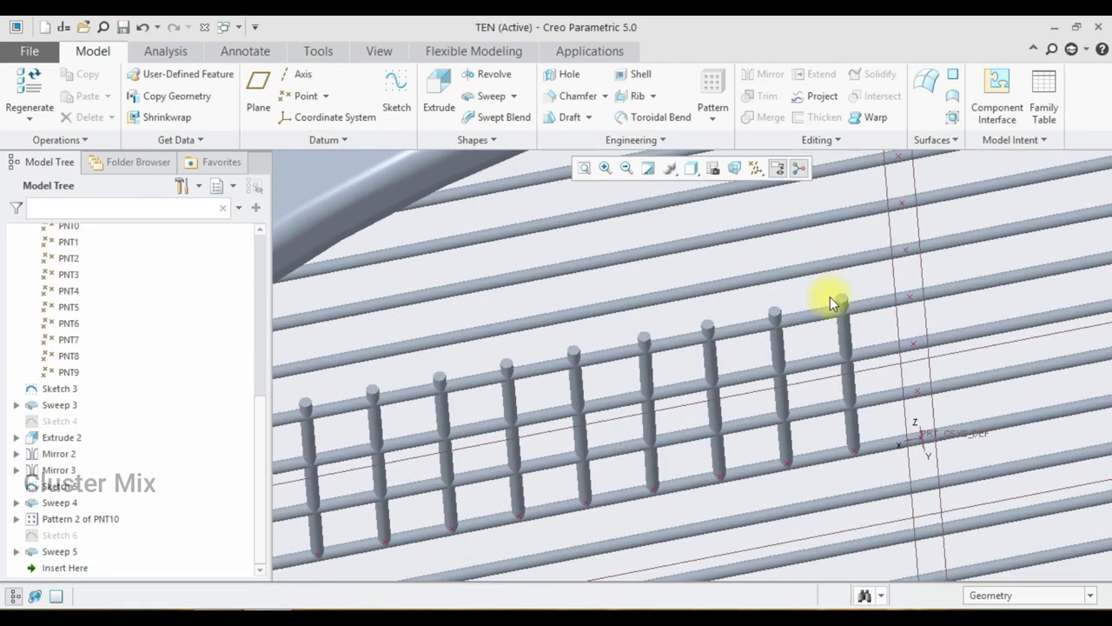
left_click(842, 298)
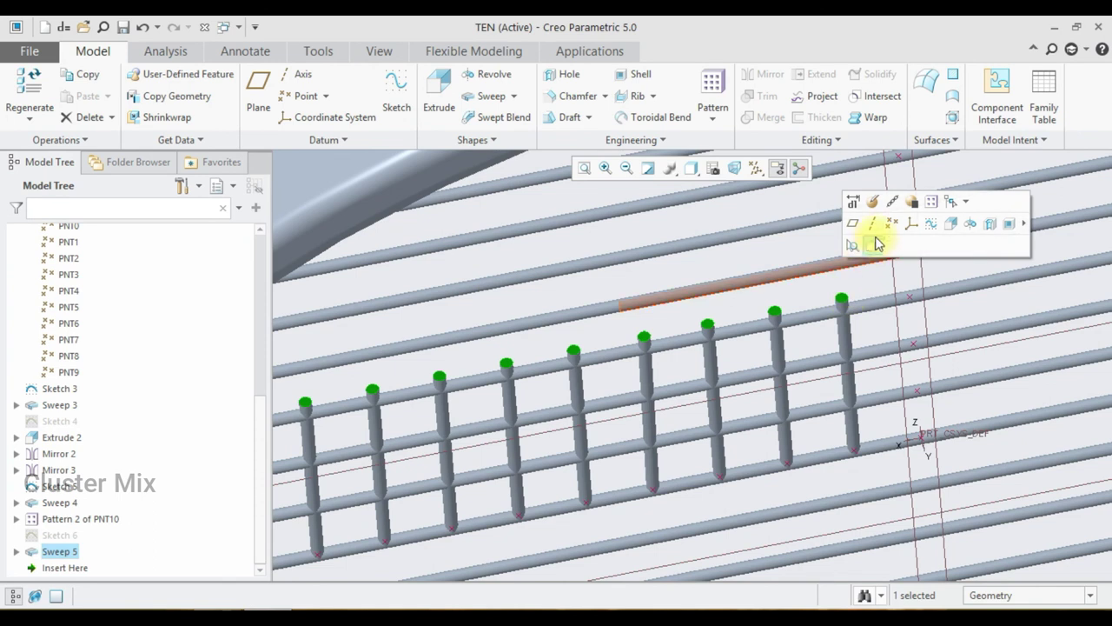
Start a sketch on the sweep's plane, tilt the view, and launch Project with Single edges
left_click(939, 225)
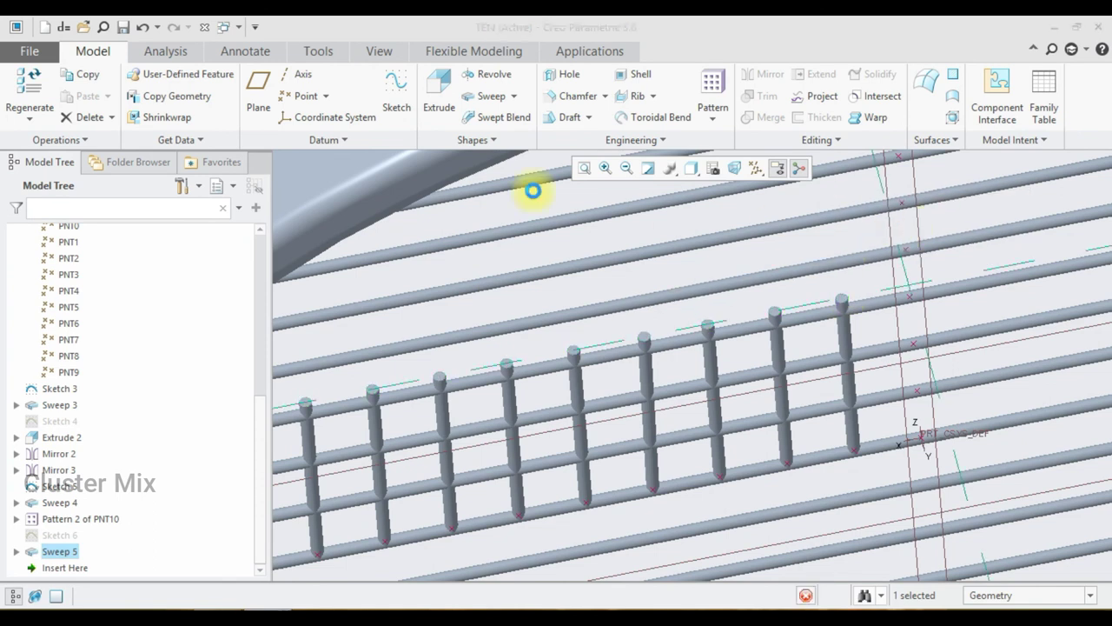
left_click(16, 115)
mouse_move(539, 318)
middle_mouse_down()
mouse_move(580, 318)
mouse_move(596, 356)
middle_mouse_up()
scroll(665, 373, "down", 4)
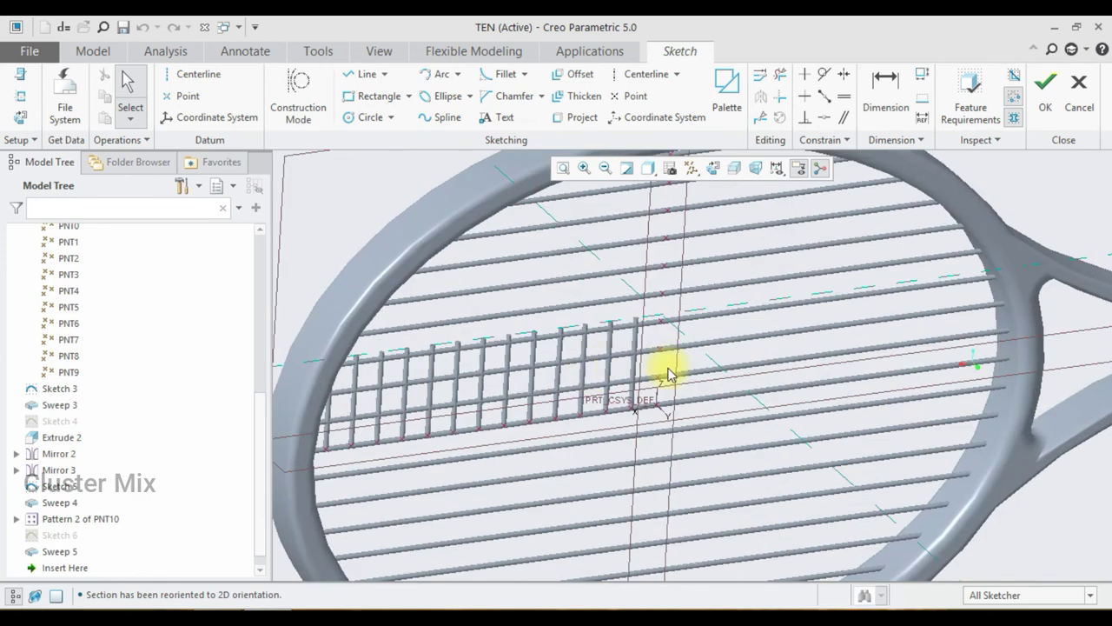
scroll(652, 382, "down", 2)
scroll(599, 388, "down", 2)
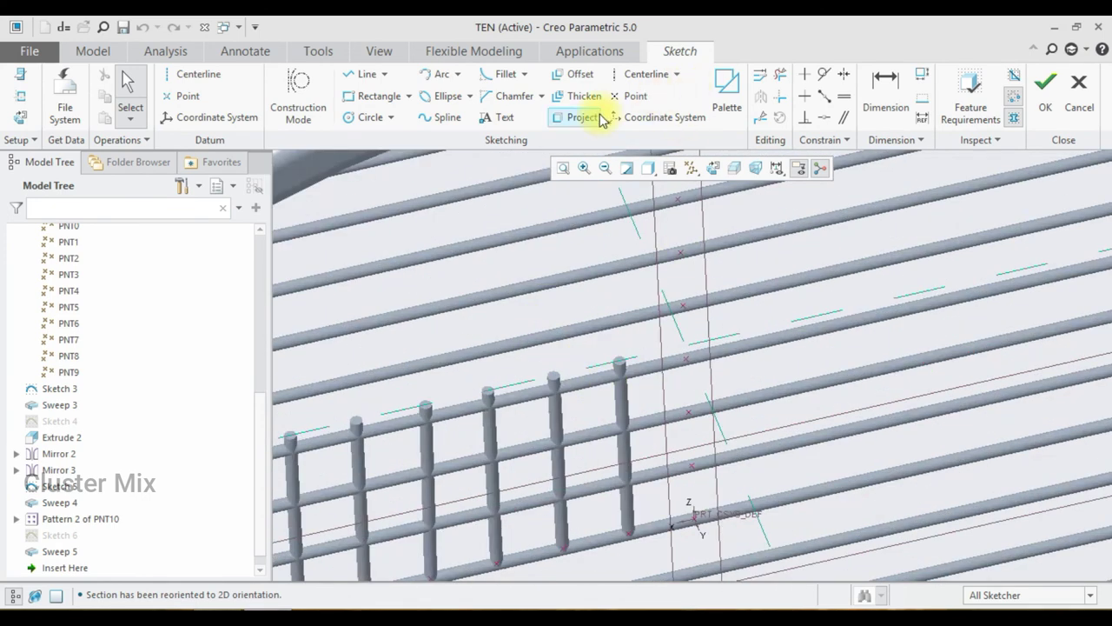
left_click(573, 117)
scroll(617, 369, "down", 2)
left_click(608, 380)
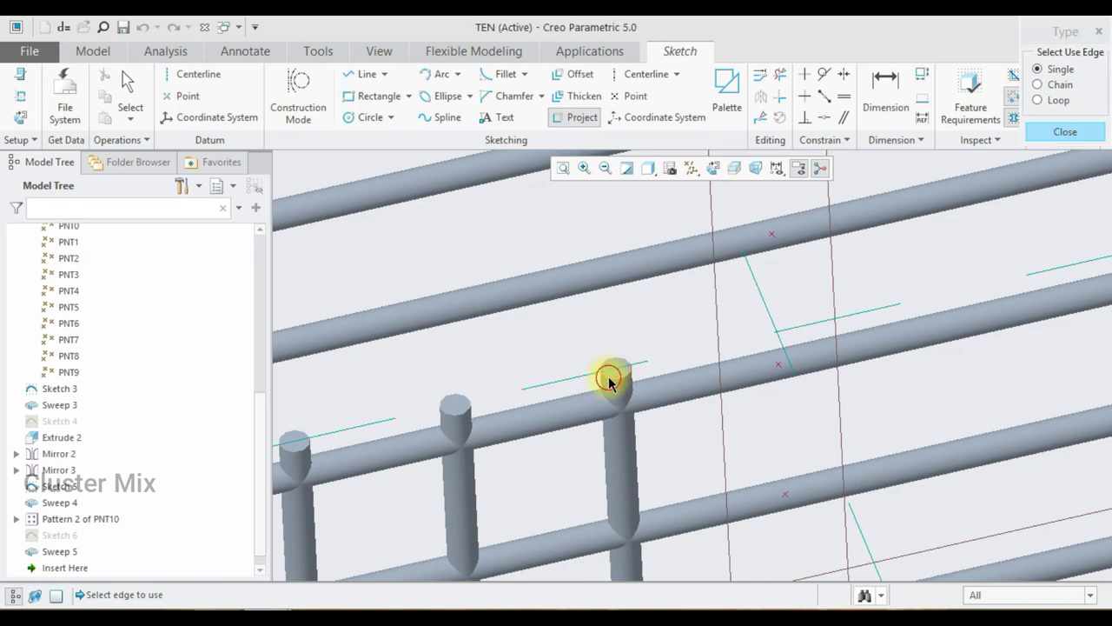
Project the top edges of the first several vertical string posts into the sketch
left_click(613, 364)
left_click(459, 400)
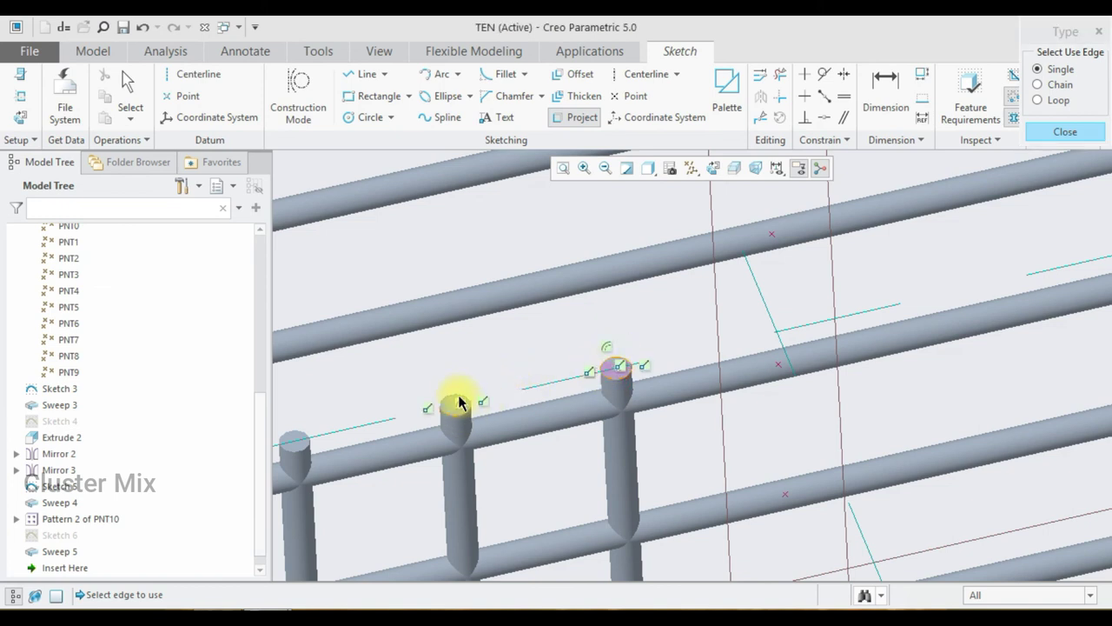
scroll(461, 391, "up", 3)
scroll(425, 400, "down", 2)
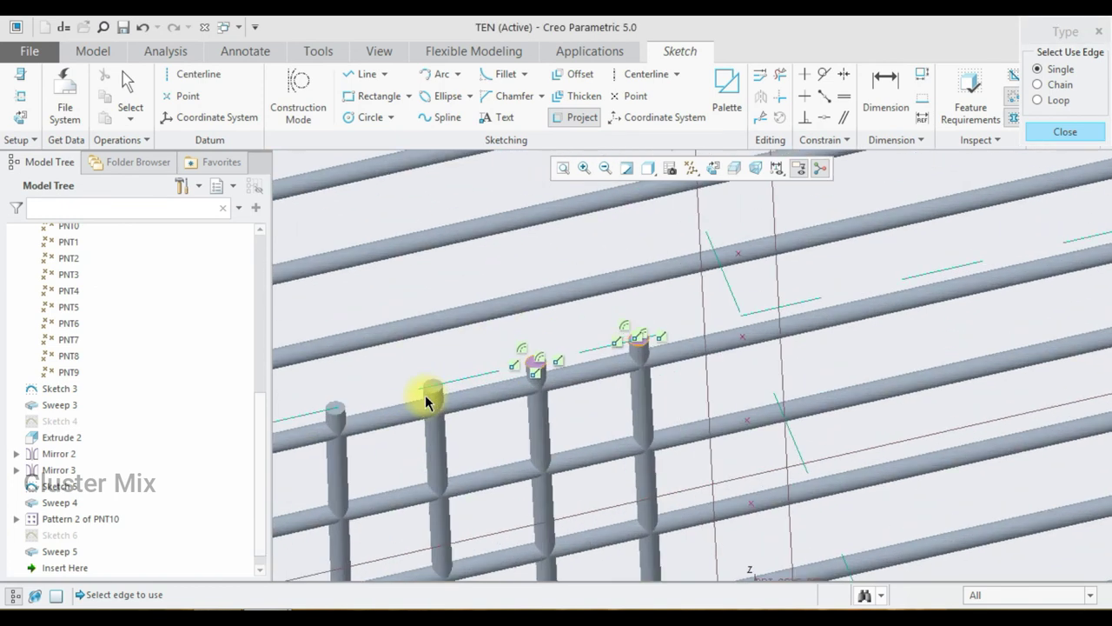
left_click(433, 390)
left_click(336, 412)
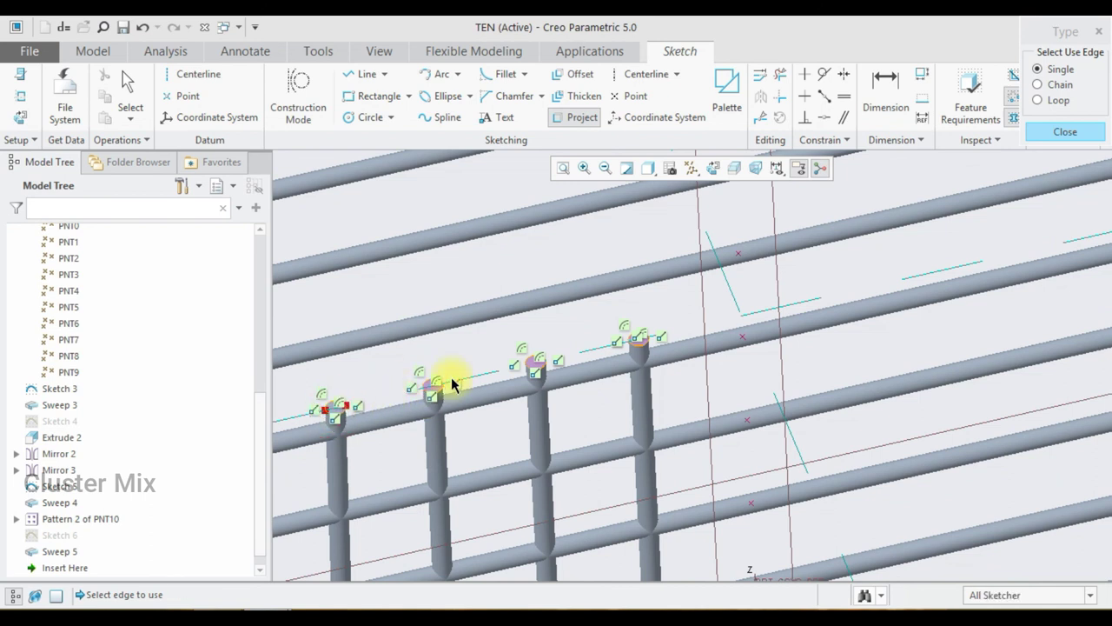
scroll(438, 378, "up", 3)
scroll(430, 383, "up", 2)
scroll(385, 410, "down", 2)
scroll(447, 367, "down", 2)
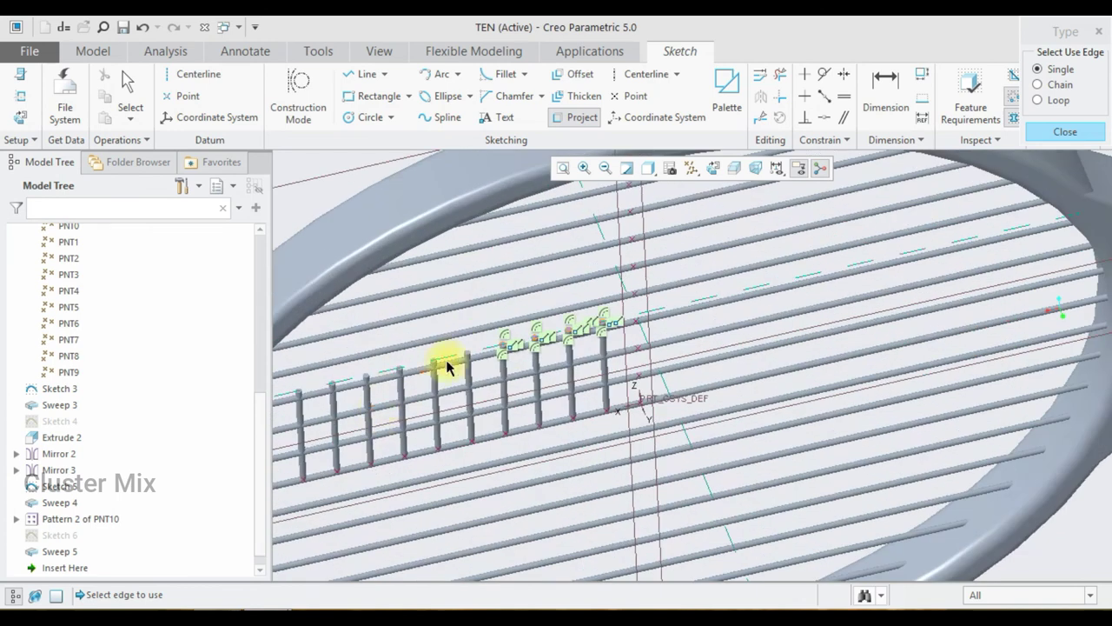
scroll(464, 353, "down", 2)
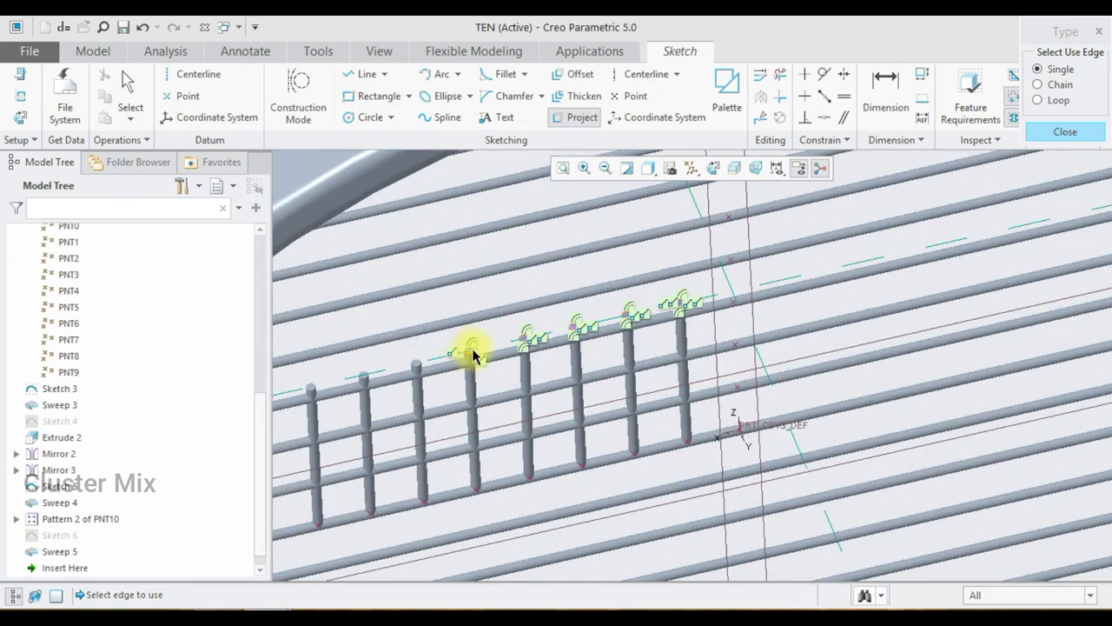
left_click(417, 364)
left_click(364, 379)
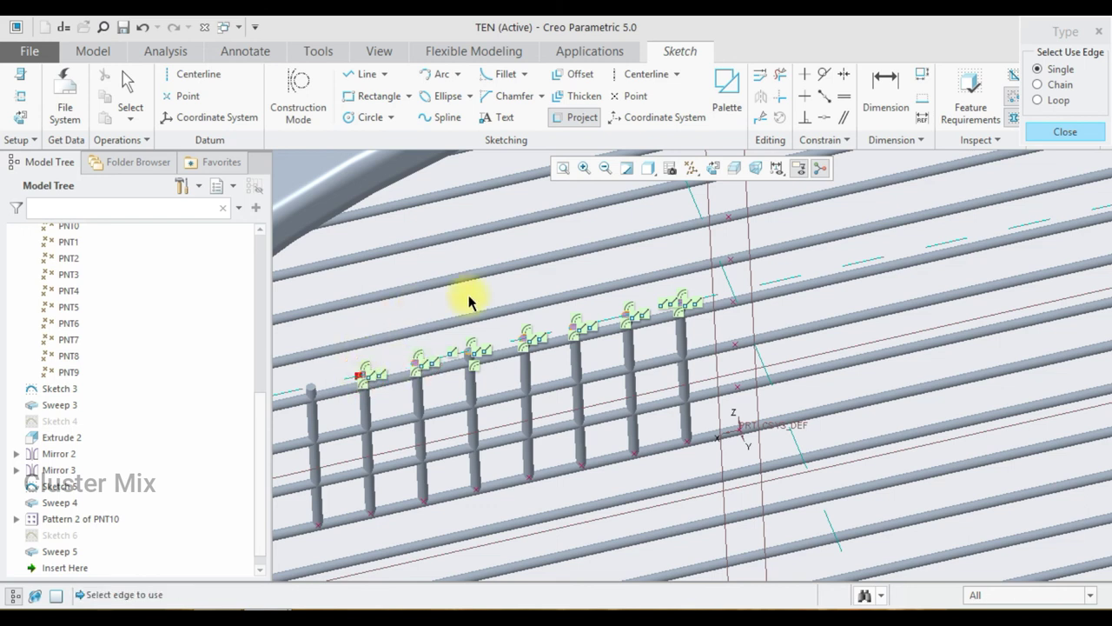
Project the top edges of the remaining string posts, checking them from a rotated view
scroll(482, 300, "up", 2)
scroll(356, 346, "down", 2)
scroll(371, 340, "down", 2)
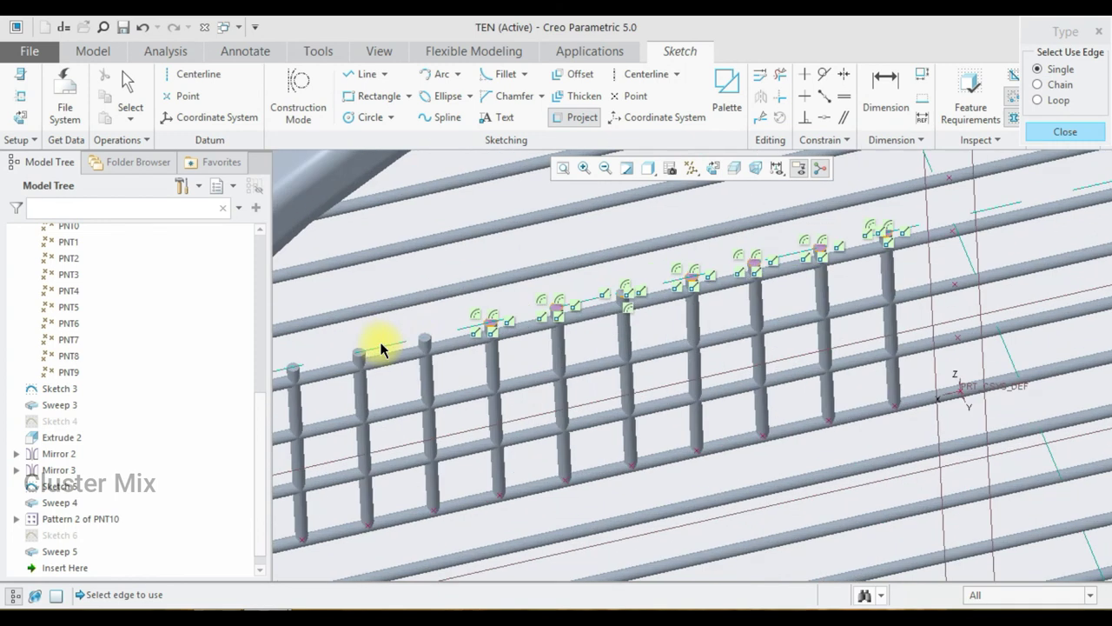
left_click(424, 341)
left_click(360, 354)
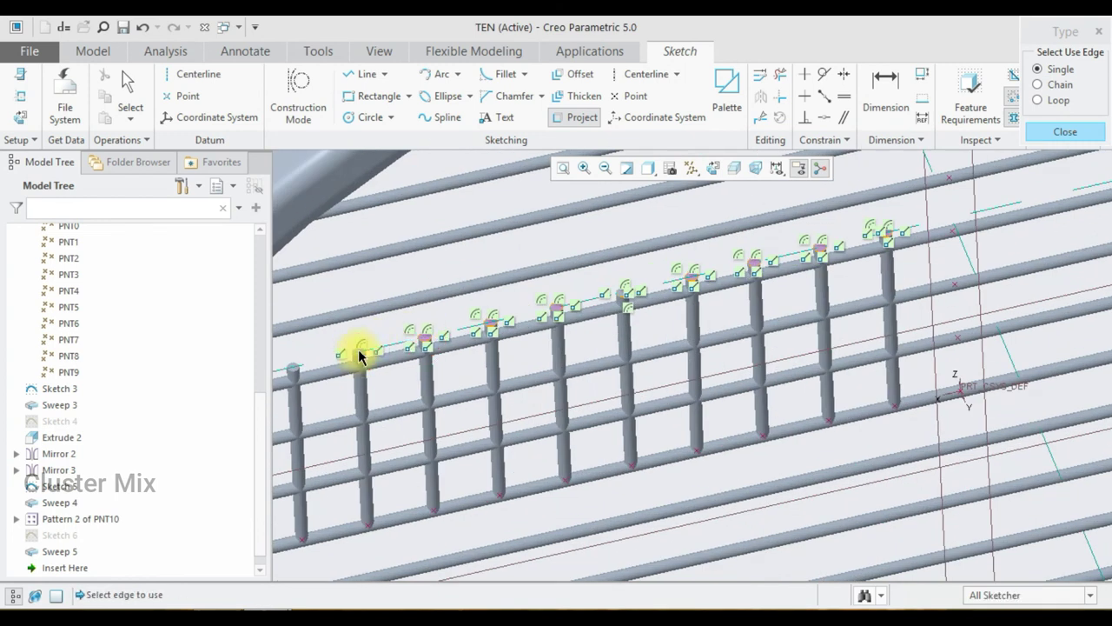
left_click(290, 374)
scroll(426, 339, "up", 5)
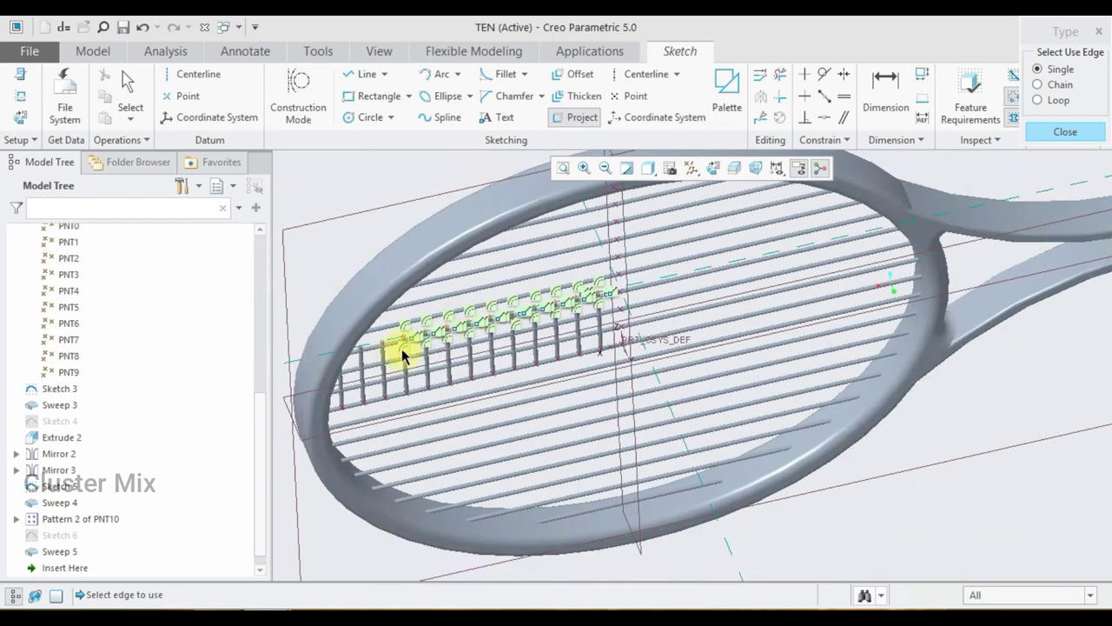
scroll(402, 356, "down", 3)
scroll(376, 354, "down", 2)
left_click(388, 331)
scroll(352, 339, "down", 3)
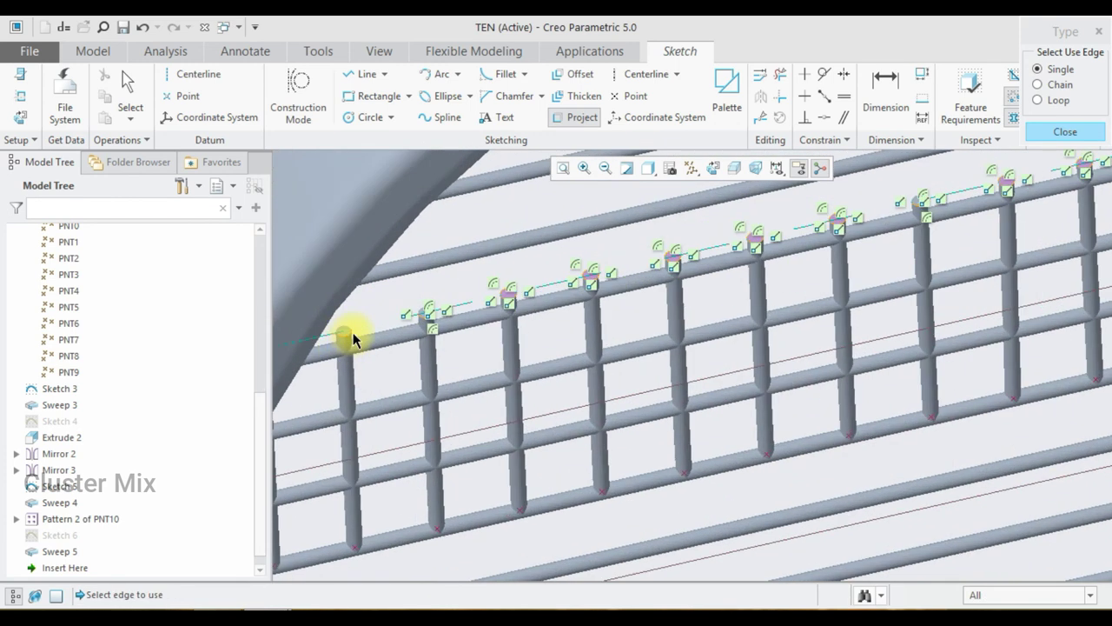
left_click(351, 338)
scroll(383, 328, "up", 2)
scroll(410, 324, "up", 2)
middle_click_drag(418, 331, 385, 318)
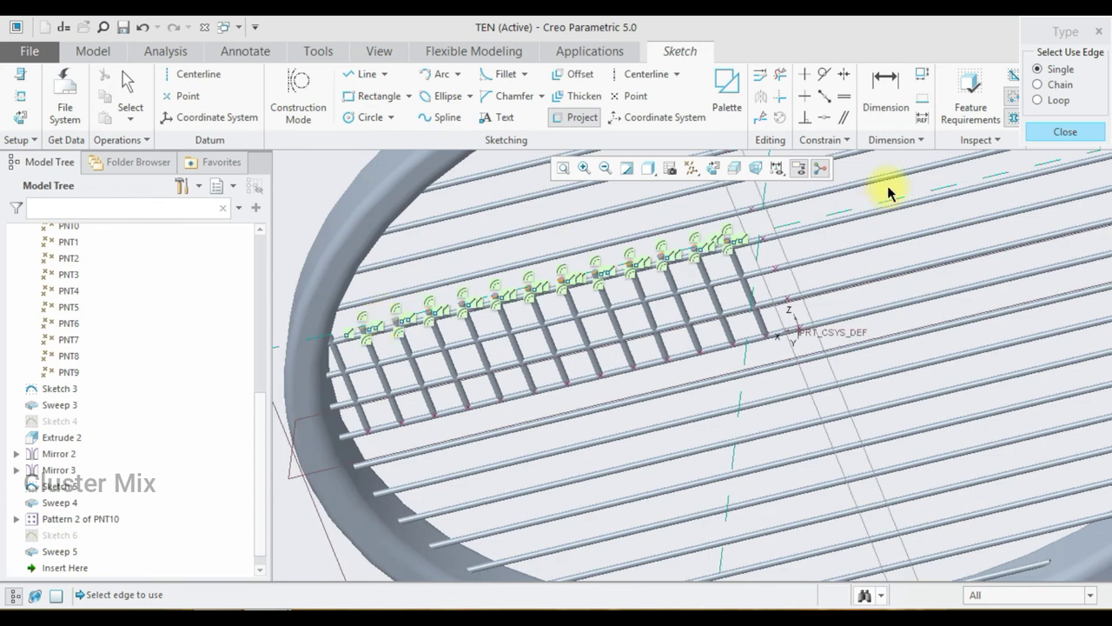
Close the Type dialog, accept Sketch 7, and select it in the model tree
left_click(1031, 129)
left_click(1042, 88)
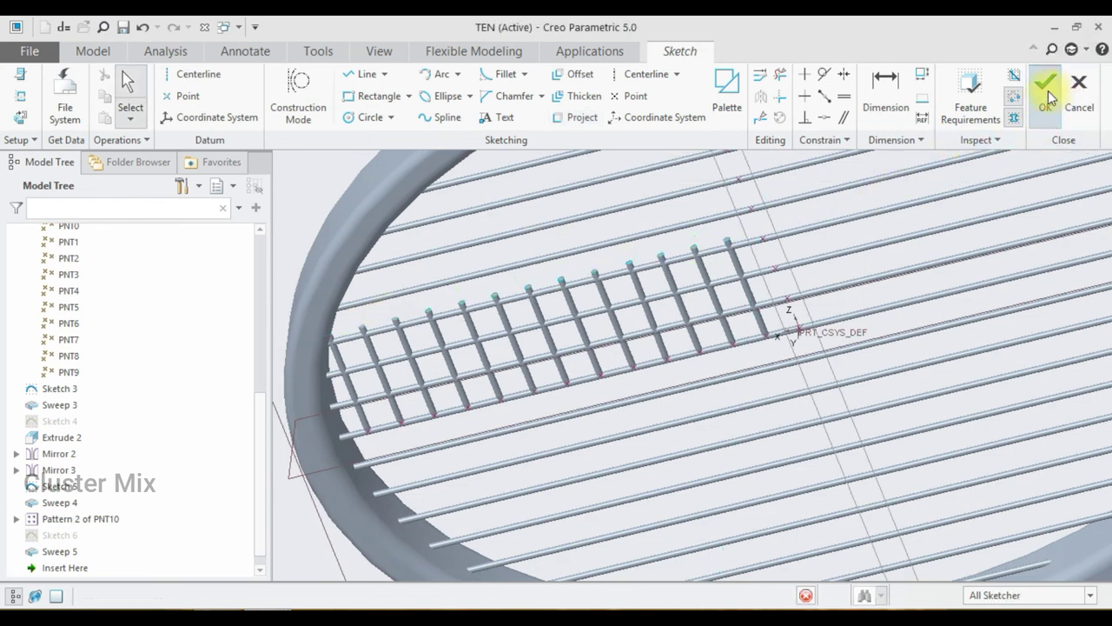
left_click(69, 552)
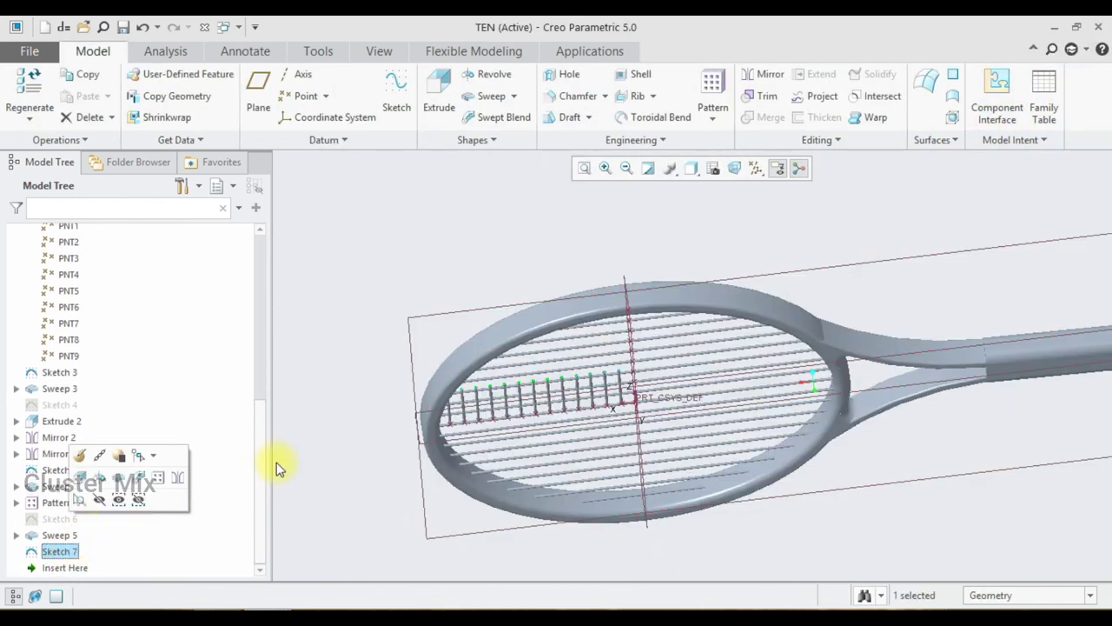
Extrude Sketch 7 with depth Up To Selected at the racket rim, creating Extrude 3
left_click(439, 93)
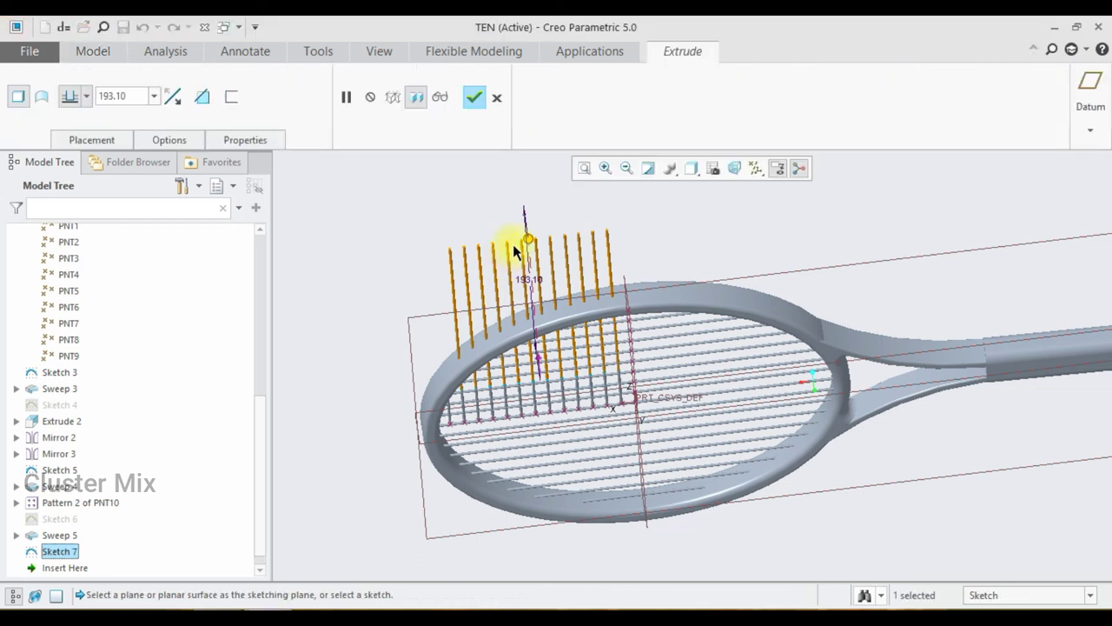
left_click(84, 96)
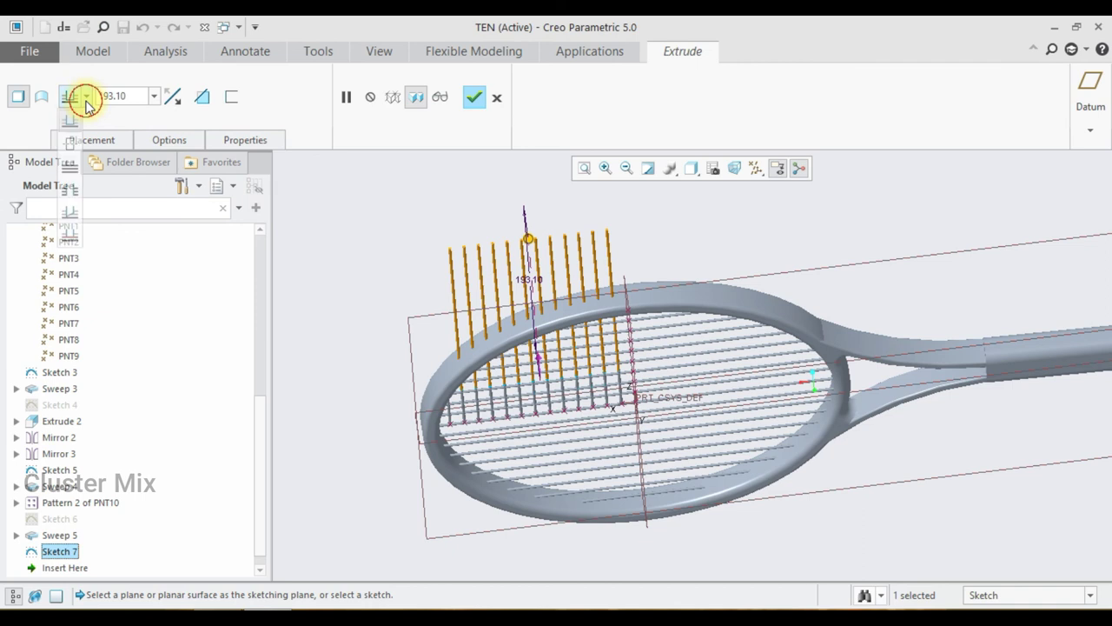
left_click(65, 162)
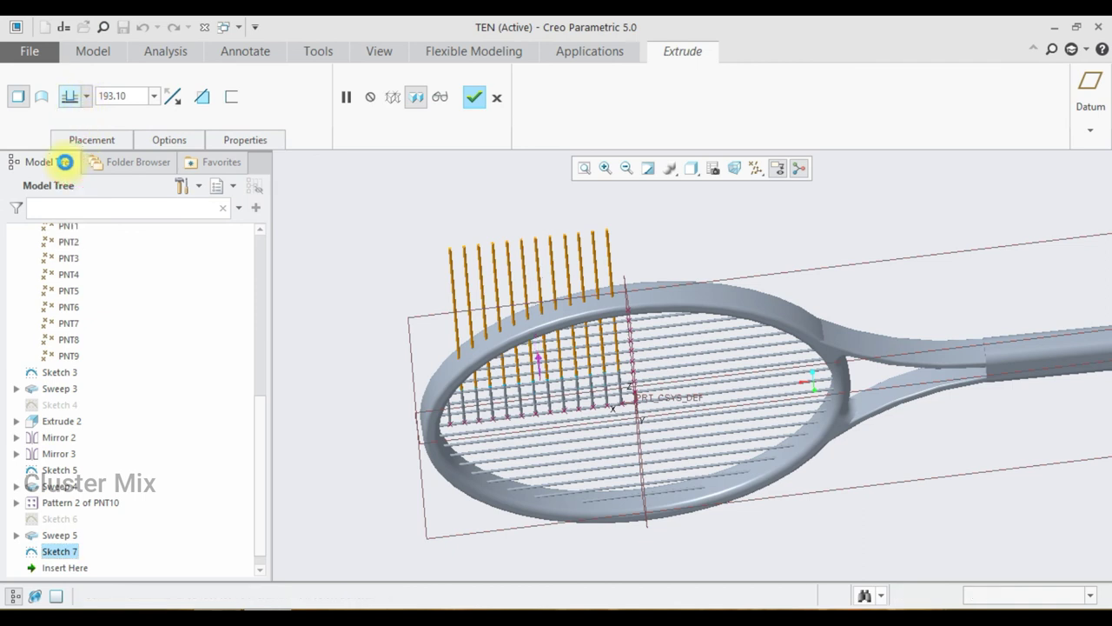
left_click(91, 90)
left_click(75, 231)
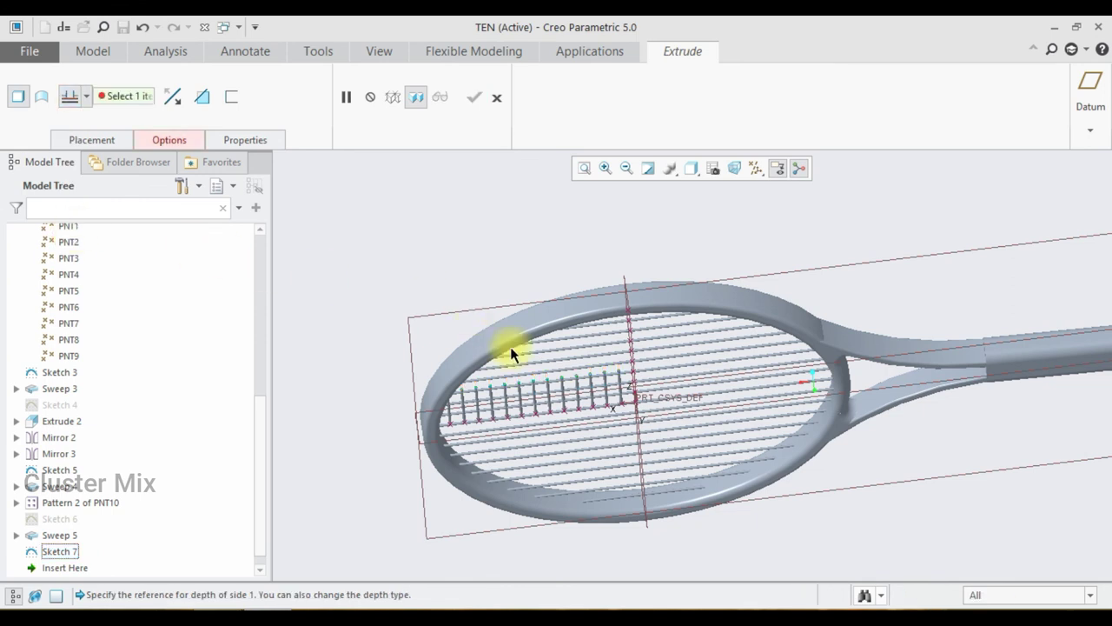
middle_click_drag(510, 353, 546, 323)
left_click(539, 369)
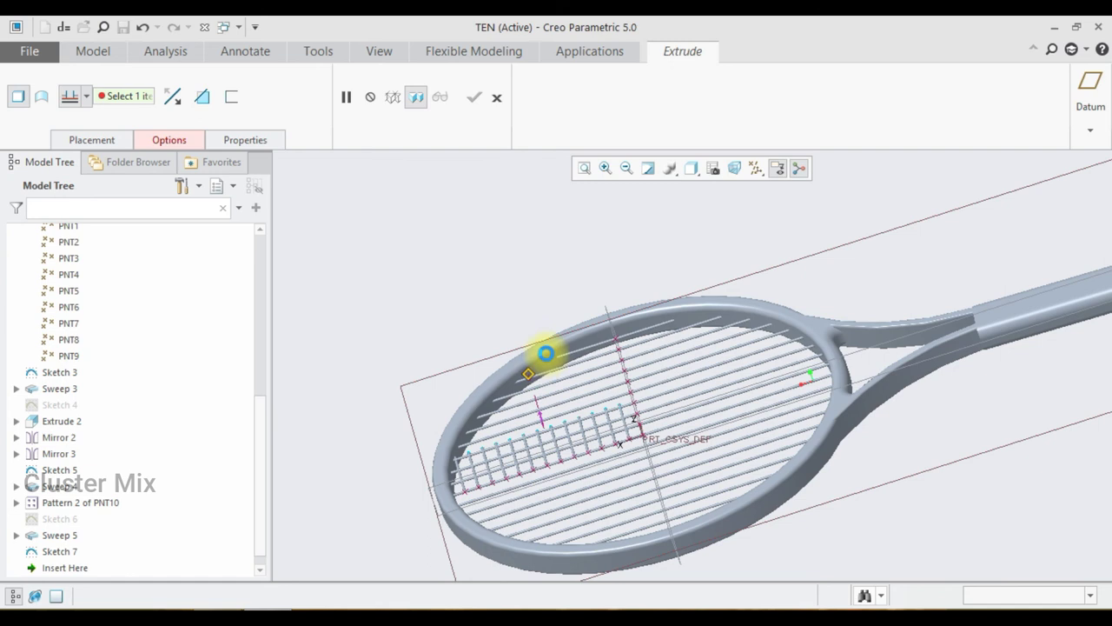
left_click(547, 347)
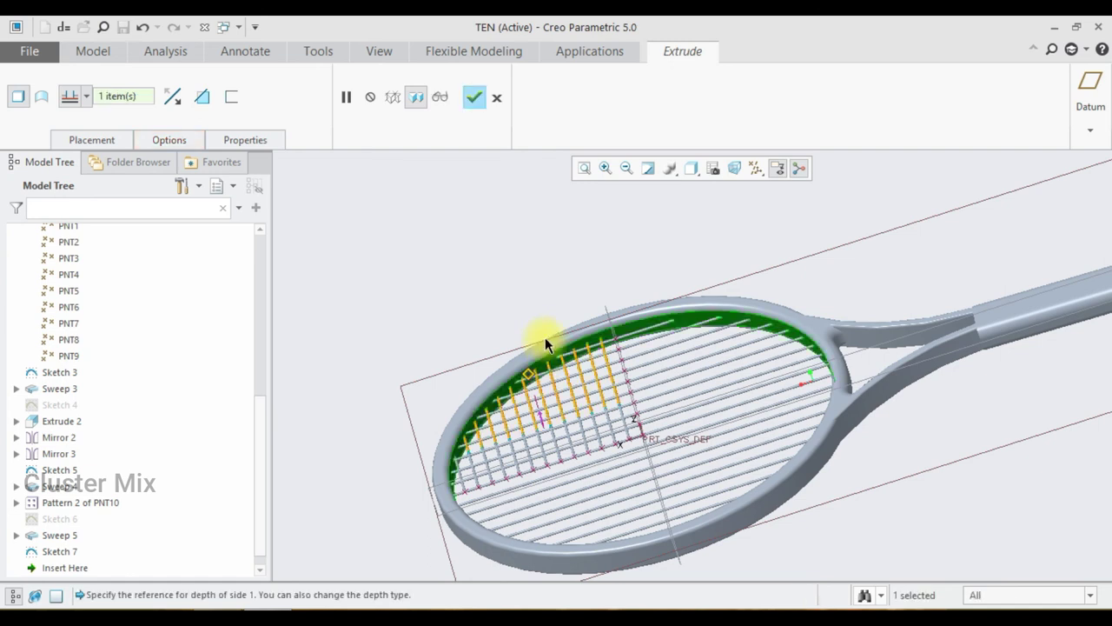
left_click(474, 97)
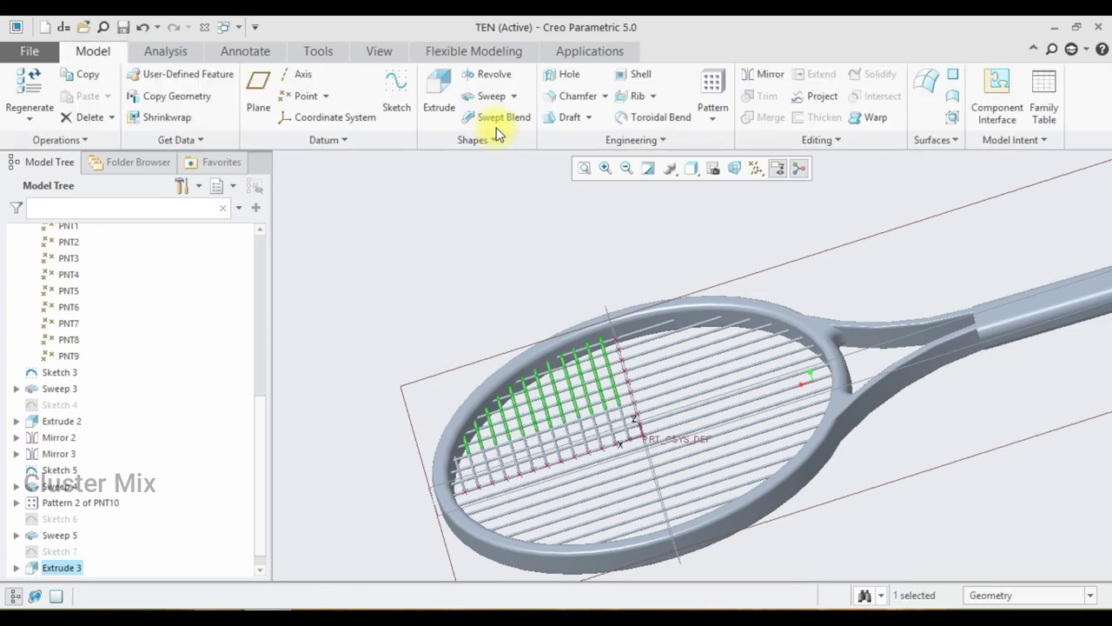
left_click(491, 229)
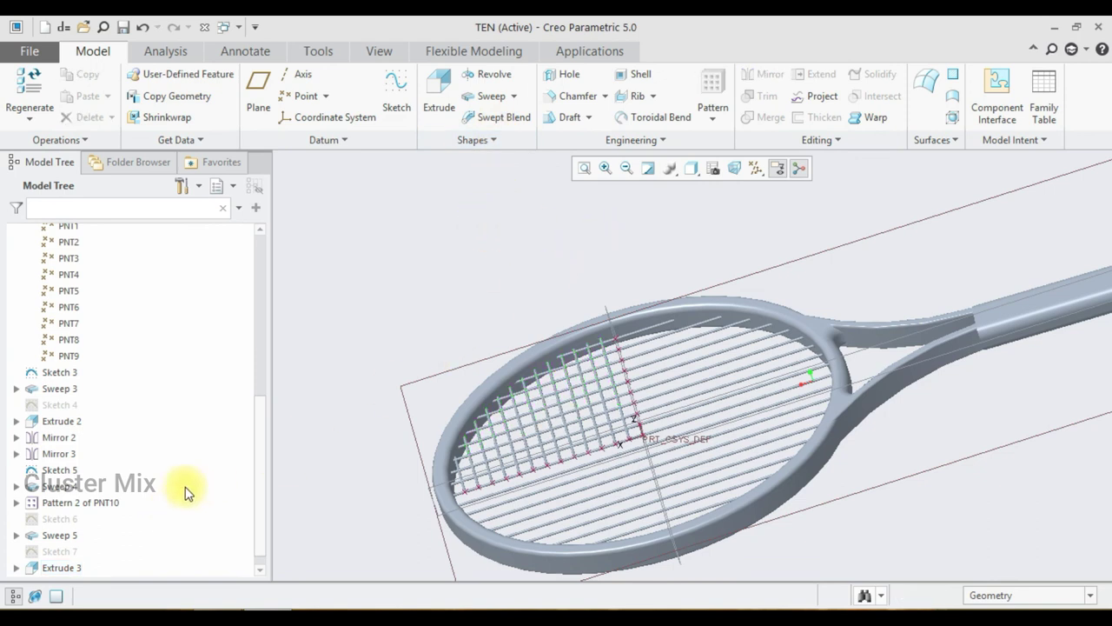
scroll(174, 509, "down", 1)
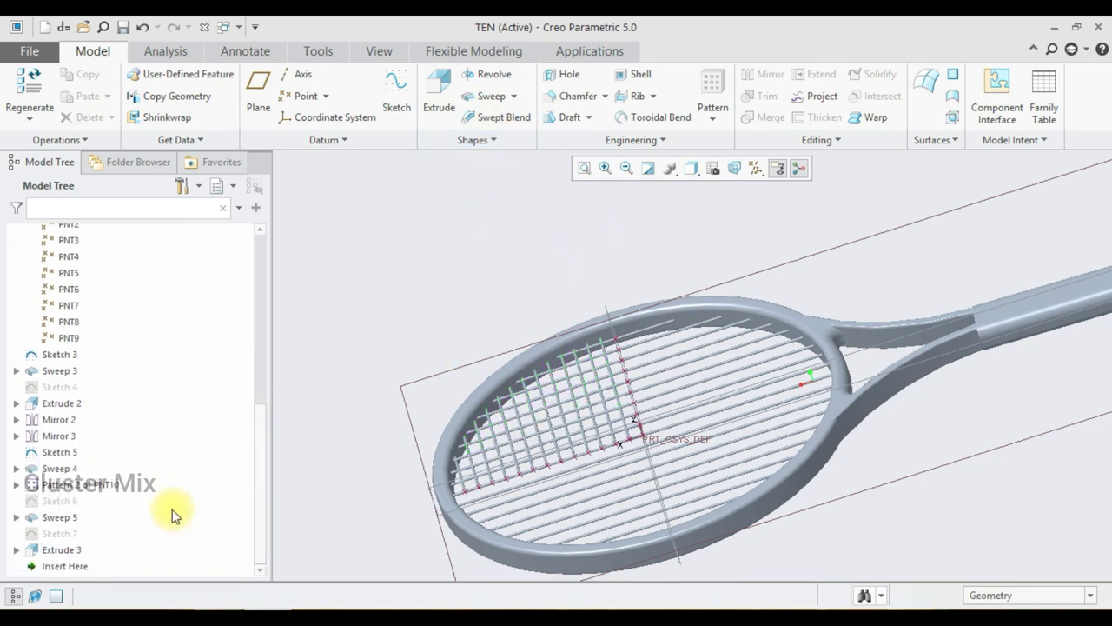
Mirror Sweep 5 and Extrude 3 about the centre datum plane
left_click(62, 521)
left_click(62, 551, "ctrl")
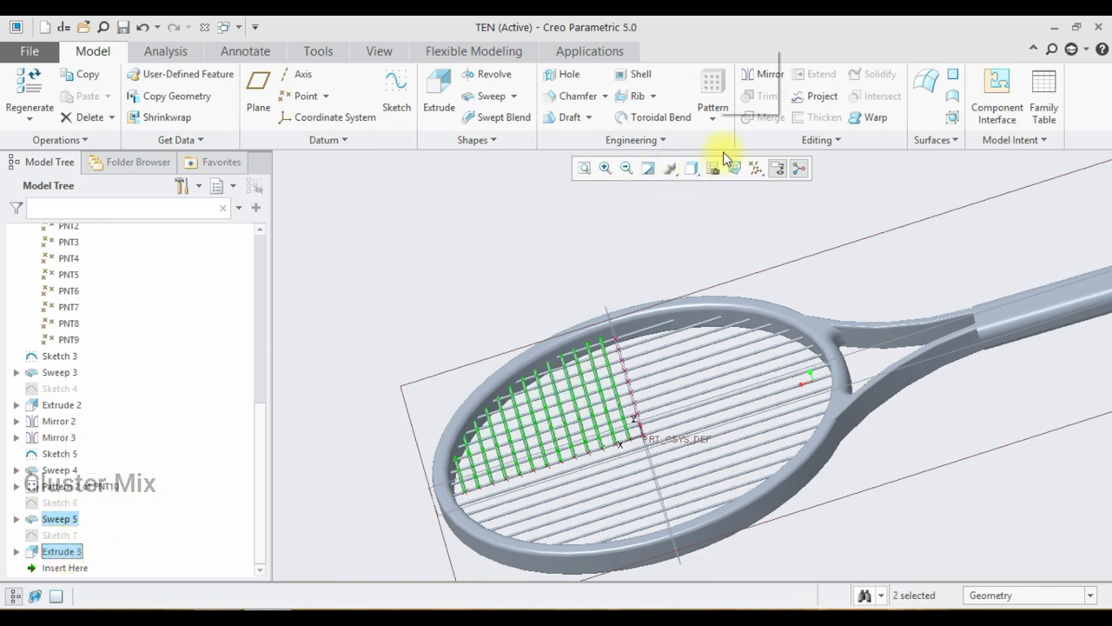
left_click(761, 74)
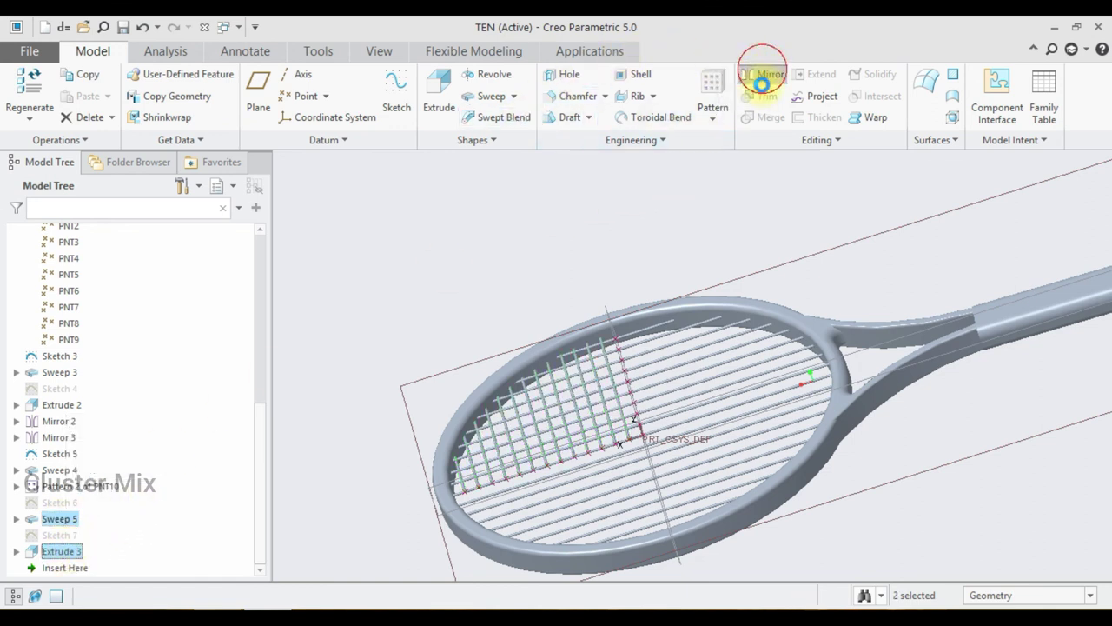
left_click(640, 419)
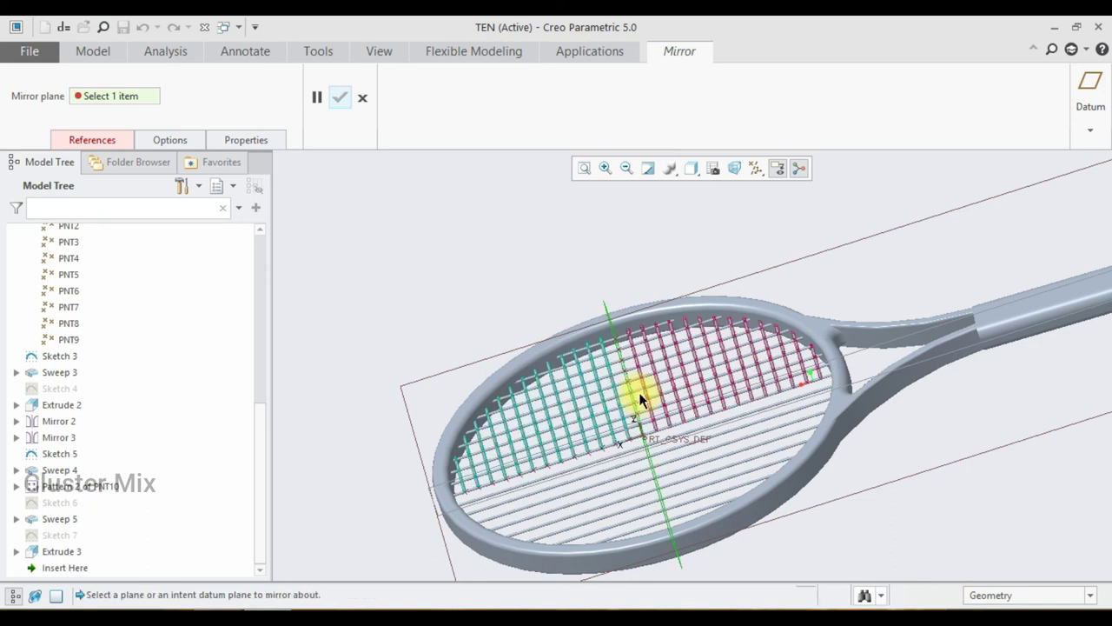
left_click(637, 397)
Confirm the first mirror, then mirror Sweep 5, Extrude 3 and Mirror 4 across the lengthwise datum plane
left_click(345, 98)
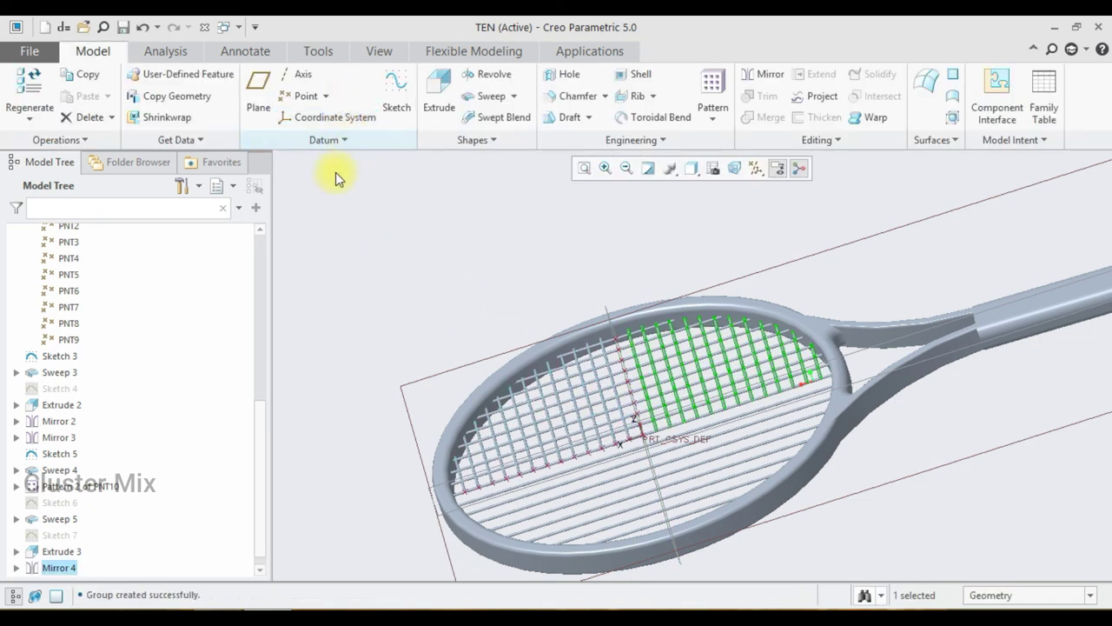
left_click(57, 519)
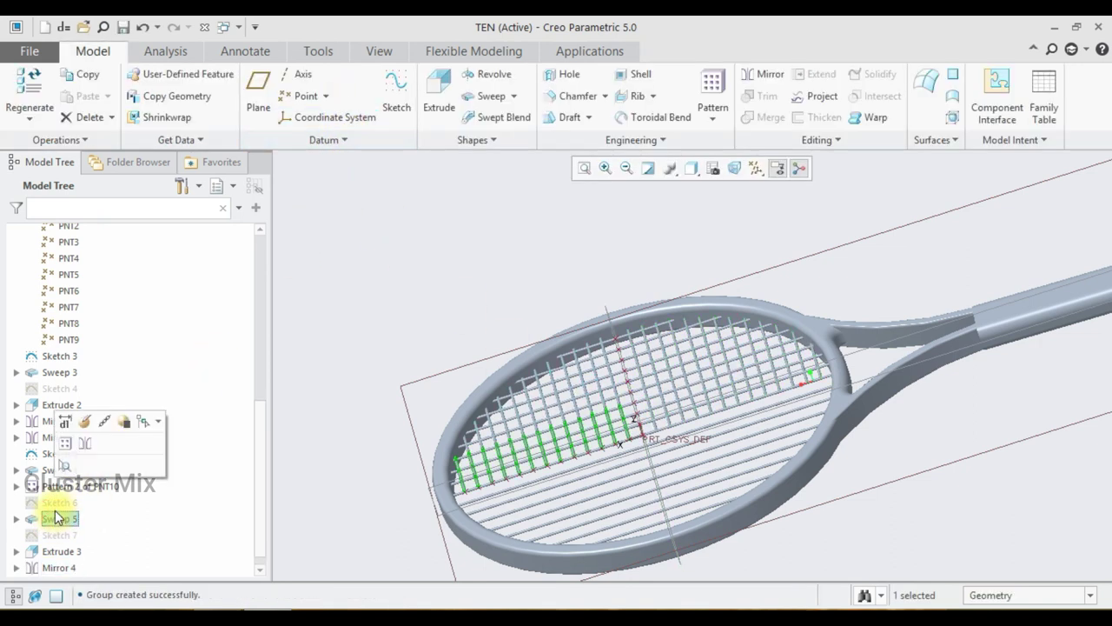
left_click(61, 551, "ctrl")
left_click(61, 567, "ctrl")
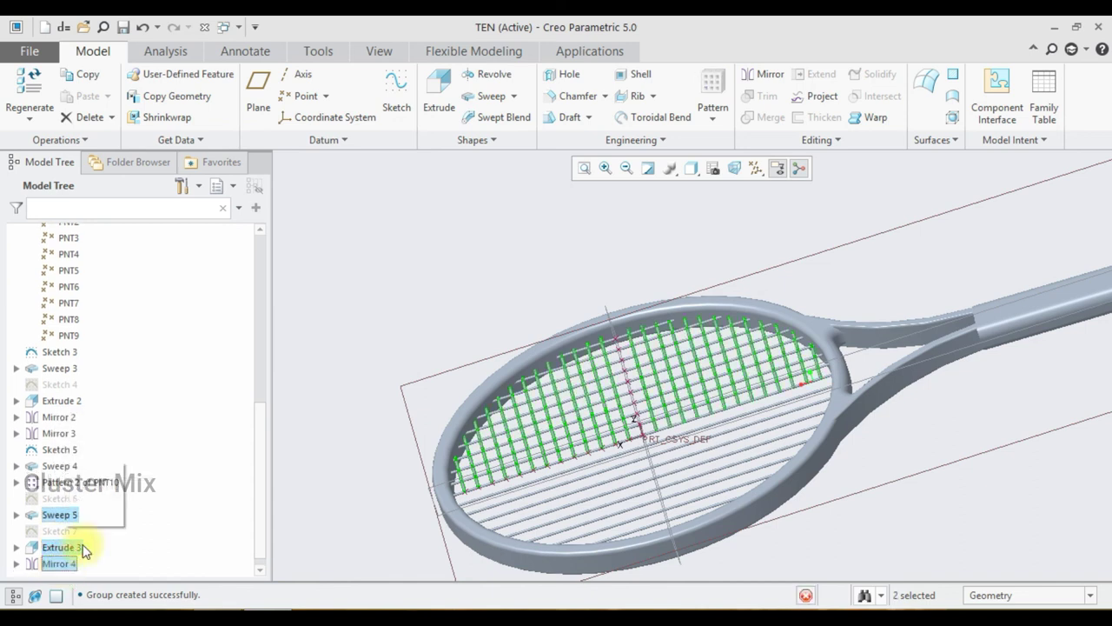
left_click(764, 74)
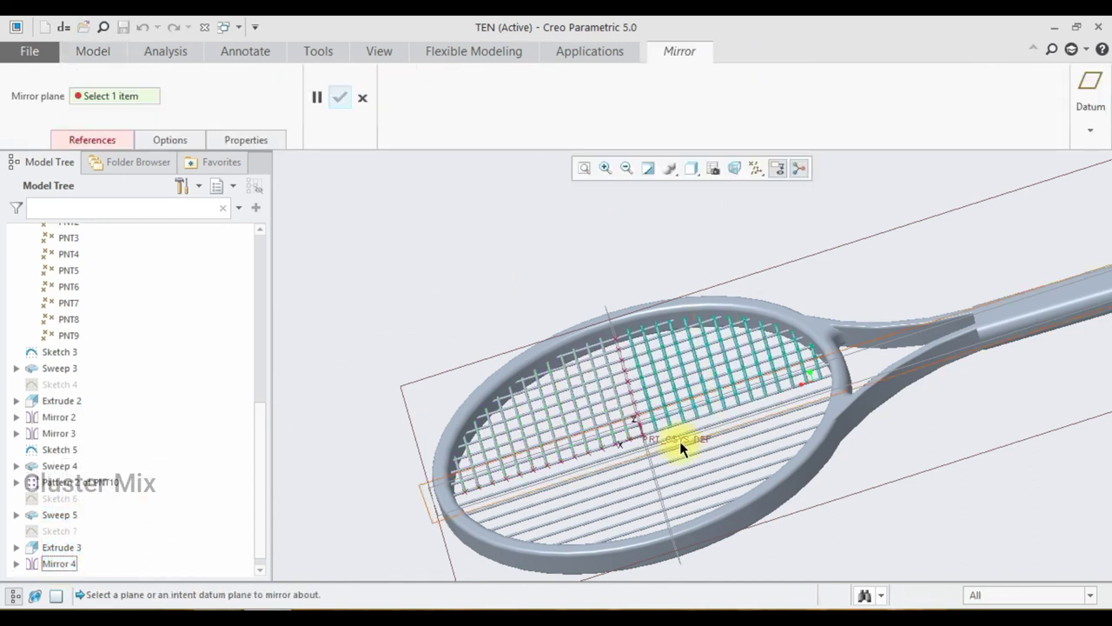
left_click(429, 483)
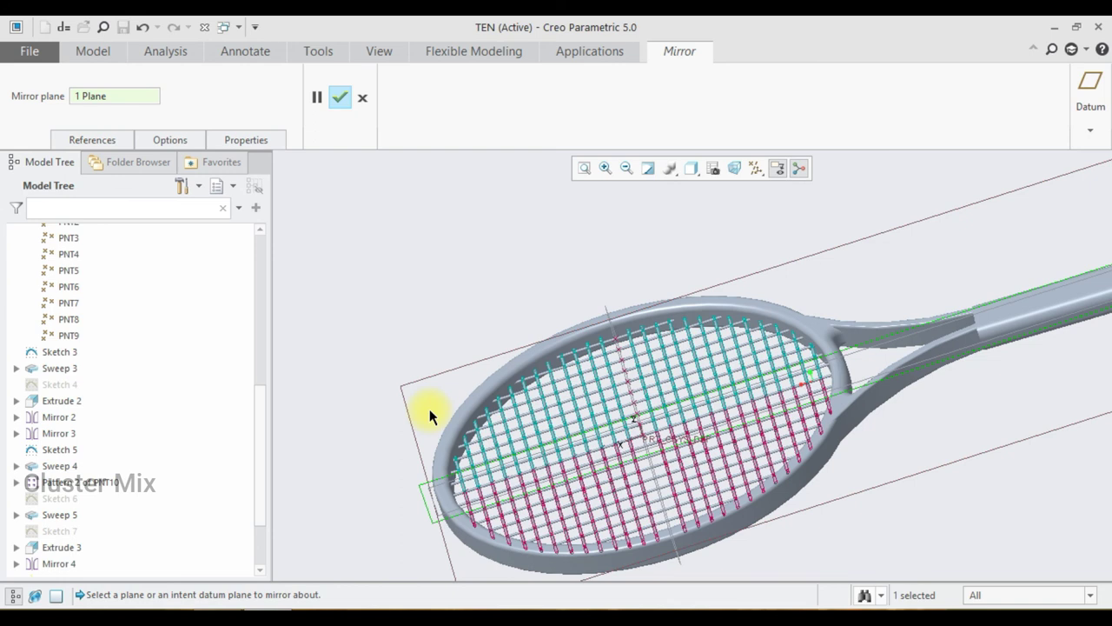
left_click(343, 102)
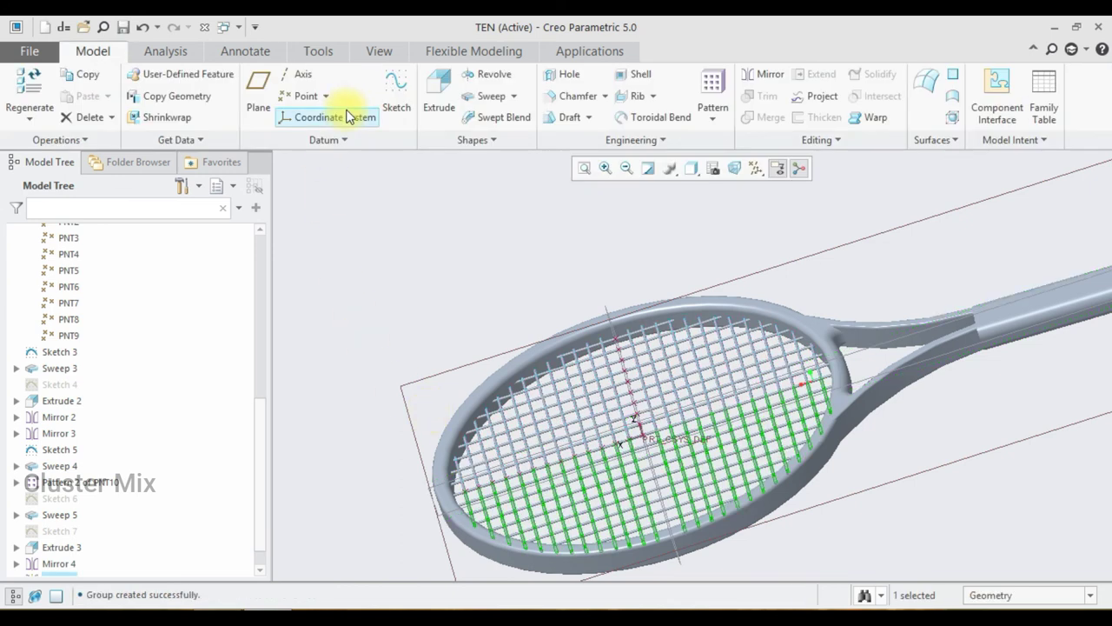
Turn the racket to a nearly flat front view and select the TOP plane
scroll(534, 331, "down", 3)
mouse_move(638, 323)
middle_mouse_down()
mouse_move(628, 390)
mouse_move(638, 339)
mouse_move(663, 359)
middle_mouse_up()
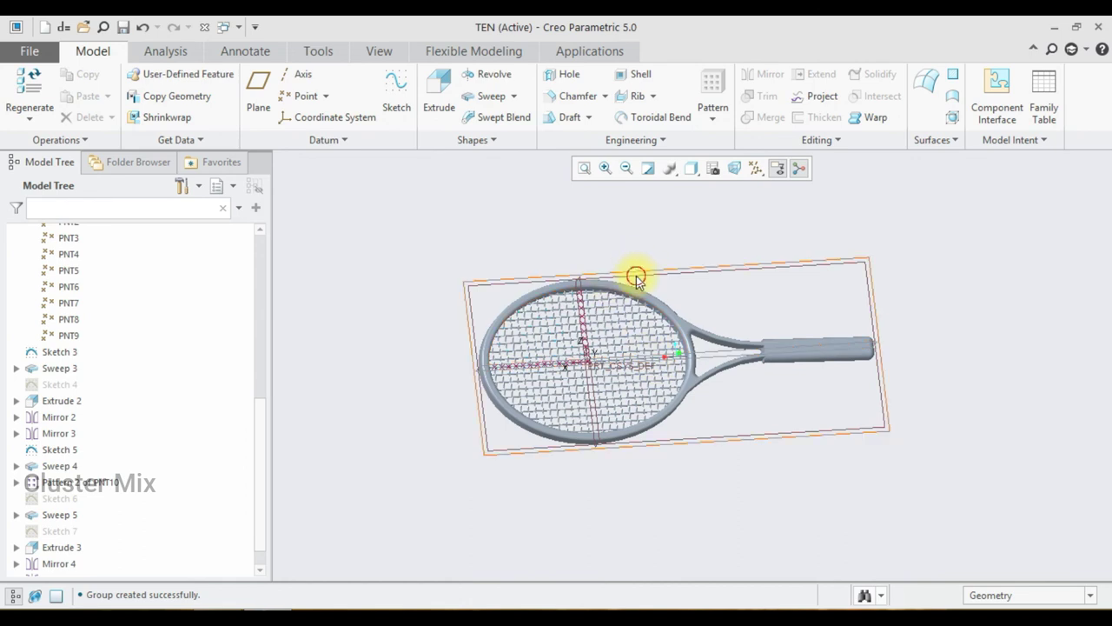
left_click(635, 275)
Start a sketch on TOP referencing the top and bottom rim surfaces
left_click(19, 116)
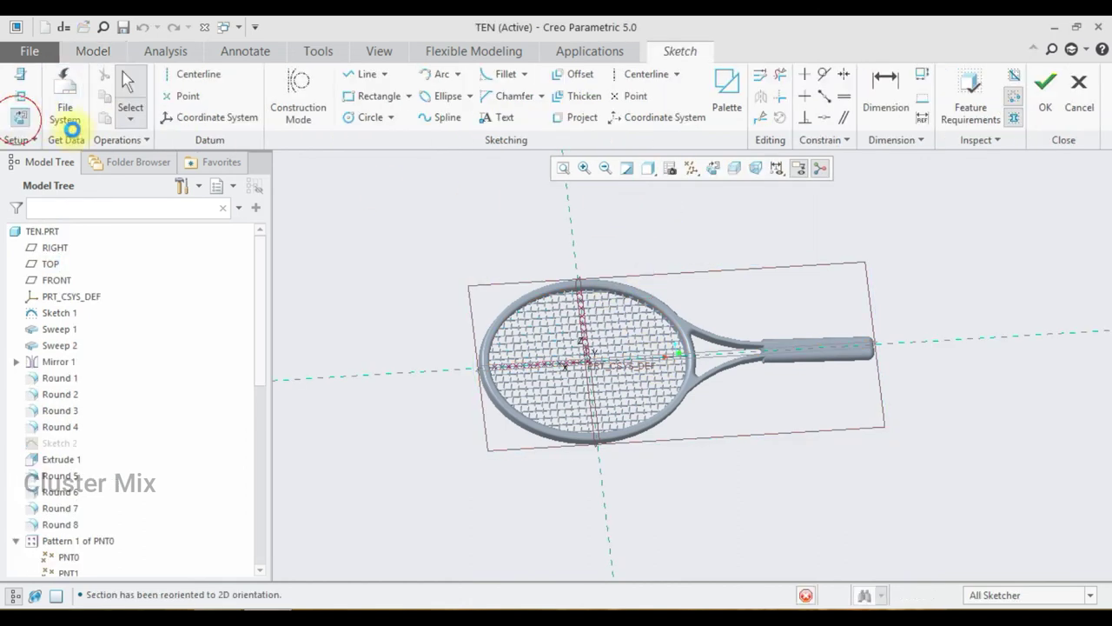
scroll(614, 300, "up", 3)
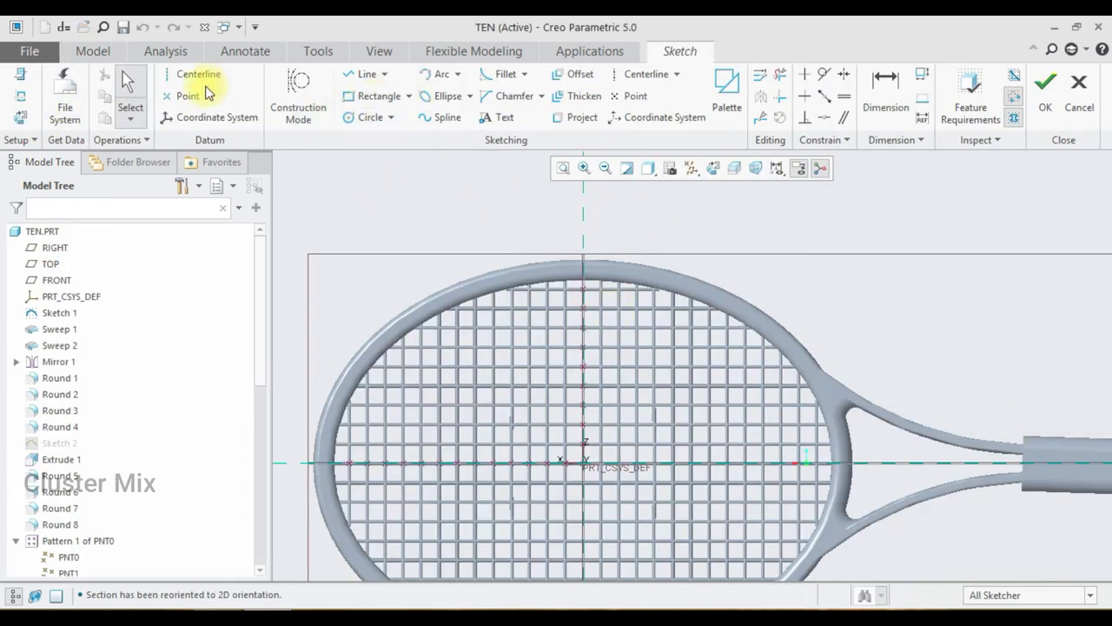
left_click(19, 106)
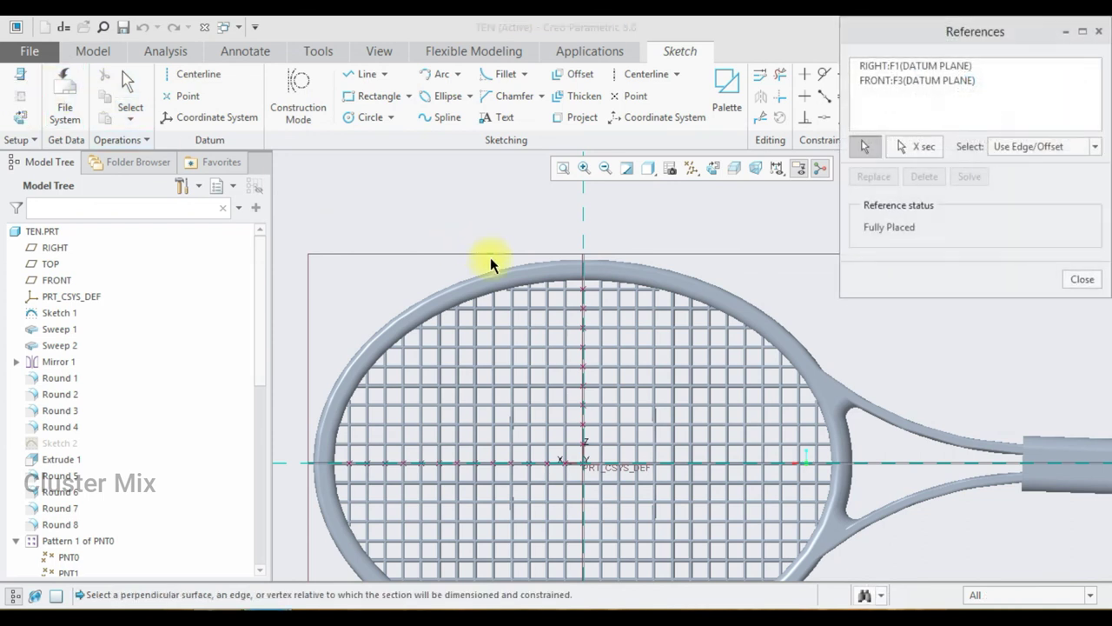
left_click(589, 281)
scroll(606, 299, "down", 3)
scroll(584, 439, "up", 2)
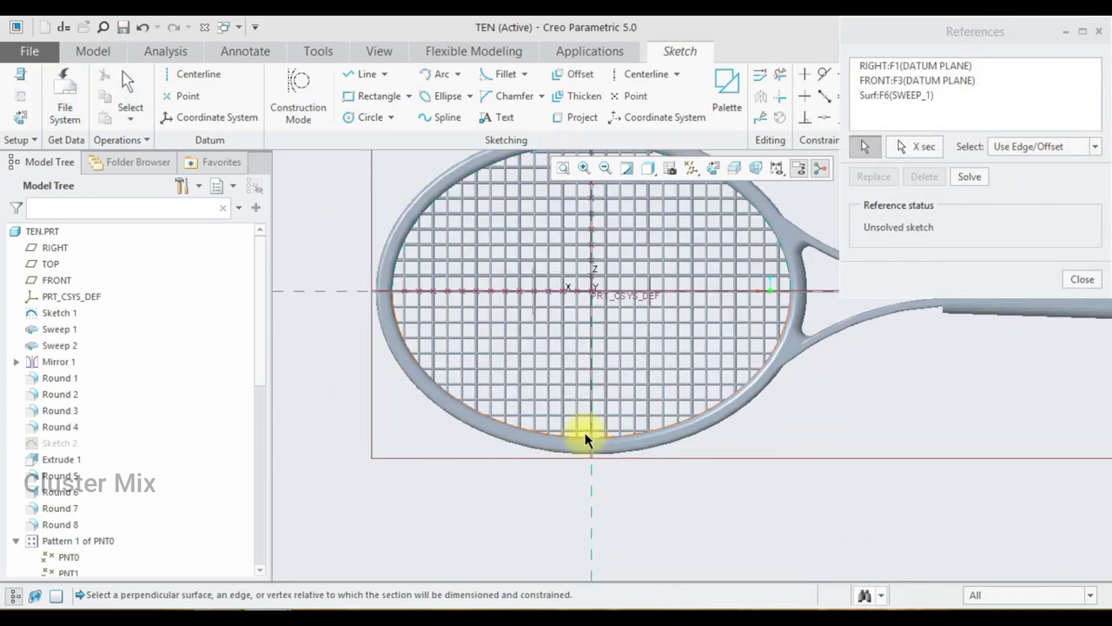
left_click(585, 436)
left_click(1069, 280)
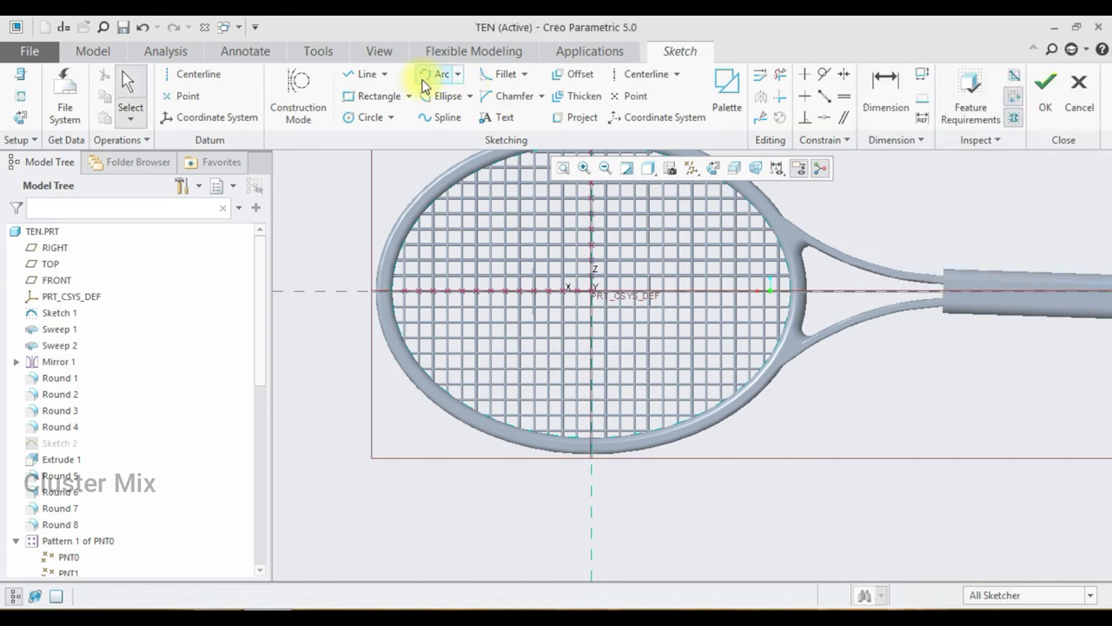
Draw a vertical line from the bottom rim to the top rim and finish the sketch
left_click(361, 75)
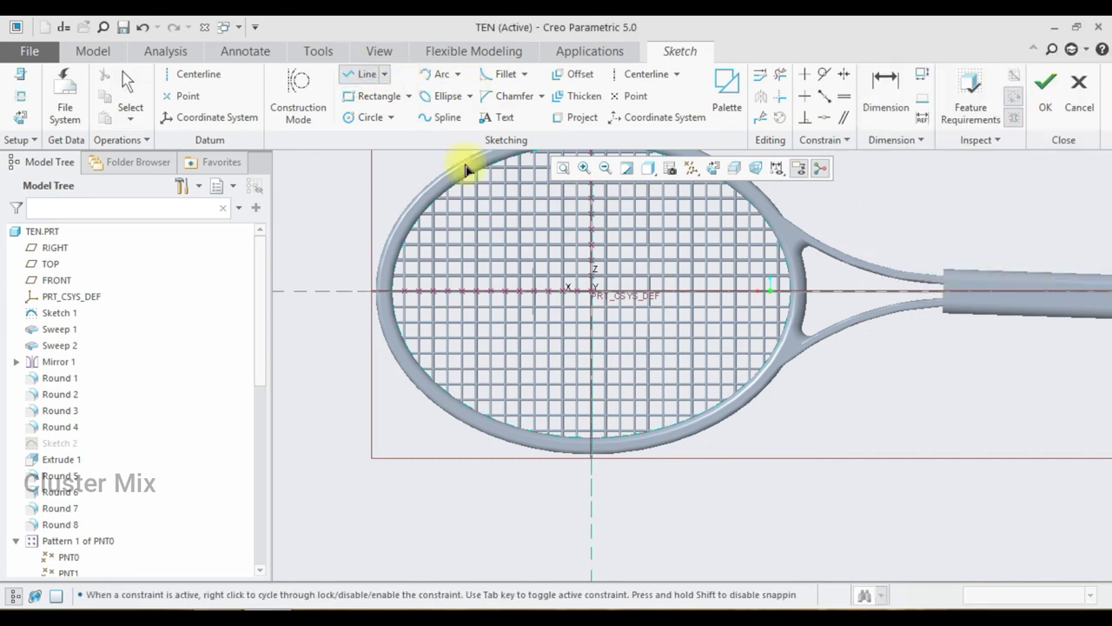
left_click(591, 443)
scroll(594, 426, "down", 3)
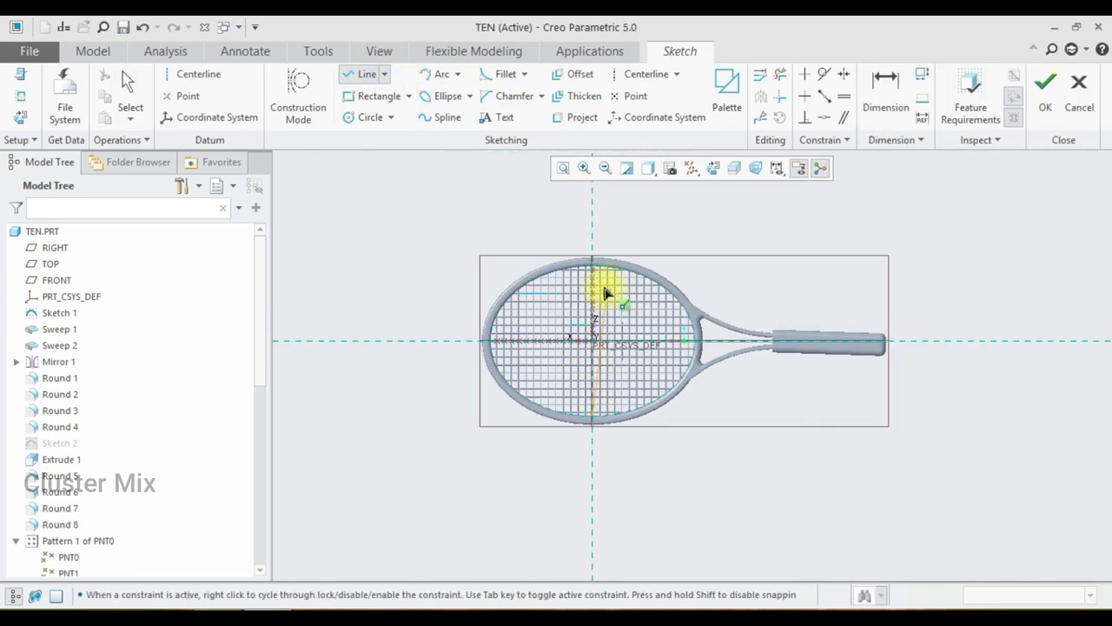
scroll(599, 269, "up", 4)
scroll(600, 268, "up", 2)
left_click(576, 271)
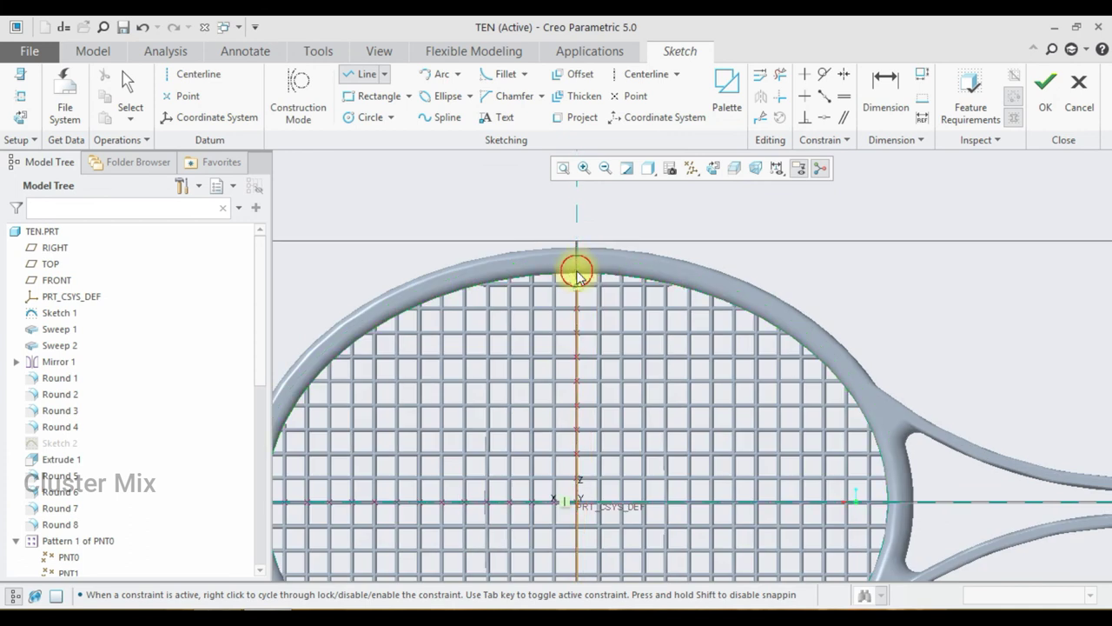
left_click(1042, 87)
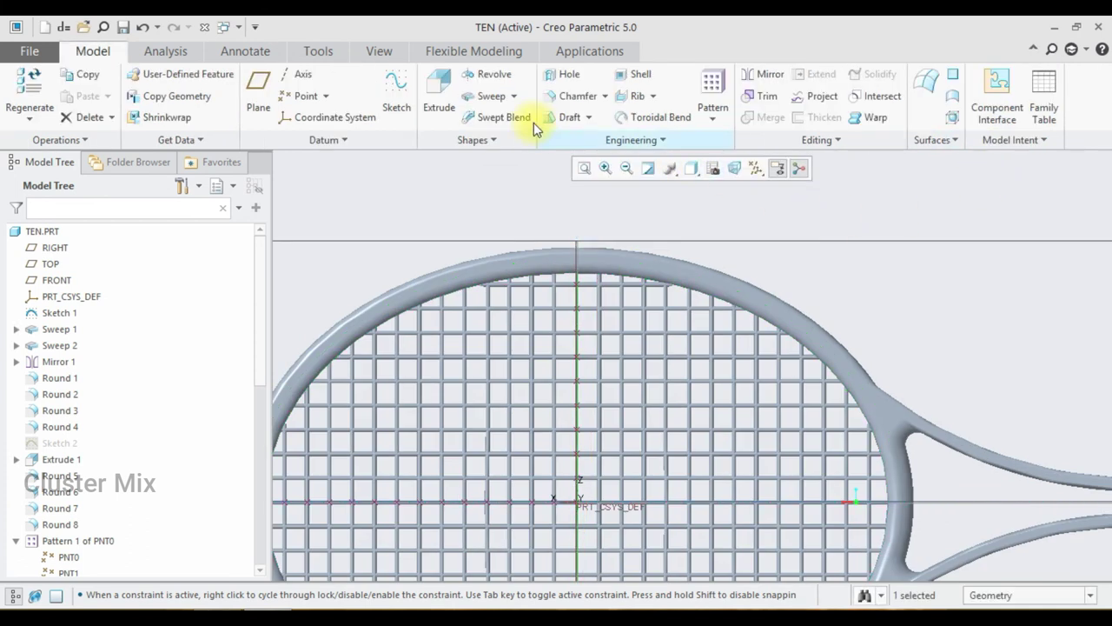
Sweep a 2.5-diameter circle centred at the origin along the centre line to form the middle string
left_click(486, 96)
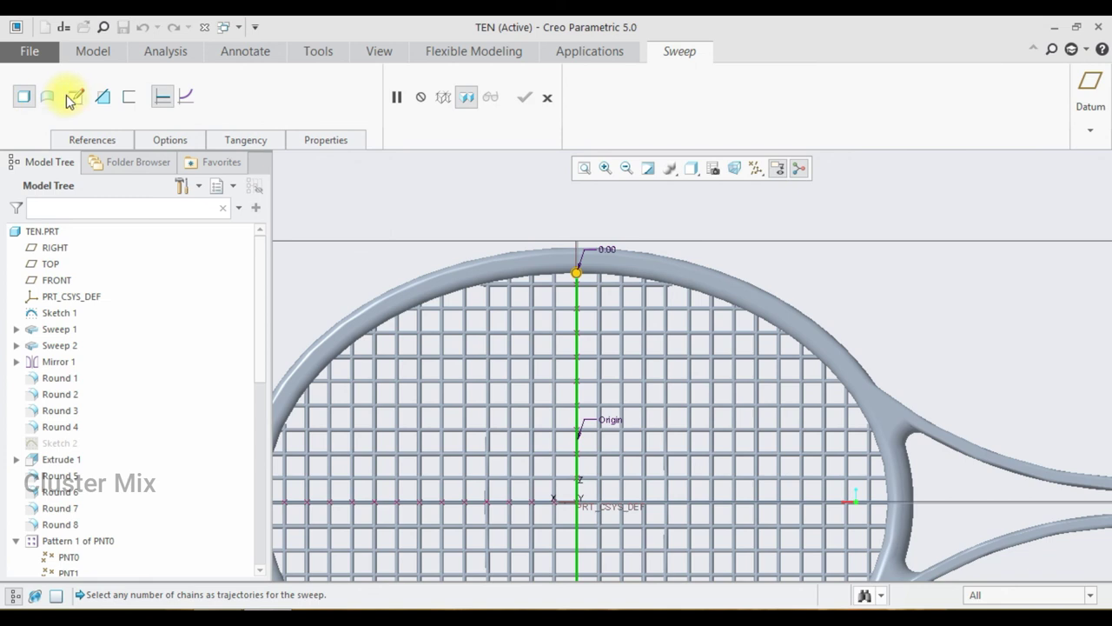
left_click(72, 98)
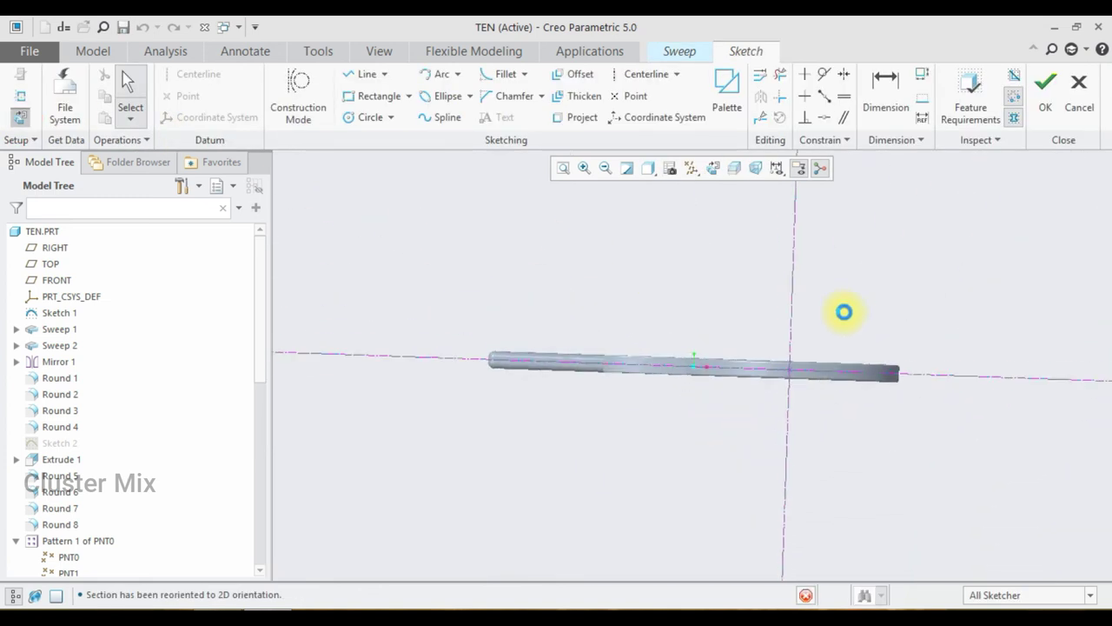
scroll(802, 370, "up", 2)
scroll(733, 354, "up", 1)
scroll(732, 353, "up", 2)
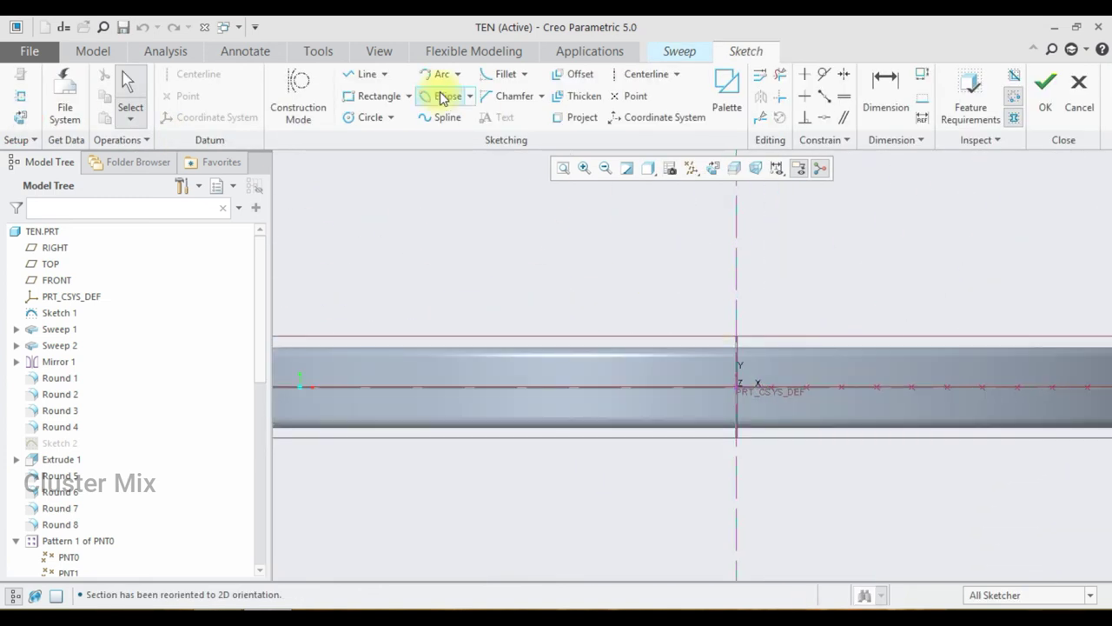
left_click(369, 117)
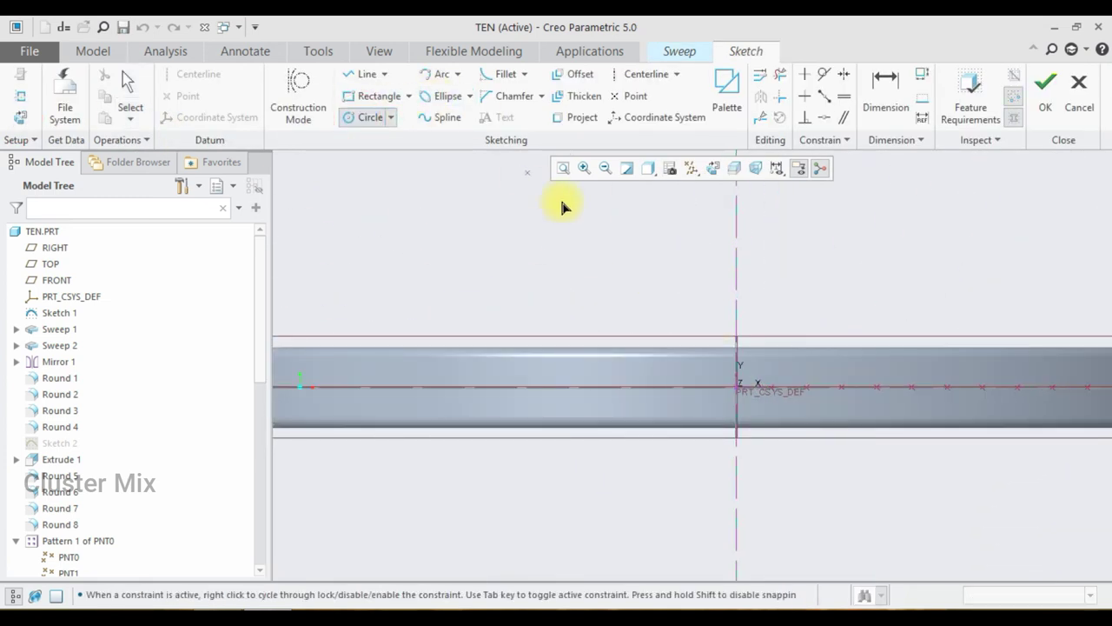
left_click(737, 386)
left_click(735, 374)
middle_click(735, 374)
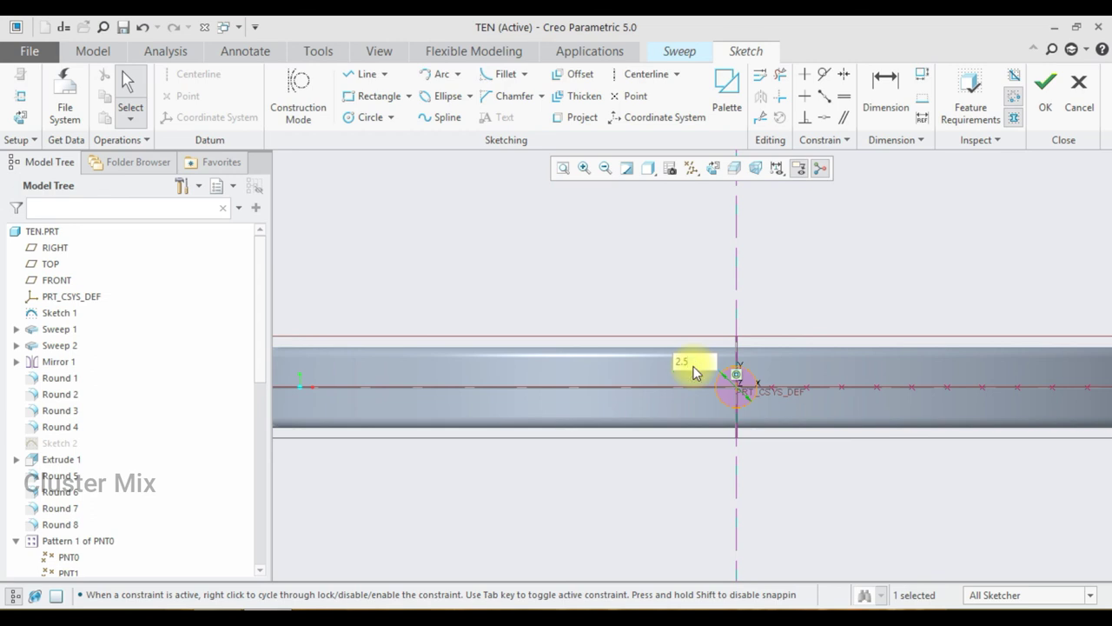
left_click(1042, 102)
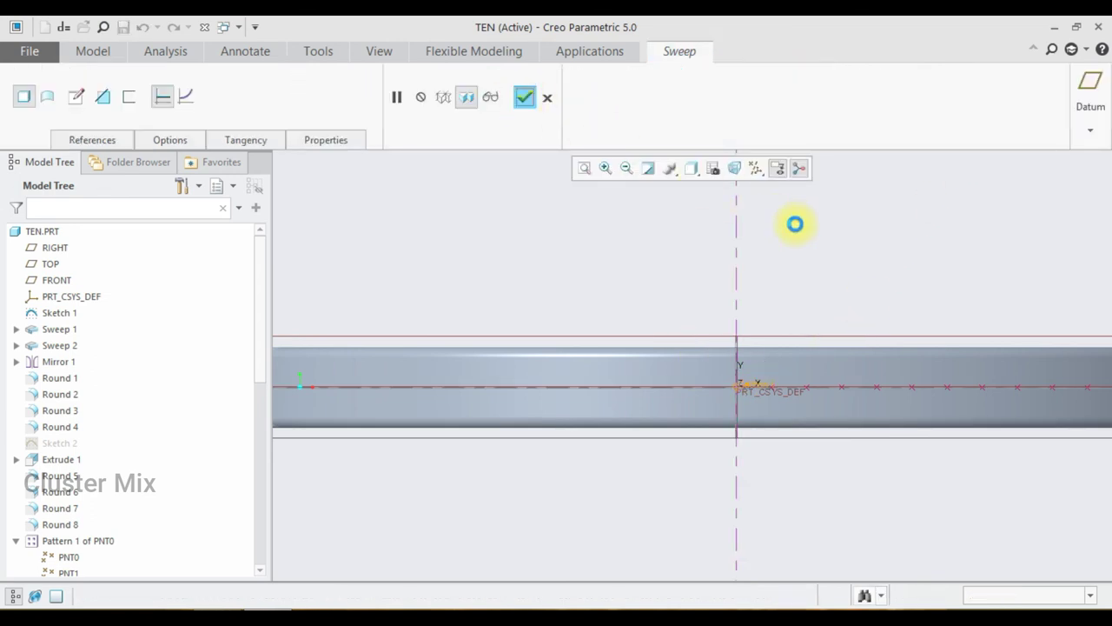
middle_click(827, 235)
mouse_move(757, 305)
middle_mouse_down()
mouse_move(753, 282)
mouse_move(777, 215)
mouse_move(839, 333)
middle_mouse_up()
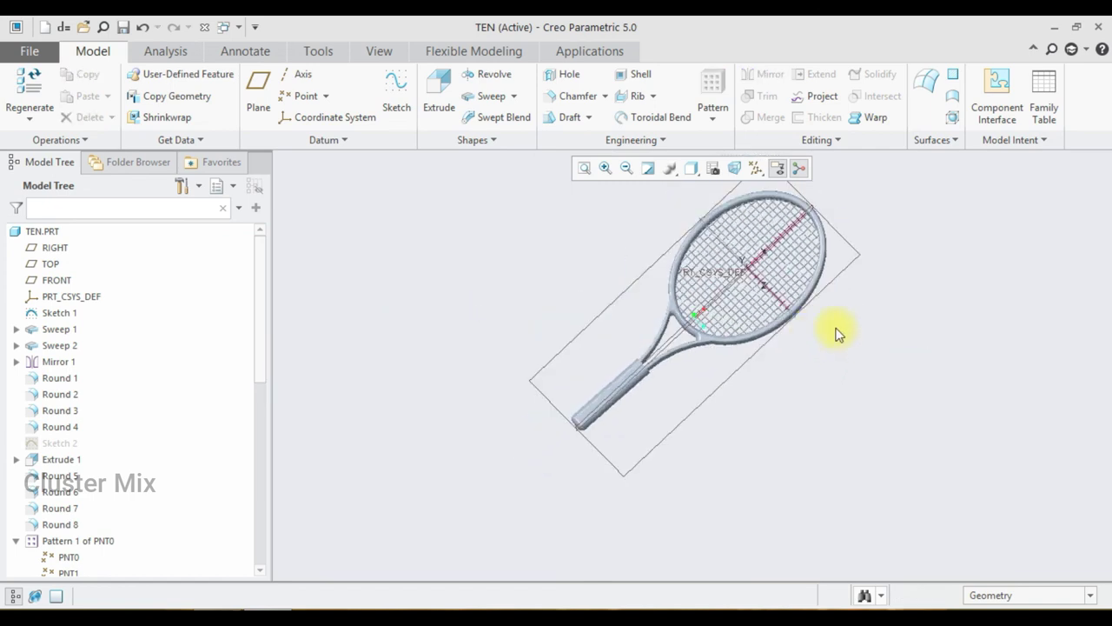
Orbit and zoom around the racket for a closer look at the strung head
scroll(798, 275, "up", 5)
scroll(792, 248, "up", 3)
mouse_move(827, 384)
middle_mouse_down("shift")
mouse_move(858, 356)
mouse_move(867, 390)
mouse_move(823, 398)
mouse_move(958, 348)
mouse_move(985, 272)
mouse_move(1038, 377)
mouse_move(1070, 336)
middle_mouse_up("shift")
scroll(842, 351, "down", 1)
scroll(826, 427, "down", 3)
scroll(857, 425, "up", 4)
middle_click_drag(856, 425, 802, 315)
Hide all datum planes, axes, points and coordinate systems, then inspect the racket from a new angle
left_click(752, 172)
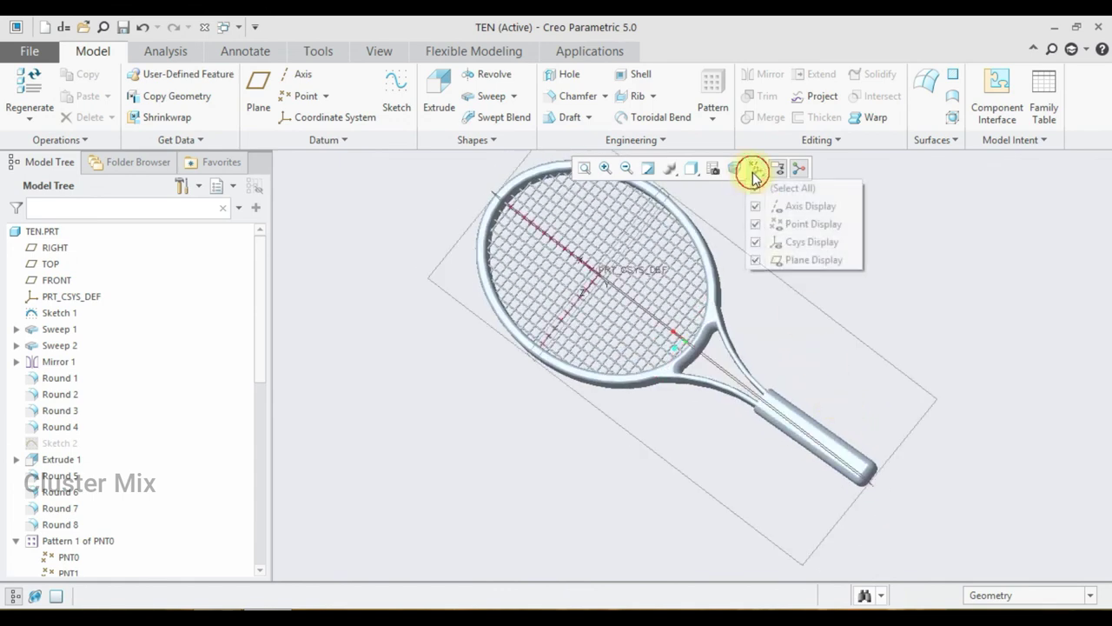
left_click(780, 188)
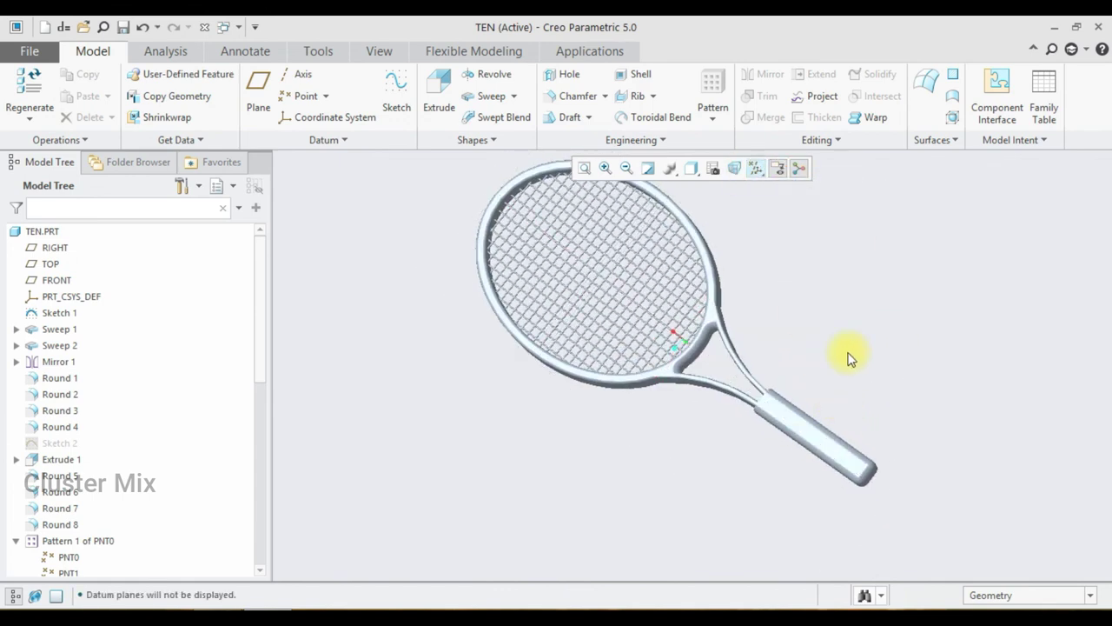
mouse_move(833, 306)
middle_mouse_down()
mouse_move(859, 315)
mouse_move(755, 321)
mouse_move(707, 228)
mouse_move(793, 202)
mouse_move(854, 223)
mouse_move(829, 295)
mouse_move(707, 361)
middle_mouse_up()
scroll(766, 375, "up", 2)
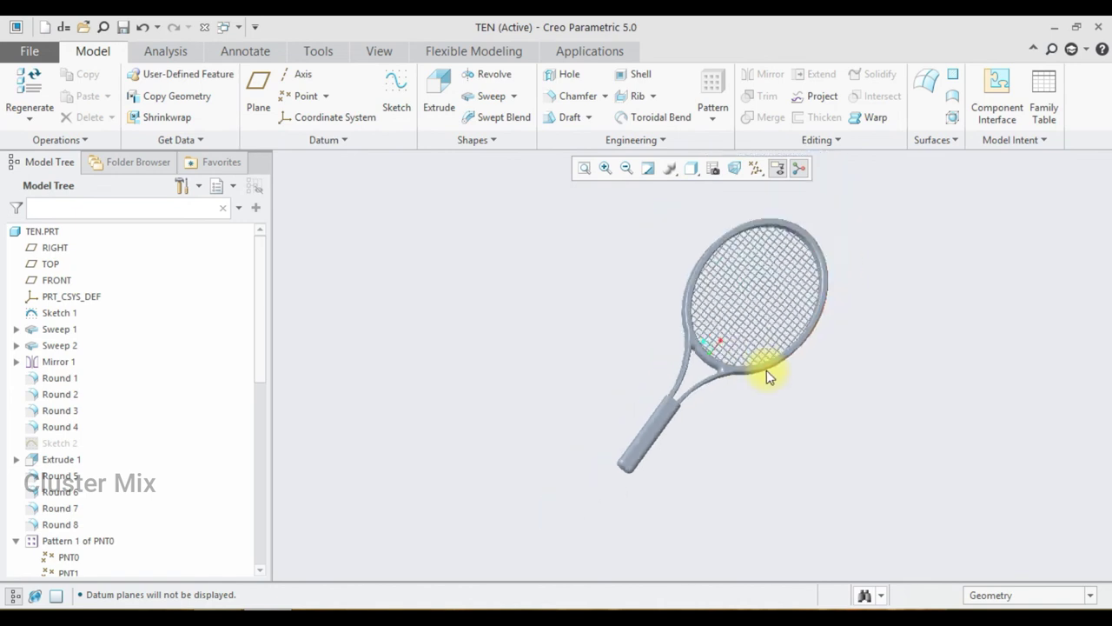
scroll(771, 241, "down", 3)
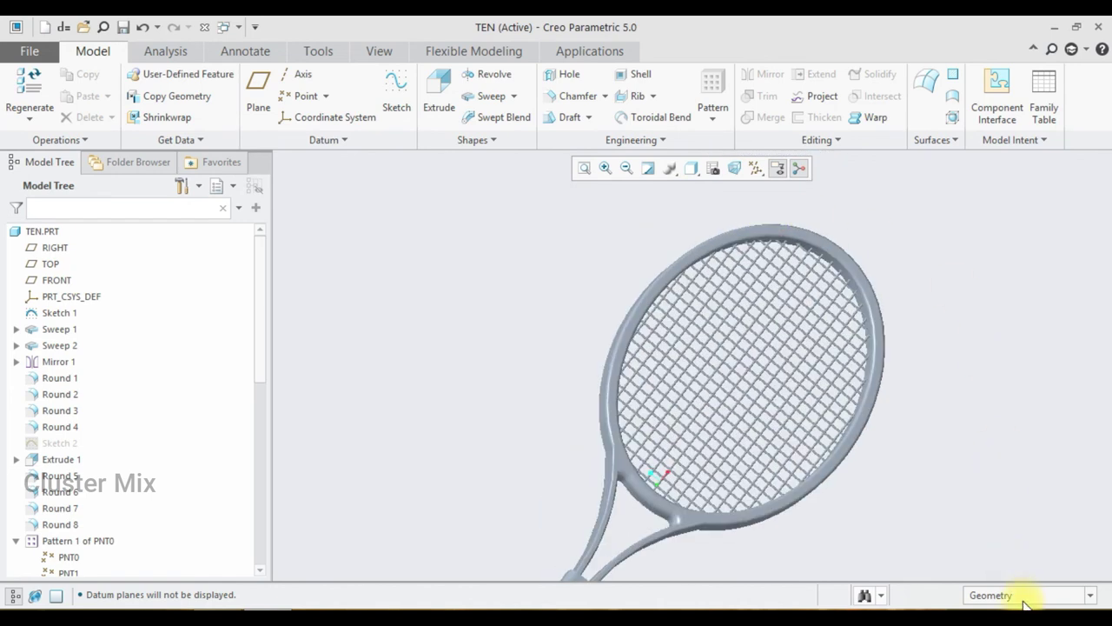